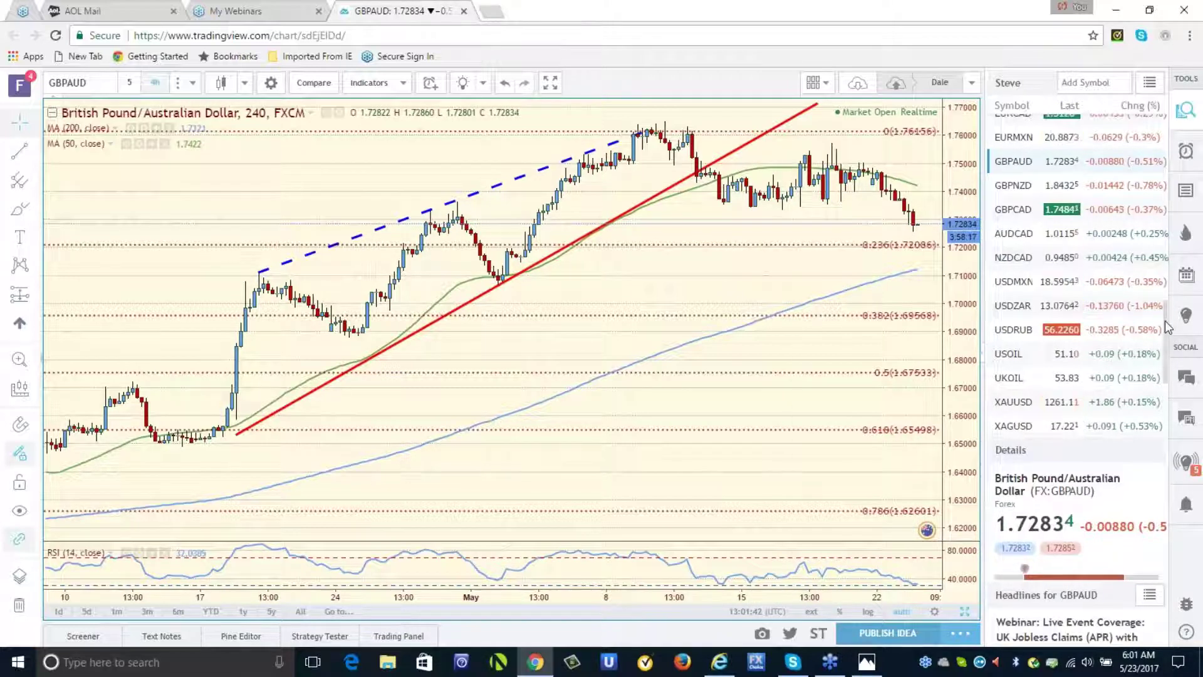
# Scroll the watchlist and load the GBPUSD chart in place of GBPAUD
pyautogui.moveTo(1168, 326); pyautogui.dragTo(1169, 213)
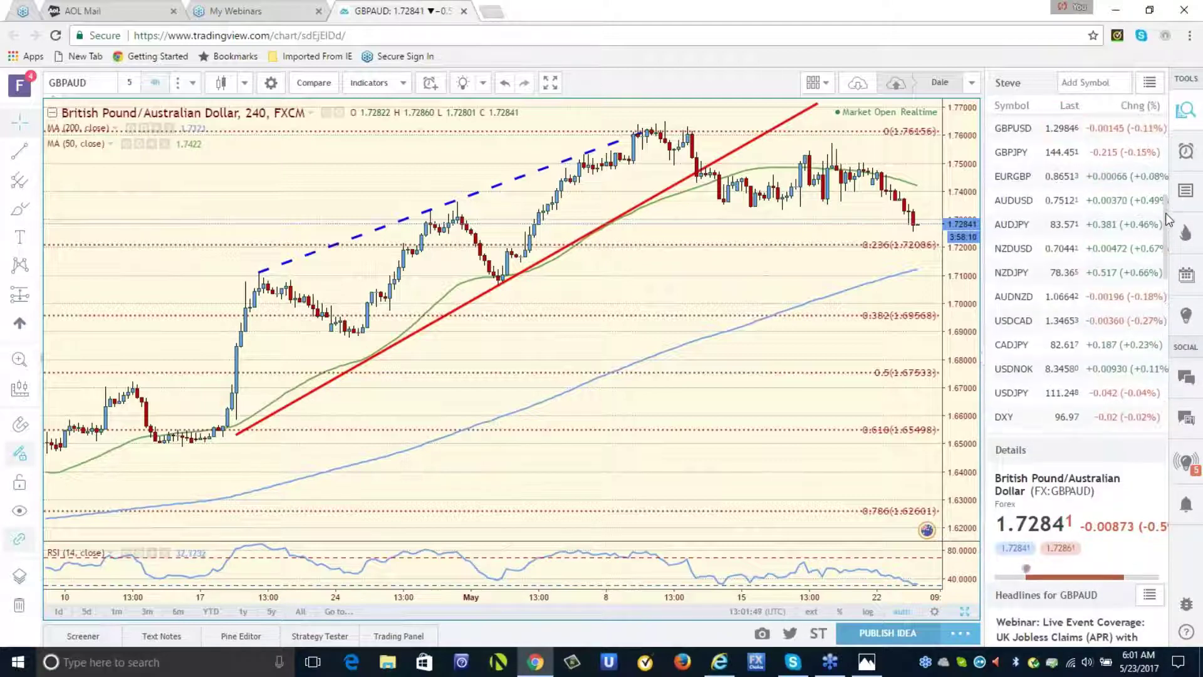
pyautogui.click(1022, 135)
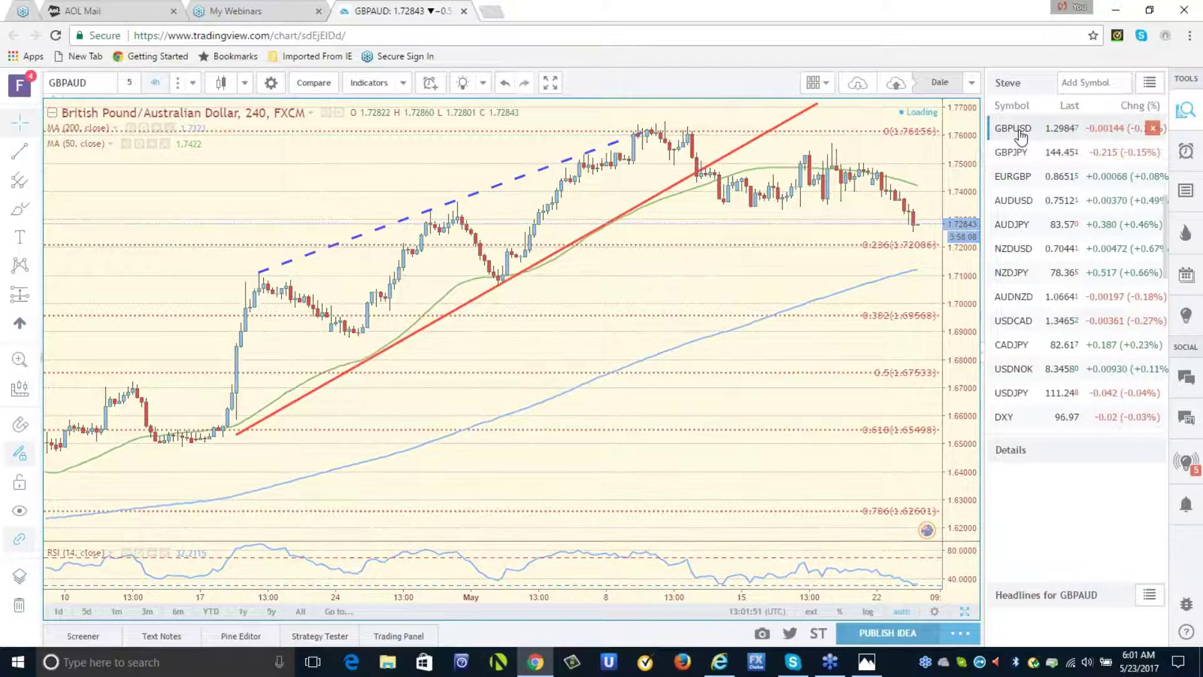
# Switch the GBPUSD chart interval from 240 minutes to 1 hour
pyautogui.click(193, 86)
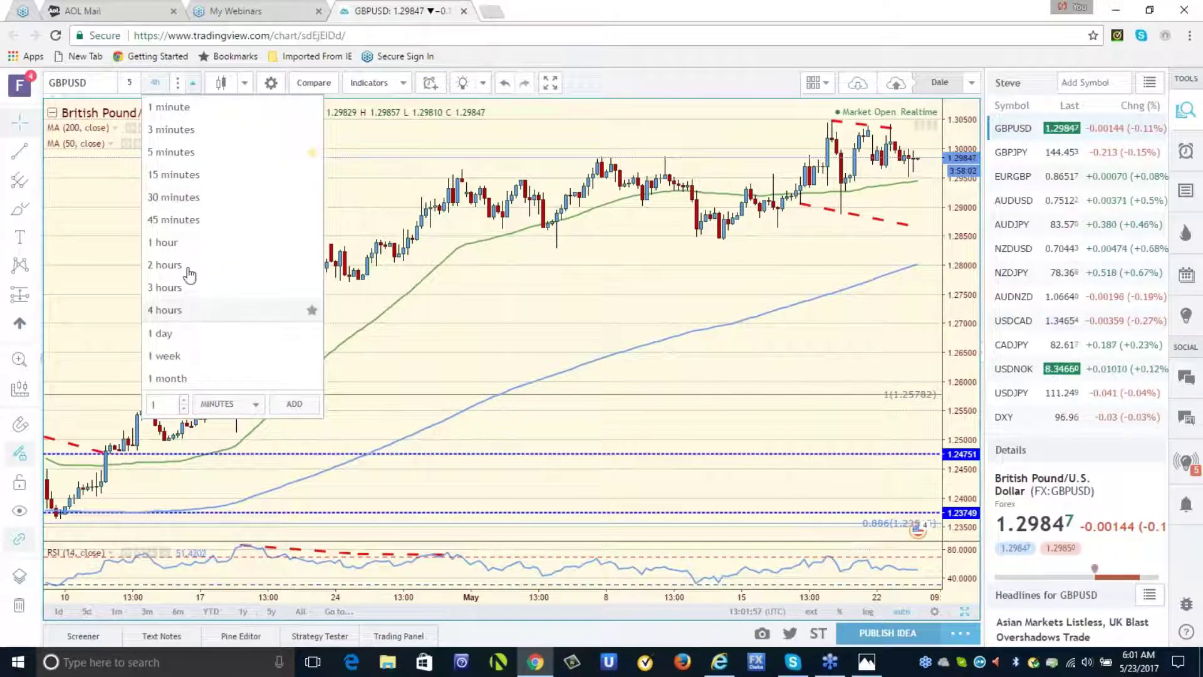
pyautogui.click(194, 244)
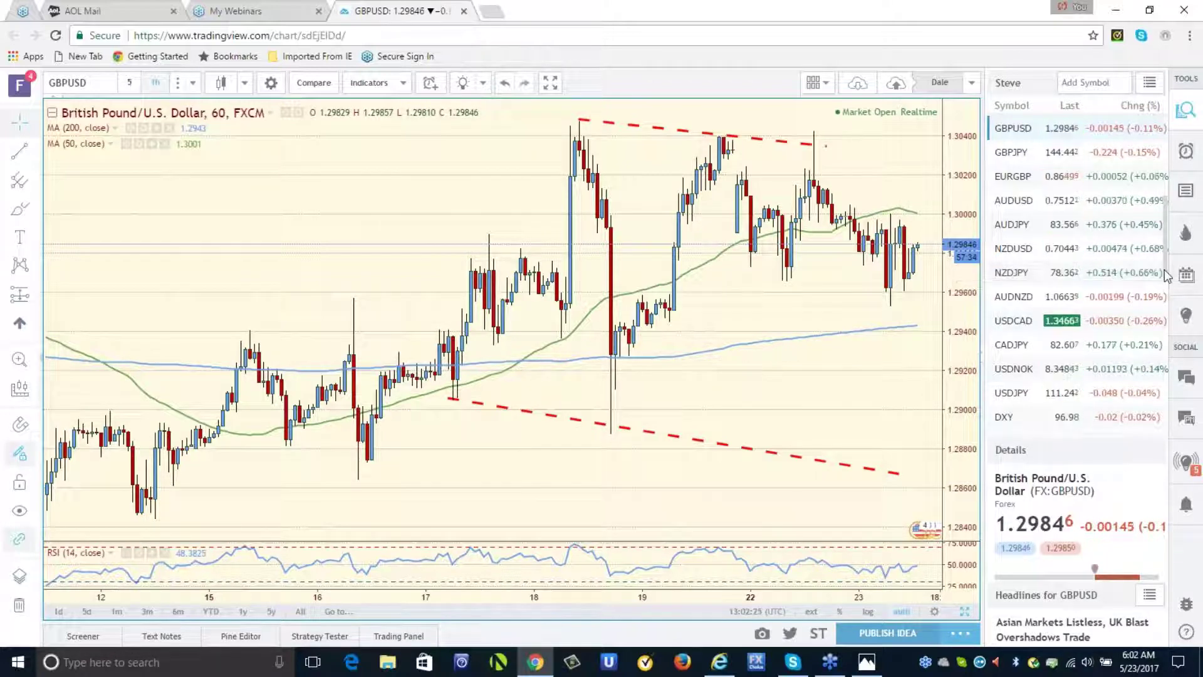
pyautogui.scroll(-2, 1167, 279)
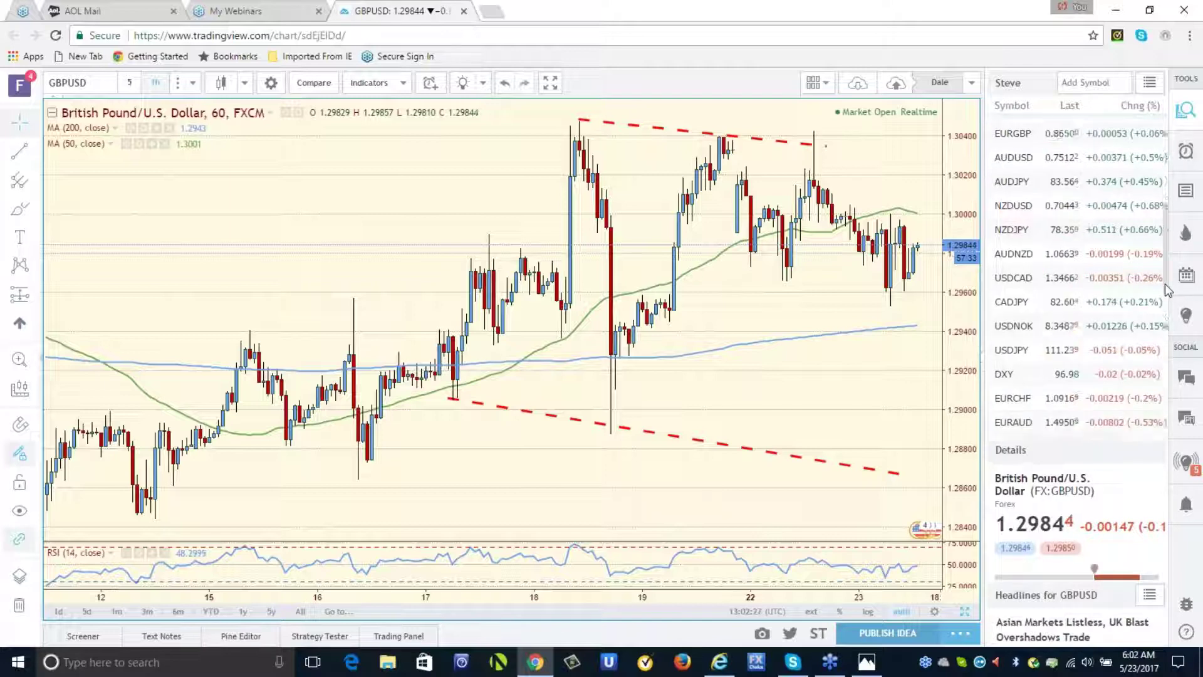
# Look at the EURAUD 1-hour chart, then load the US Dollar Index (DXY) chart
pyautogui.click(1013, 414)
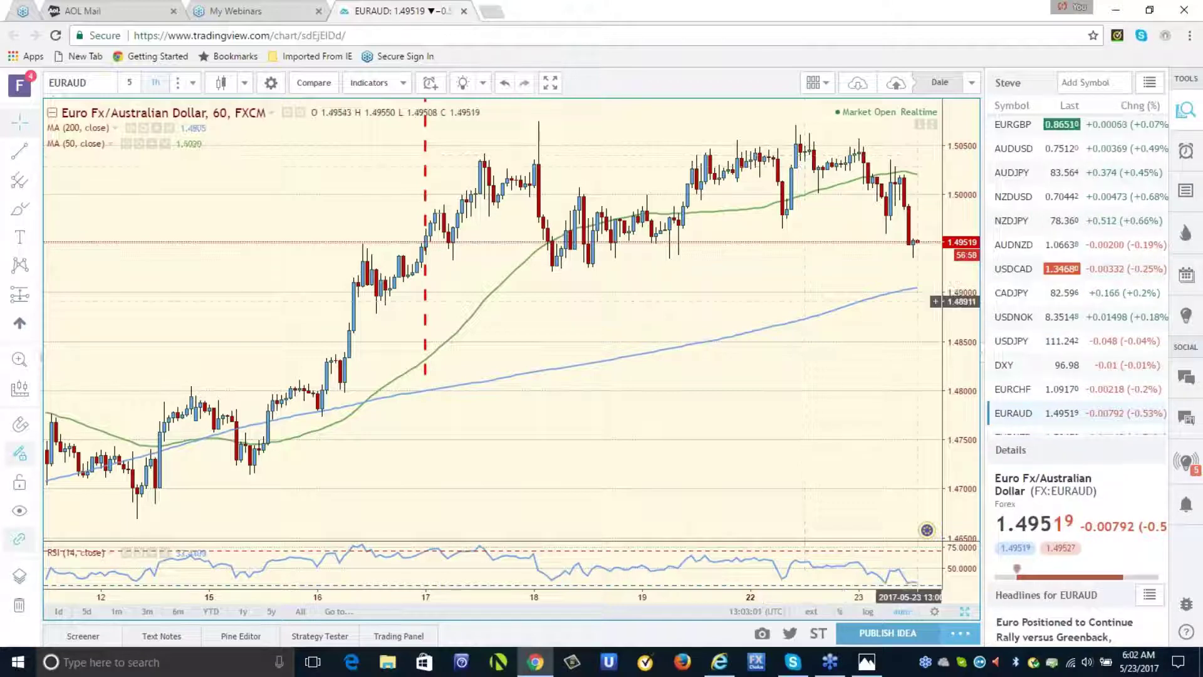
pyautogui.click(1001, 369)
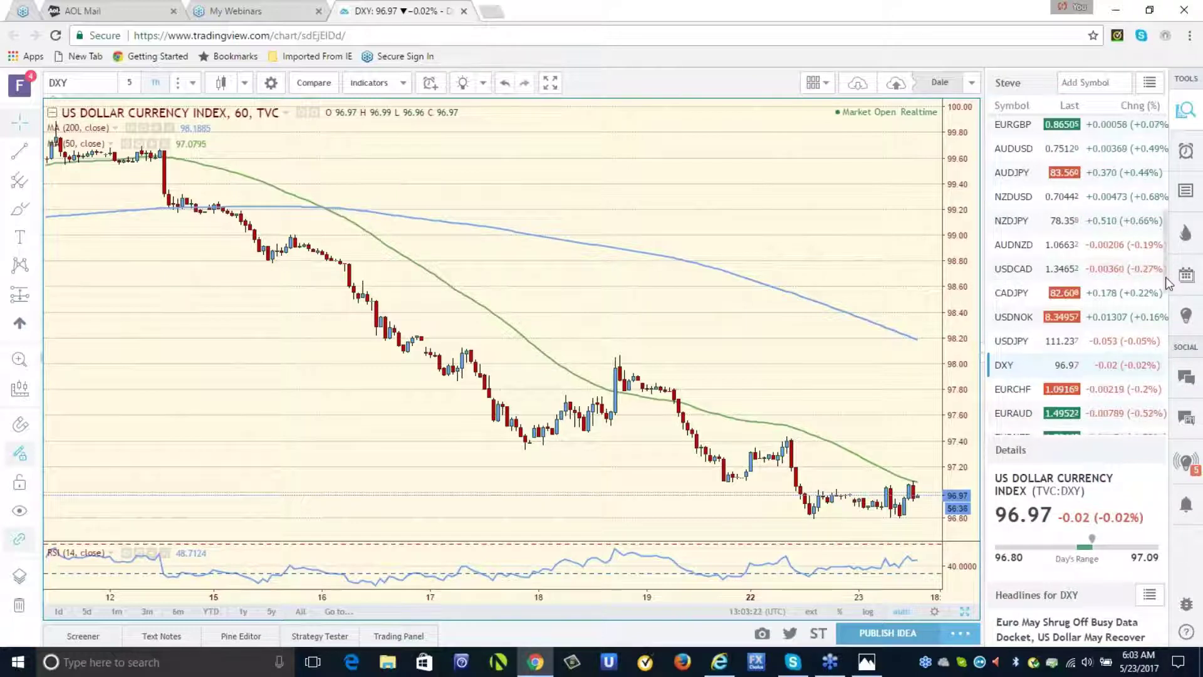
# Scroll the watchlist up and load the annotated EURUSD 4-hour chart
pyautogui.moveTo(1169, 282); pyautogui.dragTo(1168, 241)
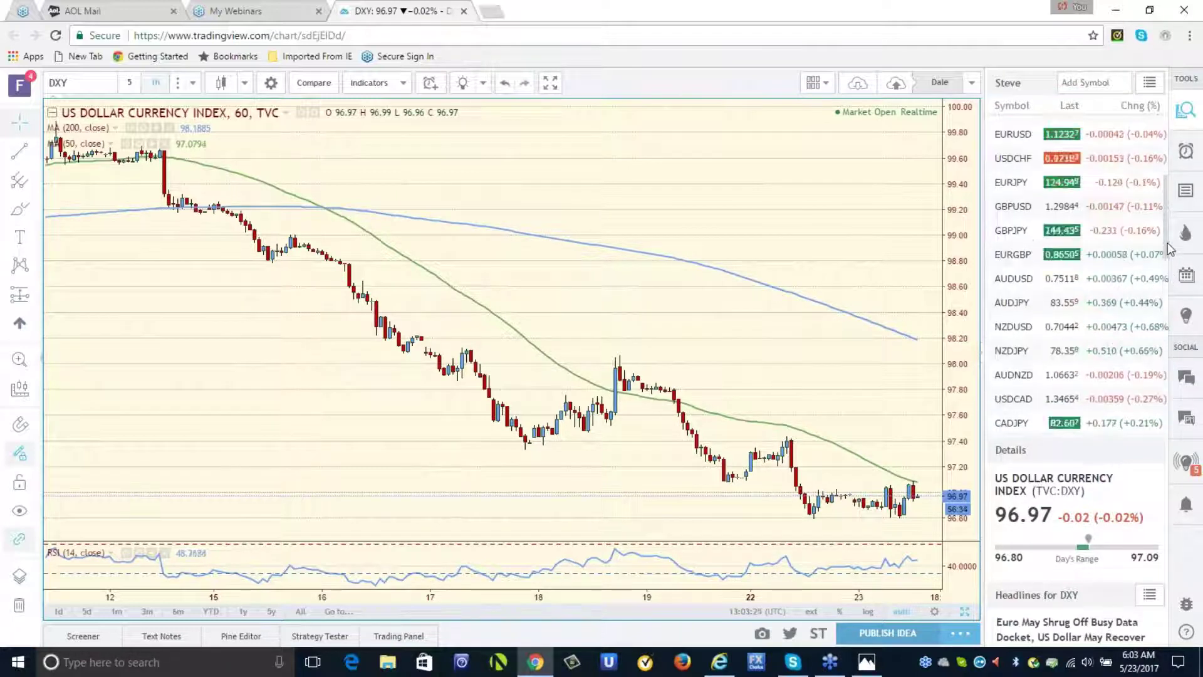
pyautogui.click(1010, 137)
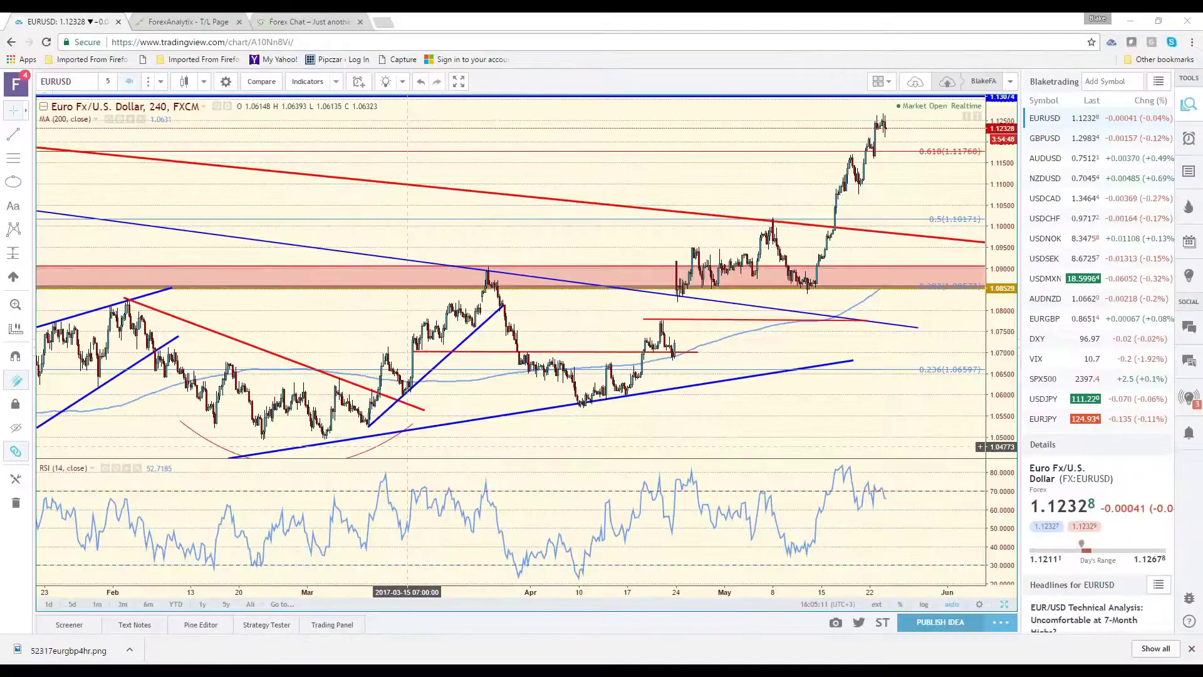
# Delete the wizetrade logo picture above the Support/Resistance & Bias Chart
pyautogui.scroll(-3, 511, 282)
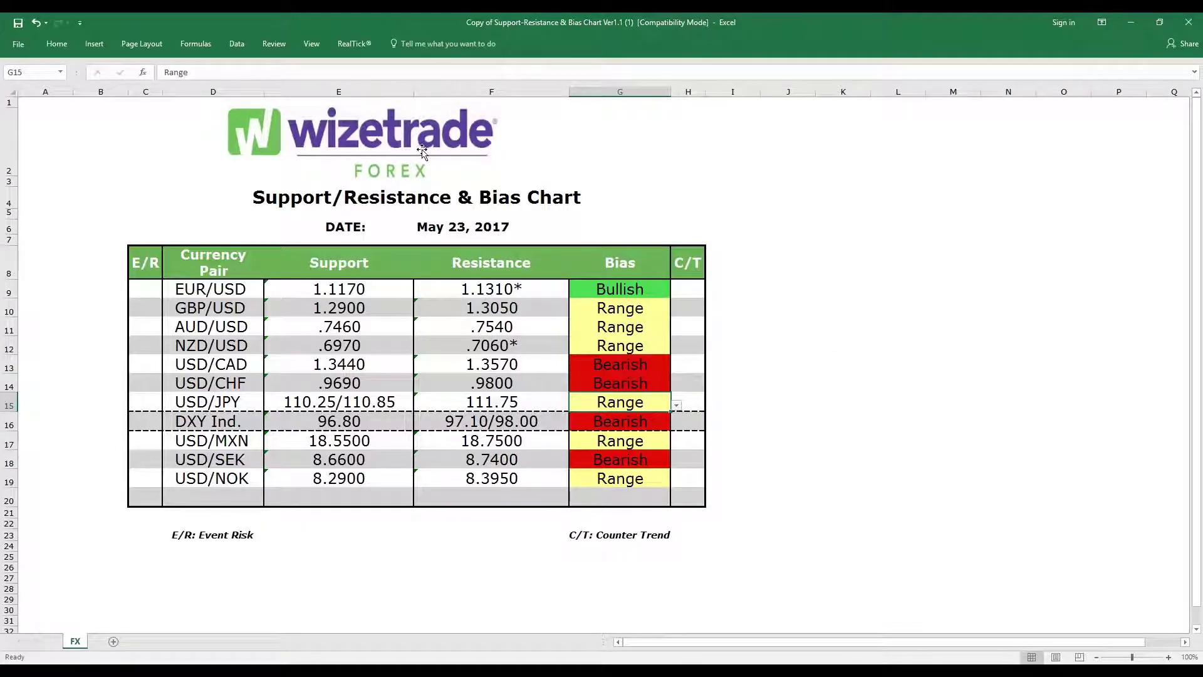
pyautogui.click(461, 144)
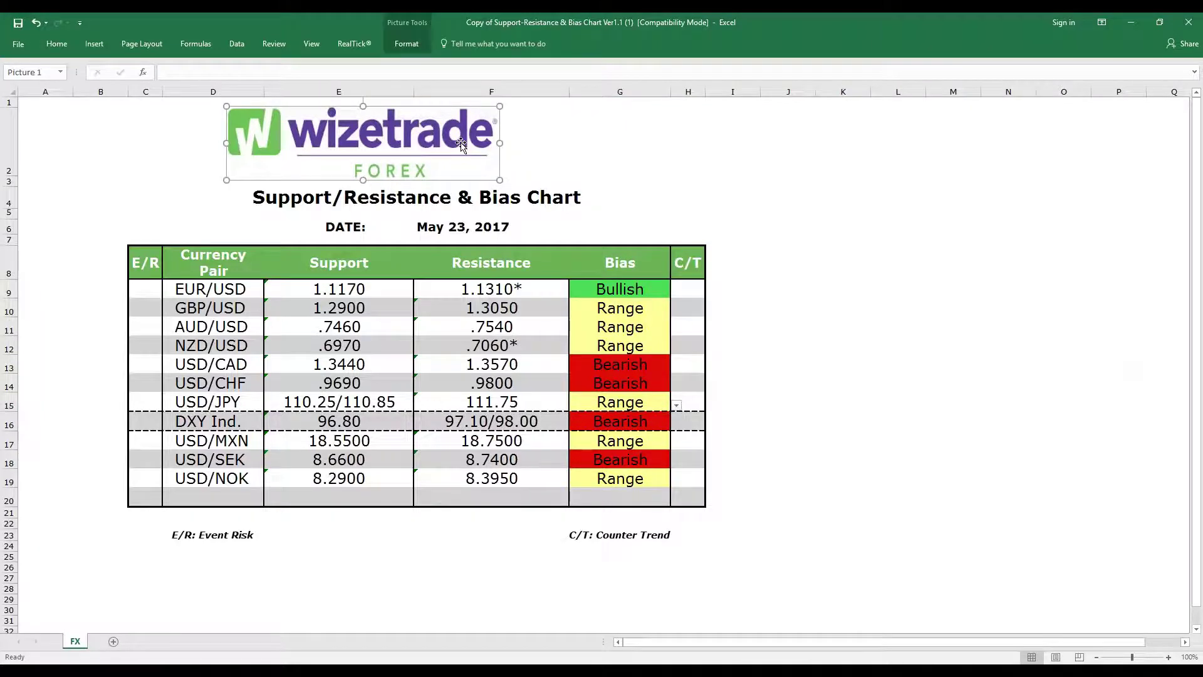
pyautogui.press('Delete')
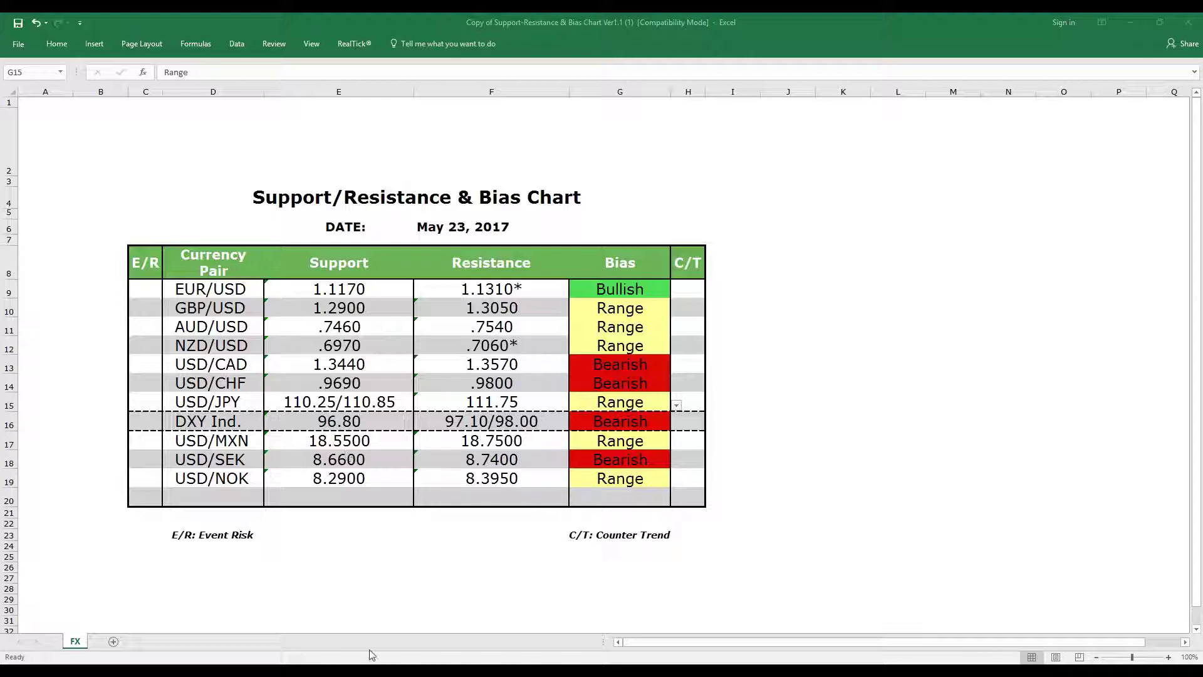
pyautogui.moveTo(370, 670)
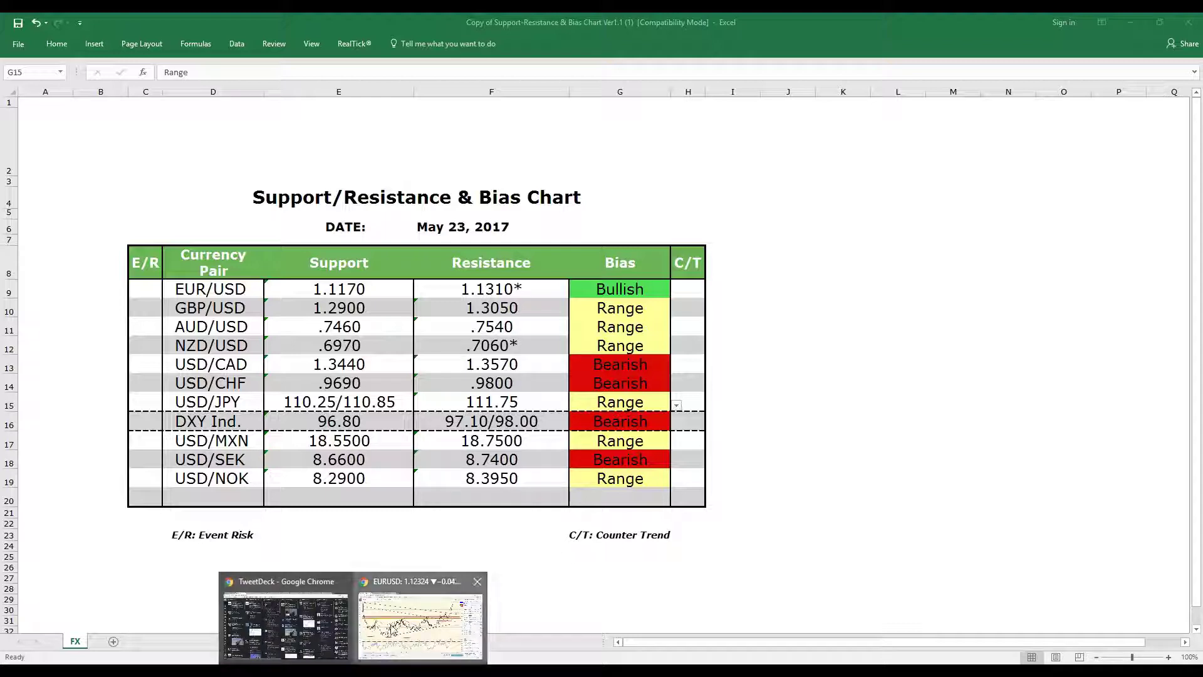
# Back in TradingView, step through GBPUSD and AUDUSD, then return to EURUSD
pyautogui.click(420, 623)
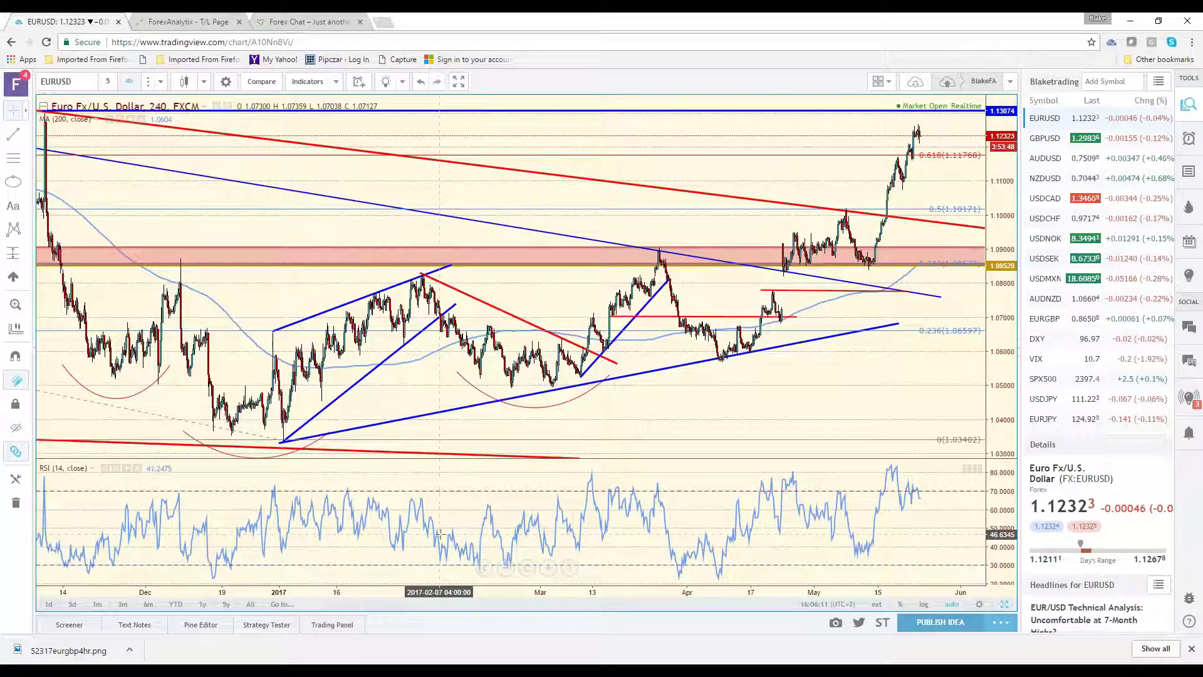
pyautogui.scroll(-3, 434, 519)
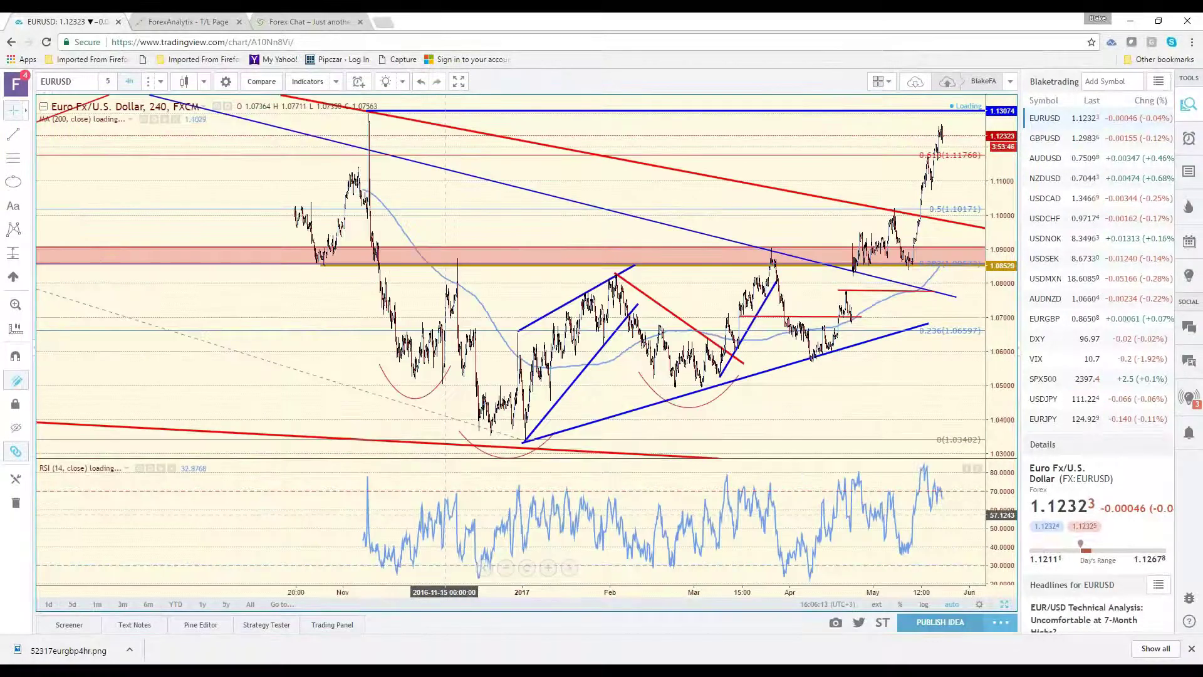
pyautogui.scroll(2, 446, 521)
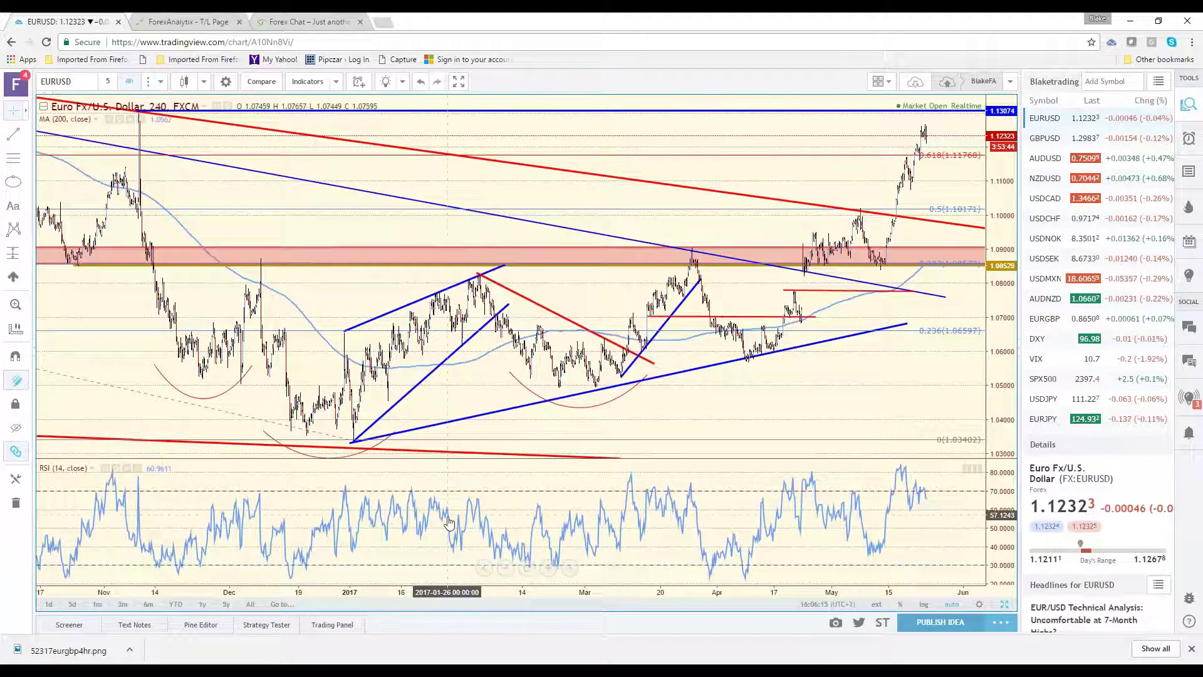
pyautogui.click(1034, 139)
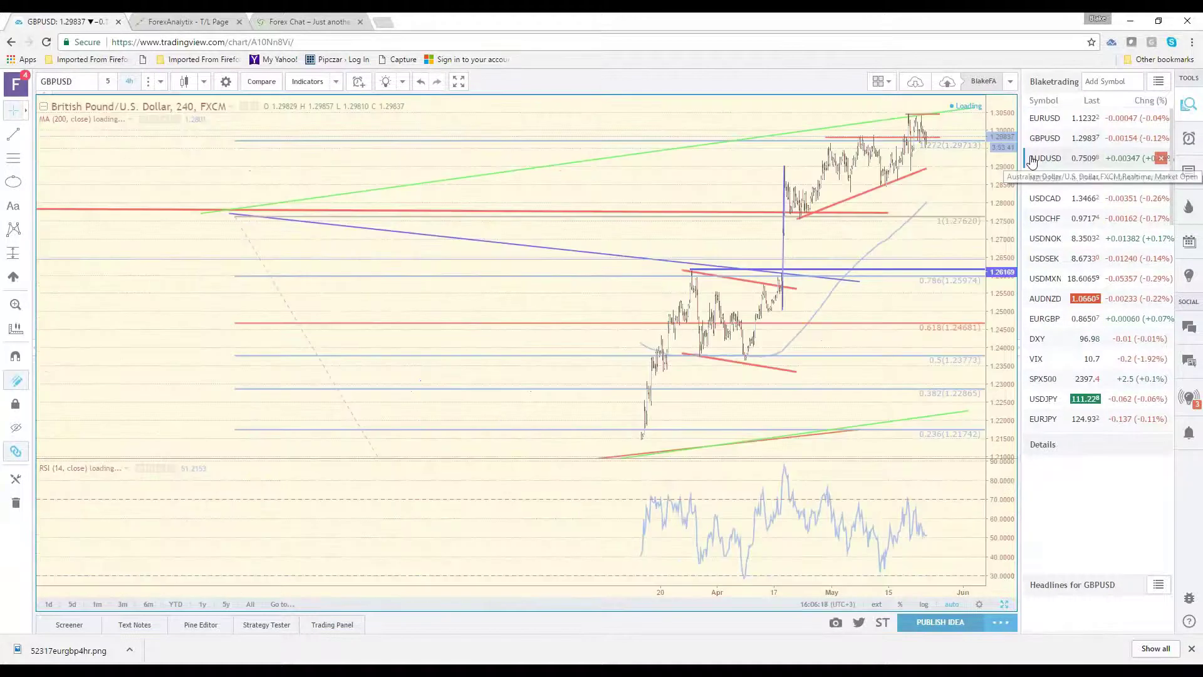
pyautogui.press('Down')
pyautogui.press('Up')
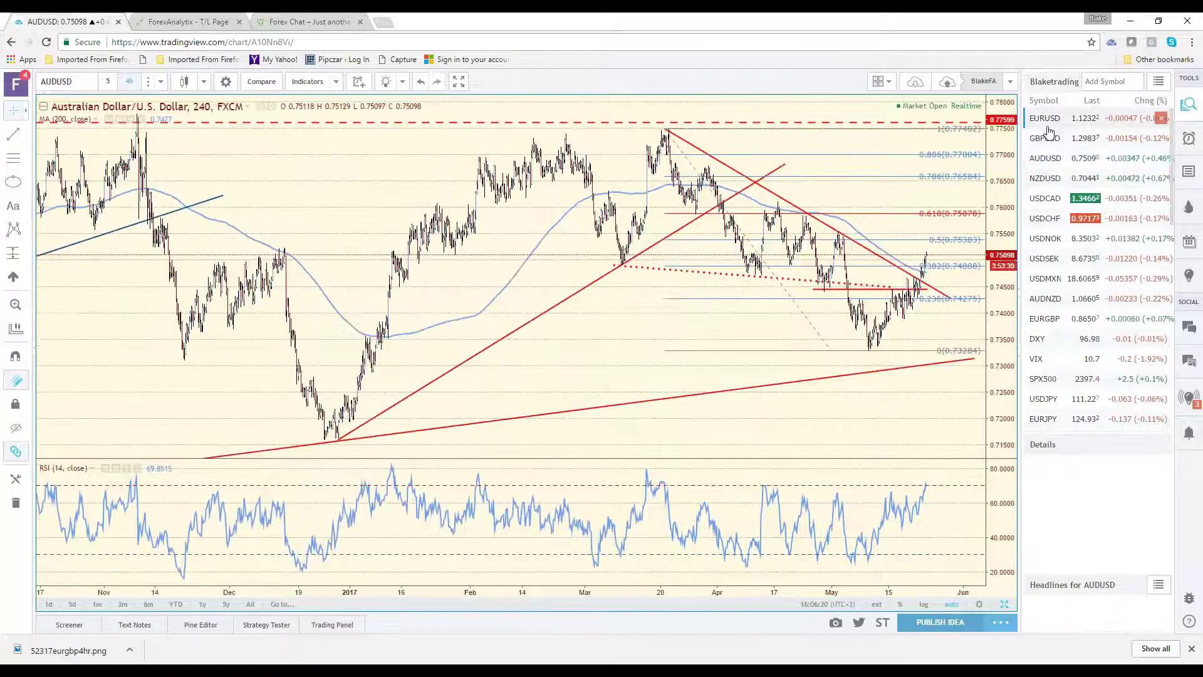
pyautogui.press('Up')
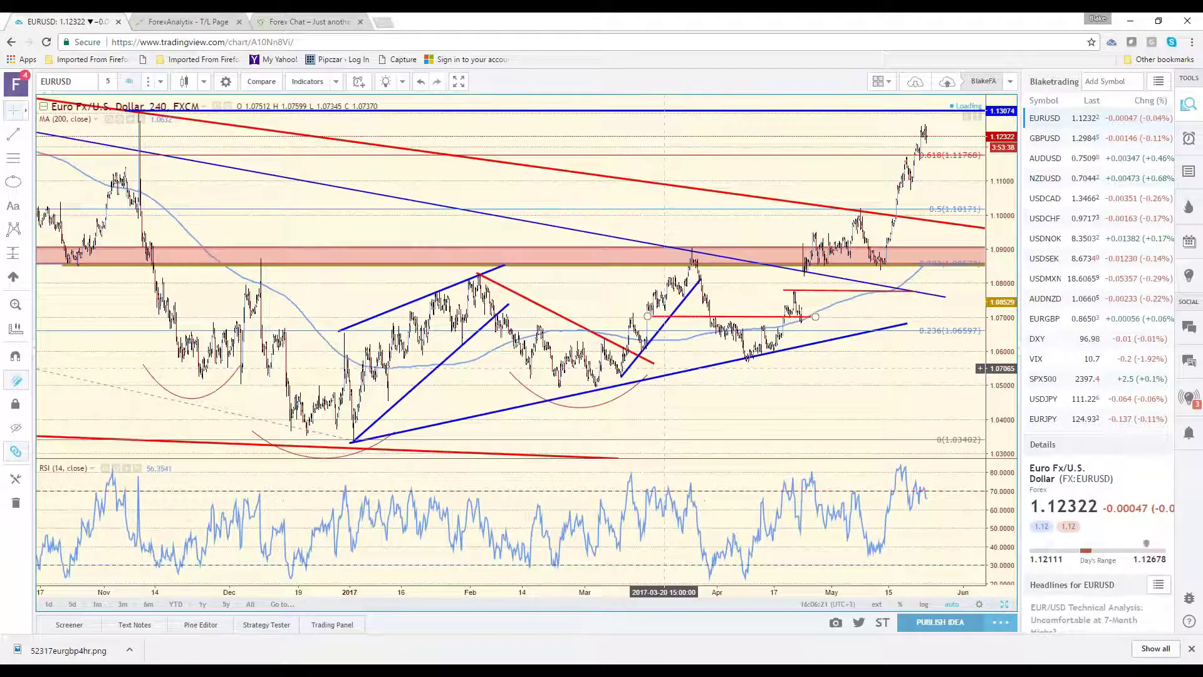
pyautogui.scroll(2, 663, 376)
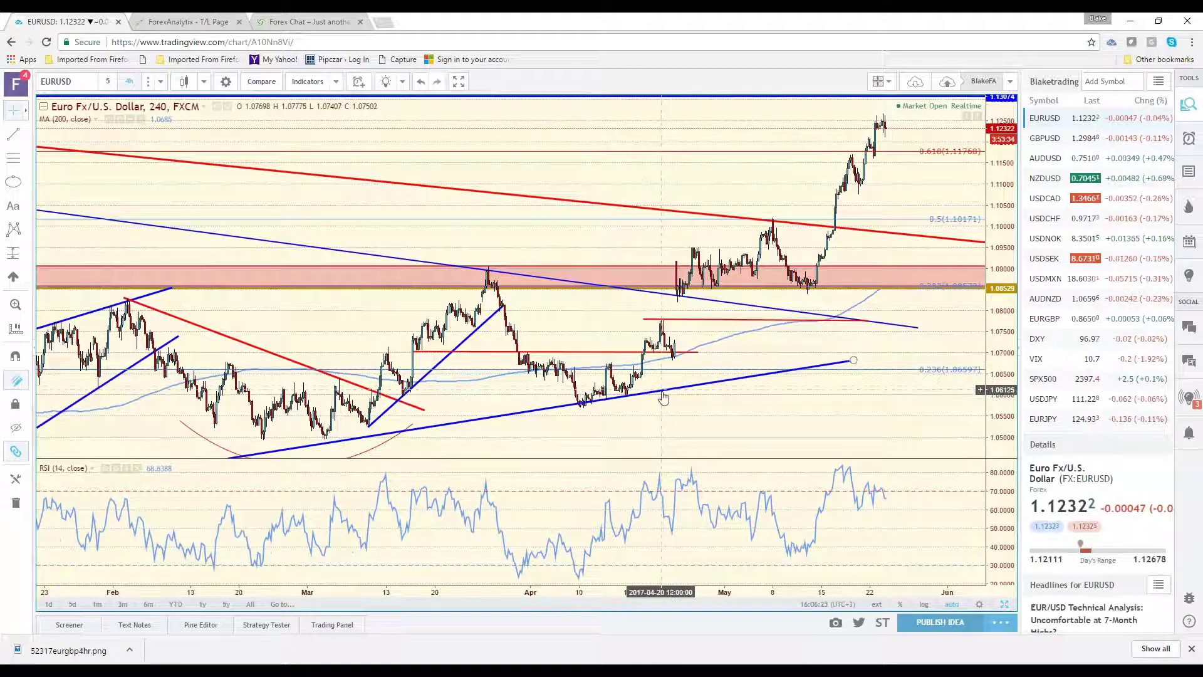
# Dismiss the browser download notice and scroll through the Excel bias table
pyautogui.click(1192, 651)
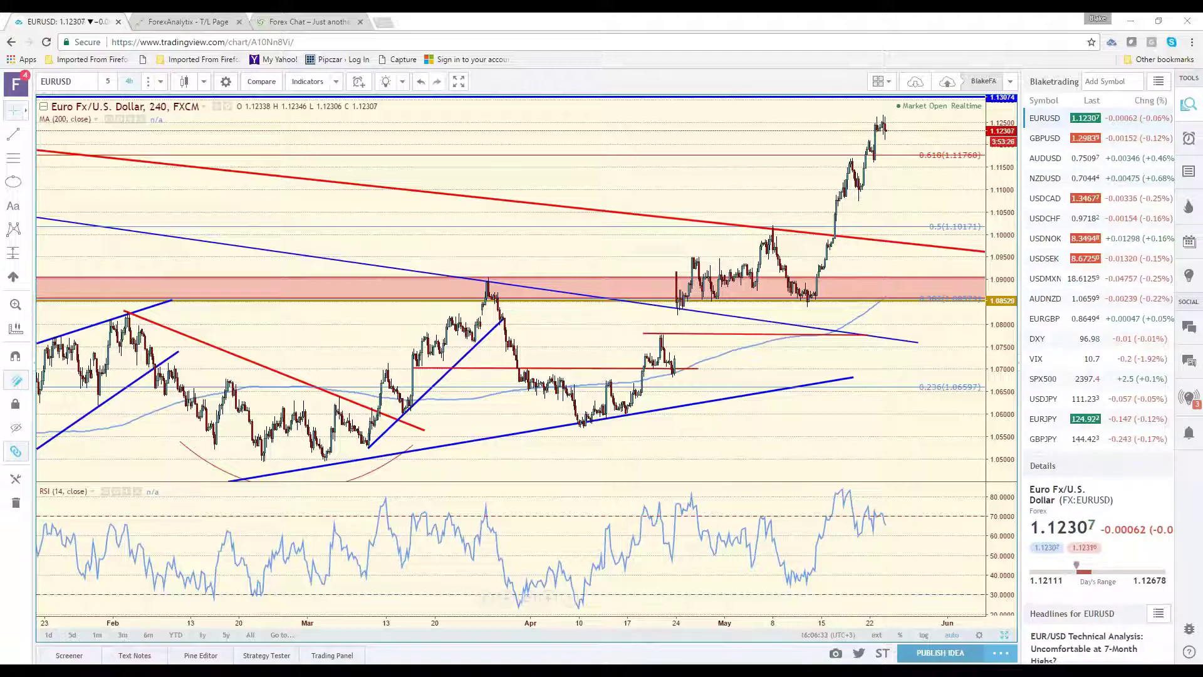
pyautogui.hotkey('alt', 'Tab')
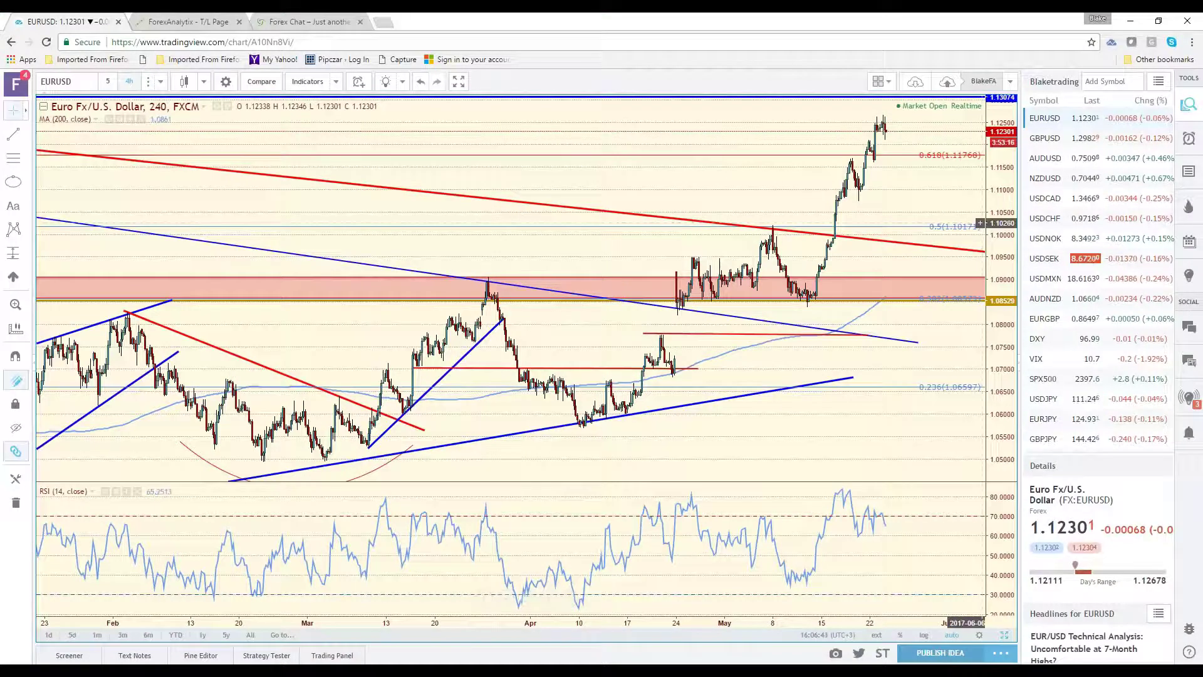
pyautogui.scroll(-2, 864, 232)
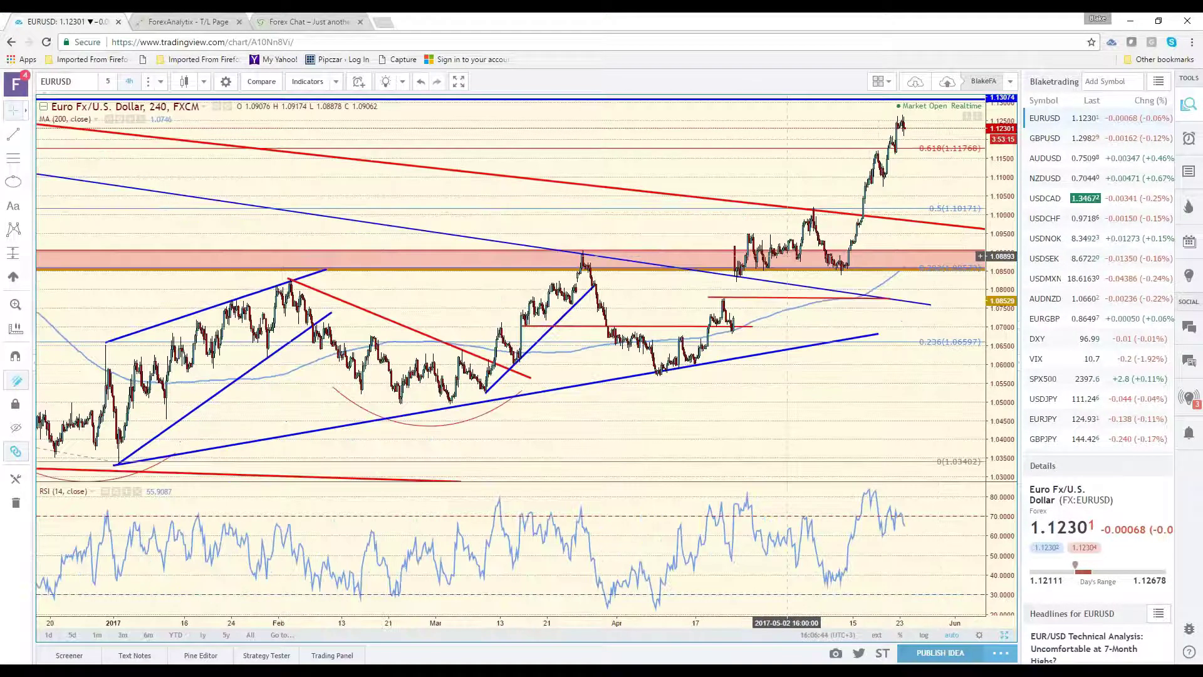
pyautogui.scroll(-2, 787, 256)
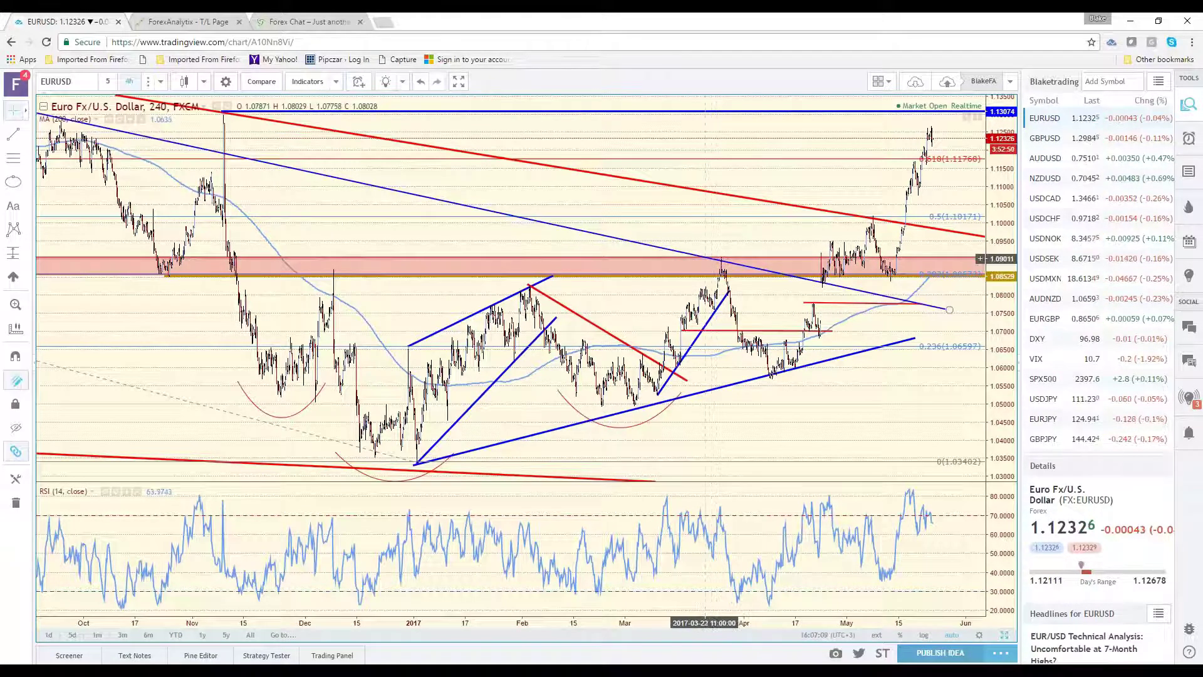
pyautogui.scroll(1, 705, 258)
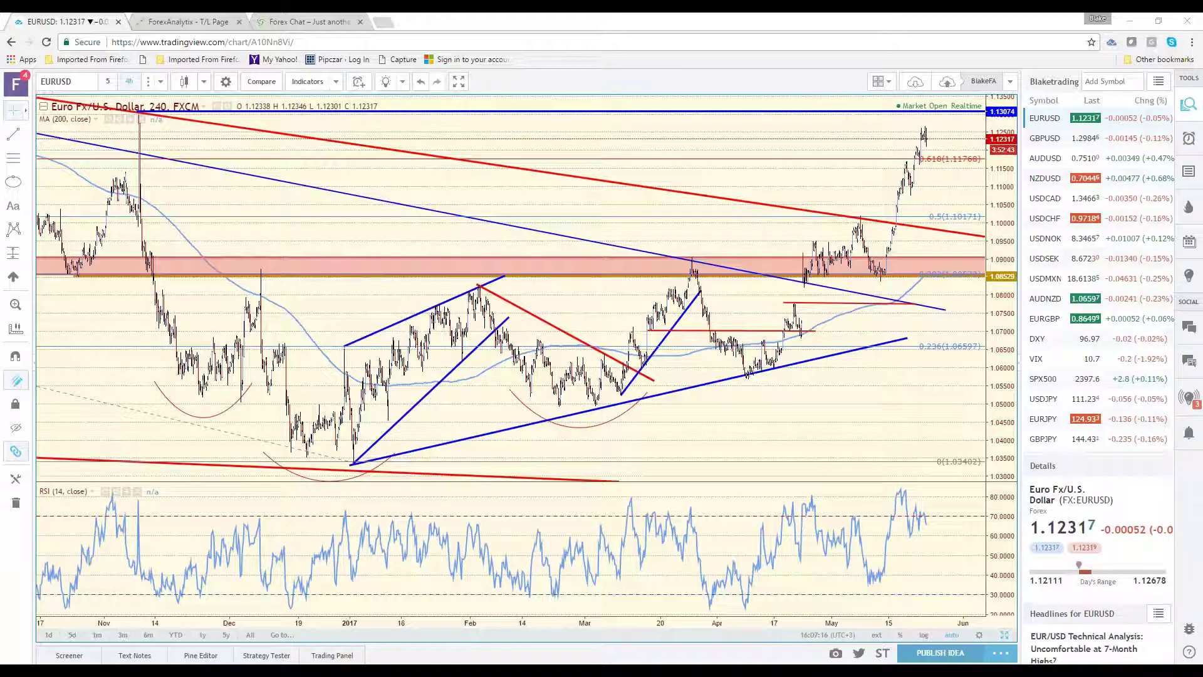
# Circle the RSI and price peaks in magenta, clear those marks, then switch to Excel
pyautogui.moveTo(943, 475); pyautogui.dragTo(948, 484)
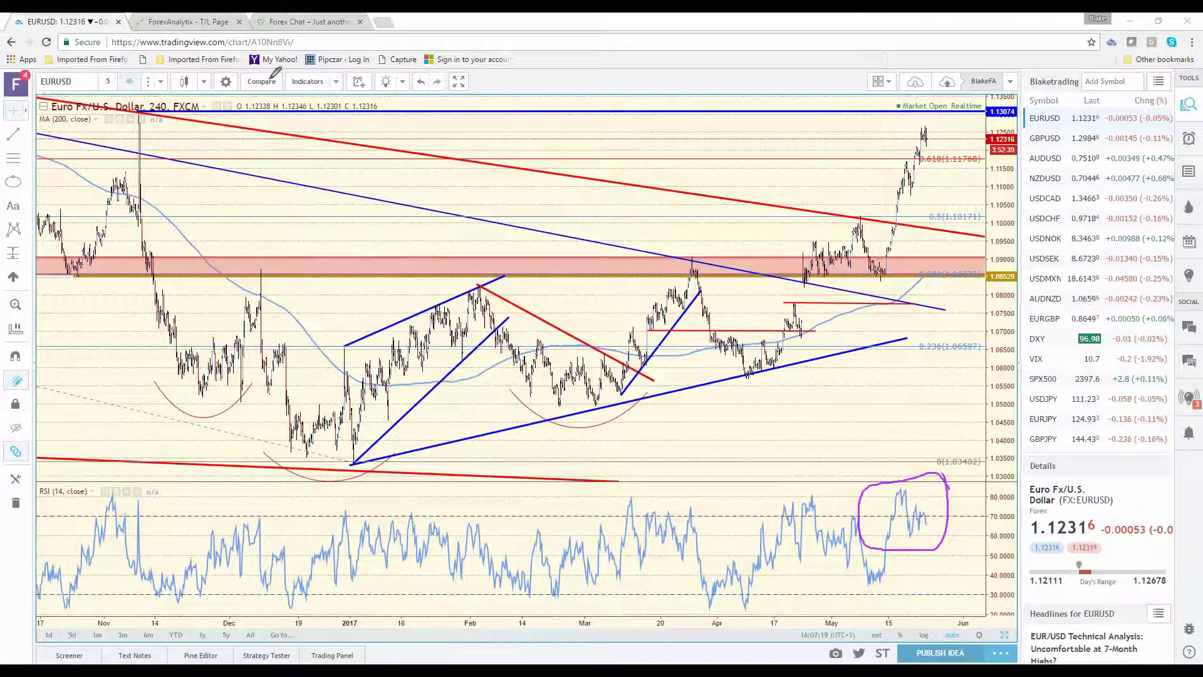
pyautogui.moveTo(156, 99); pyautogui.dragTo(150, 96)
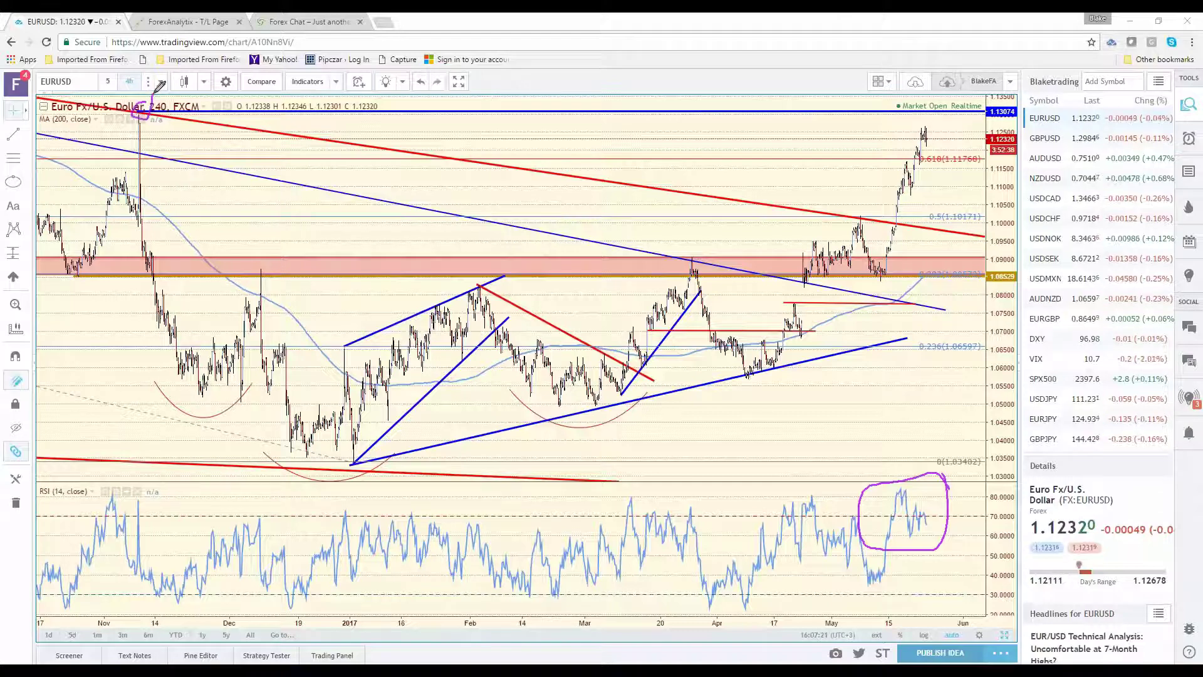
pyautogui.moveTo(937, 105)
pyautogui.mouseDown()
pyautogui.moveTo(918, 104)
pyautogui.moveTo(934, 107)
pyautogui.moveTo(926, 129)
pyautogui.moveTo(949, 111)
pyautogui.moveTo(958, 144)
pyautogui.moveTo(963, 128)
pyautogui.mouseUp()
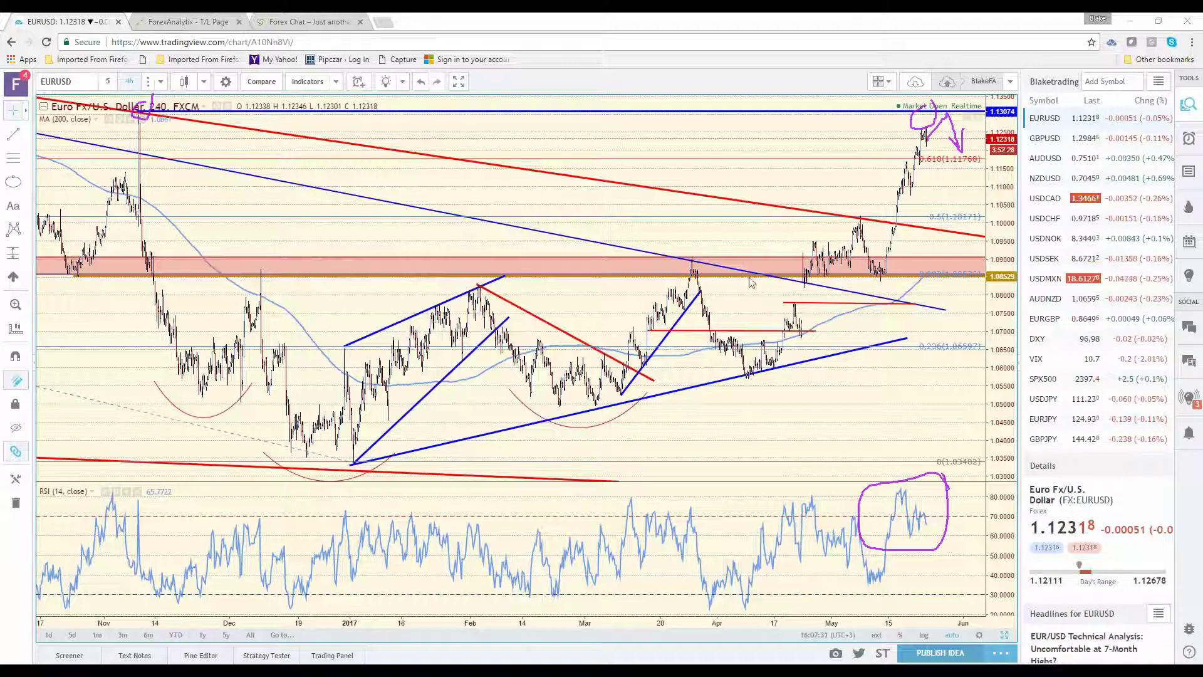
pyautogui.press('Escape')
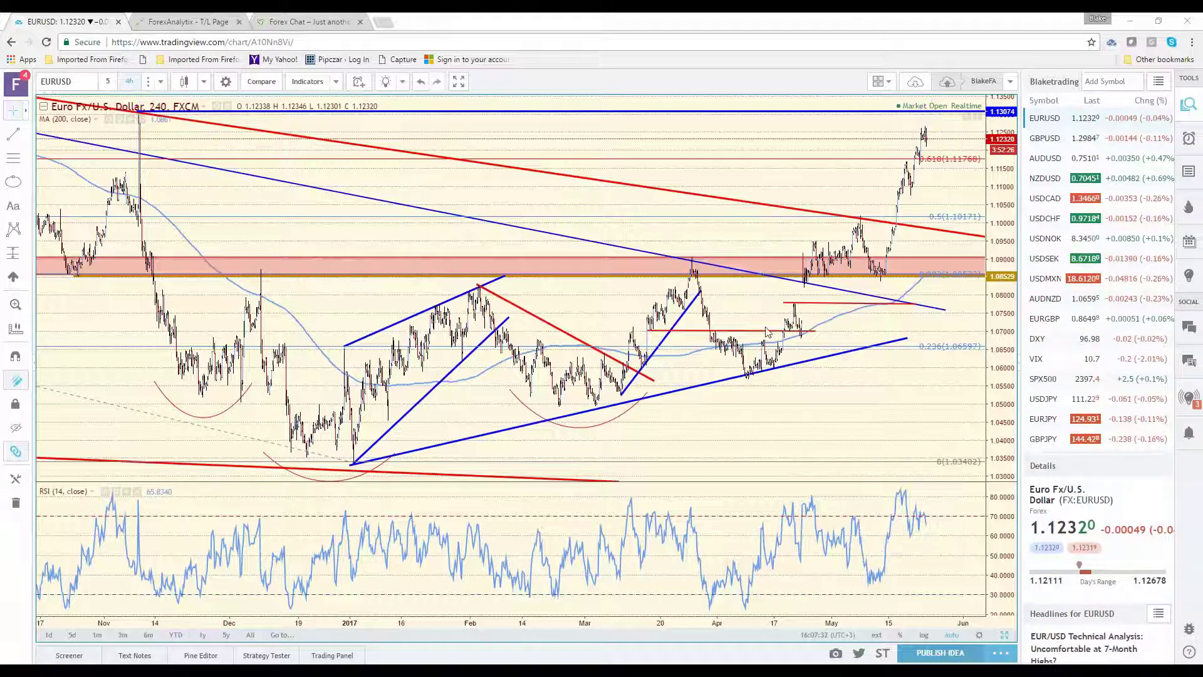
pyautogui.hotkey('alt', 'Tab')
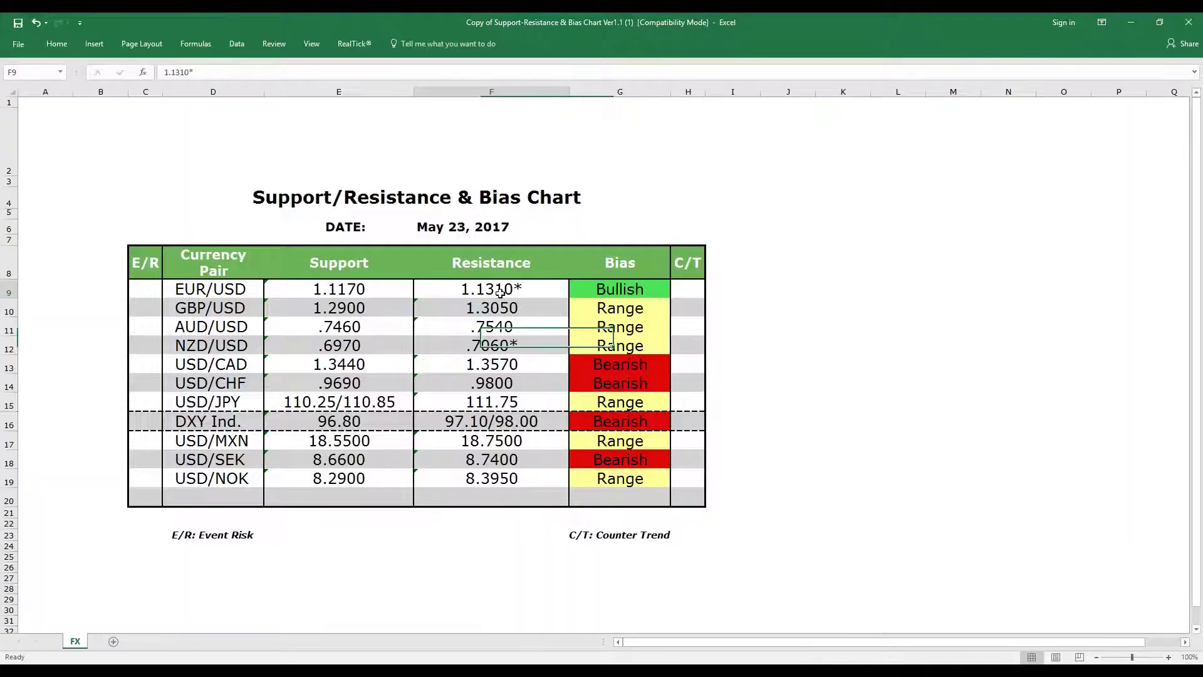
pyautogui.click(491, 289)
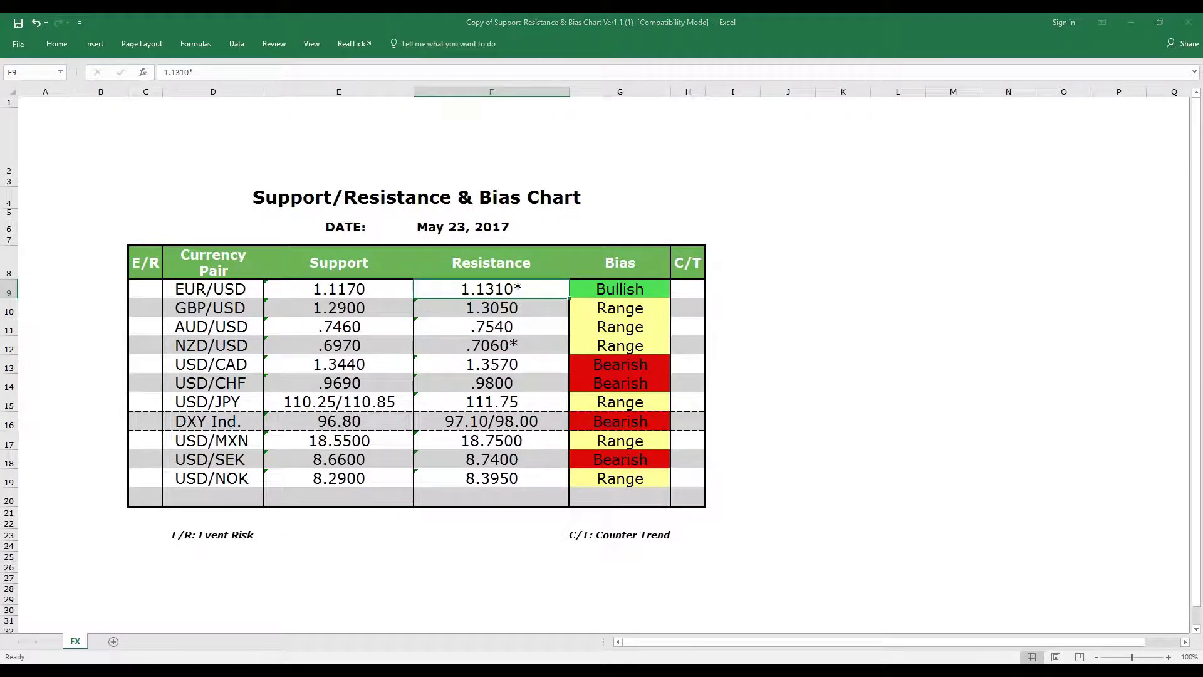
pyautogui.hotkey('alt', 'Tab')
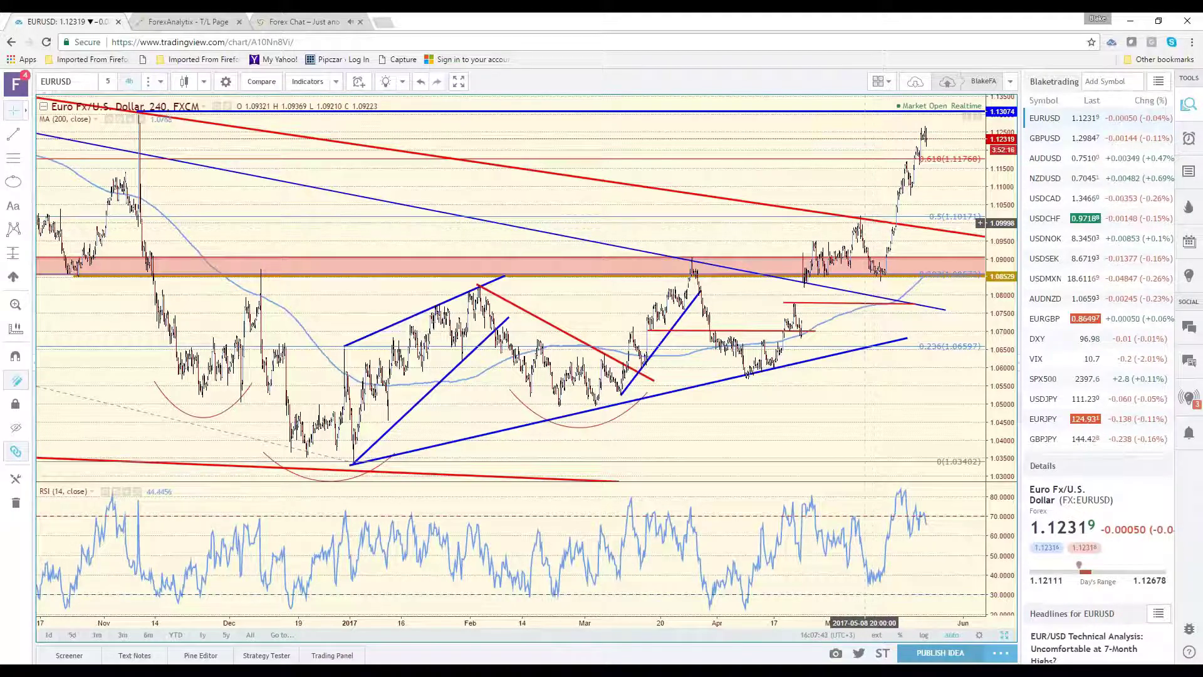
pyautogui.hotkey('alt', 'Tab')
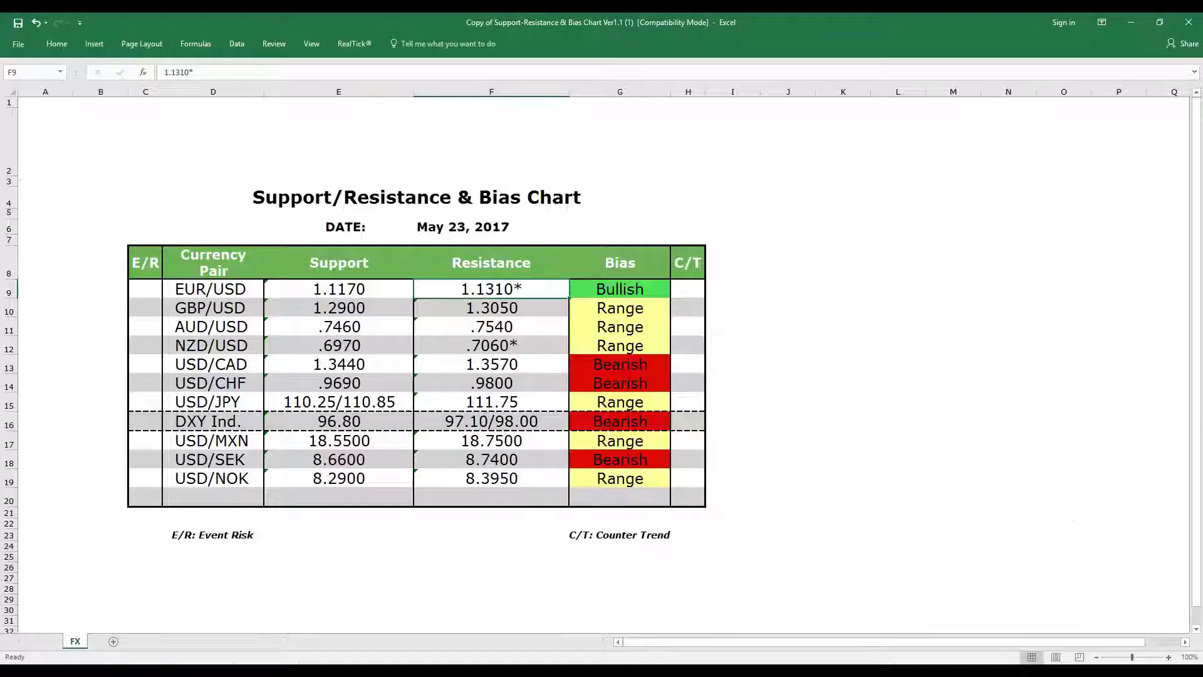
# Zoom in and out on the EURUSD rally, then return to the Excel bias table
pyautogui.hotkey('alt', 'Tab')
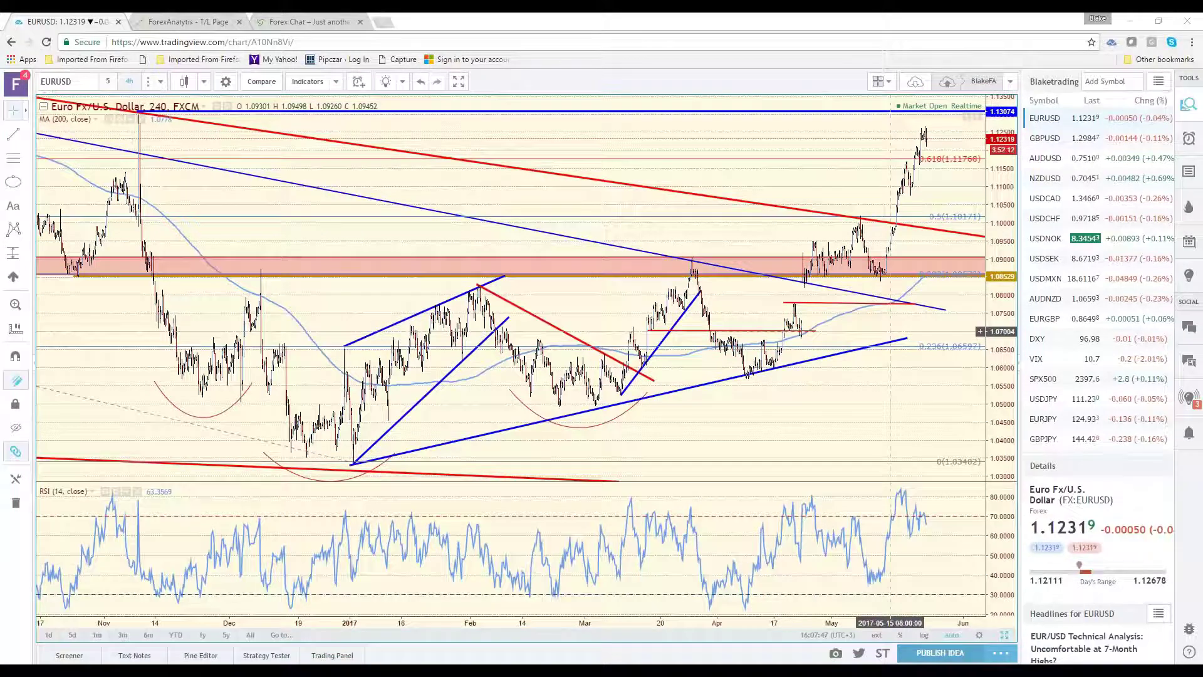
pyautogui.scroll(1, 889, 345)
pyautogui.scroll(2, 880, 358)
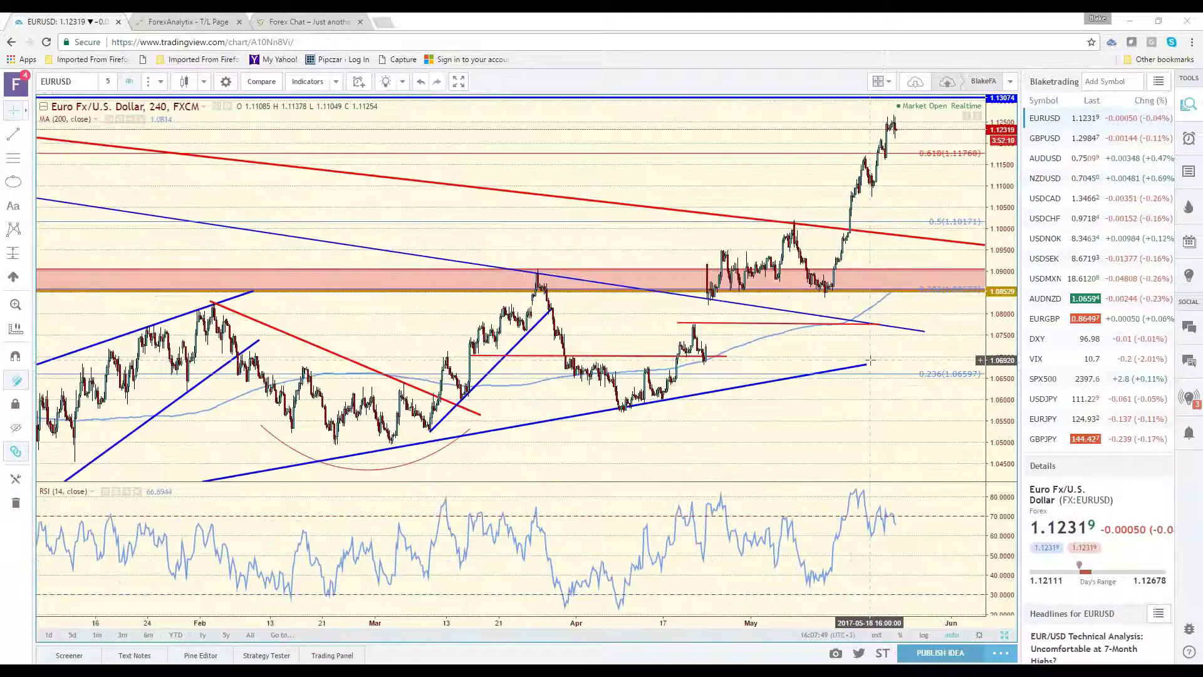
pyautogui.scroll(-3, 871, 360)
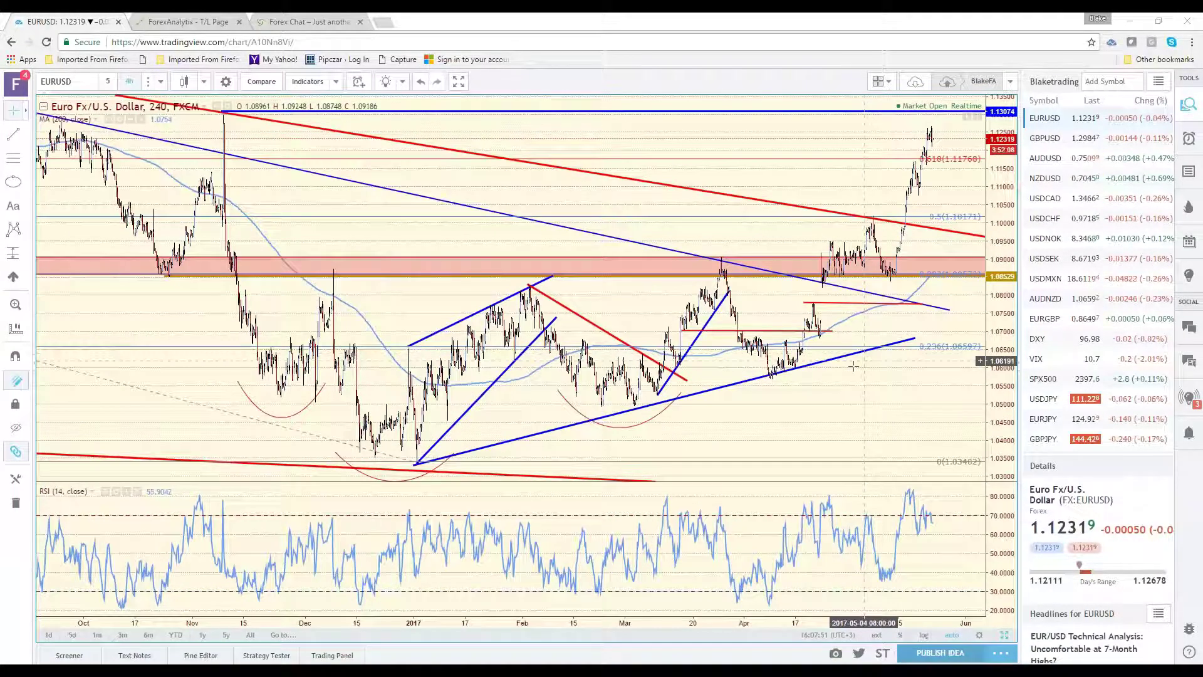
pyautogui.hotkey('alt', 'Tab')
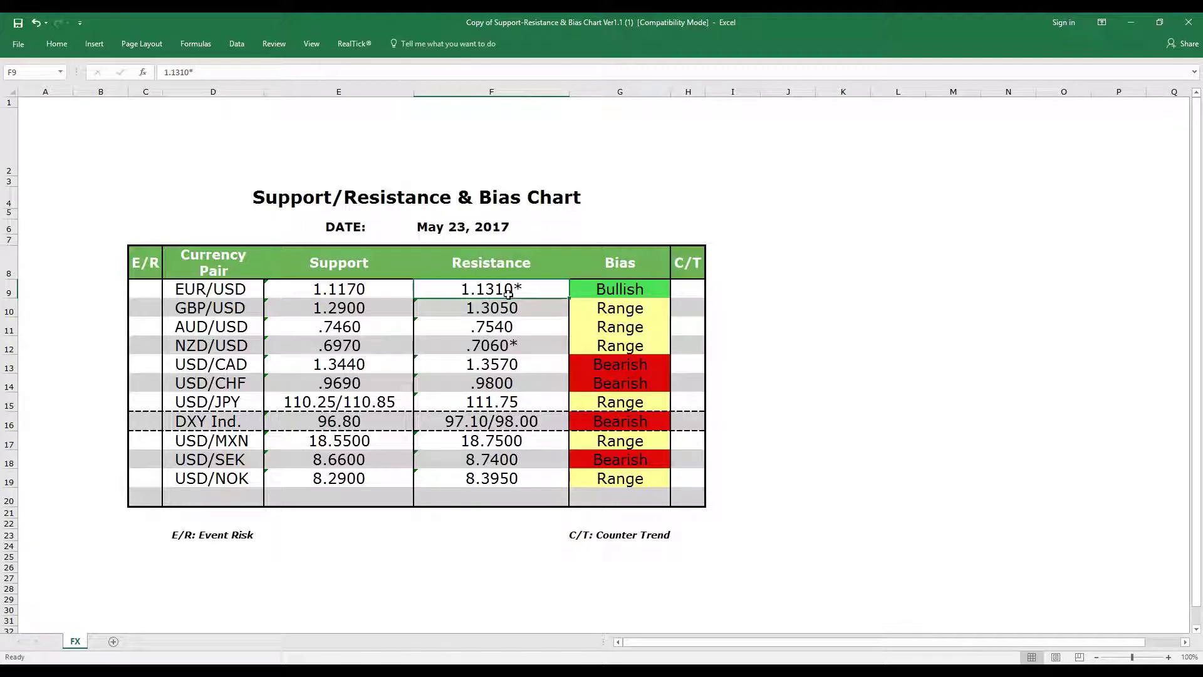
# Compare the chart's blue rising trendline with the GBP/USD bias in cell G10
pyautogui.click(1130, 25)
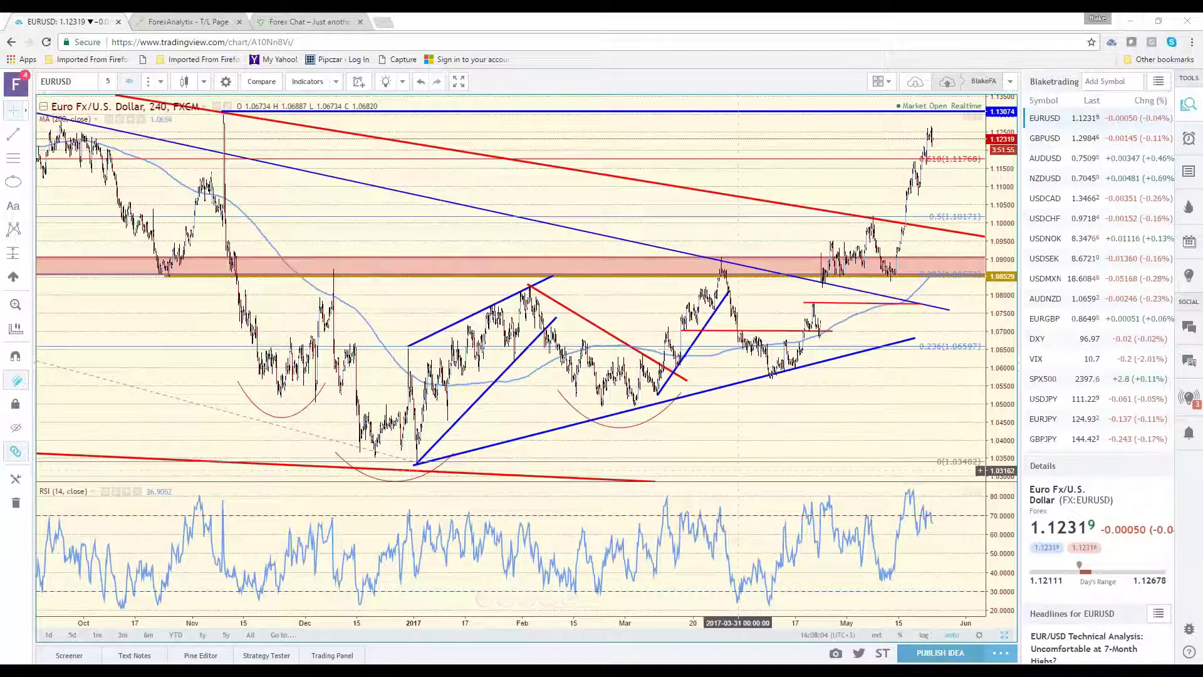
pyautogui.click(744, 381)
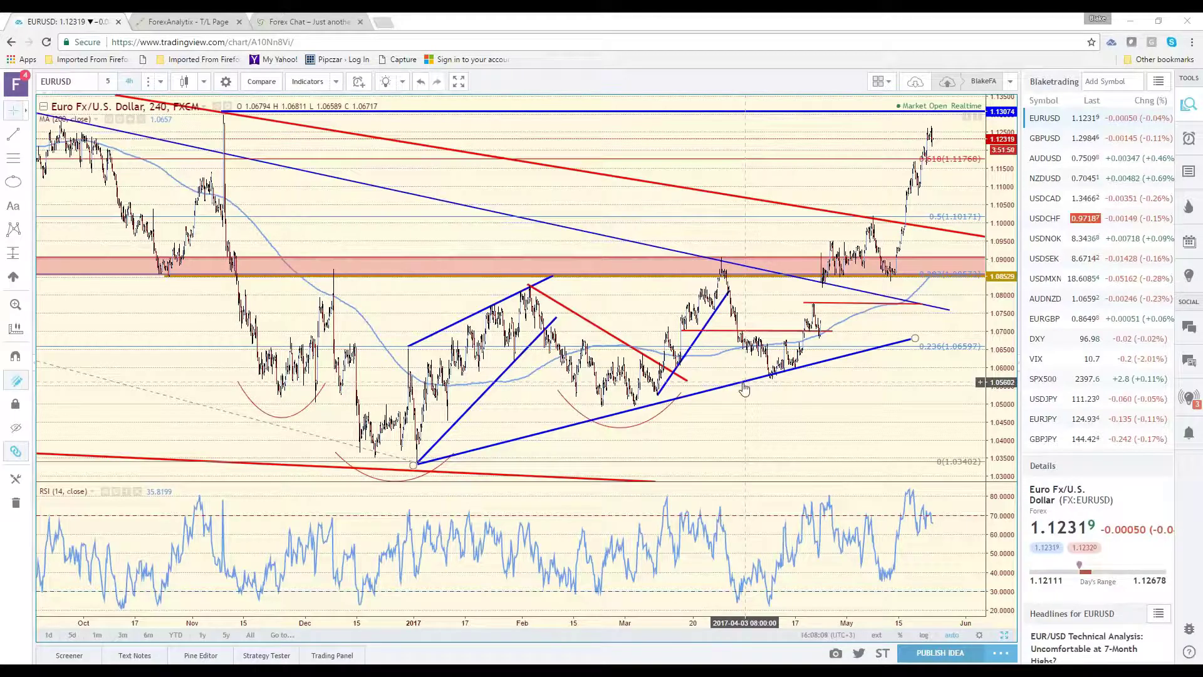
pyautogui.hotkey('alt', 'Tab')
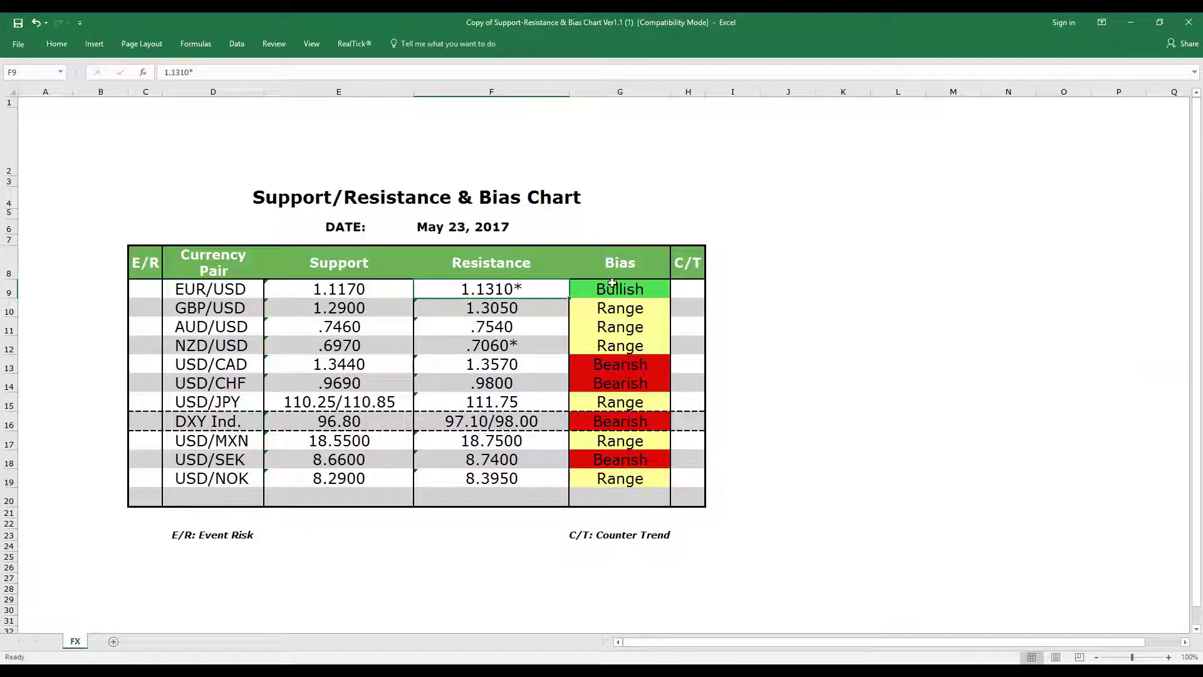
pyautogui.click(612, 312)
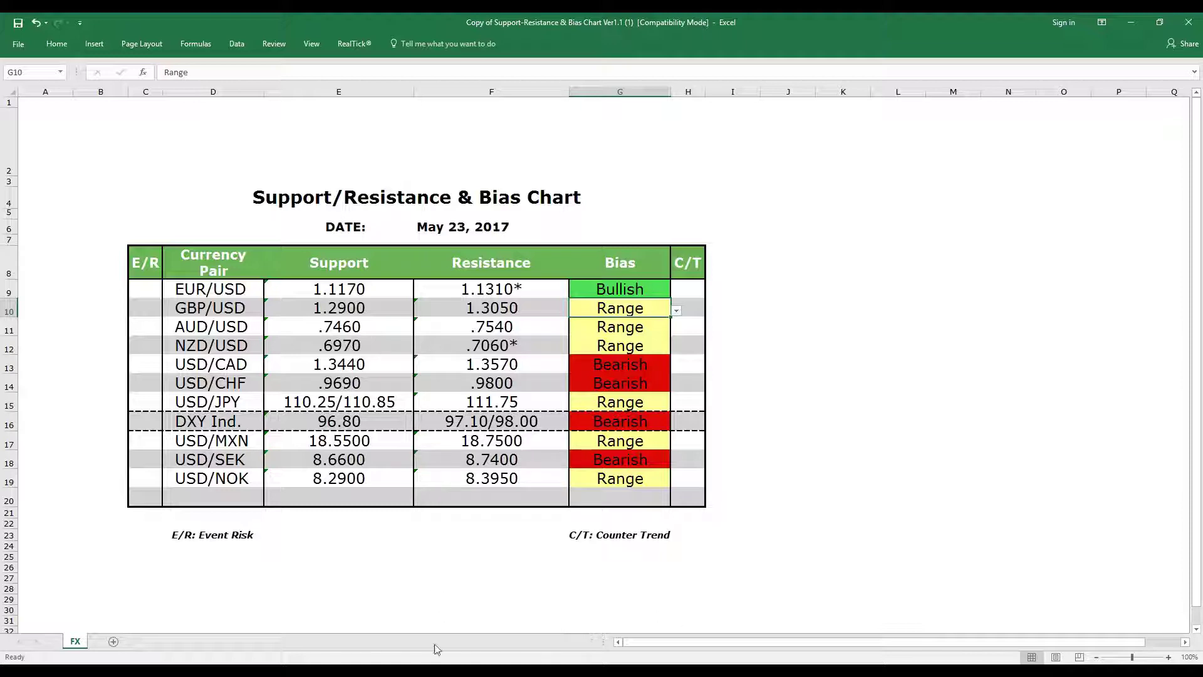
pyautogui.click(434, 673)
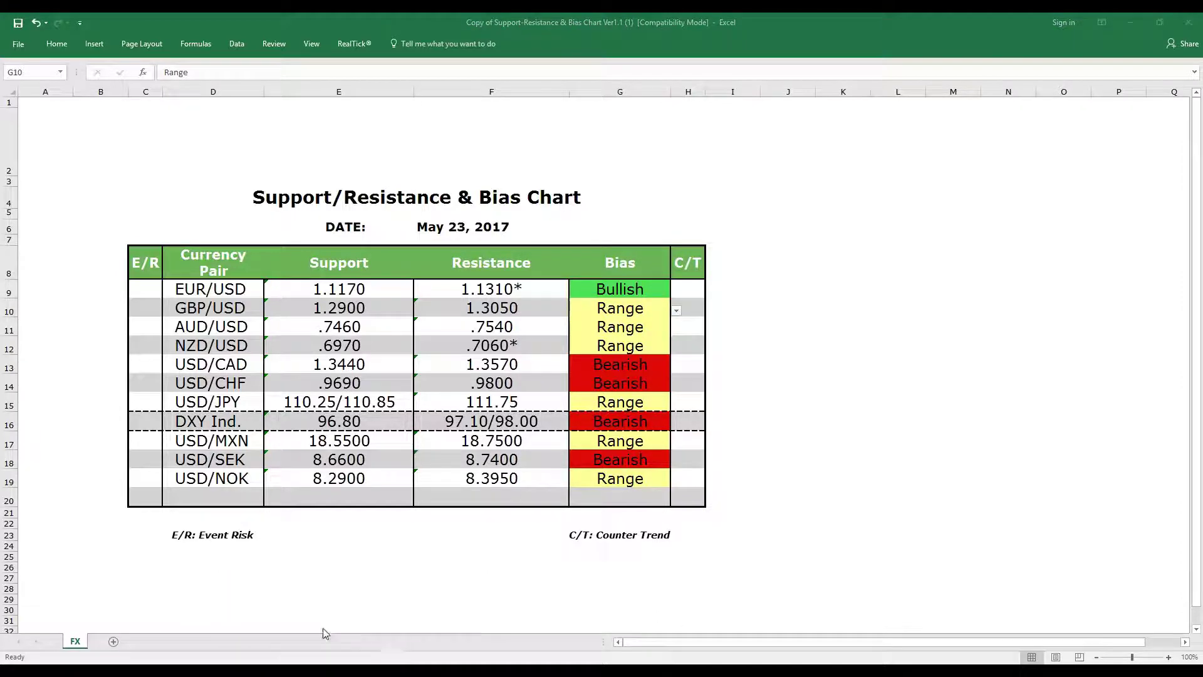
pyautogui.click(435, 620)
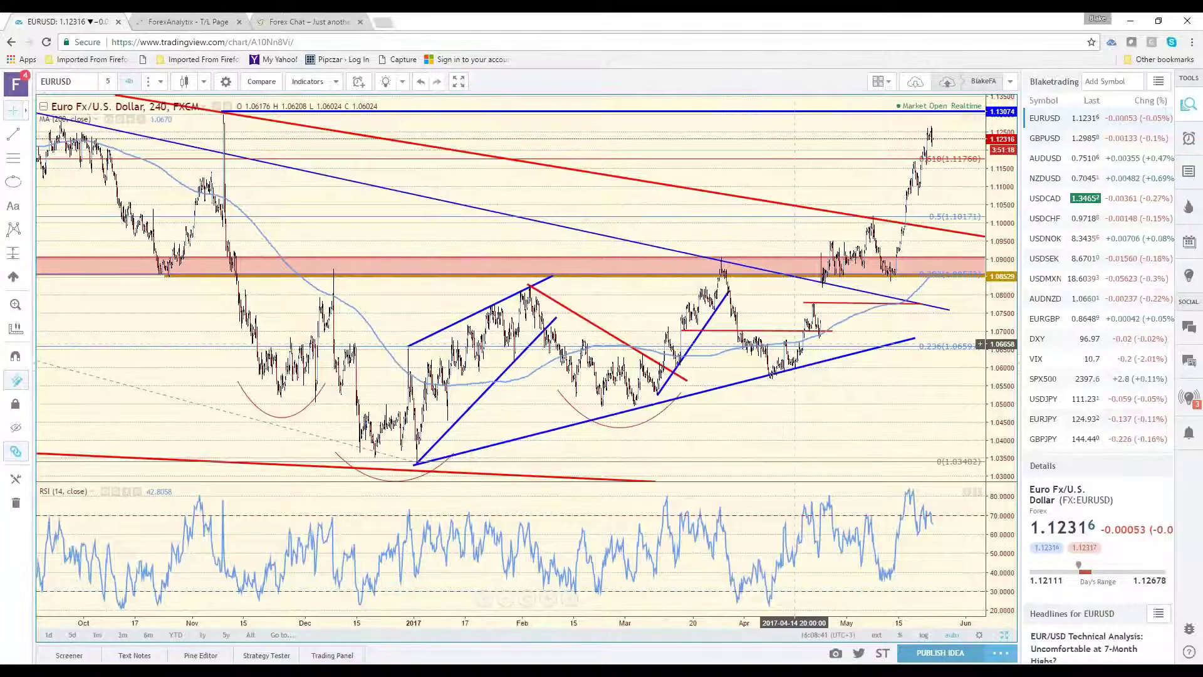
pyautogui.scroll(2, 836, 356)
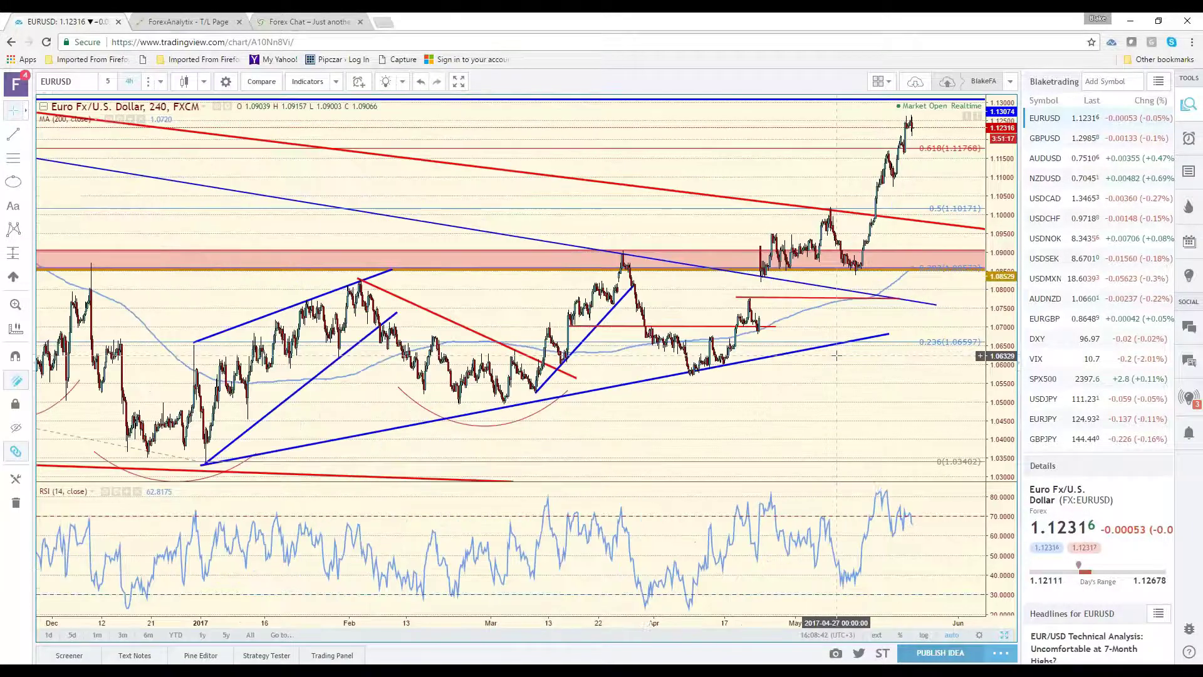
pyautogui.scroll(2, 837, 356)
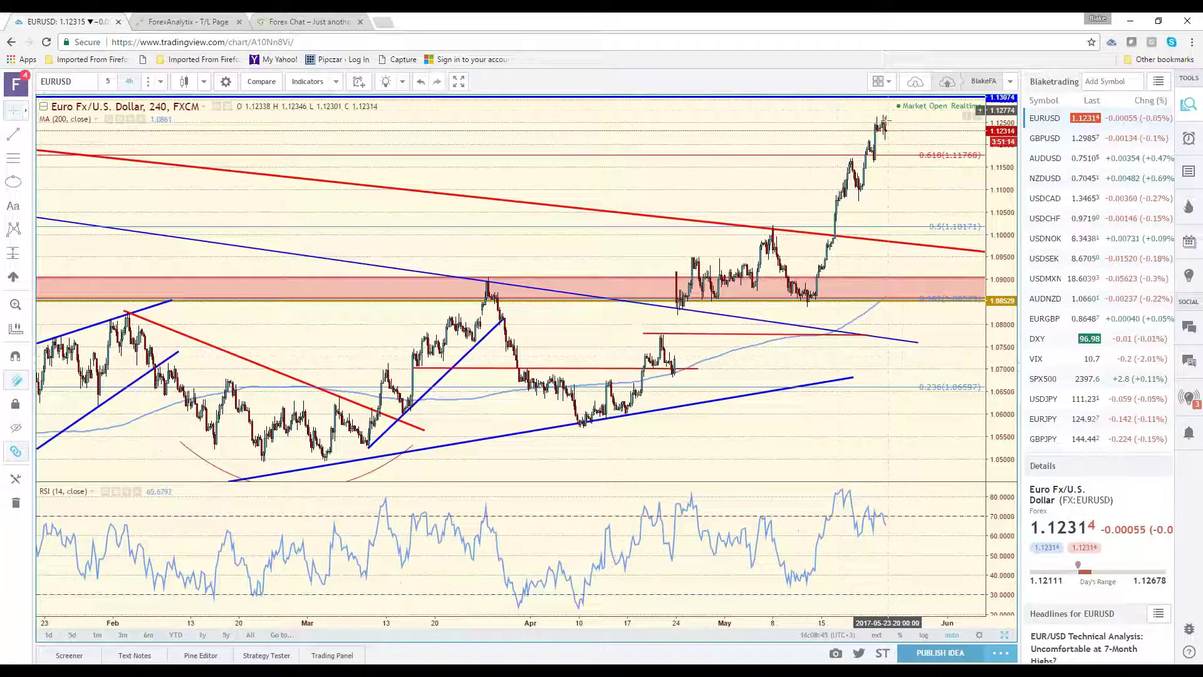
pyautogui.scroll(-2, 874, 191)
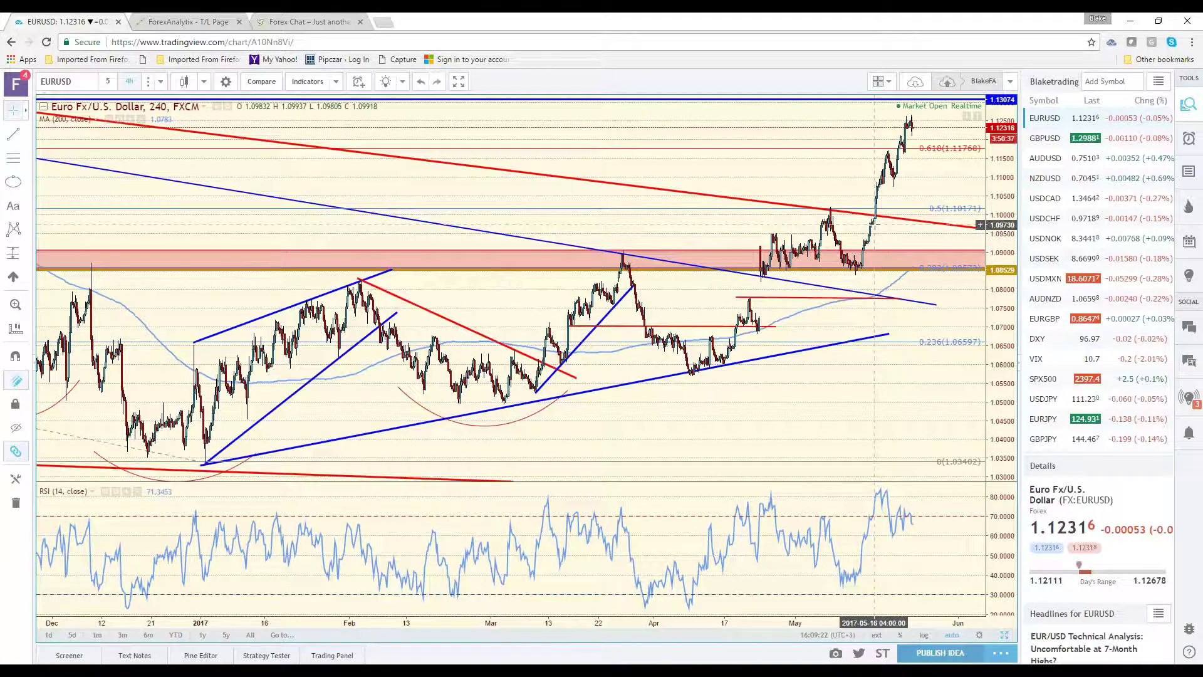
pyautogui.scroll(5, 874, 224)
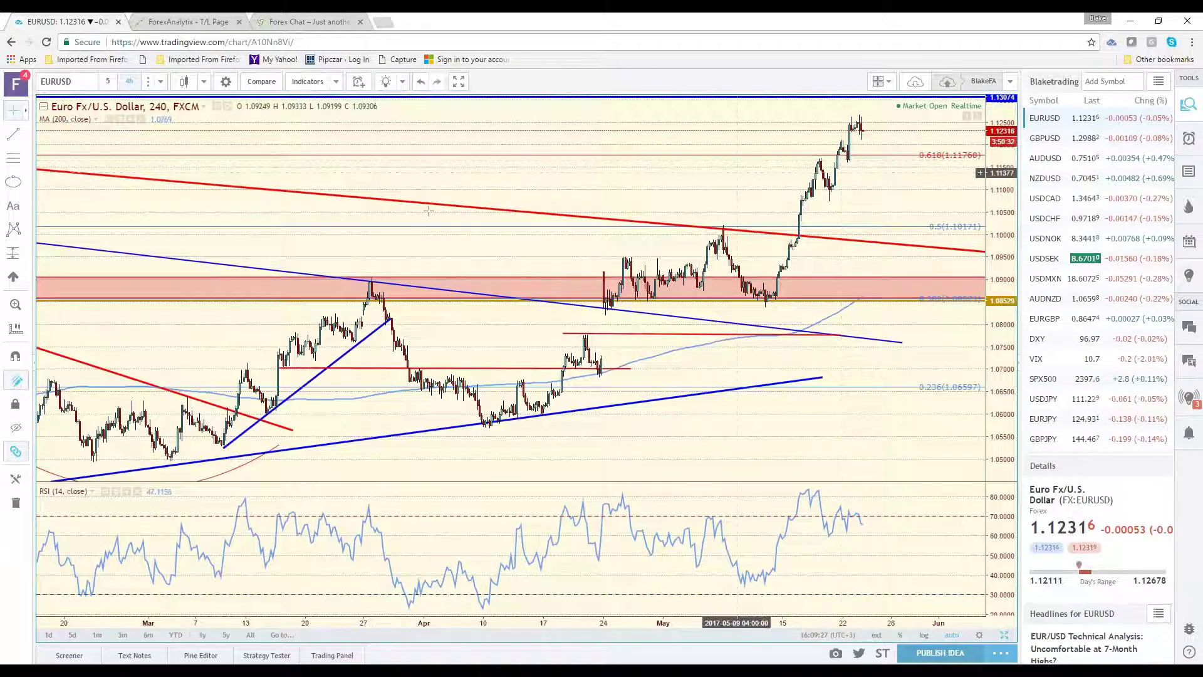
# Draw a short horizontal red line at the 0.618 Fibonacci level
pyautogui.click(13, 134)
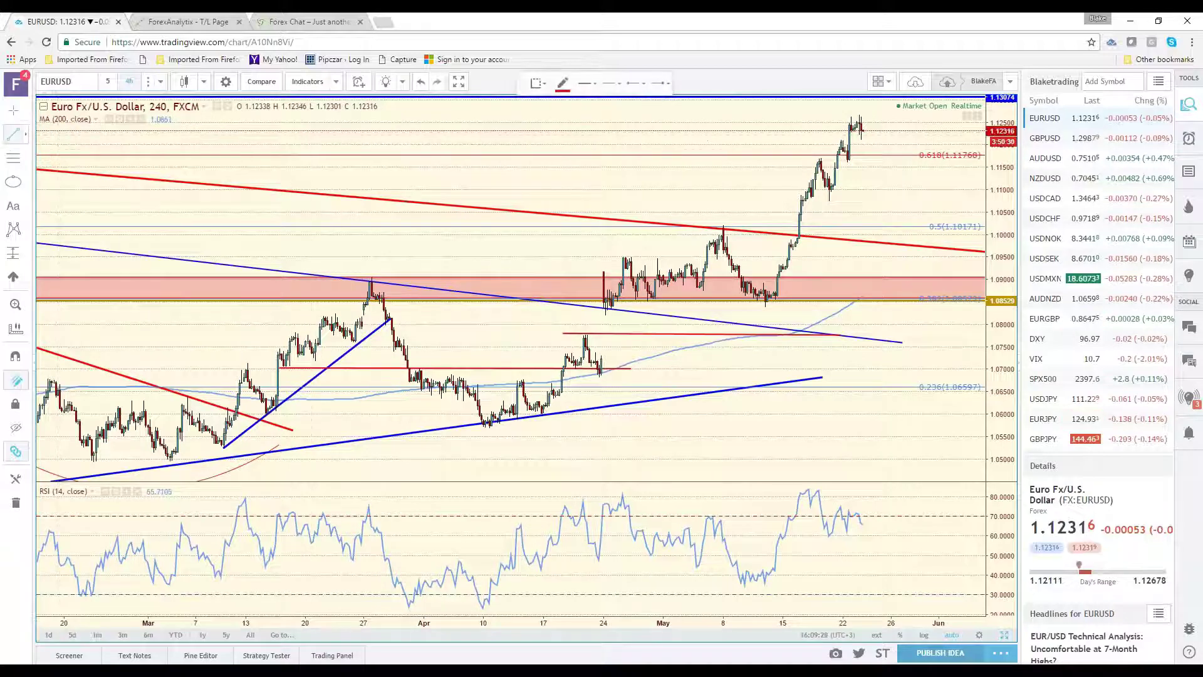
pyautogui.click(796, 159)
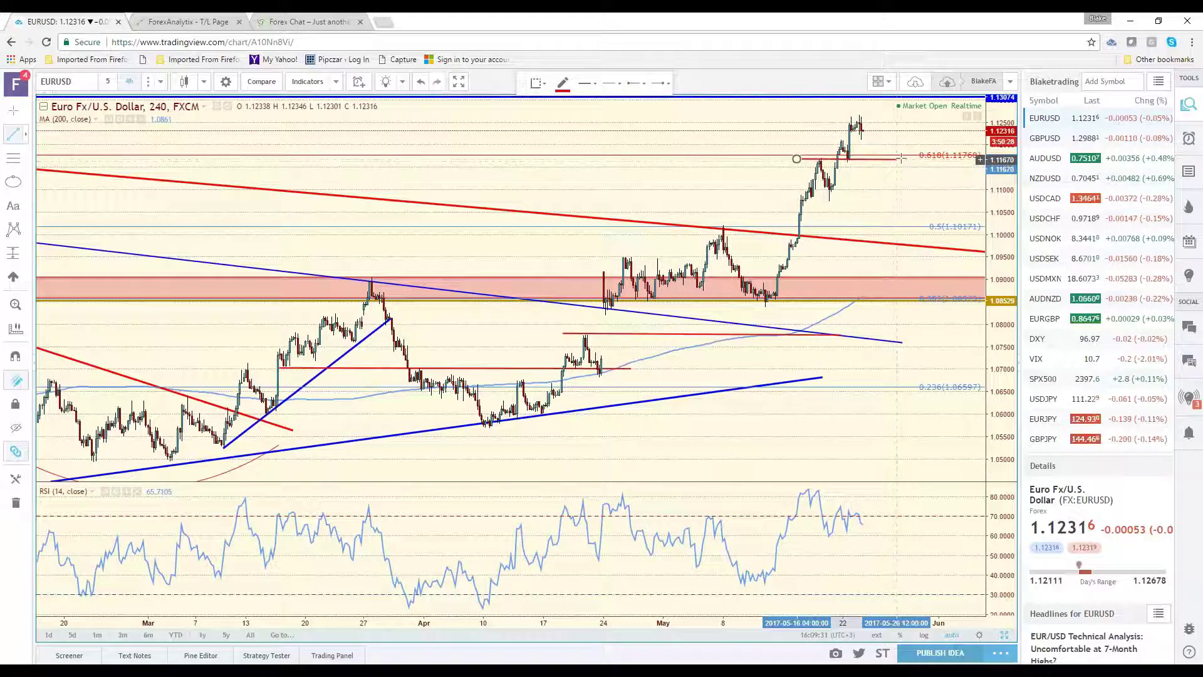
pyautogui.click(901, 158)
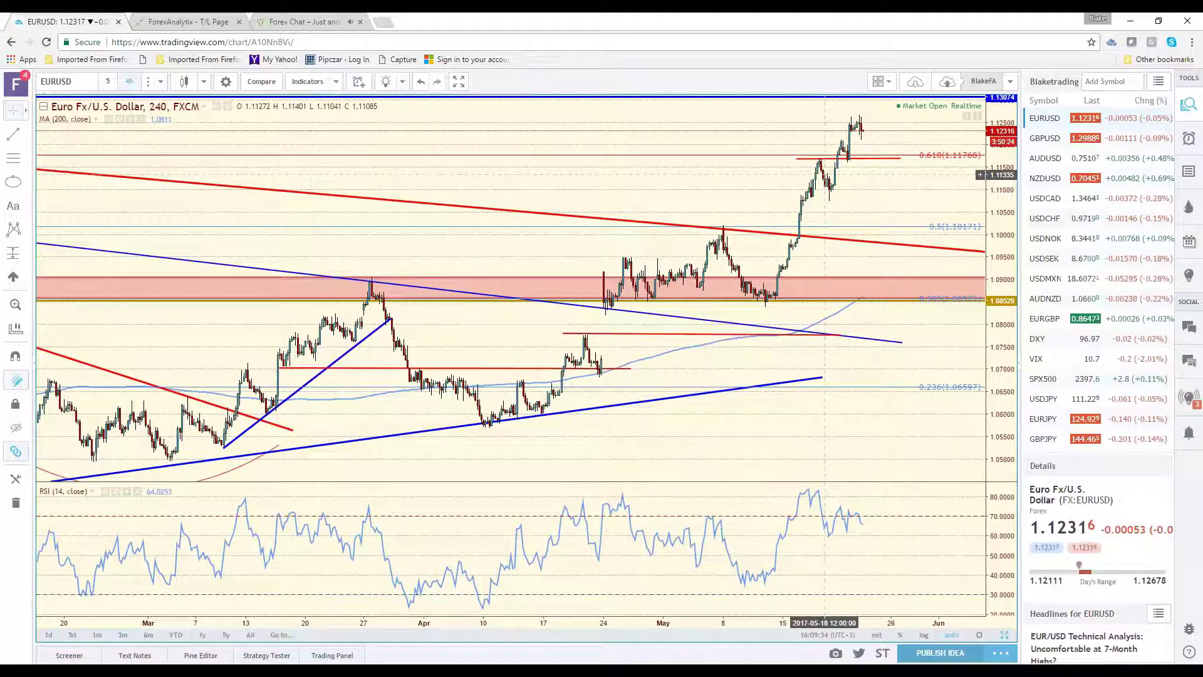
pyautogui.scroll(-2, 825, 175)
pyautogui.scroll(-2, 900, 198)
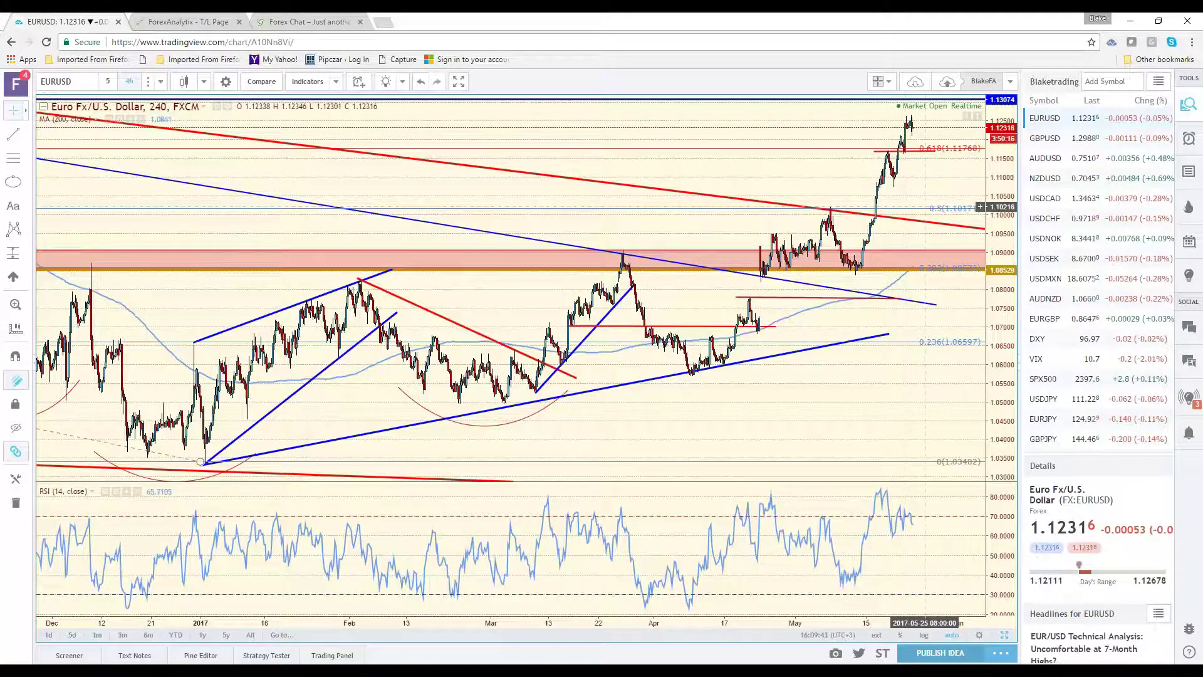
pyautogui.scroll(3, 925, 207)
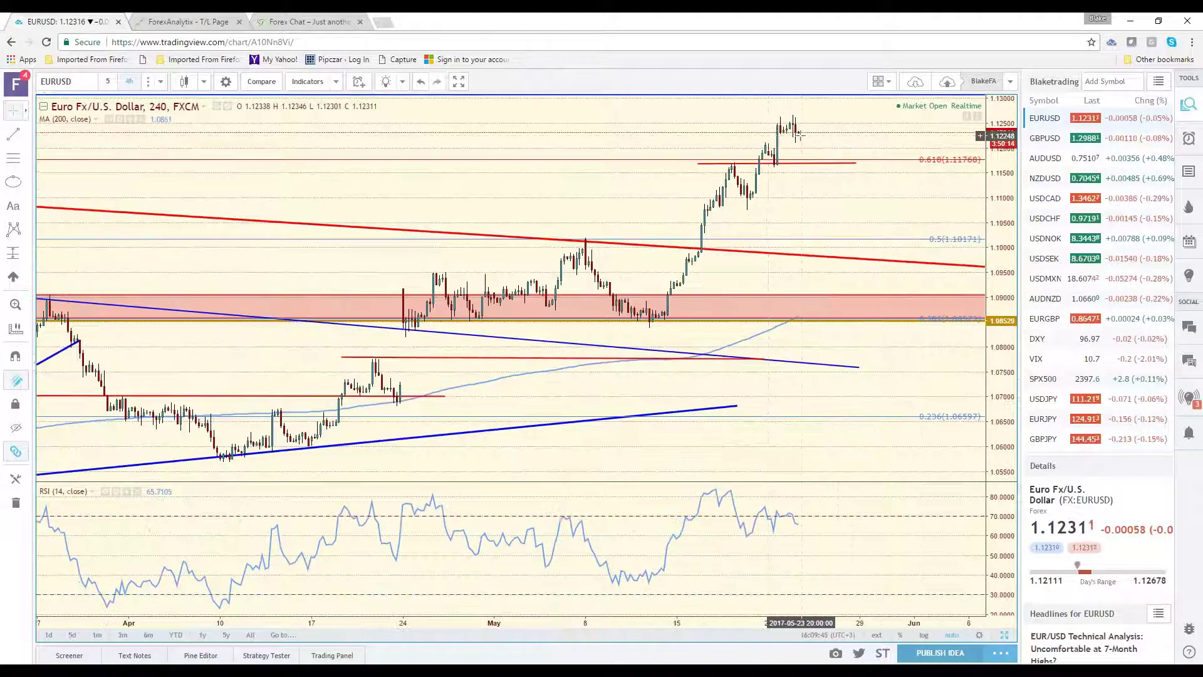
# Draw a red path arrow dipping toward 0.618 then rising, and select it
pyautogui.hotkey('alt', 't')
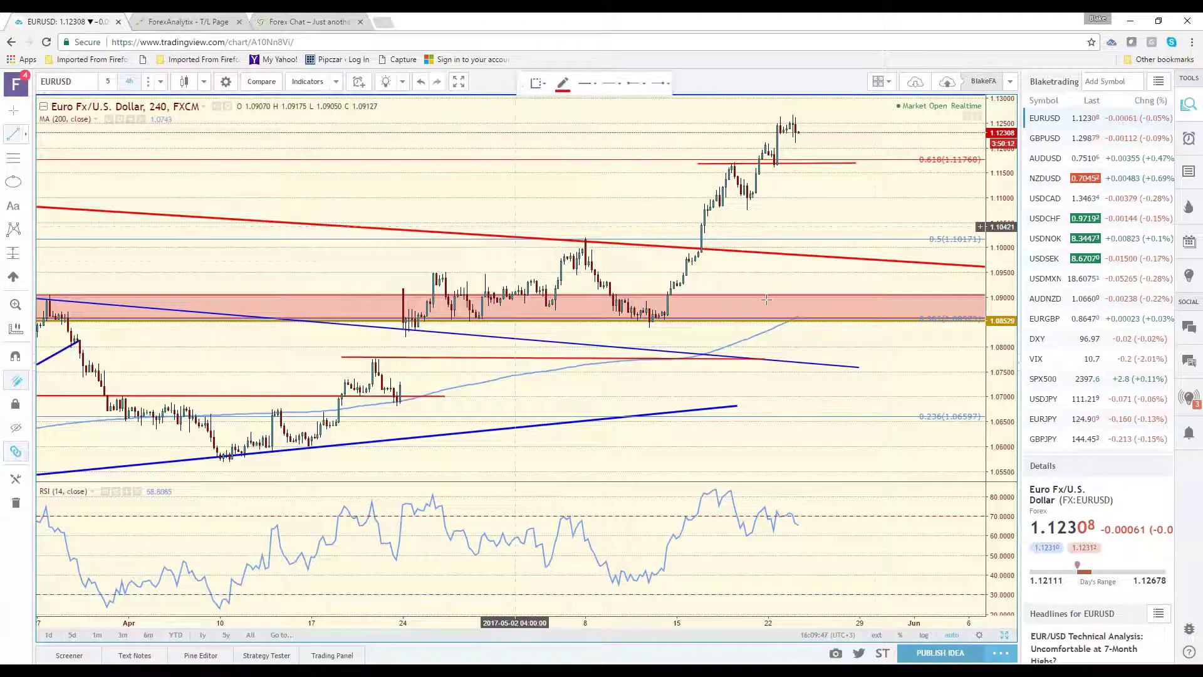
pyautogui.click(798, 145)
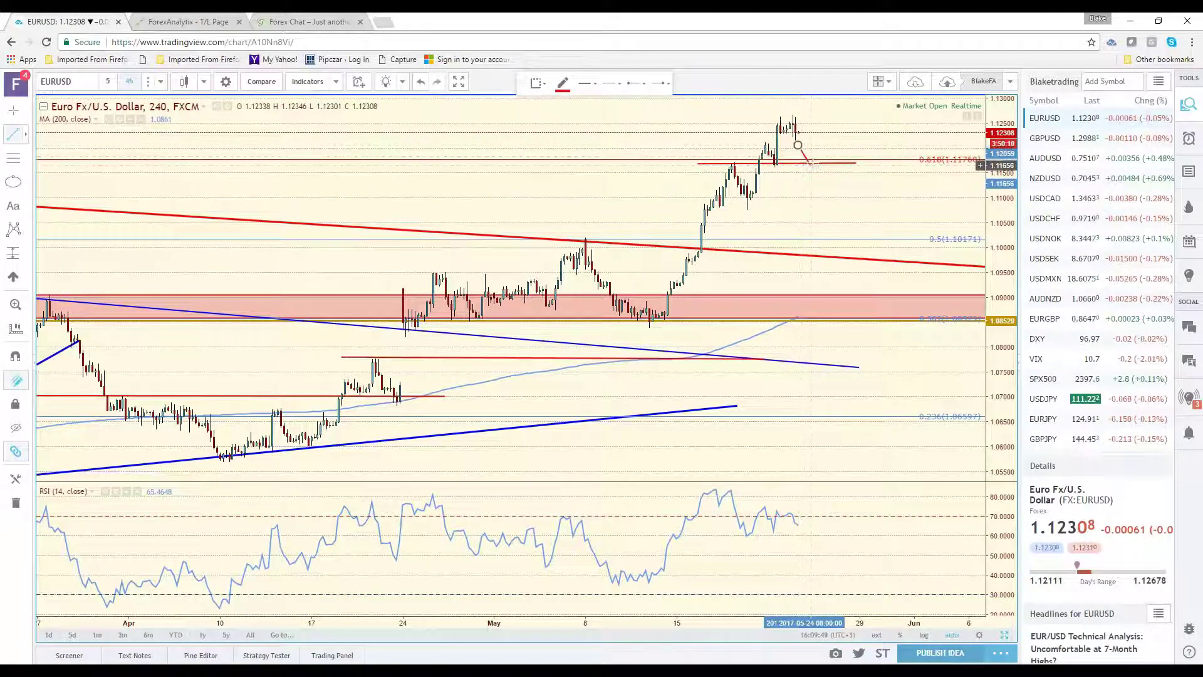
pyautogui.click(813, 162)
pyautogui.click(813, 162)
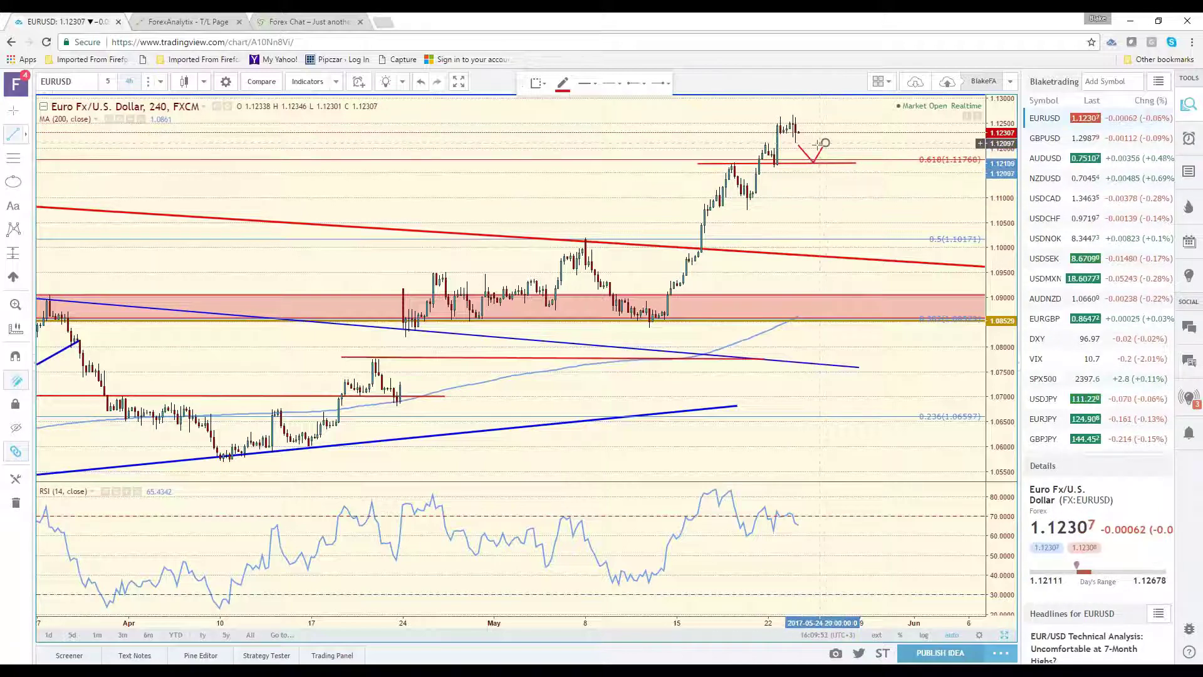
pyautogui.click(824, 145)
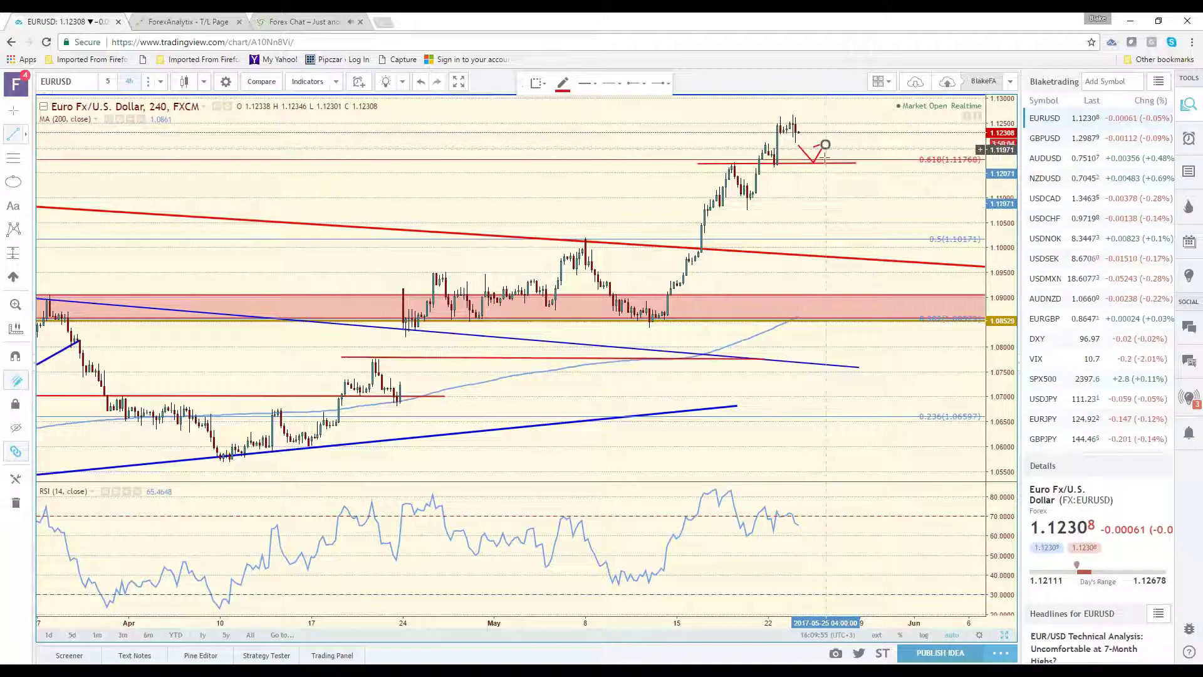
pyautogui.doubleClick(825, 148)
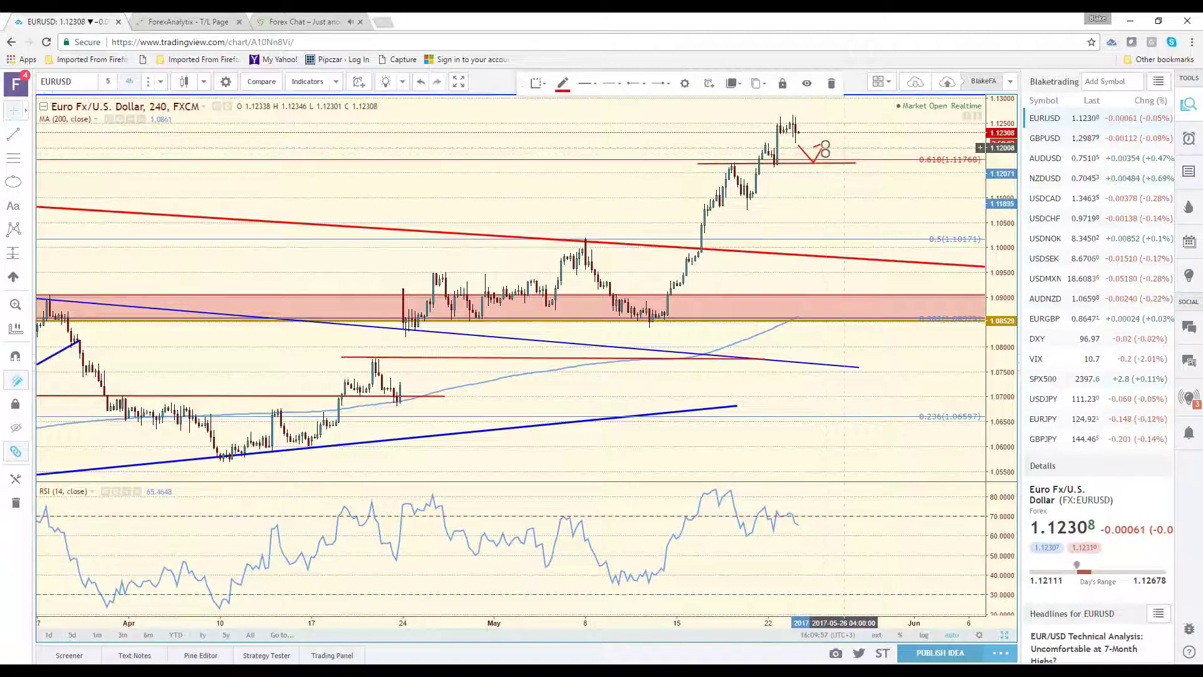
pyautogui.click(814, 163)
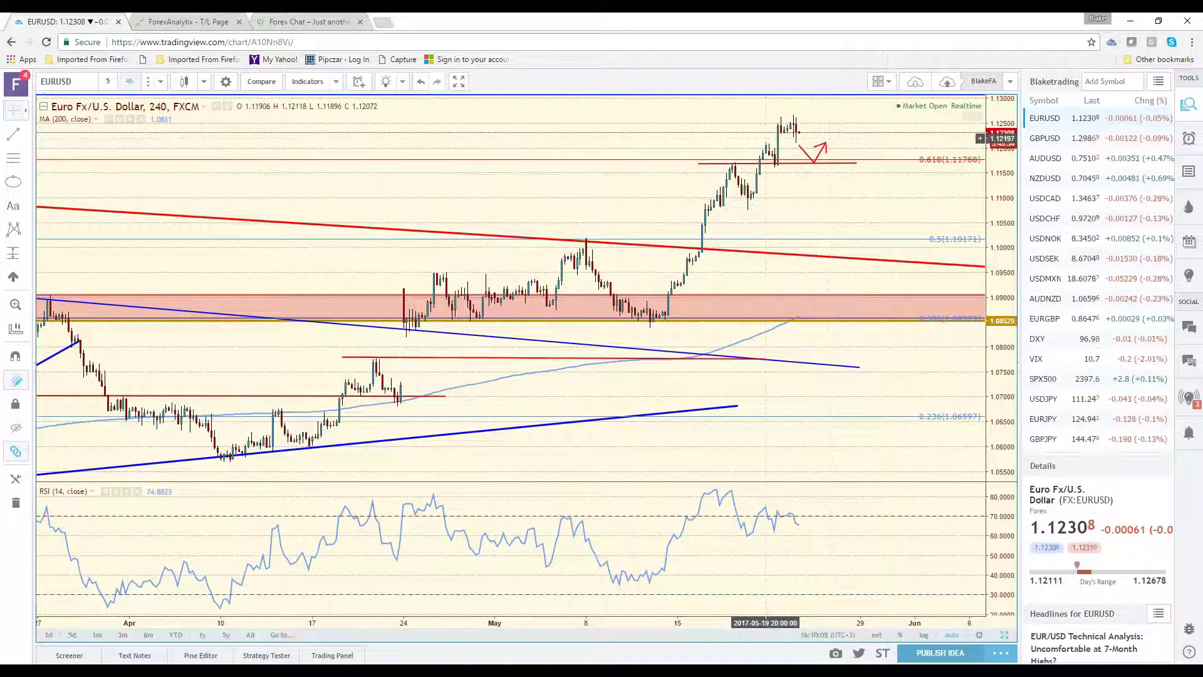
pyautogui.scroll(-2, 821, 251)
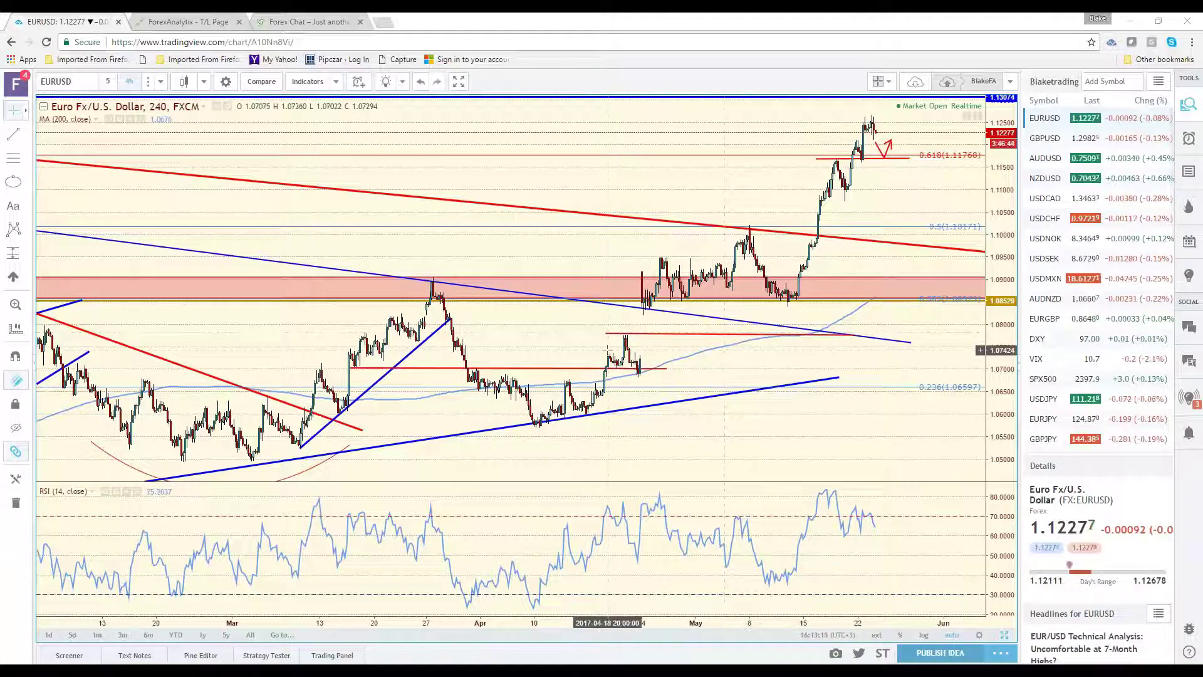
# Zoom out and set the EURUSD chart interval from 4 hours to 1 day
pyautogui.scroll(-3, 608, 349)
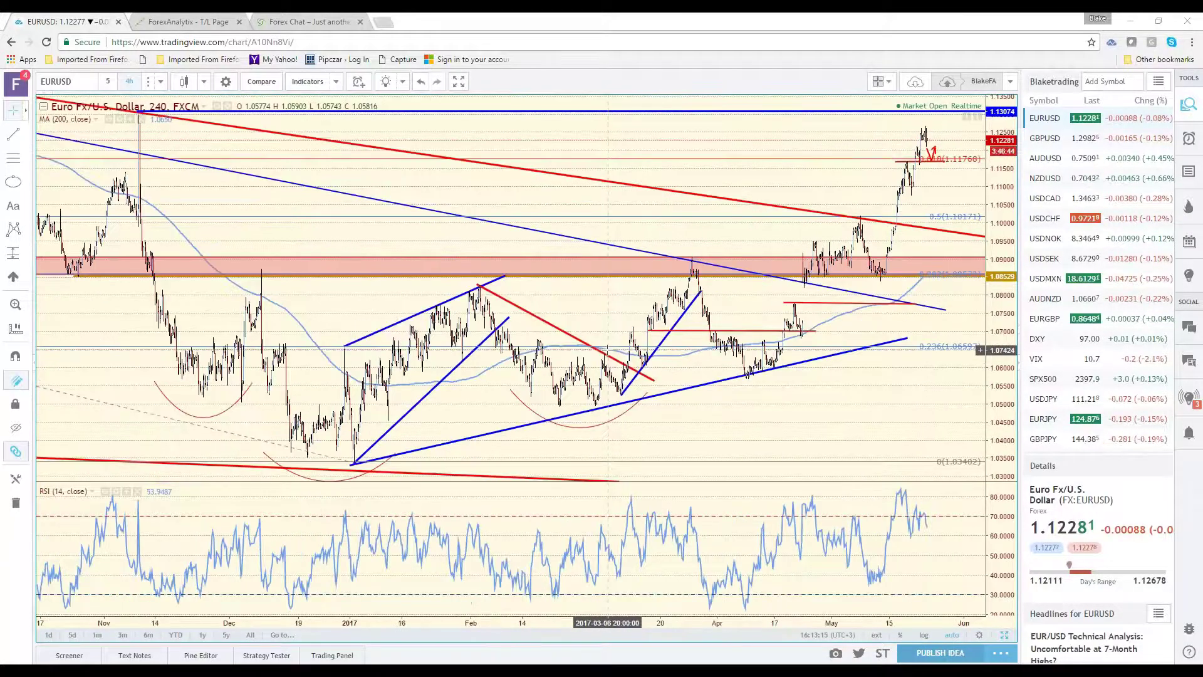
pyautogui.scroll(-4, 608, 349)
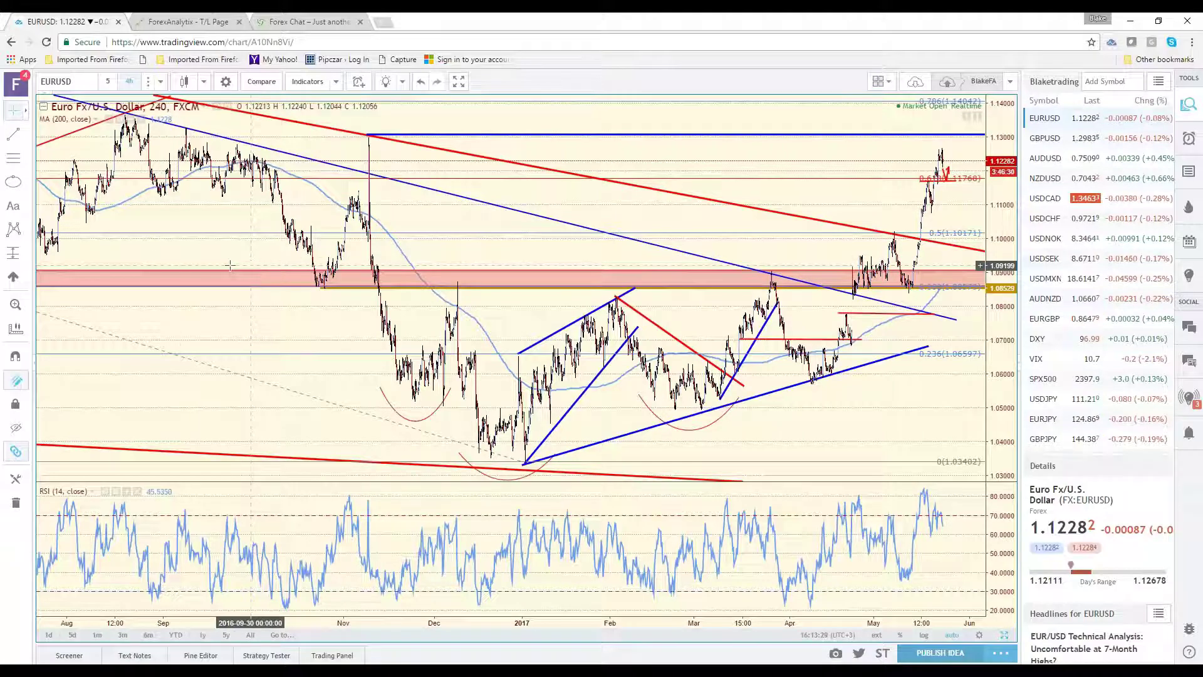
pyautogui.click(160, 82)
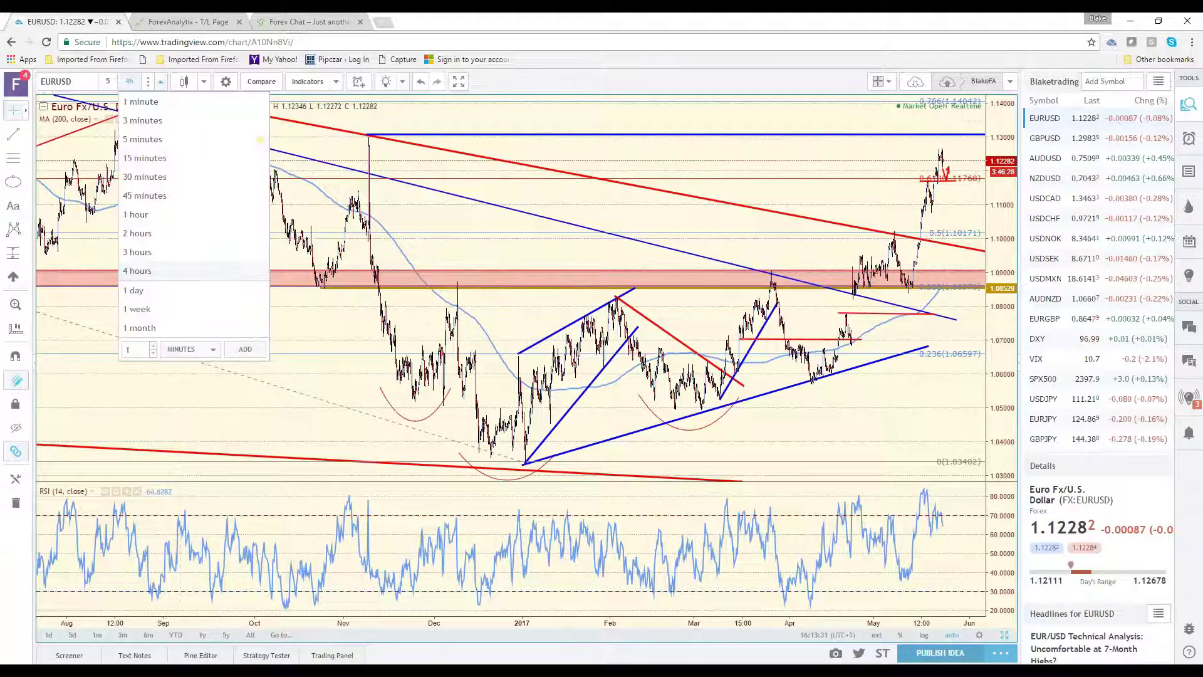
pyautogui.click(205, 295)
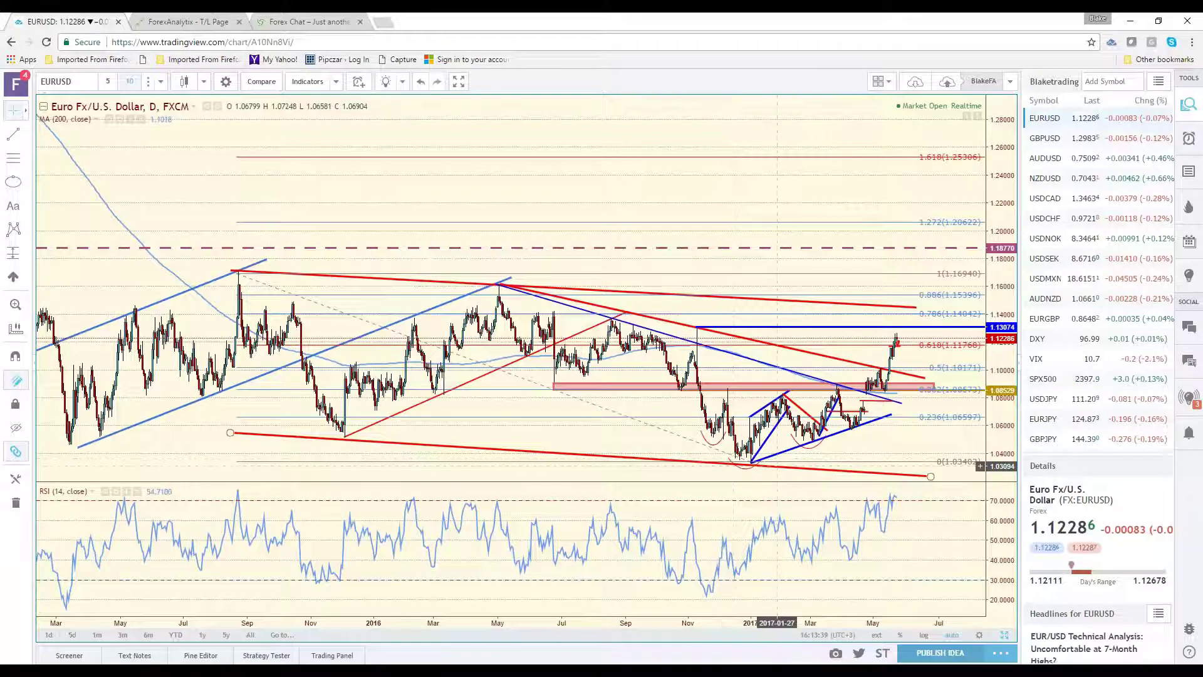
# Align the lower red trendline parallel to the upper one and move it back beneath the lows
pyautogui.moveTo(777, 467); pyautogui.dragTo(792, 302)
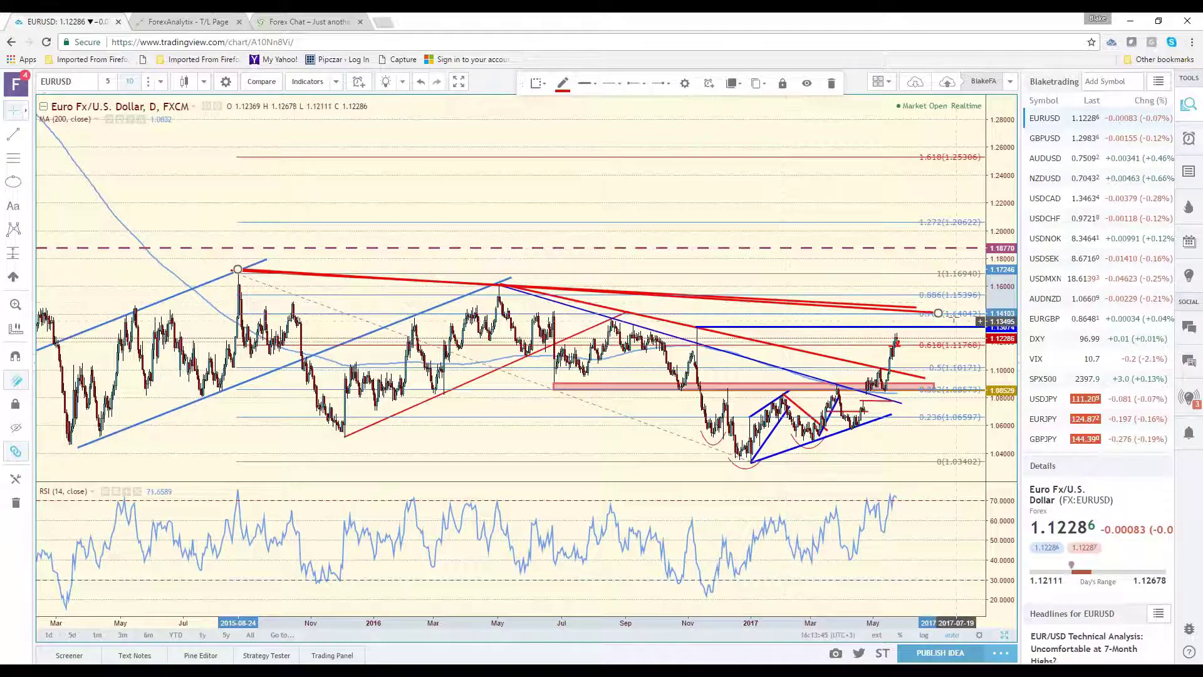
pyautogui.moveTo(938, 313); pyautogui.dragTo(943, 309)
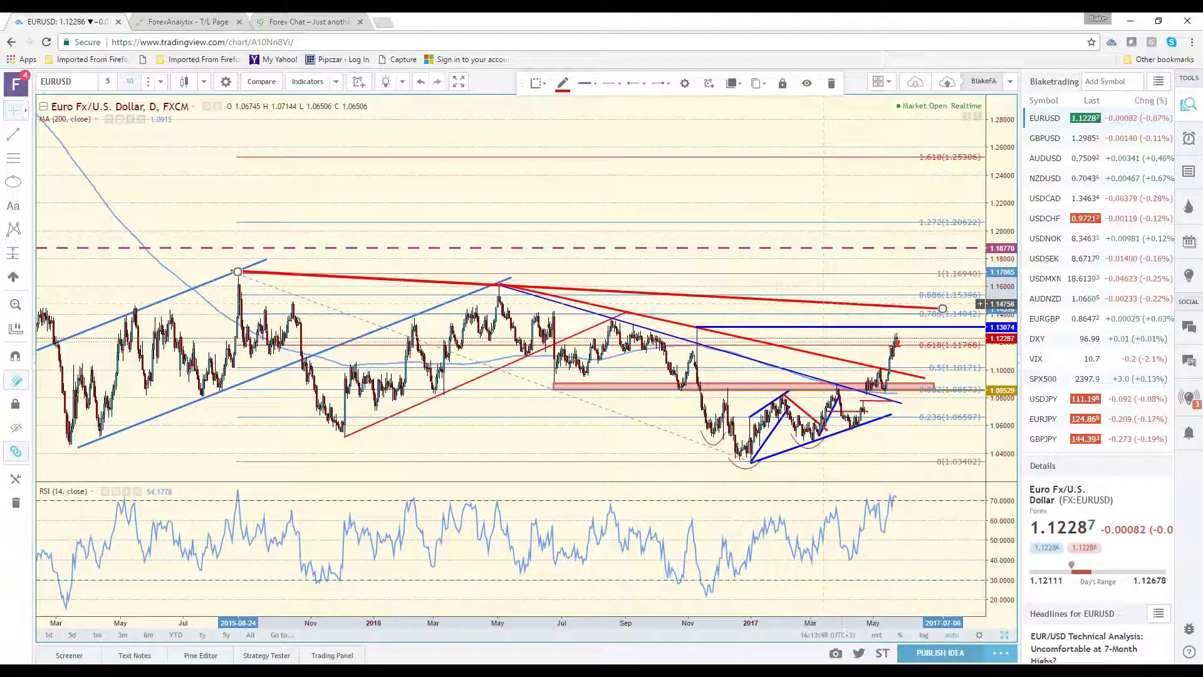
pyautogui.moveTo(822, 303); pyautogui.dragTo(821, 457)
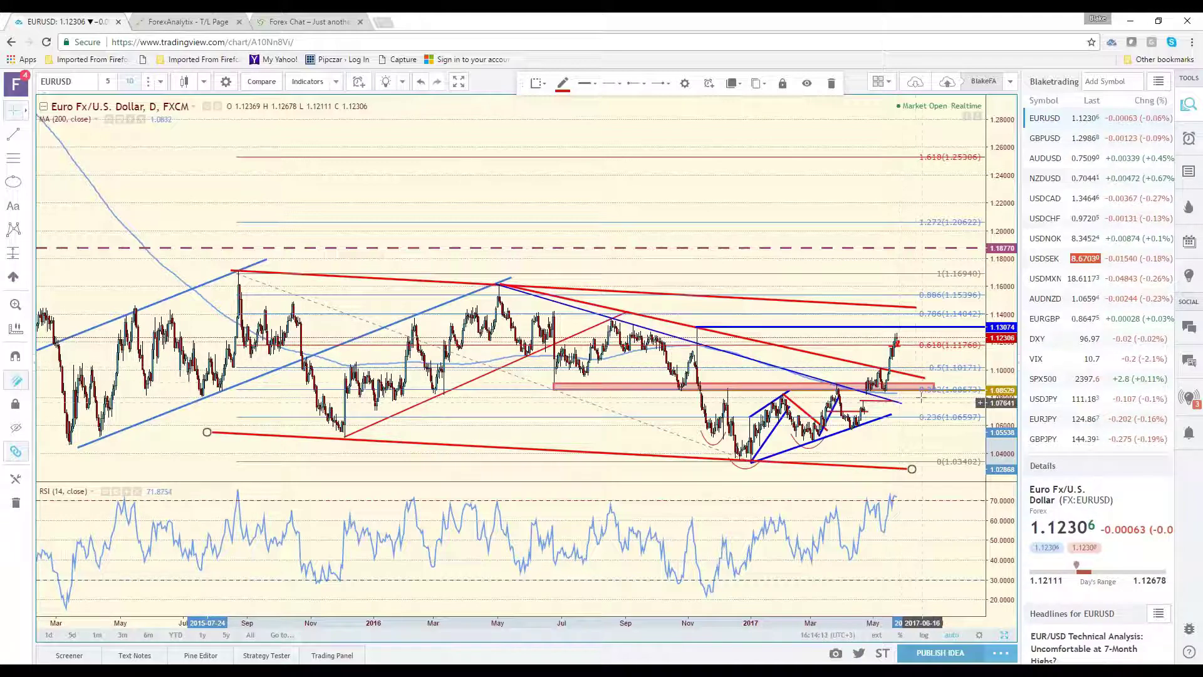
# Adjust the zoom, then load GBPUSD from the watchlist
pyautogui.scroll(3, 916, 393)
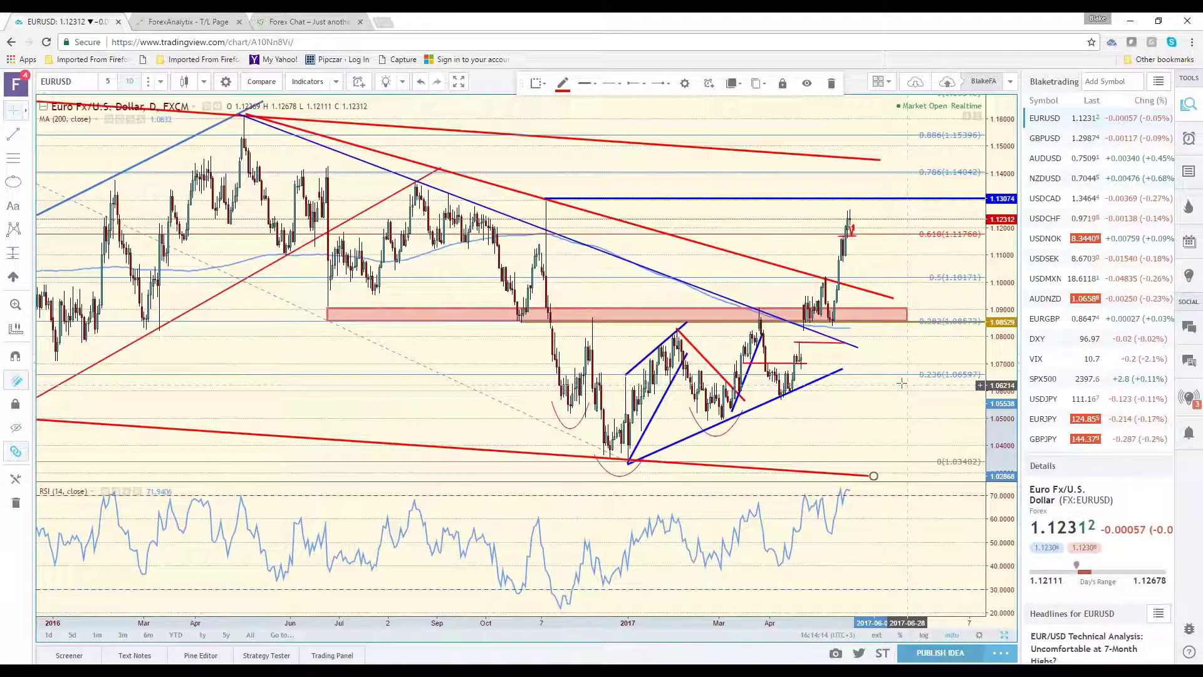
pyautogui.scroll(3, 901, 383)
pyautogui.scroll(-5, 858, 284)
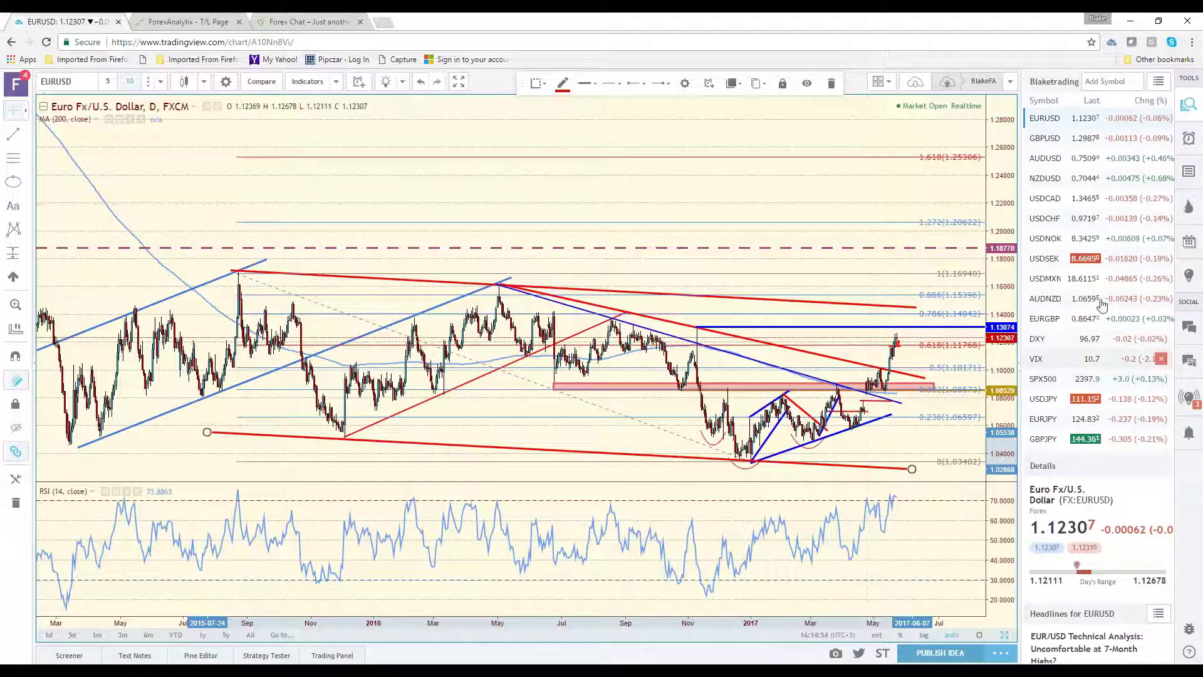
pyautogui.click(1064, 141)
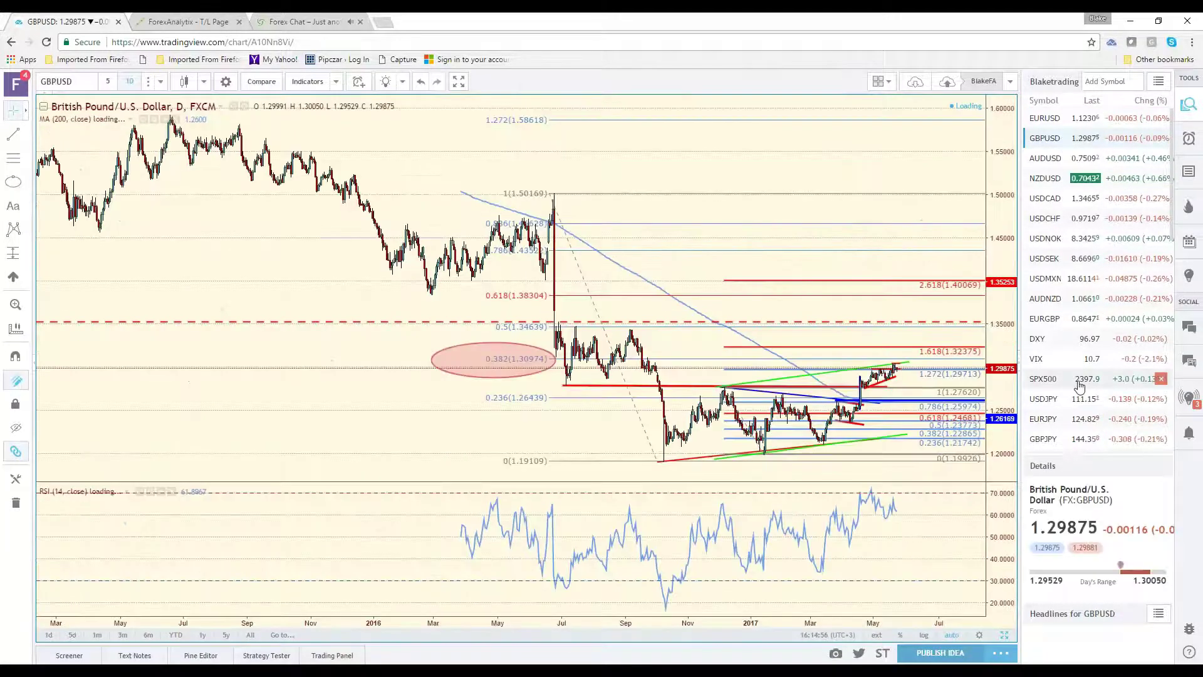
# Zoom in on the GBPUSD daily chart and bring up the interval list
pyautogui.scroll(5, 962, 426)
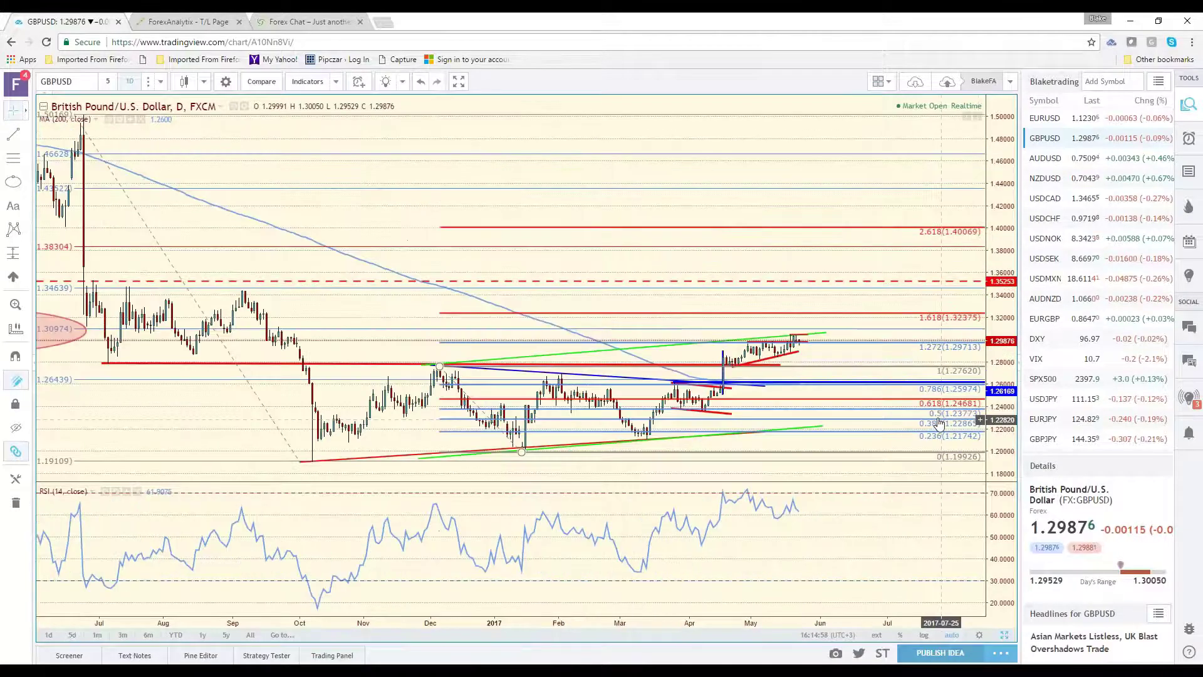
pyautogui.scroll(3, 938, 424)
pyautogui.click(160, 81)
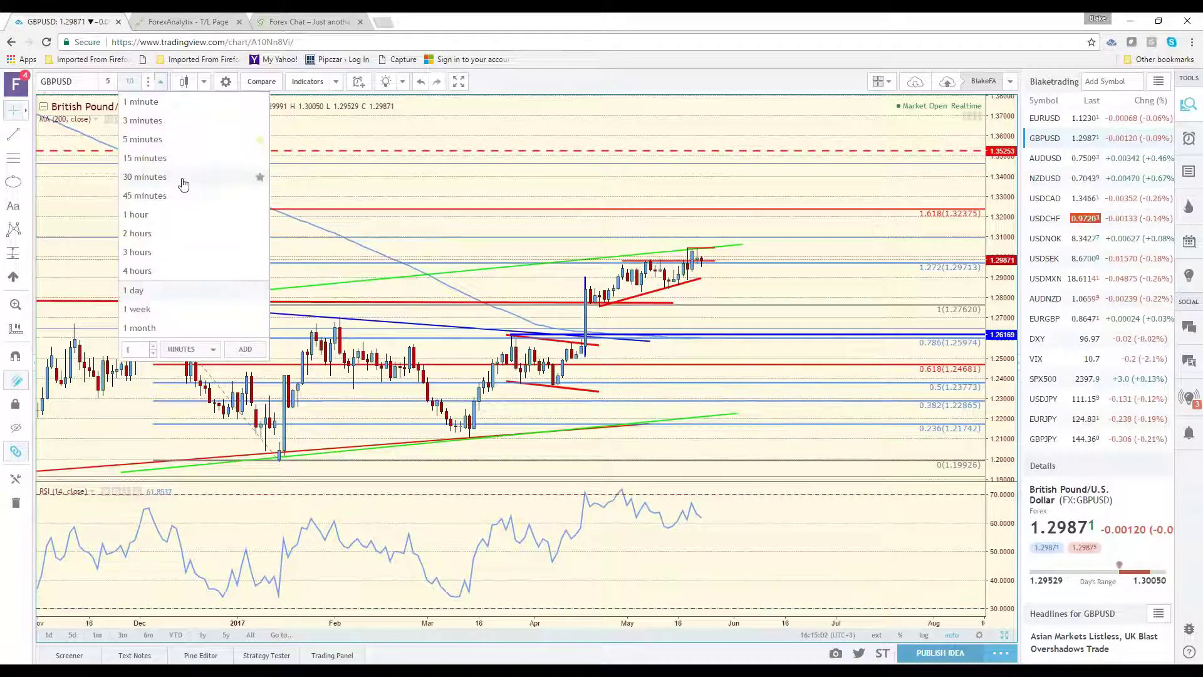
# Switch GBPUSD to the 1-hour timeframe, zoom out, and reopen the interval list
pyautogui.click(167, 215)
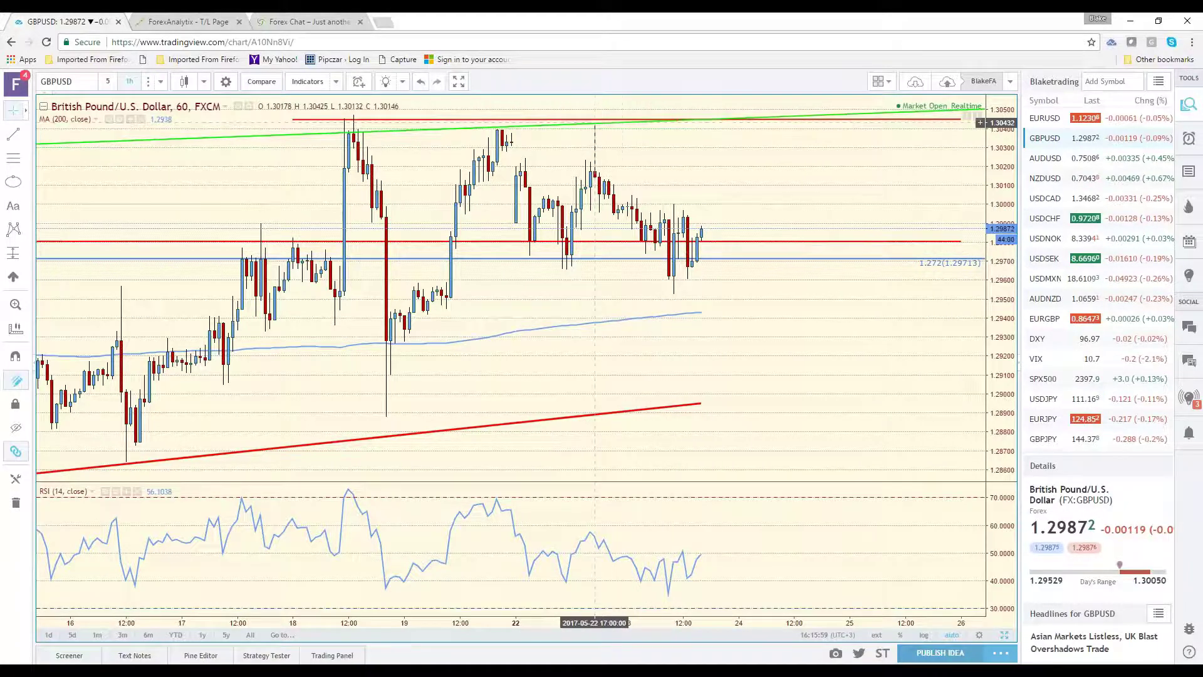
pyautogui.scroll(-3, 616, 190)
pyautogui.scroll(-2, 634, 297)
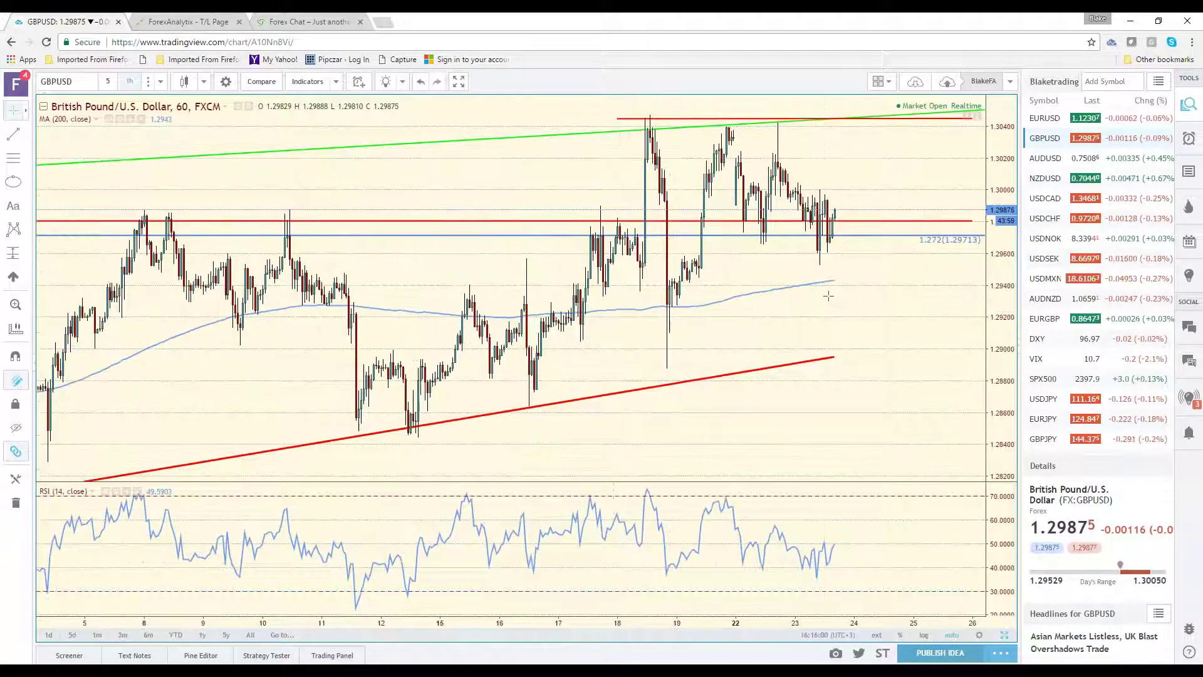
pyautogui.click(160, 81)
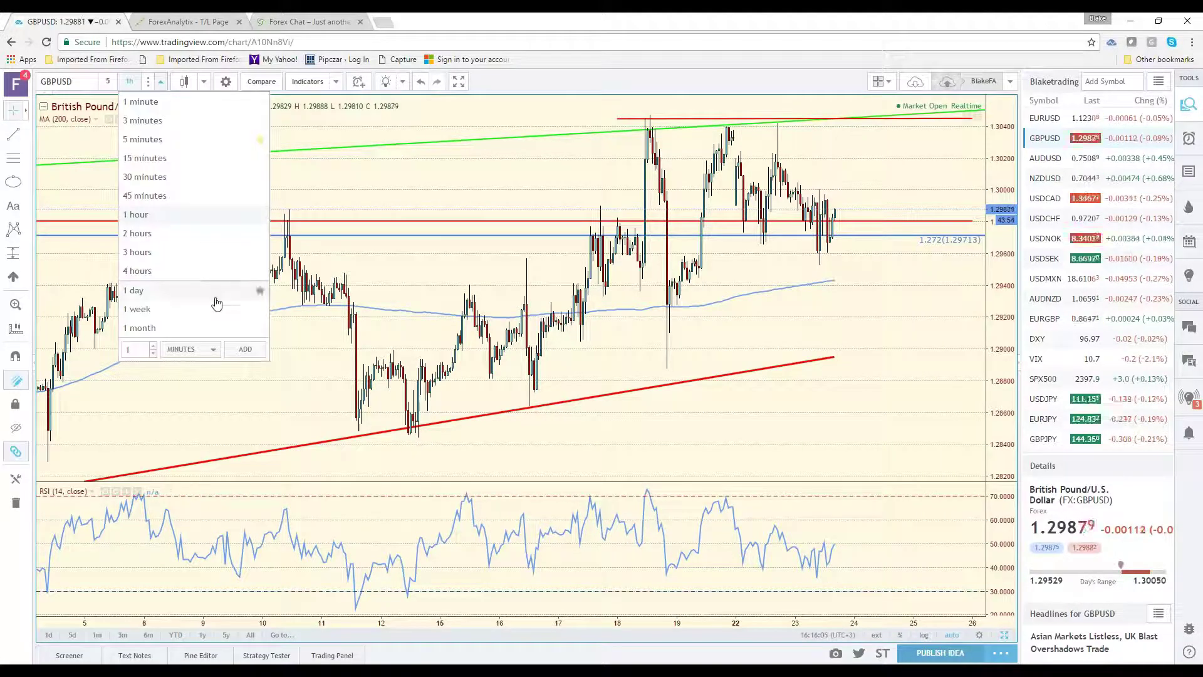
# Switch GBPUSD to daily candles and select the green upper trendline
pyautogui.click(217, 291)
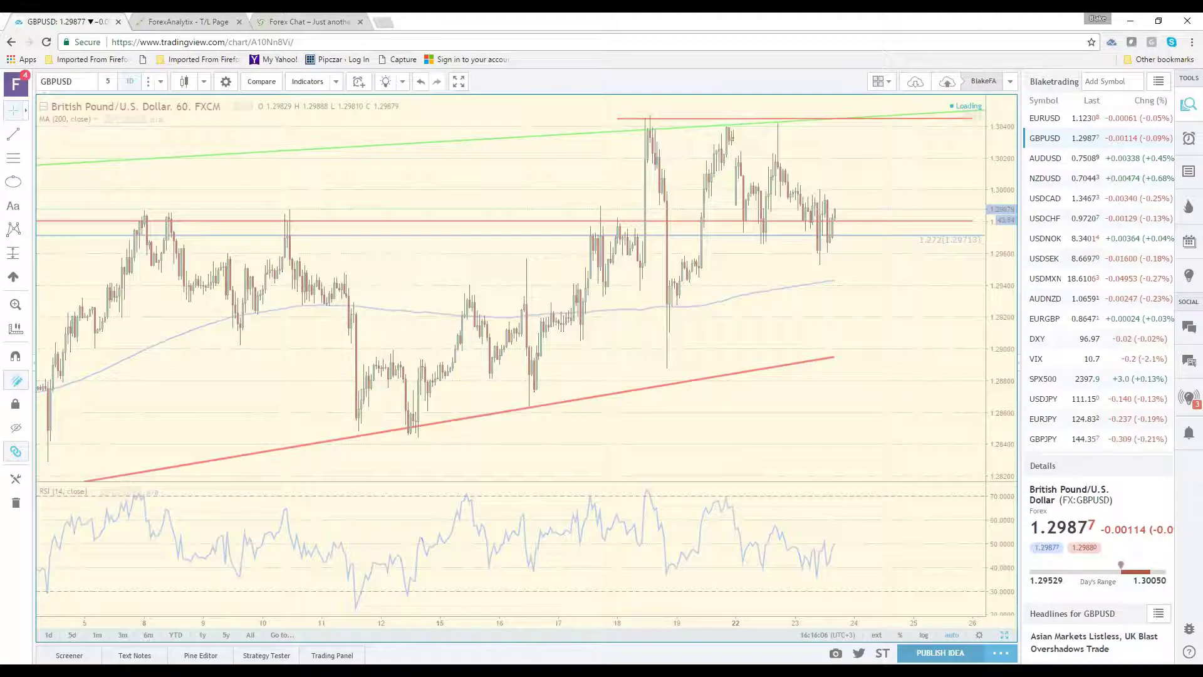
pyautogui.scroll(3, 654, 440)
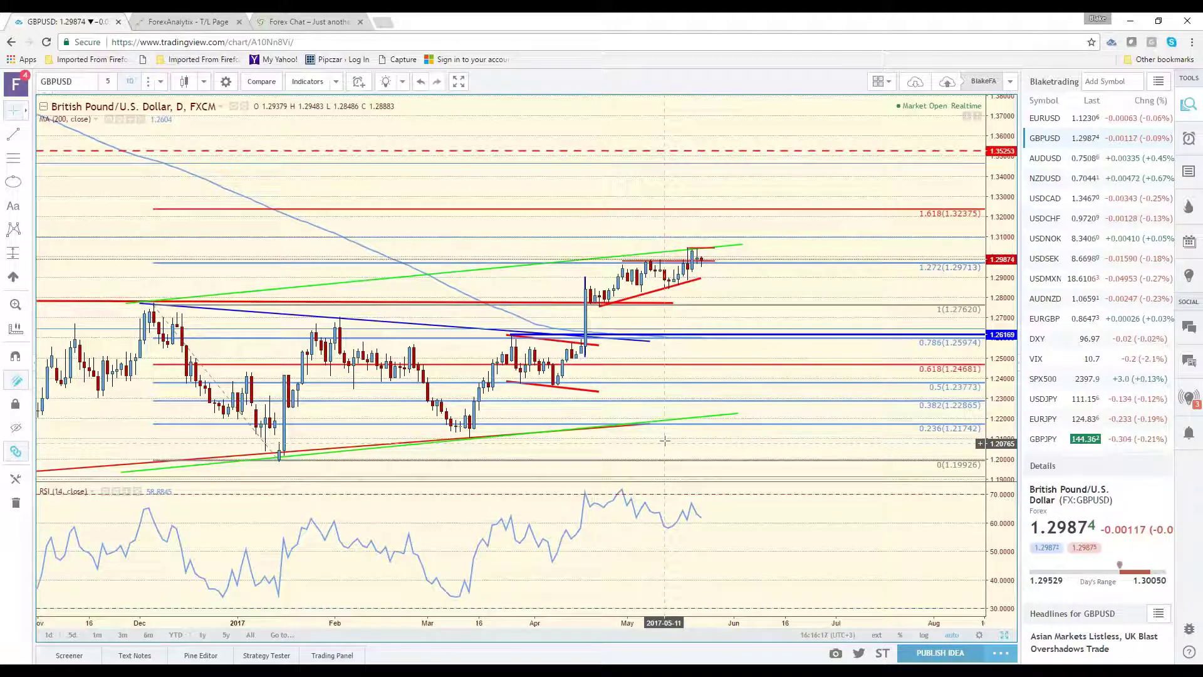
pyautogui.click(497, 267)
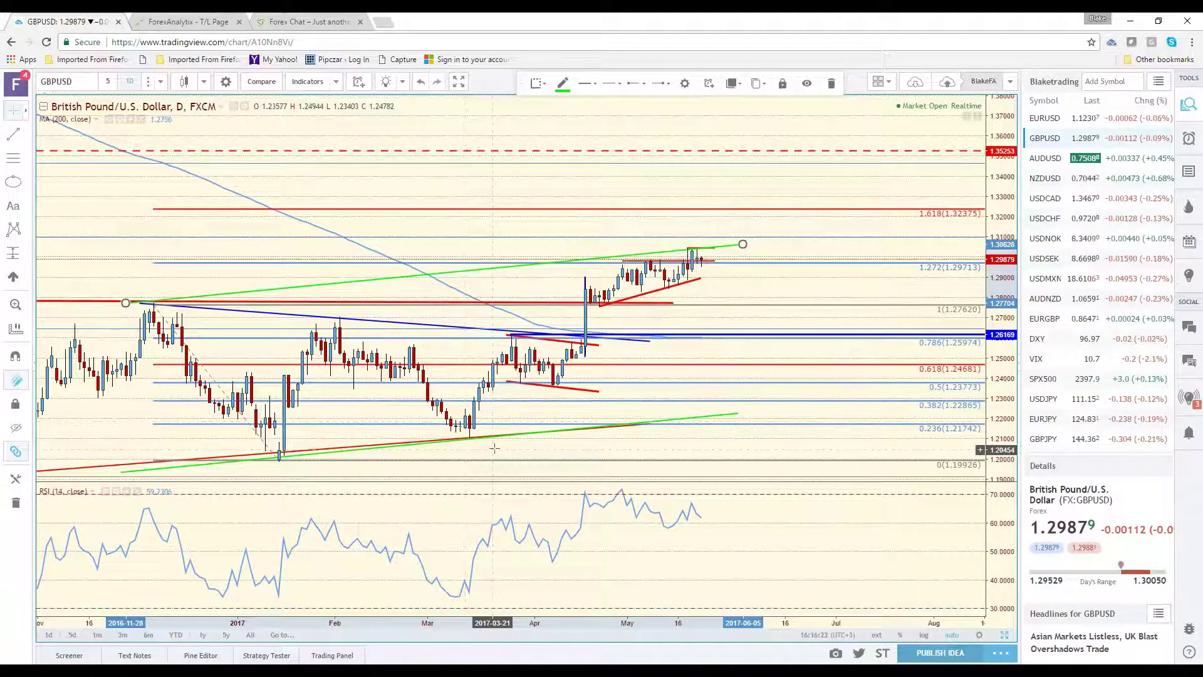
# Zoom out and back in over the daily trendlines and Fibonacci levels, then reopen the interval list
pyautogui.scroll(-2, 494, 447)
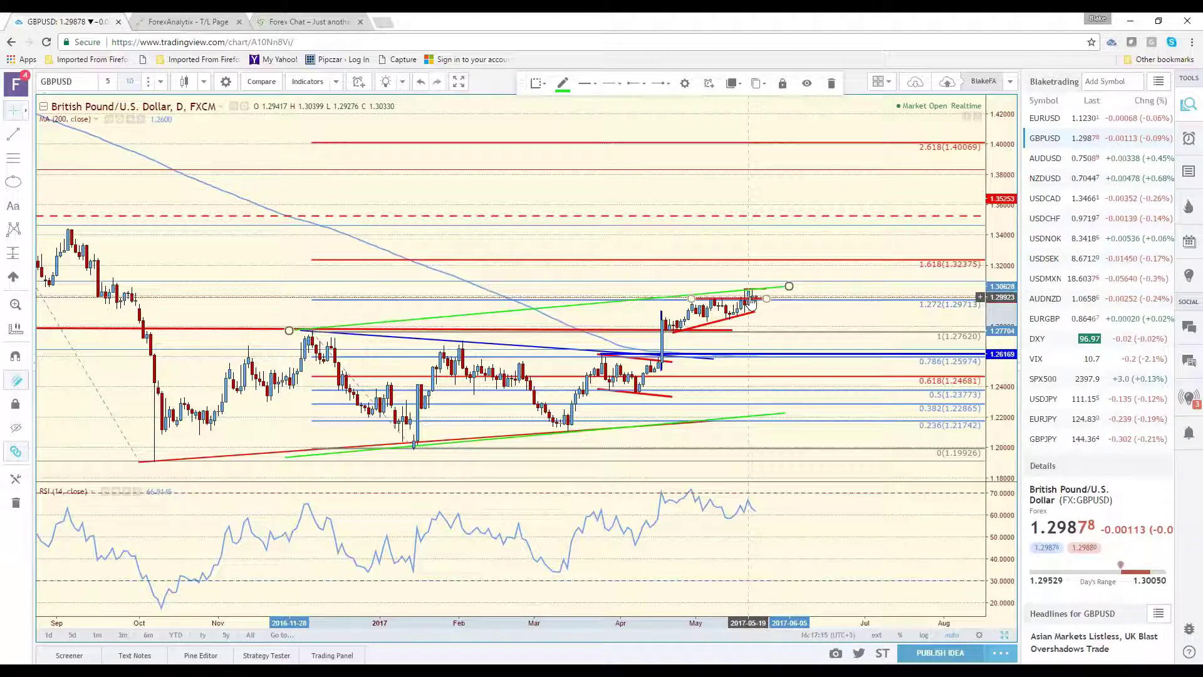
pyautogui.scroll(-2, 755, 311)
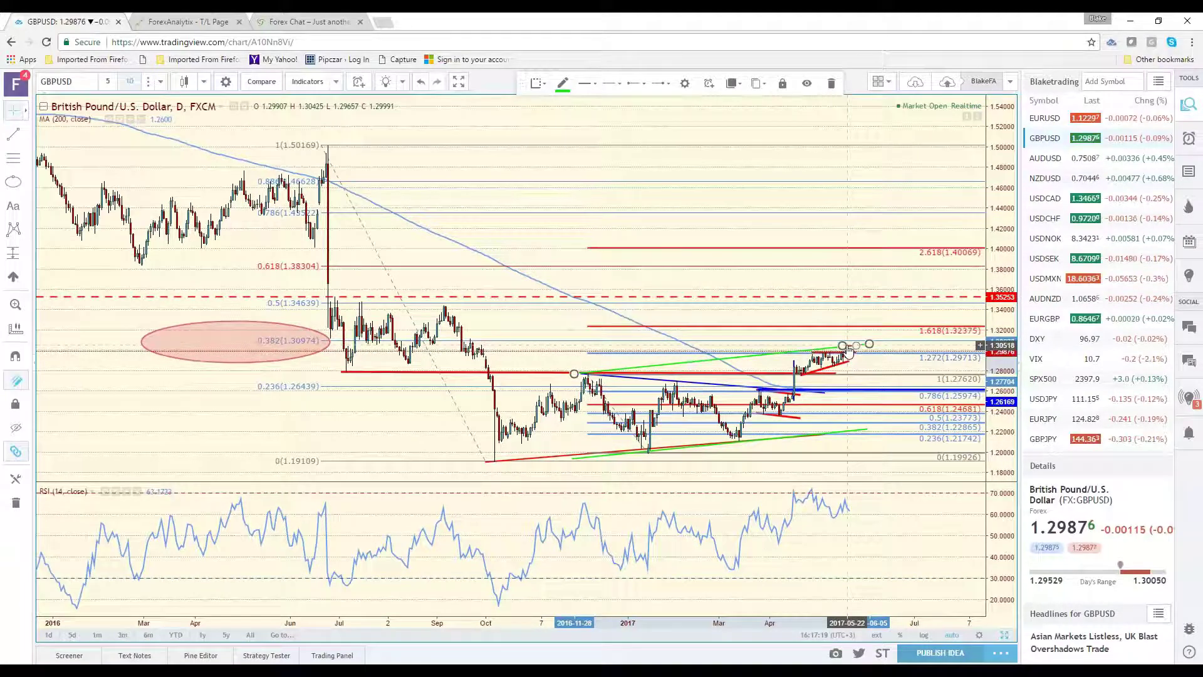
pyautogui.scroll(-2, 260, 344)
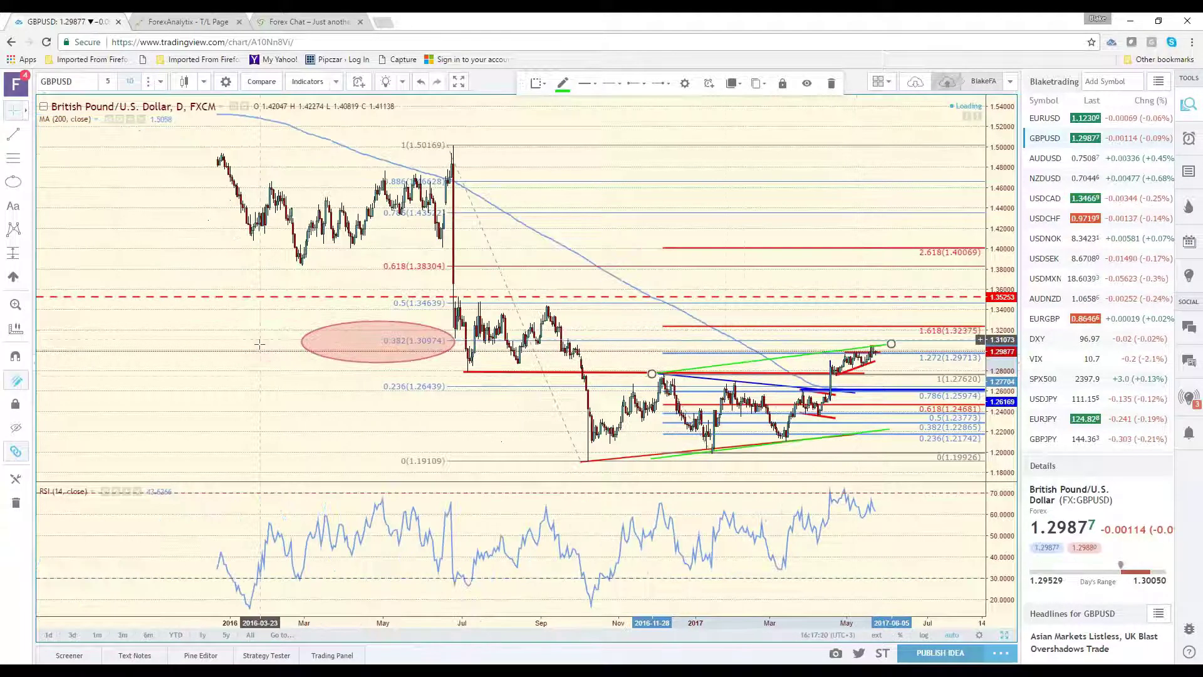
pyautogui.scroll(-2, 259, 344)
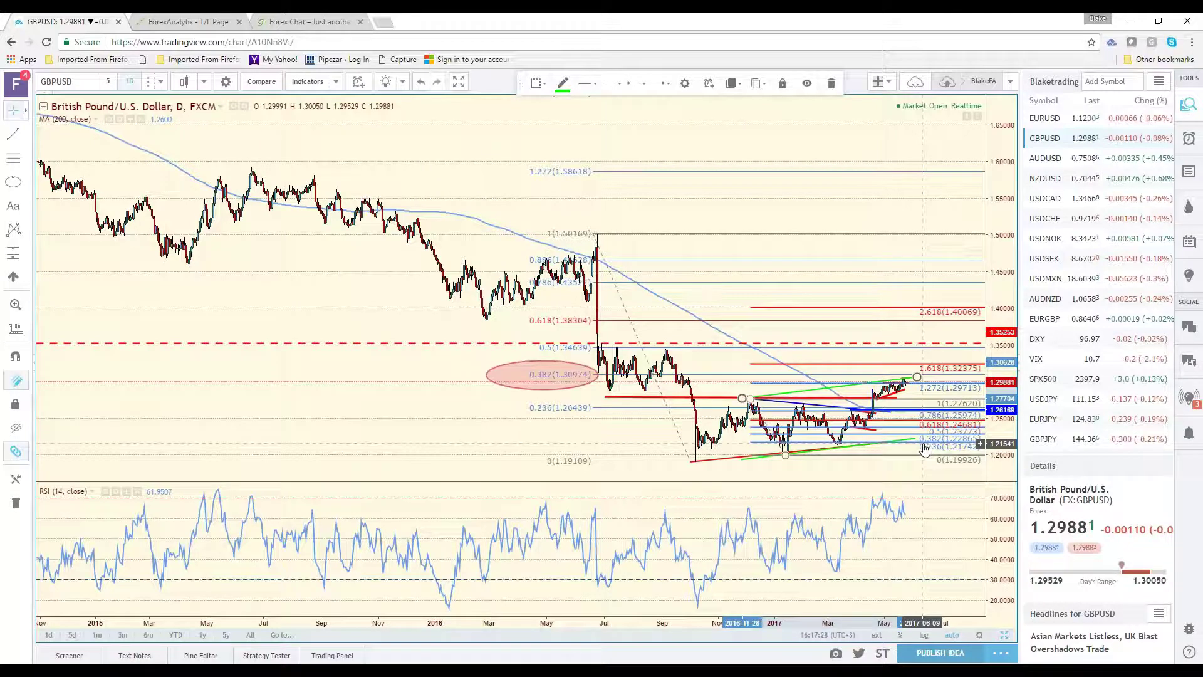
pyautogui.scroll(3, 924, 449)
pyautogui.scroll(2, 921, 449)
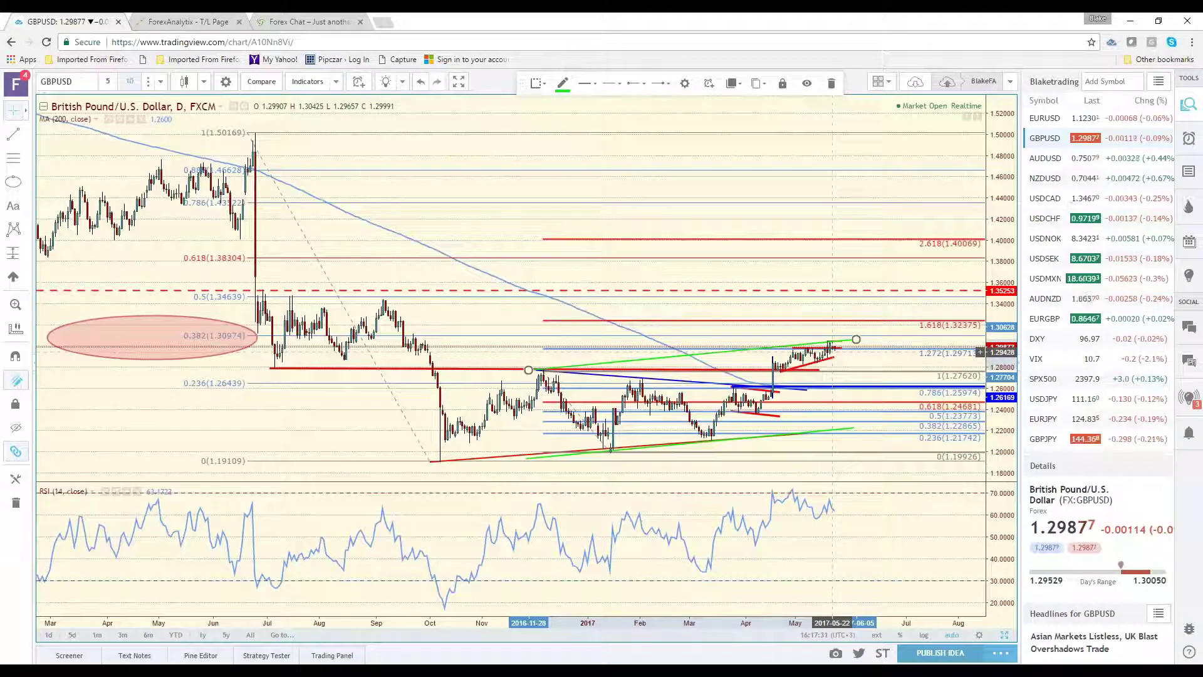
pyautogui.click(161, 81)
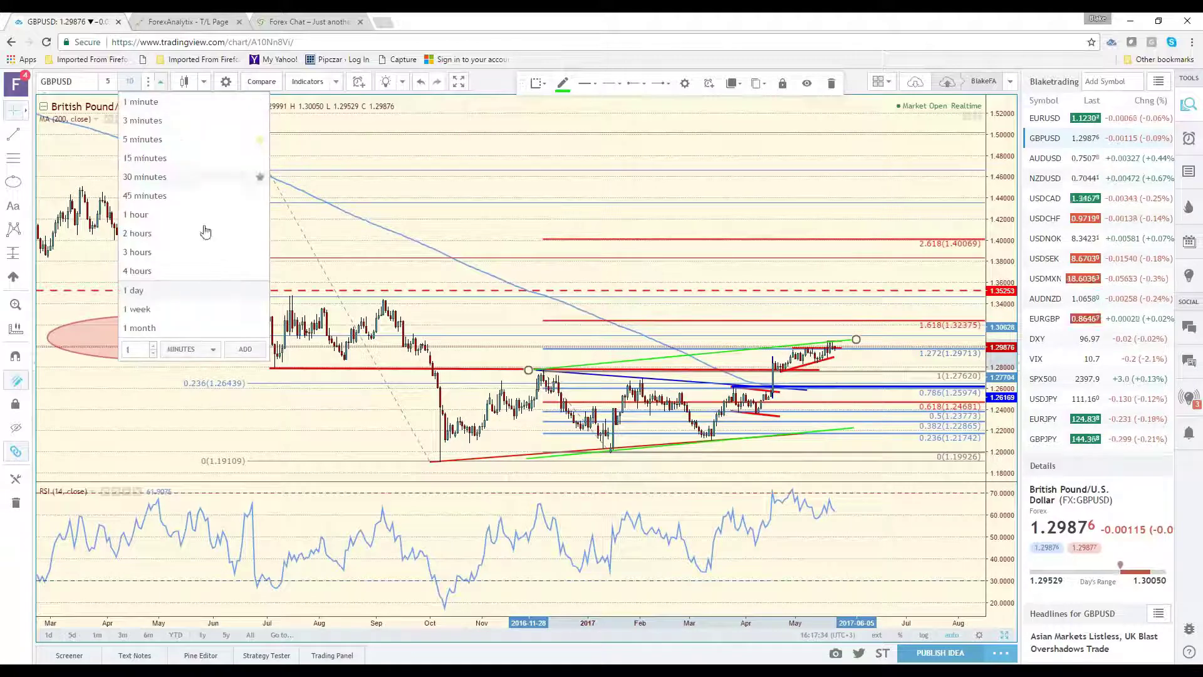
# Switch GBPUSD to 4-hour candles and extend the rising red trendline further right
pyautogui.click(198, 273)
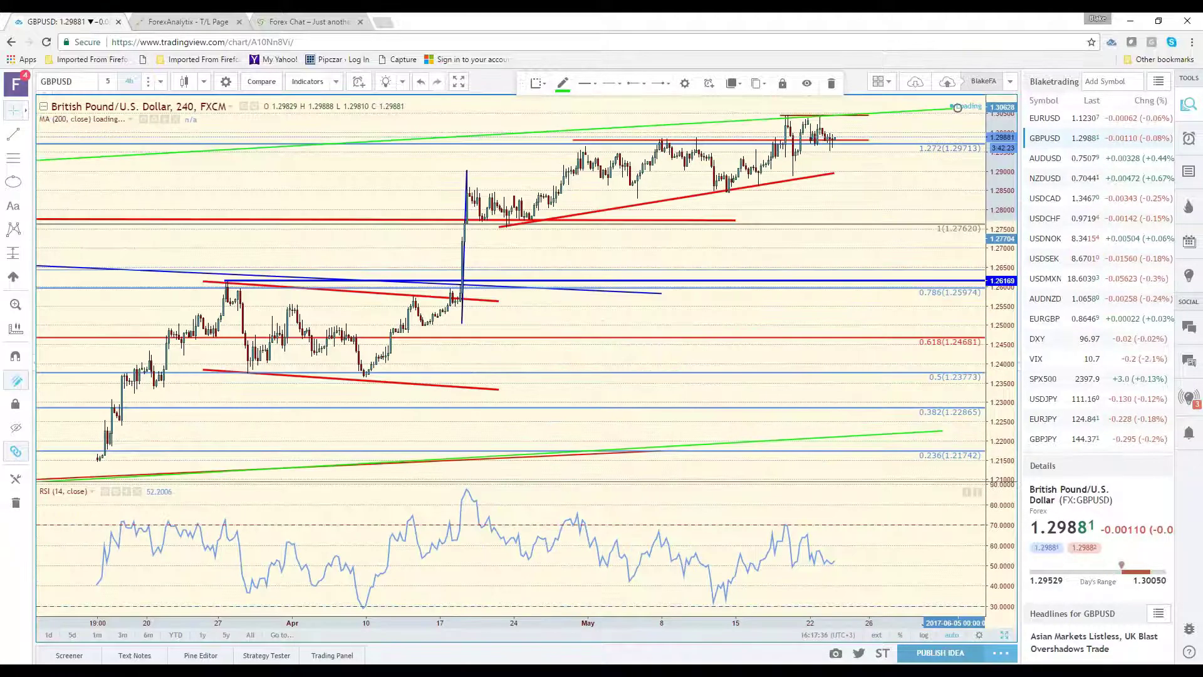
pyautogui.scroll(-2, 823, 172)
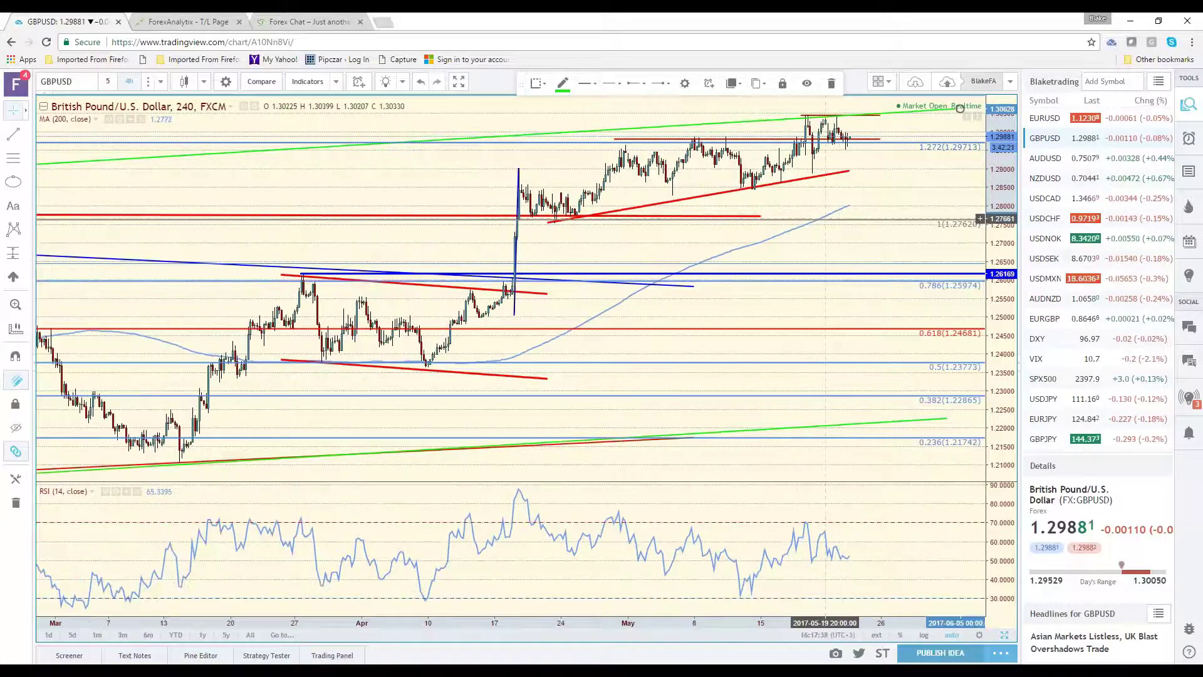
pyautogui.scroll(-2, 960, 108)
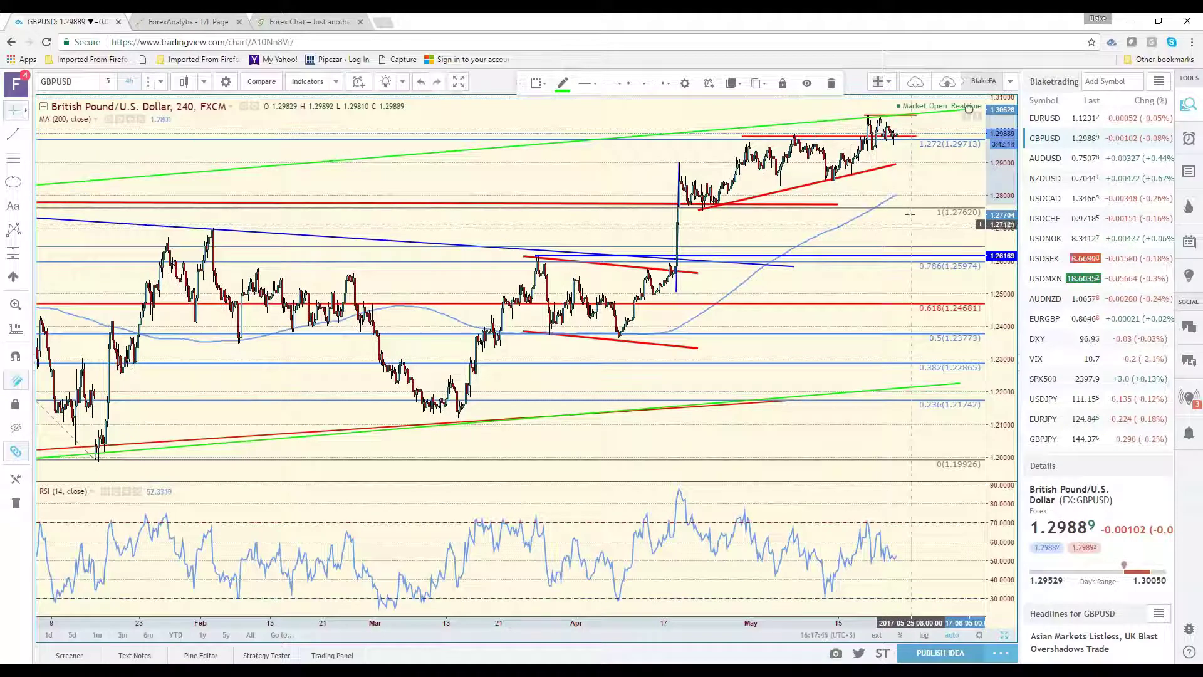
pyautogui.click(896, 165)
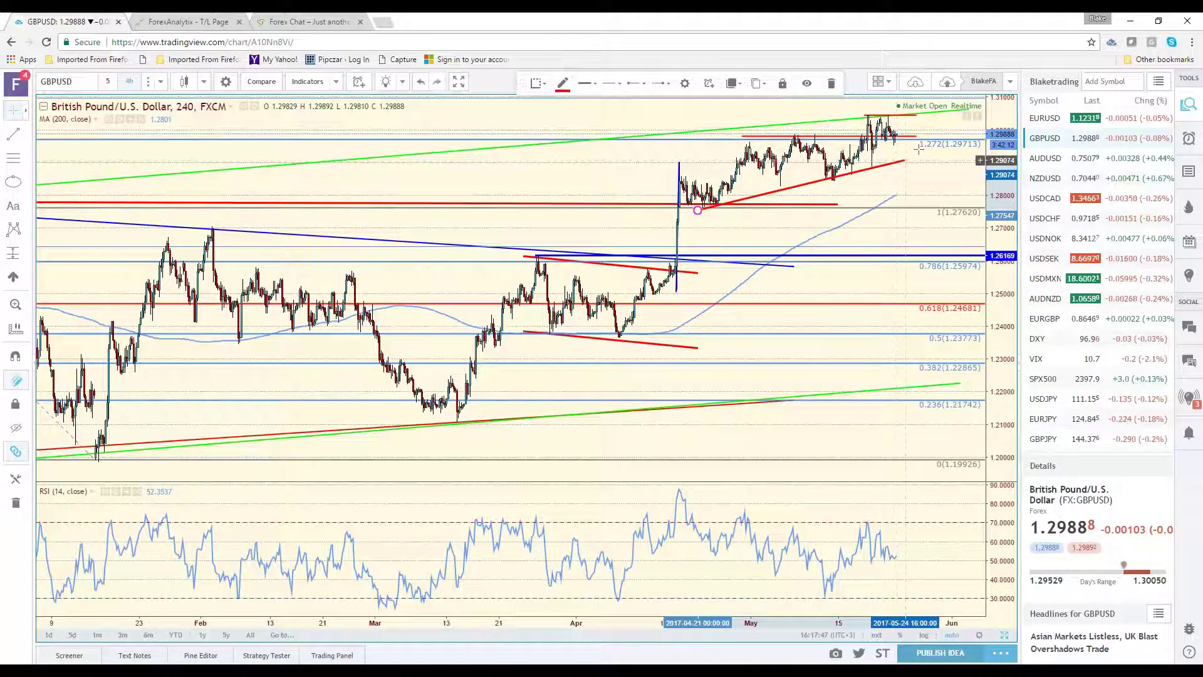
pyautogui.moveTo(896, 165); pyautogui.dragTo(936, 157)
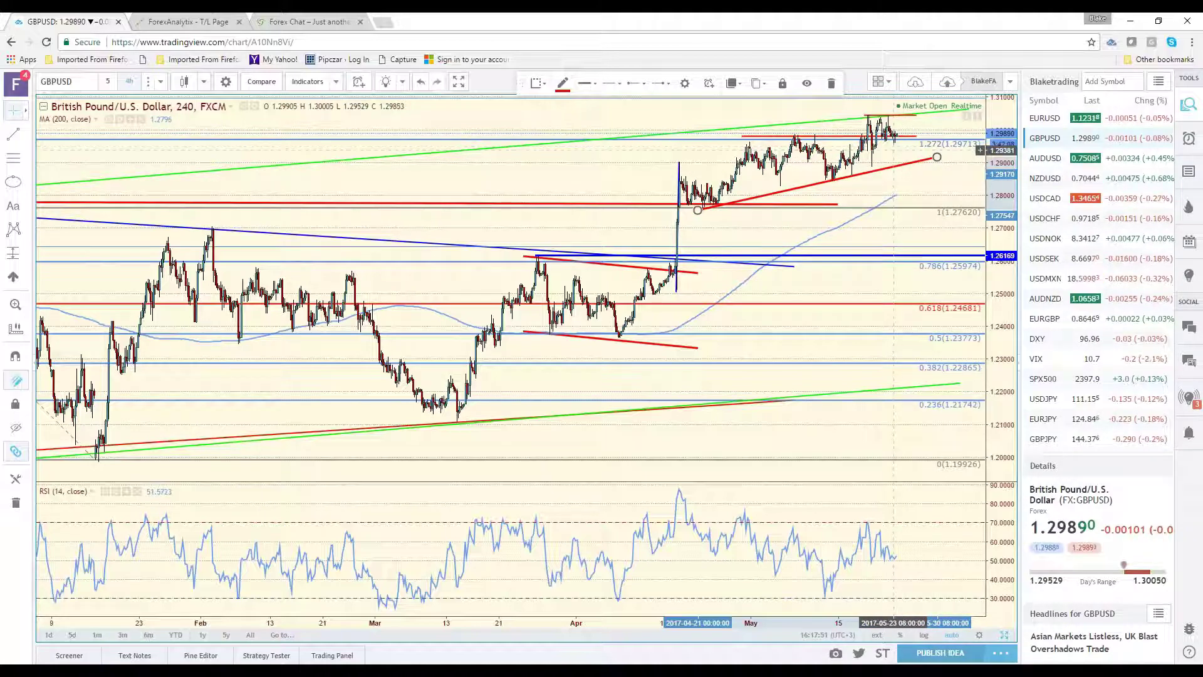
pyautogui.click(891, 136)
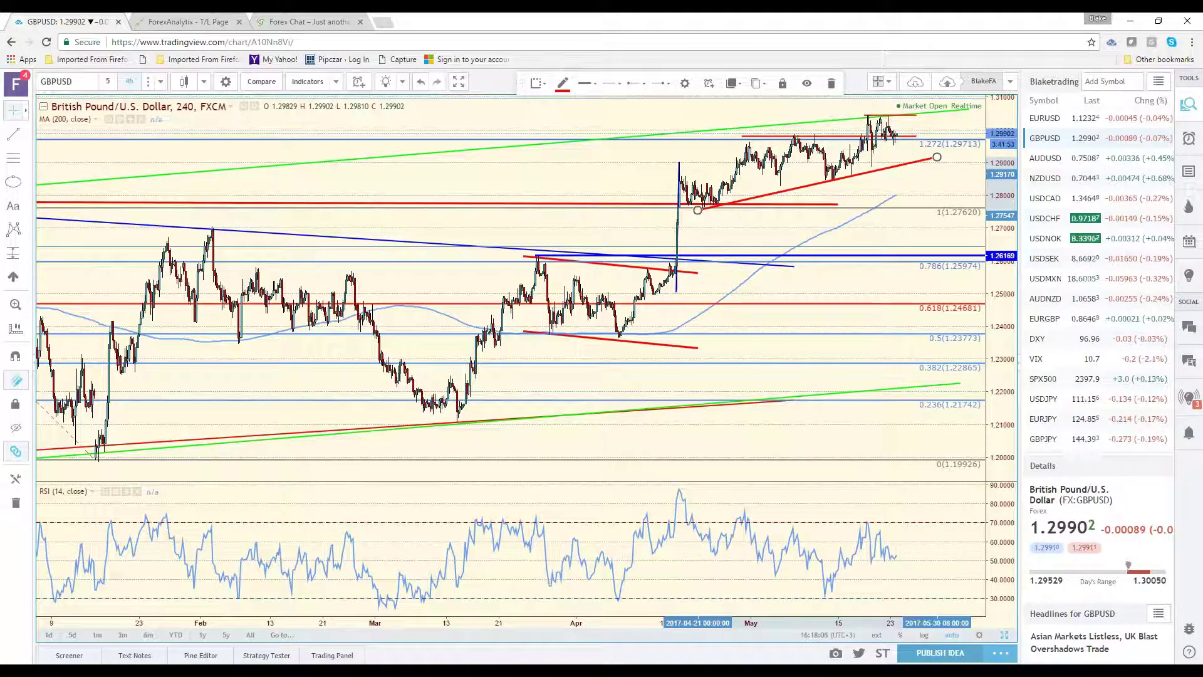
# Load EURGBP from the watchlist on the 240-minute chart and adjust the zoom
pyautogui.click(1065, 319)
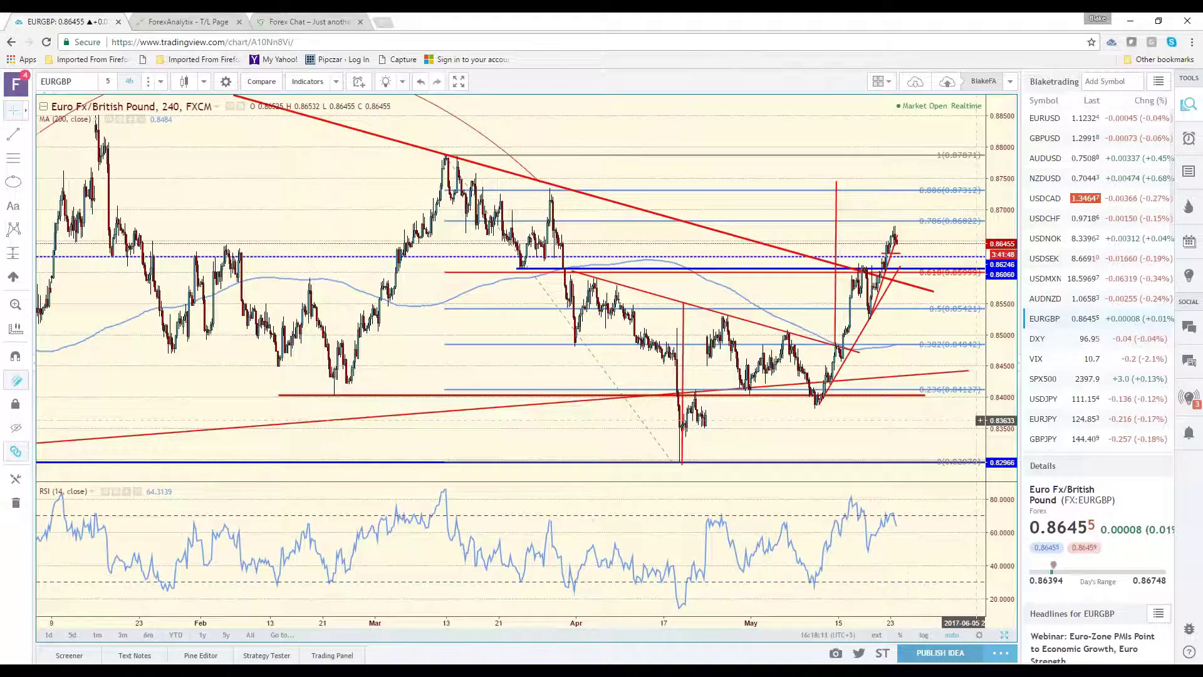
pyautogui.scroll(-1, 899, 461)
pyautogui.scroll(3, 899, 460)
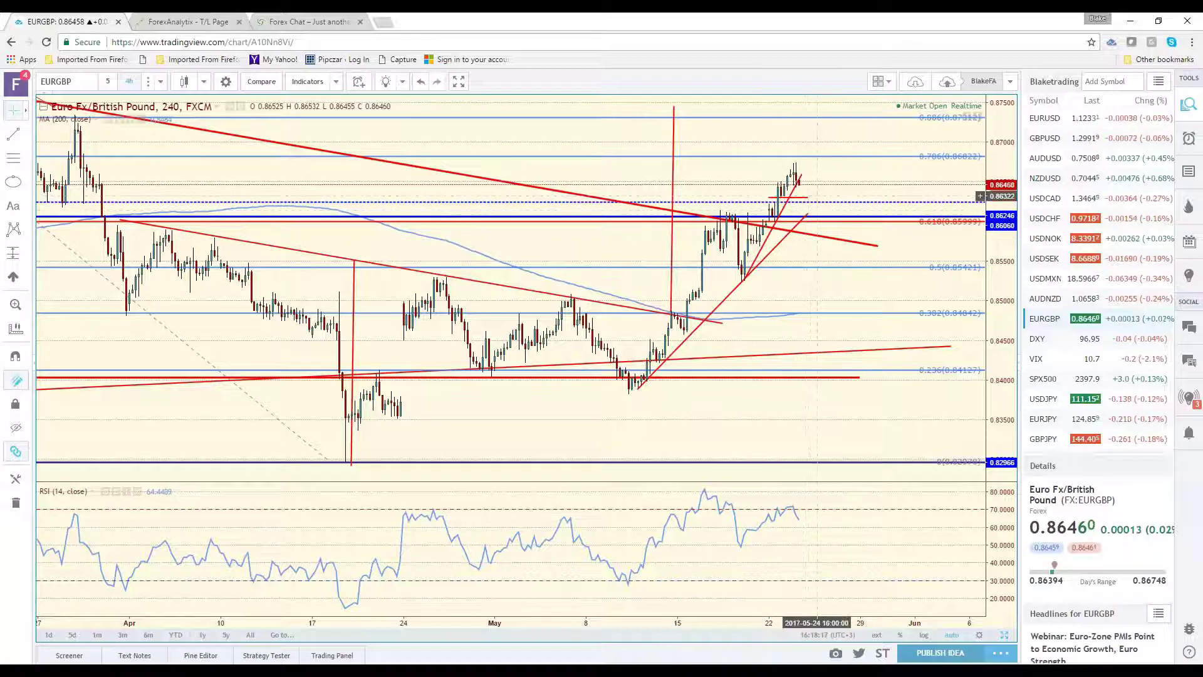
pyautogui.scroll(-3, 816, 200)
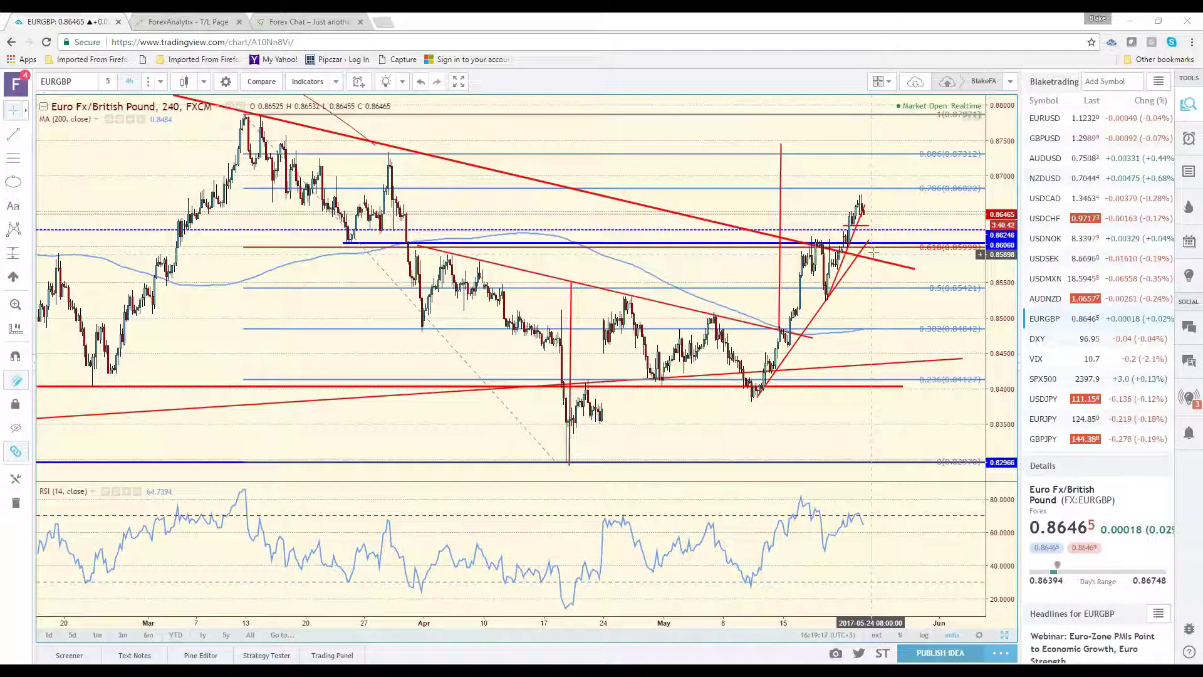
# Set the EURGBP chart to the 1-day interval and adjust the zoom
pyautogui.click(160, 82)
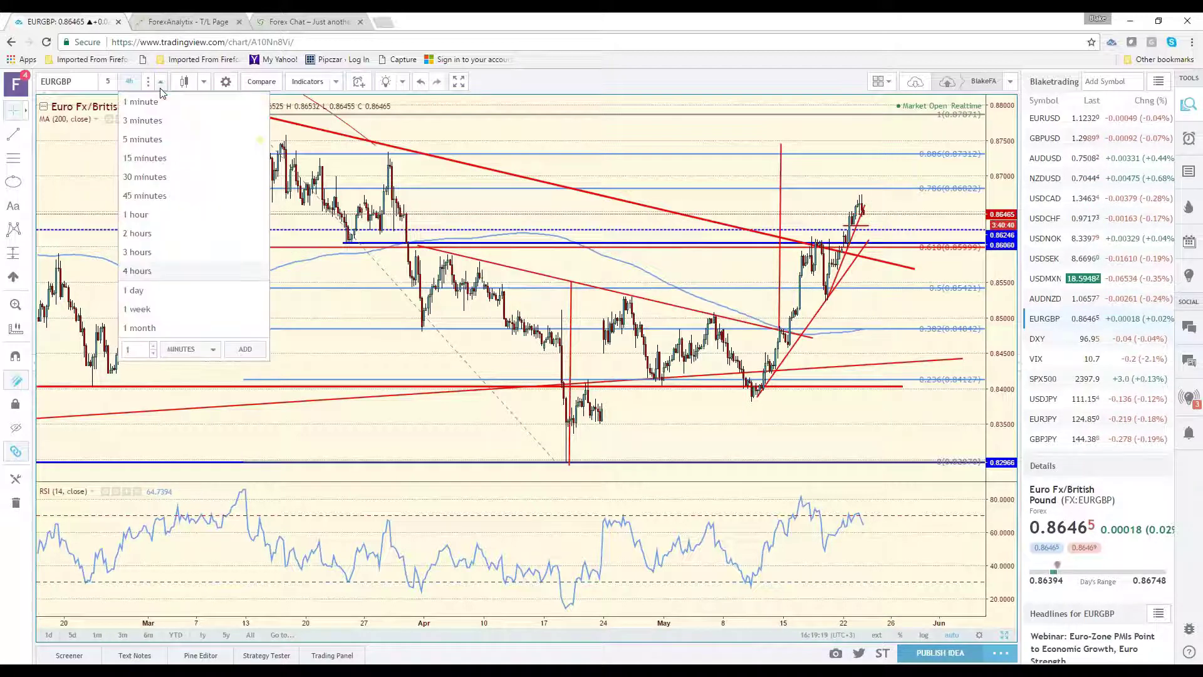
pyautogui.click(138, 290)
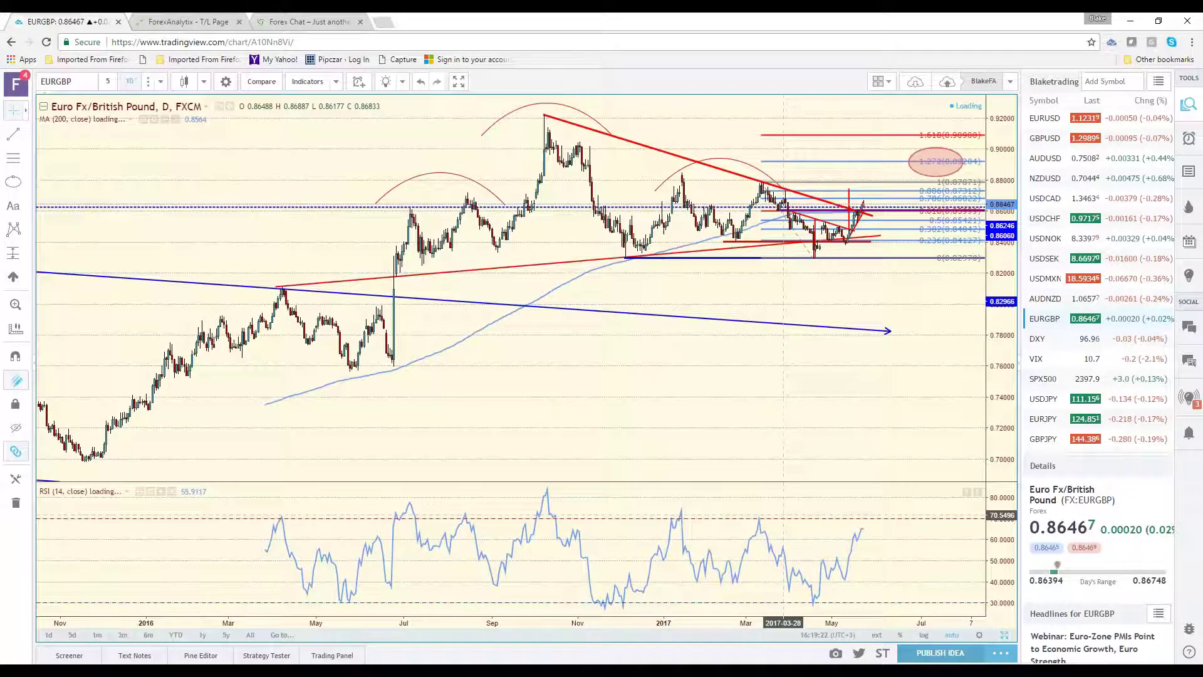
pyautogui.scroll(3, 743, 428)
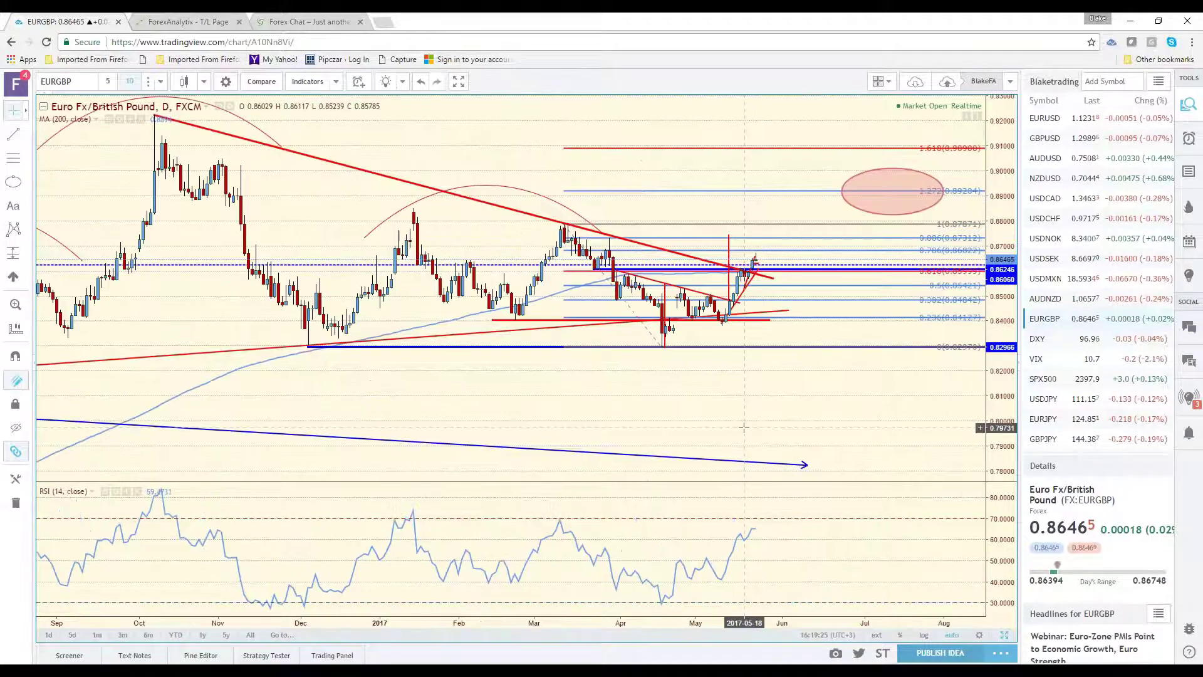
pyautogui.scroll(-2, 742, 420)
pyautogui.scroll(-1, 743, 414)
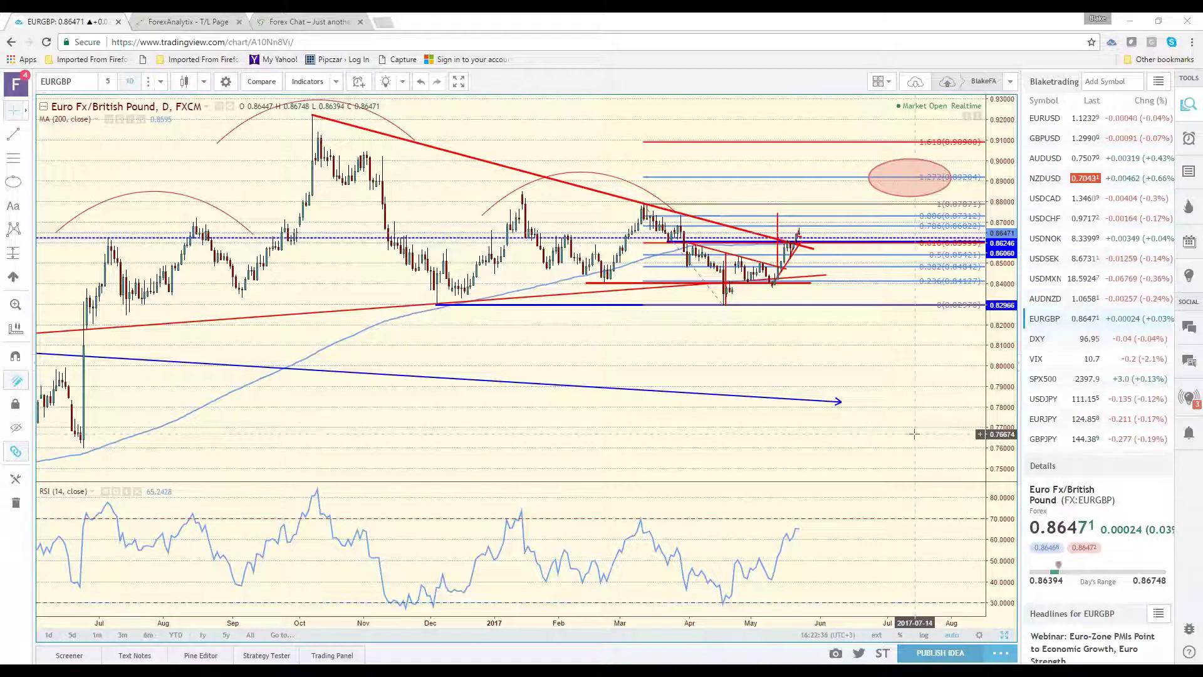
pyautogui.scroll(1, 913, 433)
pyautogui.scroll(1, 914, 434)
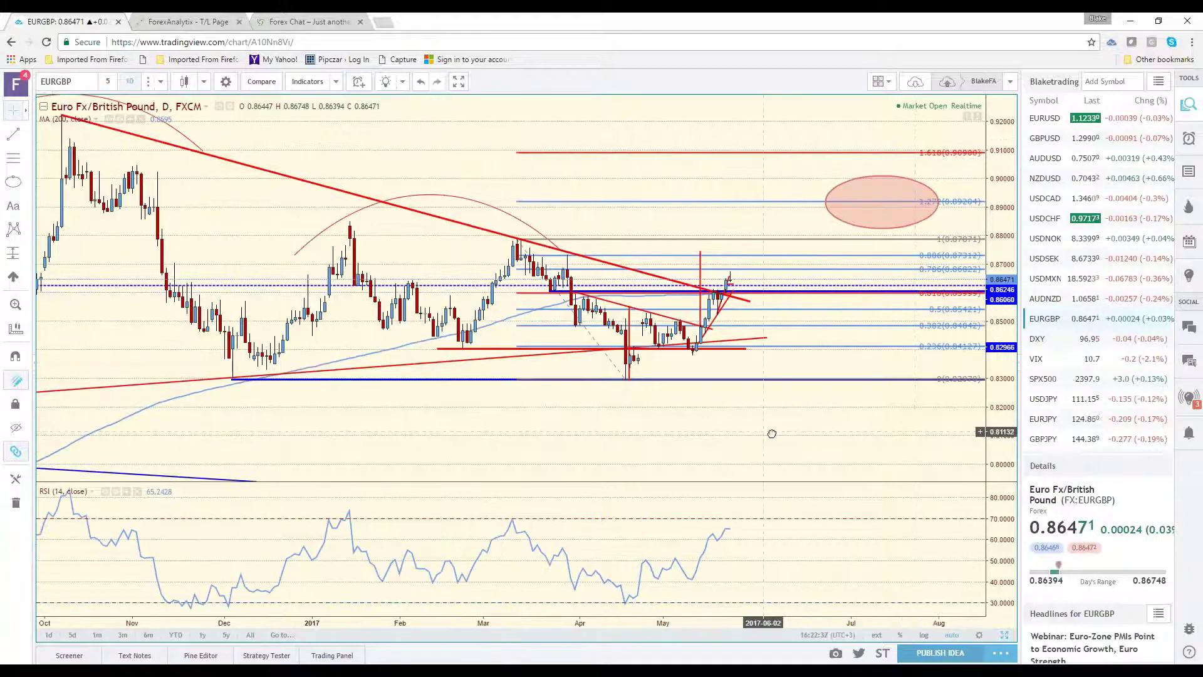
pyautogui.moveTo(772, 433); pyautogui.dragTo(856, 431)
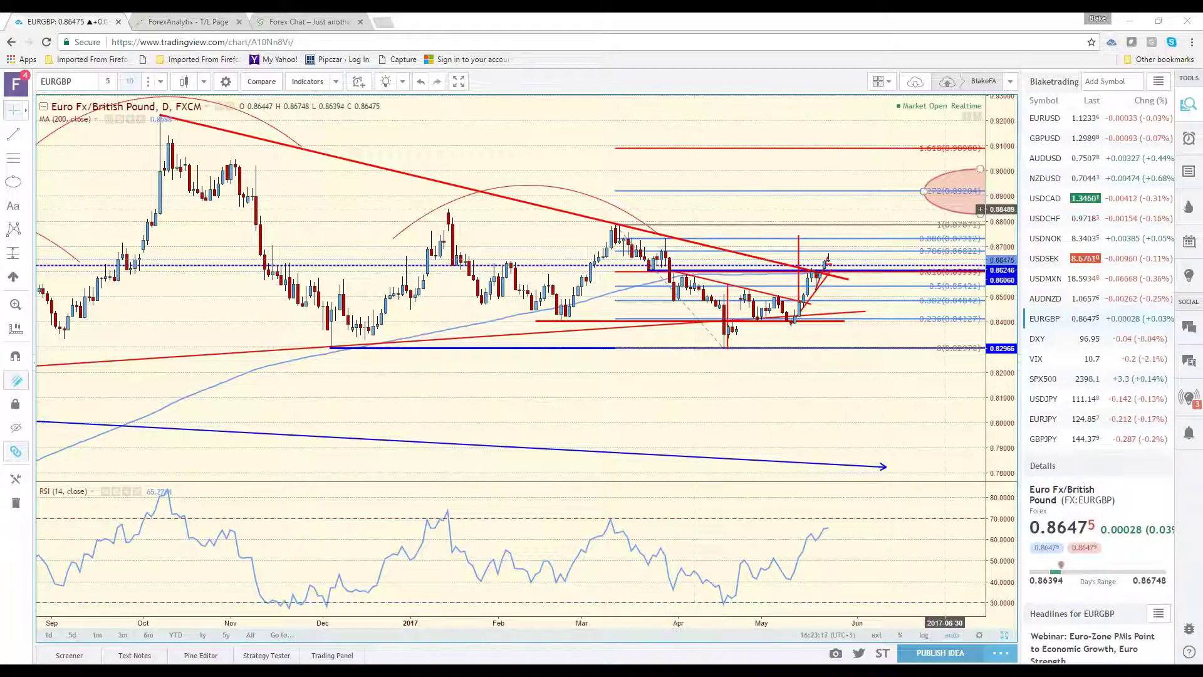
pyautogui.click(1042, 181)
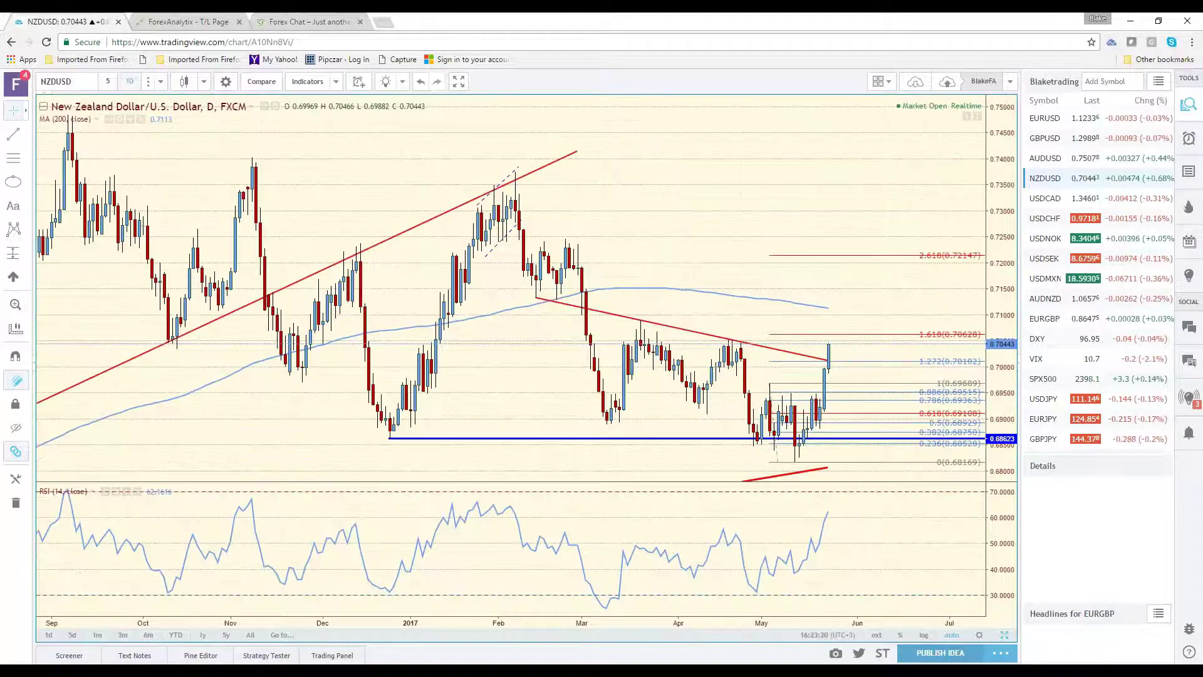
pyautogui.scroll(3, 733, 417)
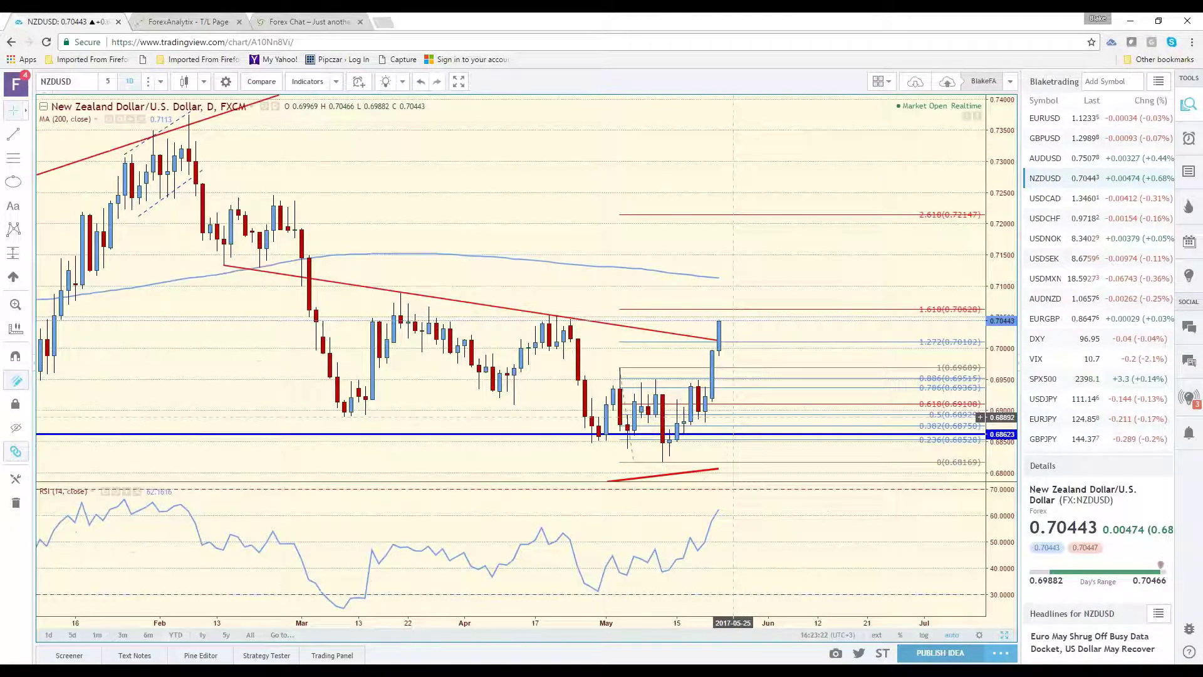
pyautogui.scroll(-5, 733, 417)
pyautogui.scroll(1, 733, 418)
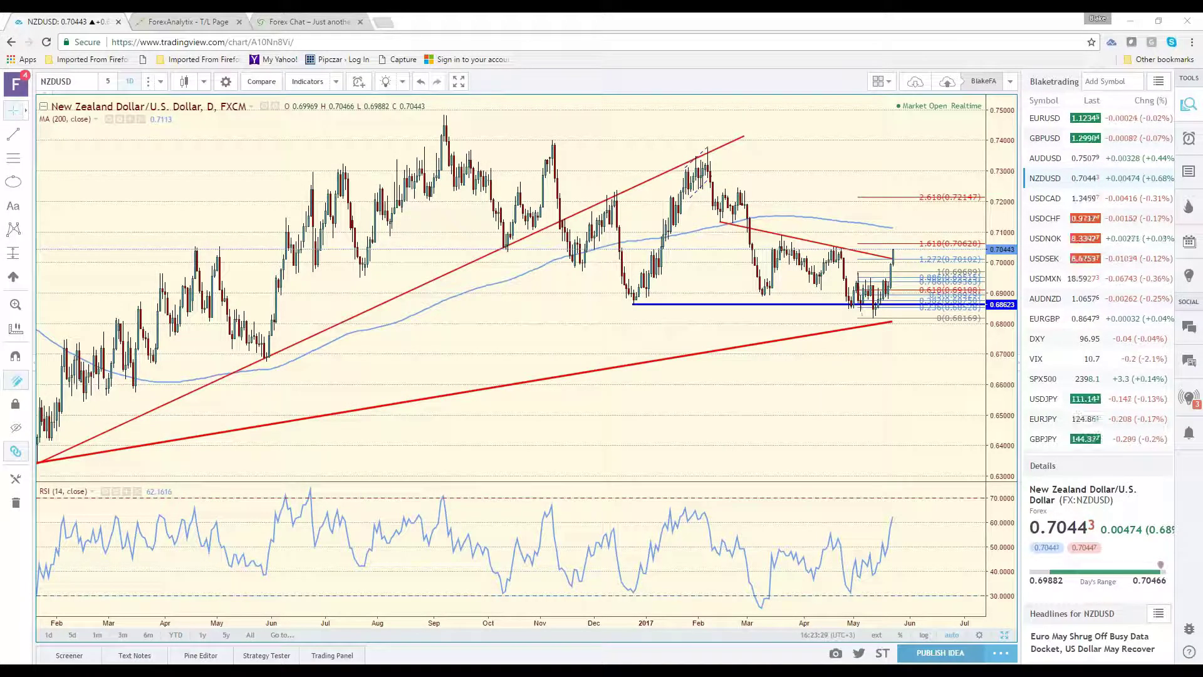
pyautogui.moveTo(881, 283)
pyautogui.mouseDown()
pyautogui.moveTo(843, 299)
pyautogui.moveTo(868, 341)
pyautogui.moveTo(894, 323)
pyautogui.moveTo(900, 298)
pyautogui.moveTo(924, 307)
pyautogui.mouseUp()
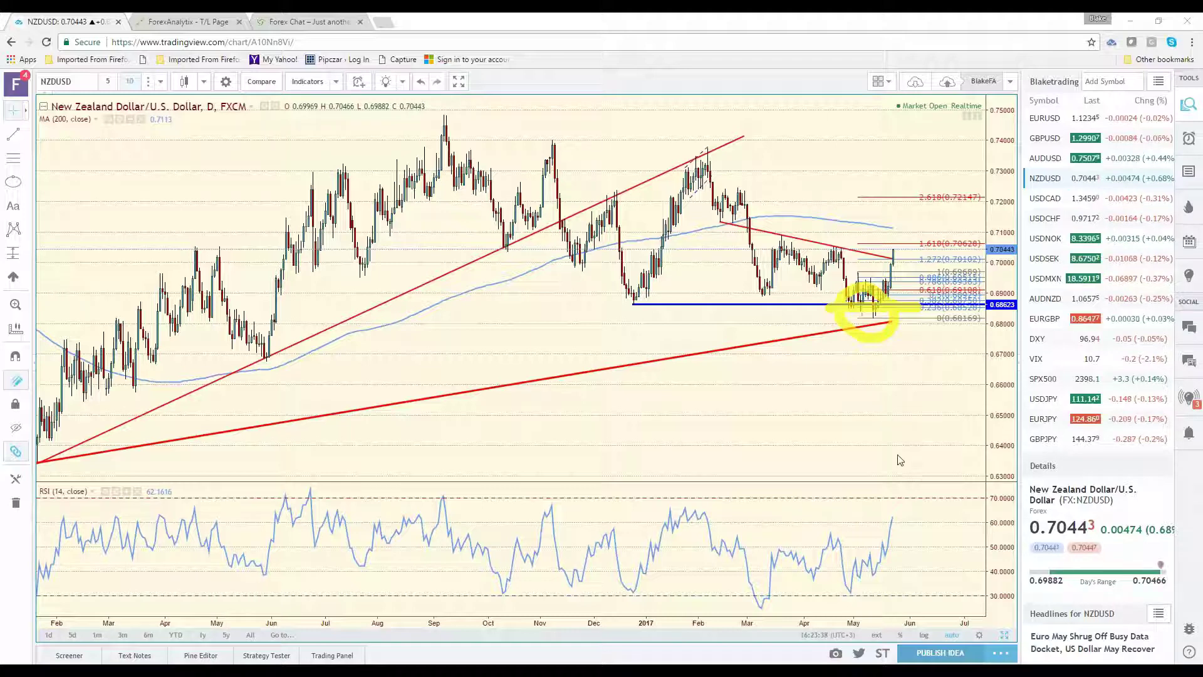
pyautogui.press('Escape')
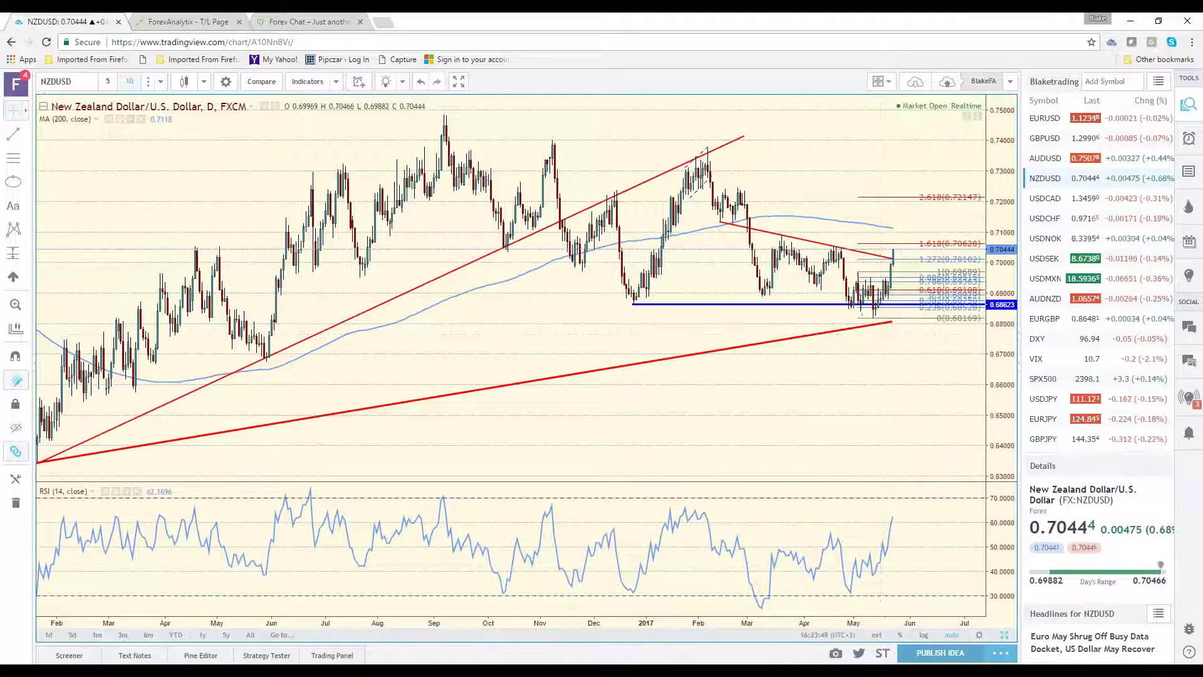
# Check EURNZD from the watchlist briefly, then load the GBPNZD daily chart
pyautogui.scroll(-3, 1052, 355)
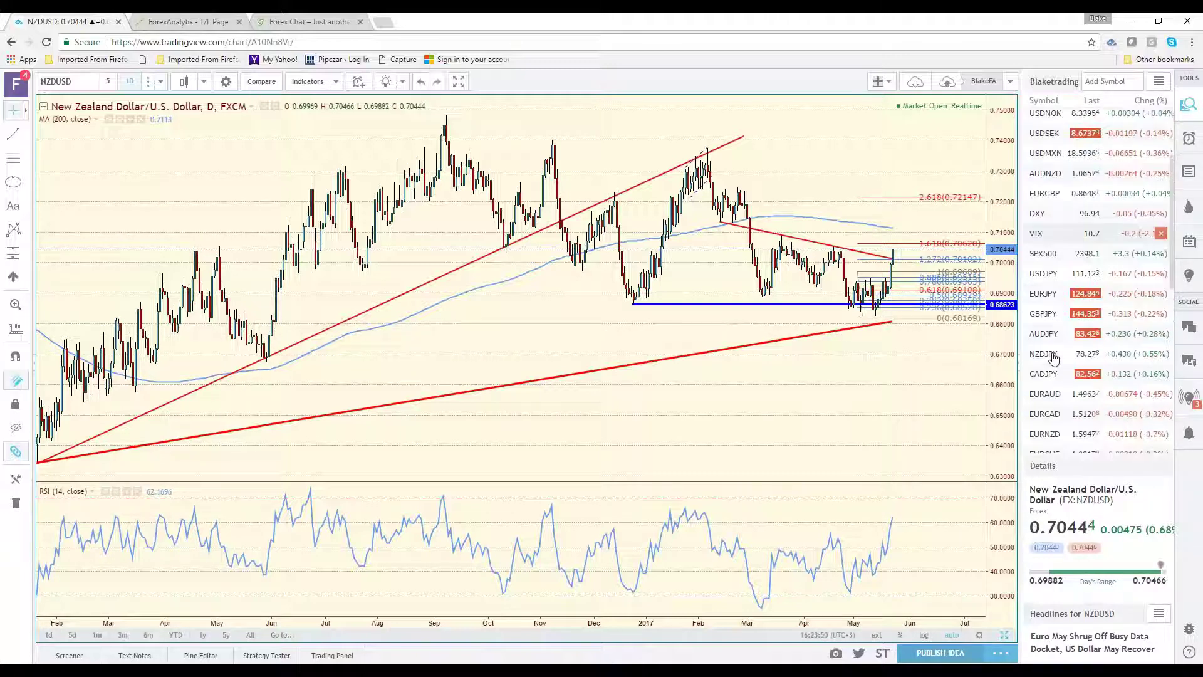
pyautogui.click(1055, 436)
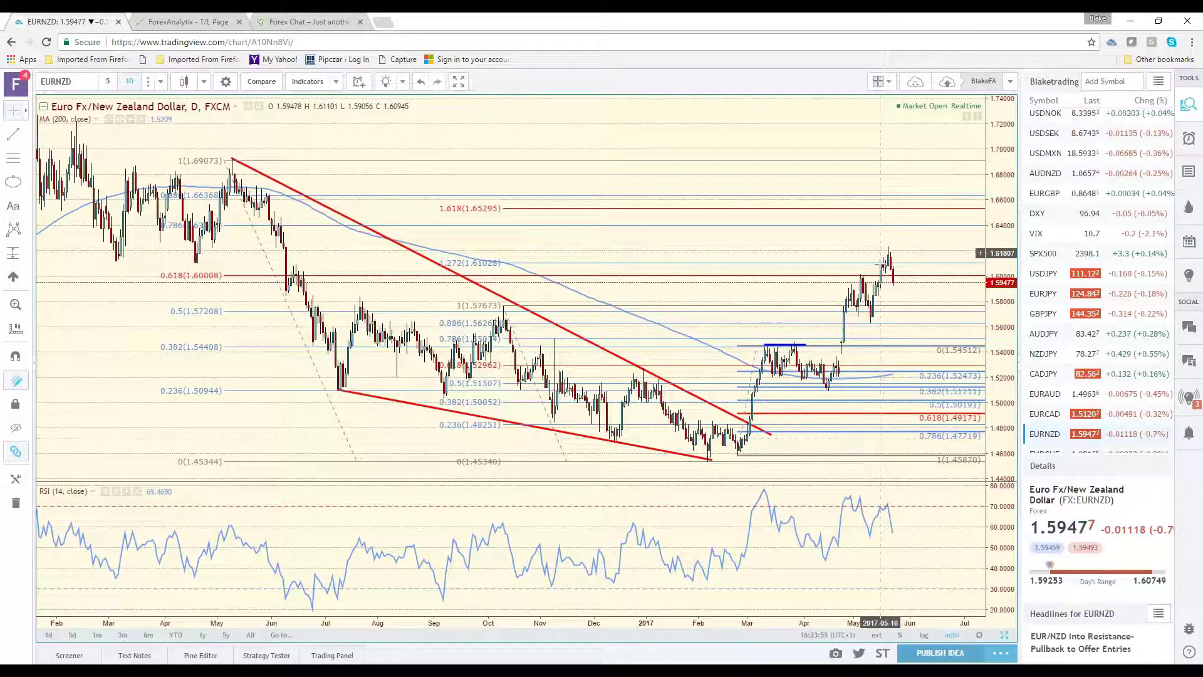
pyautogui.scroll(-3, 1054, 431)
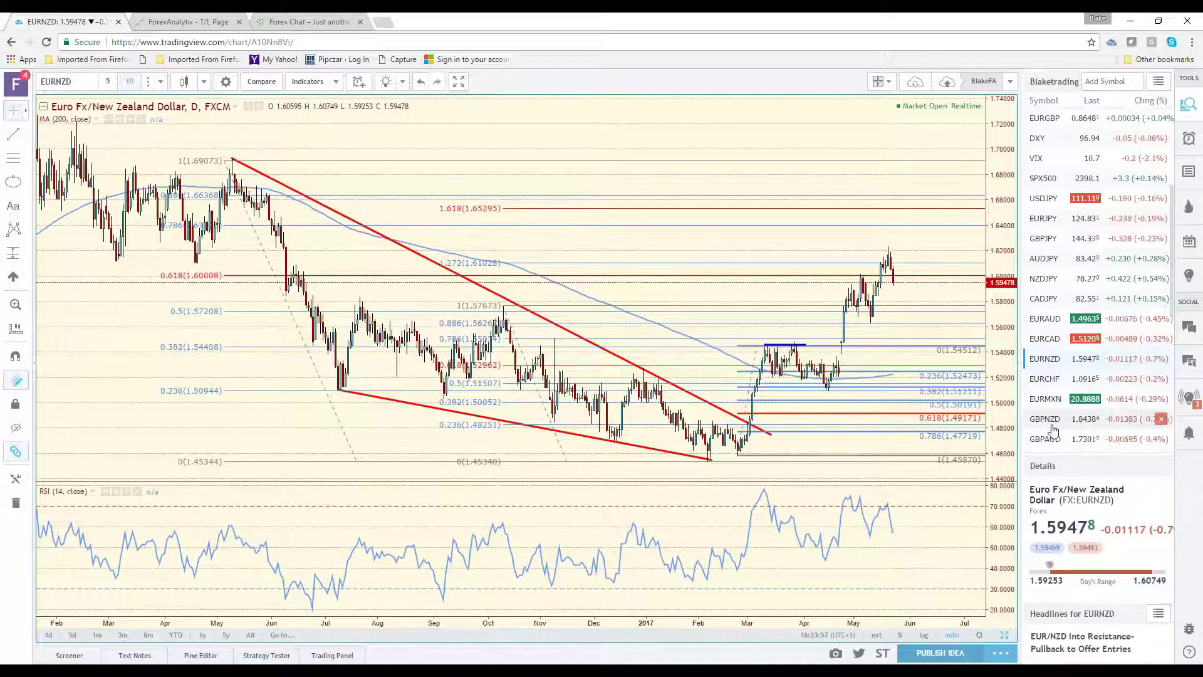
pyautogui.click(1053, 431)
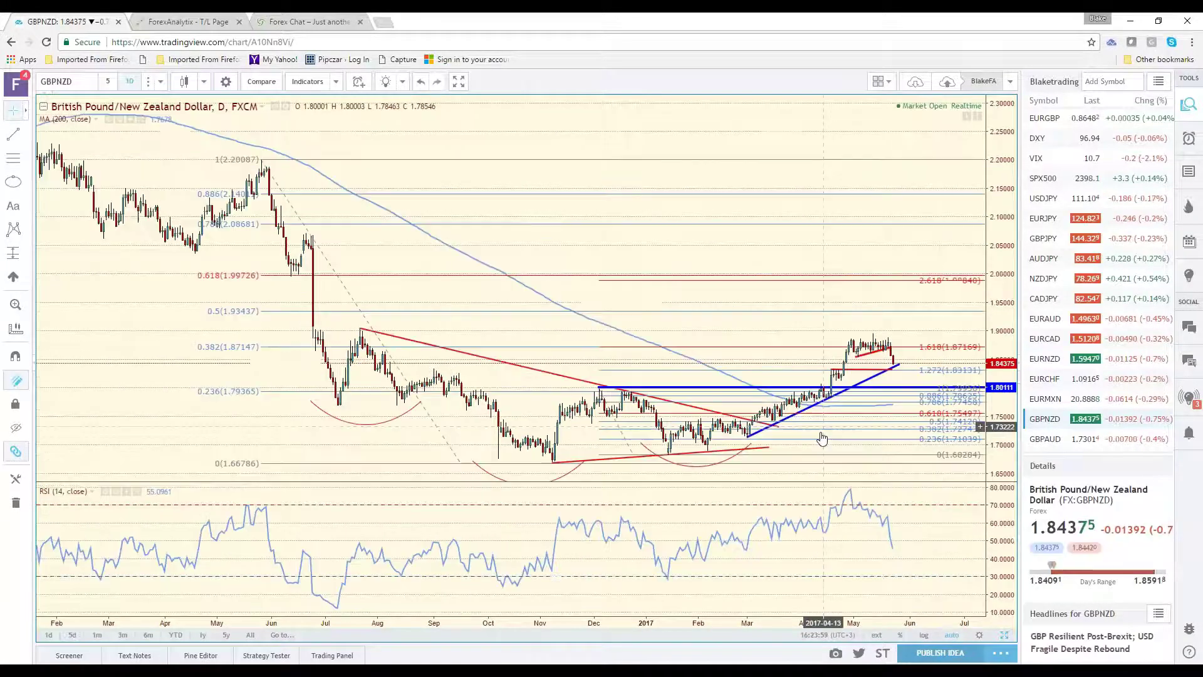
# Draw a red projected path from the latest GBPNZD candle down to the blue trendline and back up
pyautogui.scroll(2, 789, 443)
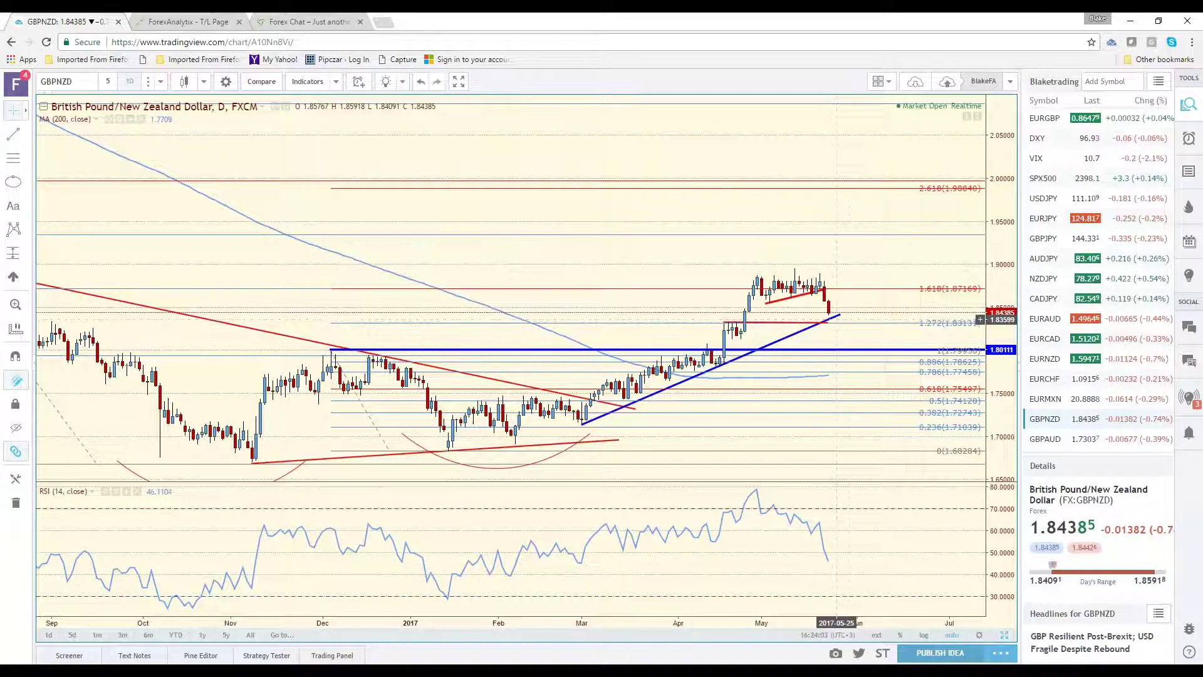
pyautogui.click(840, 314)
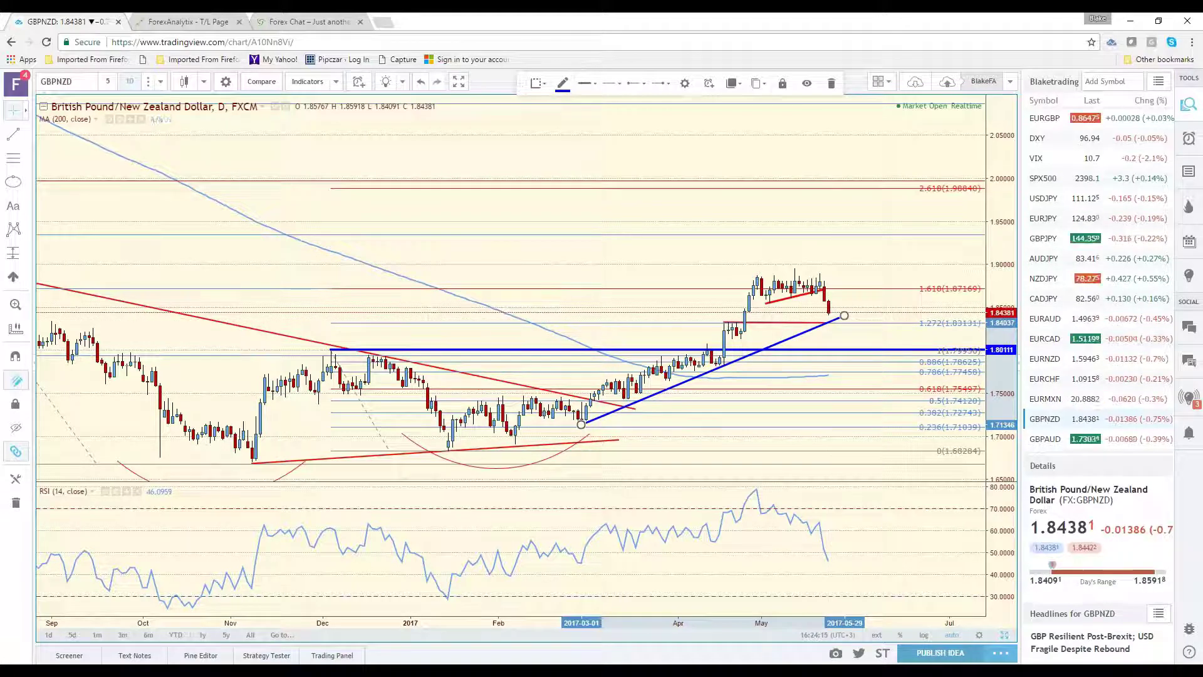
pyautogui.hotkey('alt', 't')
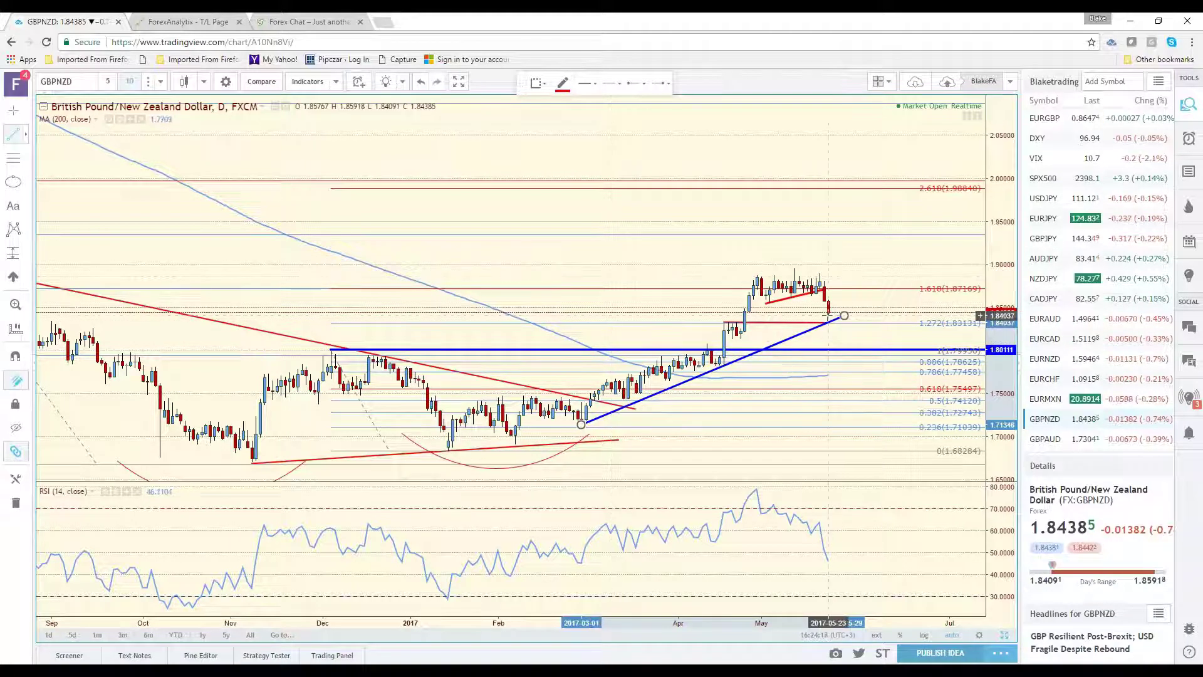
pyautogui.click(829, 316)
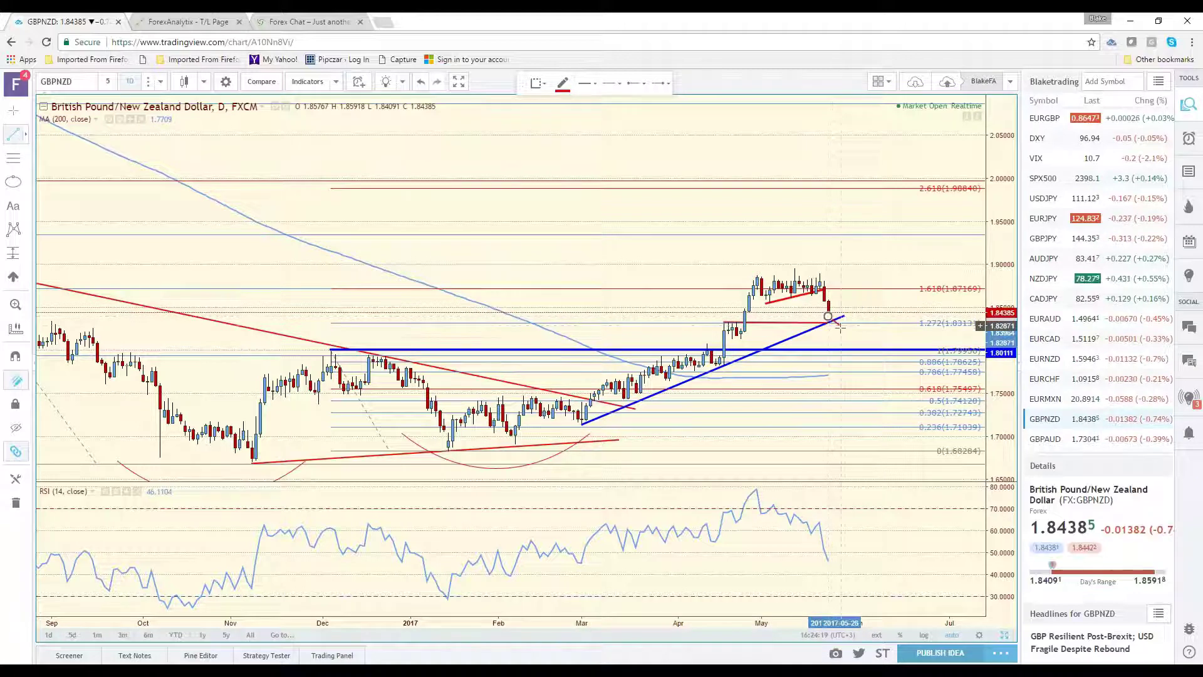
pyautogui.click(845, 346)
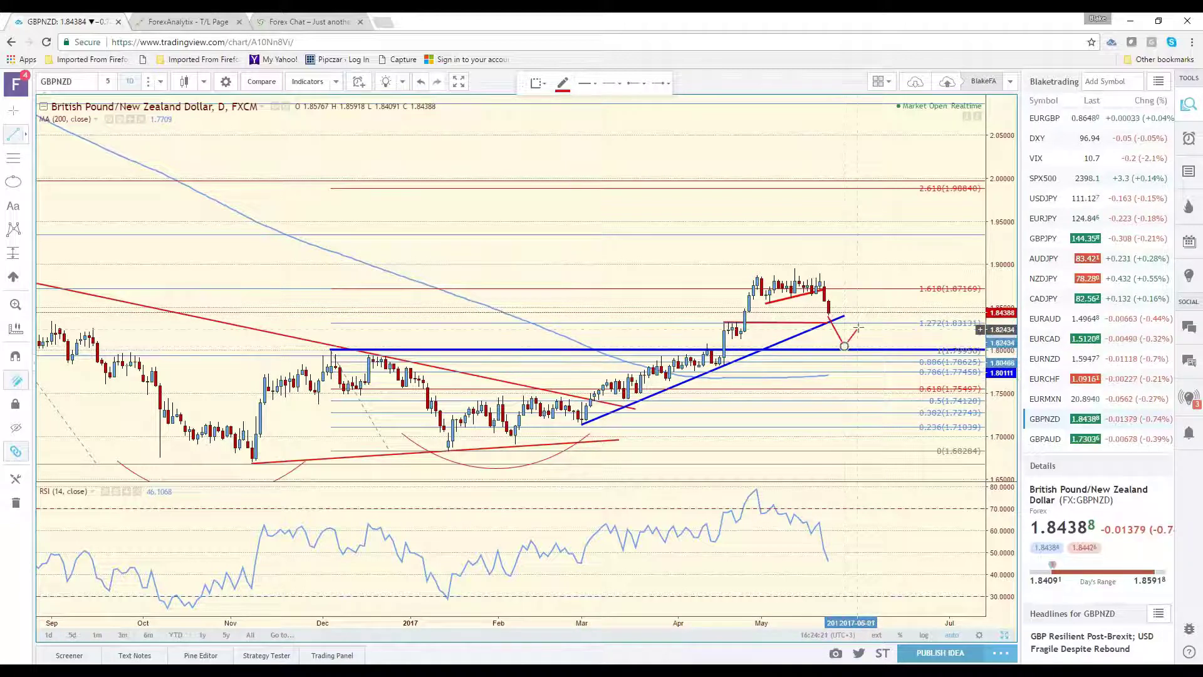
pyautogui.doubleClick(872, 313)
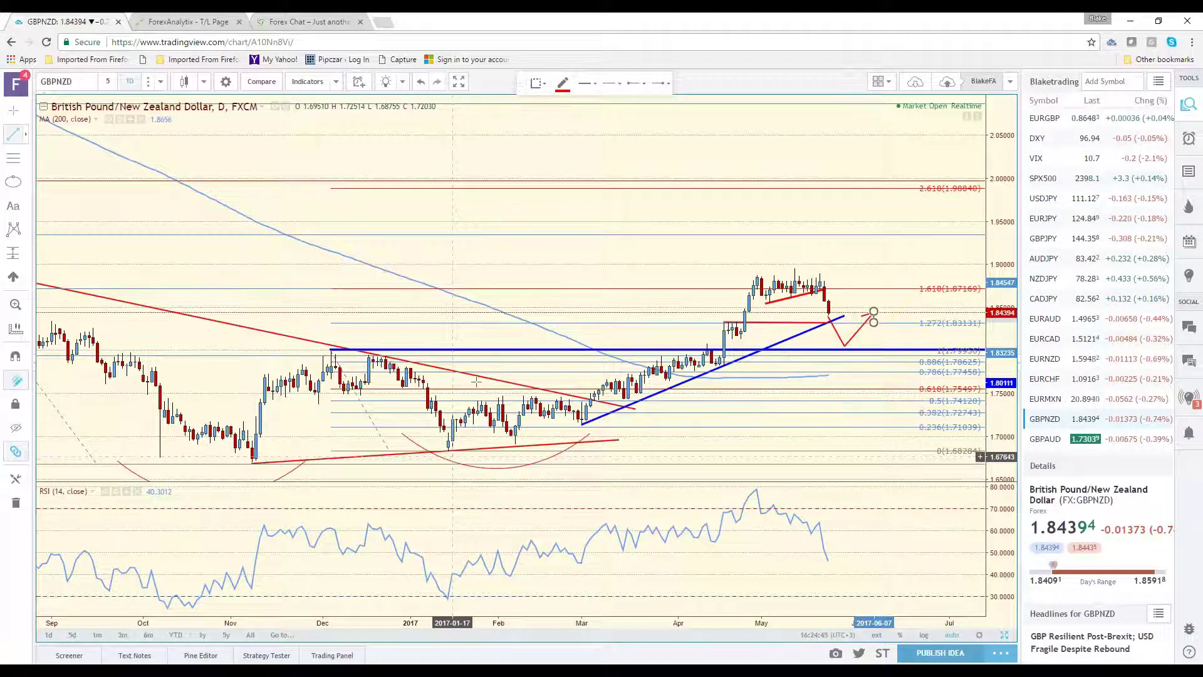
pyautogui.scroll(3, 1063, 244)
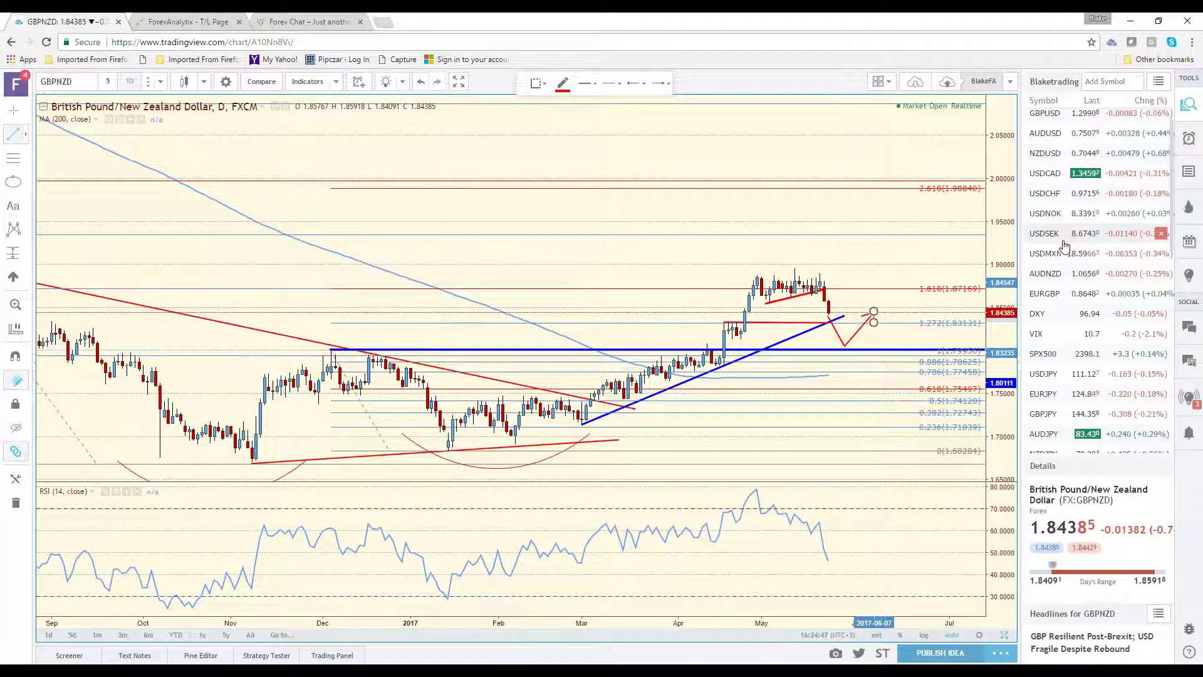
pyautogui.scroll(1, 1063, 244)
# On the NZDUSD daily chart, place a blue horizontal ray at the 0.70587 April high, then return to Excel
pyautogui.click(1059, 182)
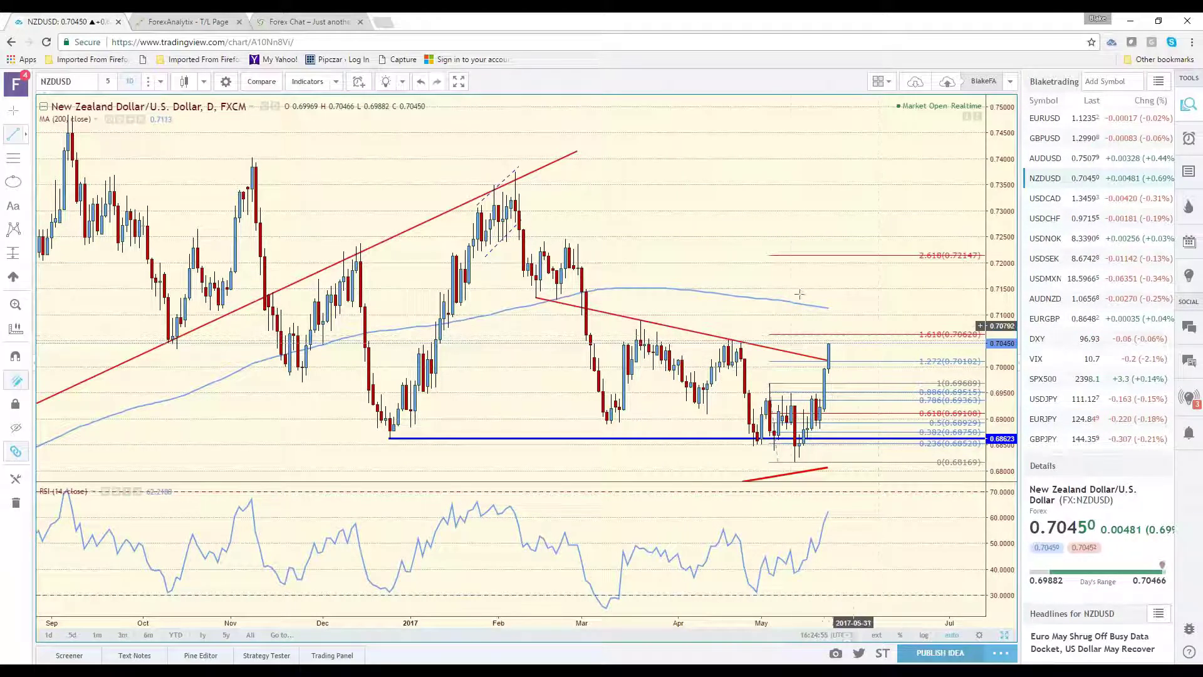
pyautogui.click(26, 133)
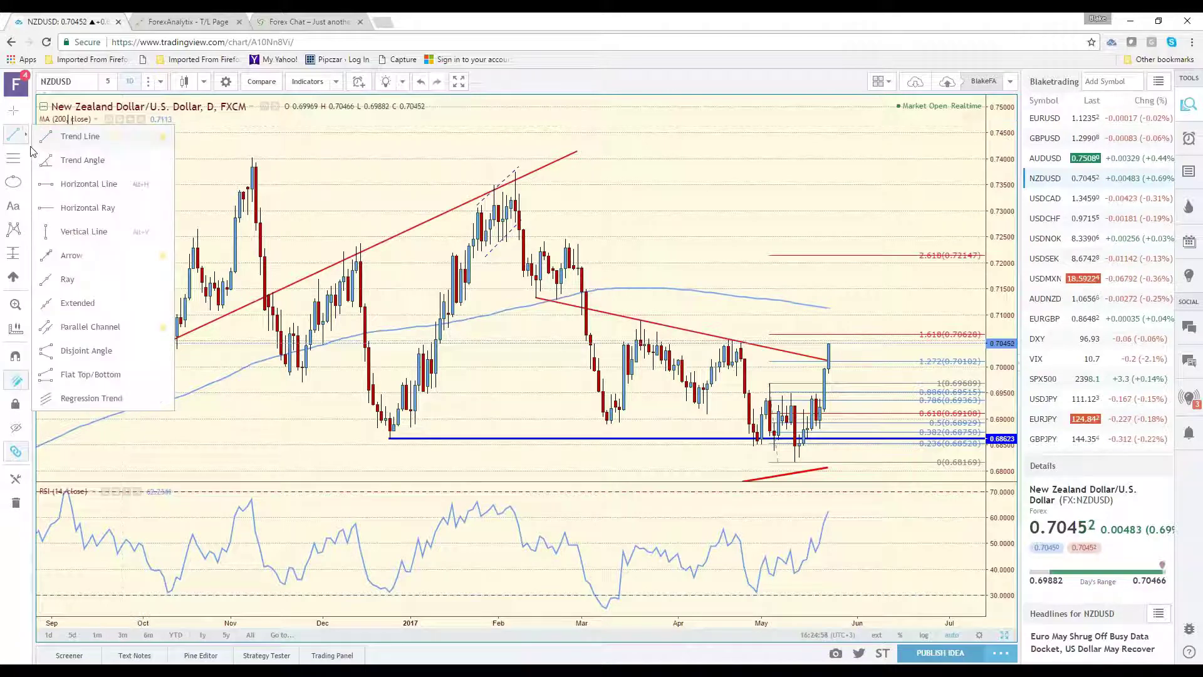
pyautogui.click(75, 207)
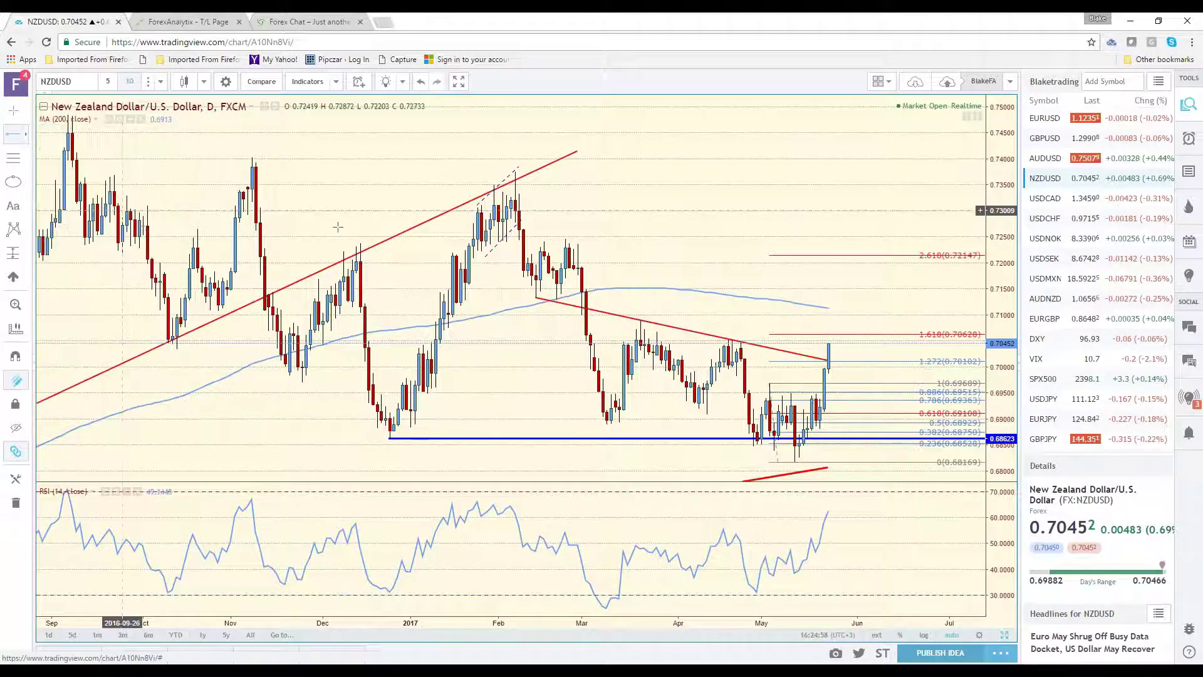
pyautogui.click(728, 336)
pyautogui.click(728, 336)
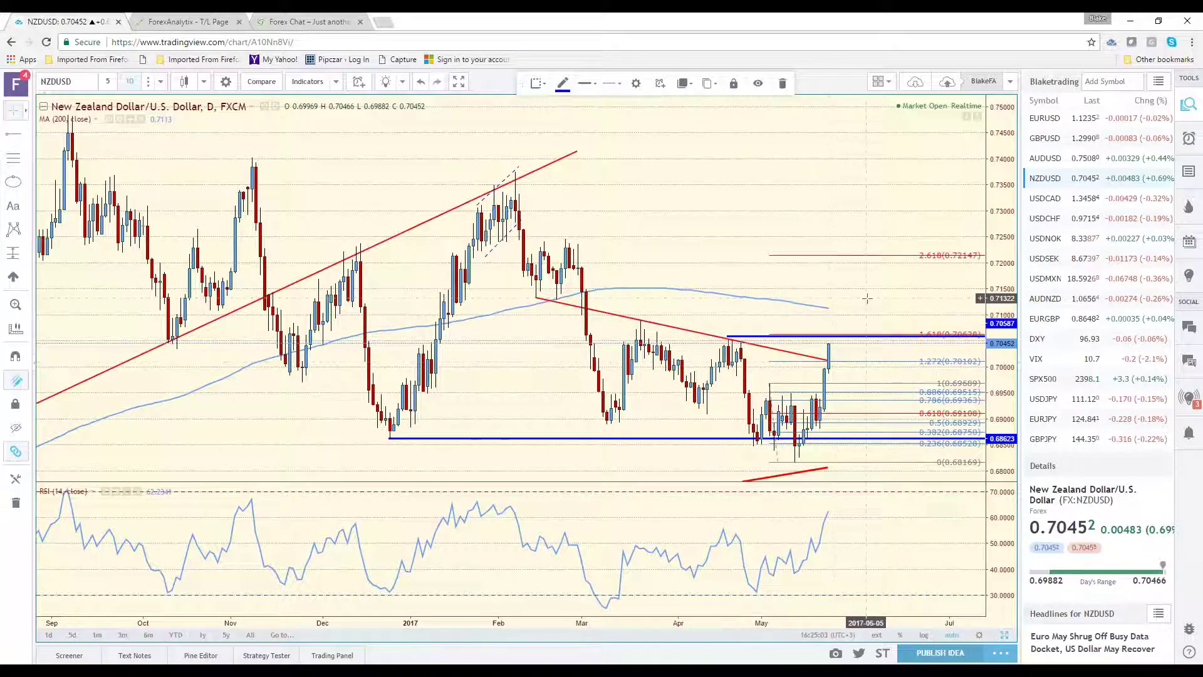
pyautogui.moveTo(866, 298); pyautogui.dragTo(943, 297)
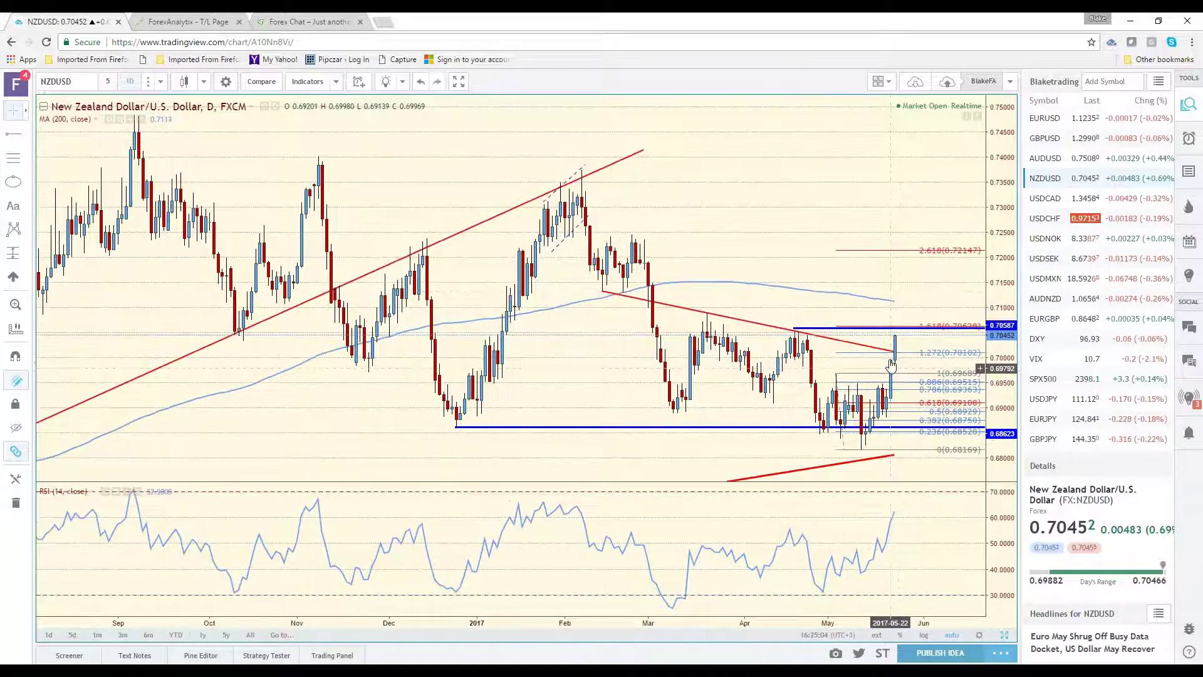
pyautogui.hotkey('alt', 'Tab')
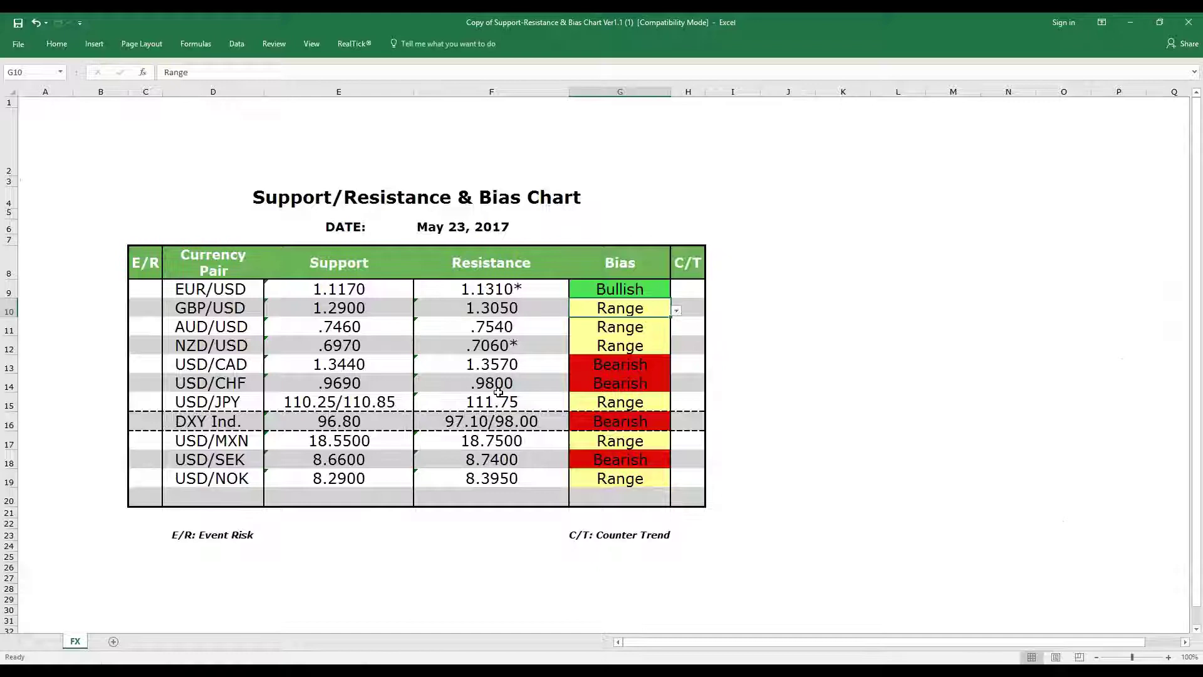
# Read the NZD/USD resistance .7060* in cell F12, then minimise Excel
pyautogui.click(506, 346)
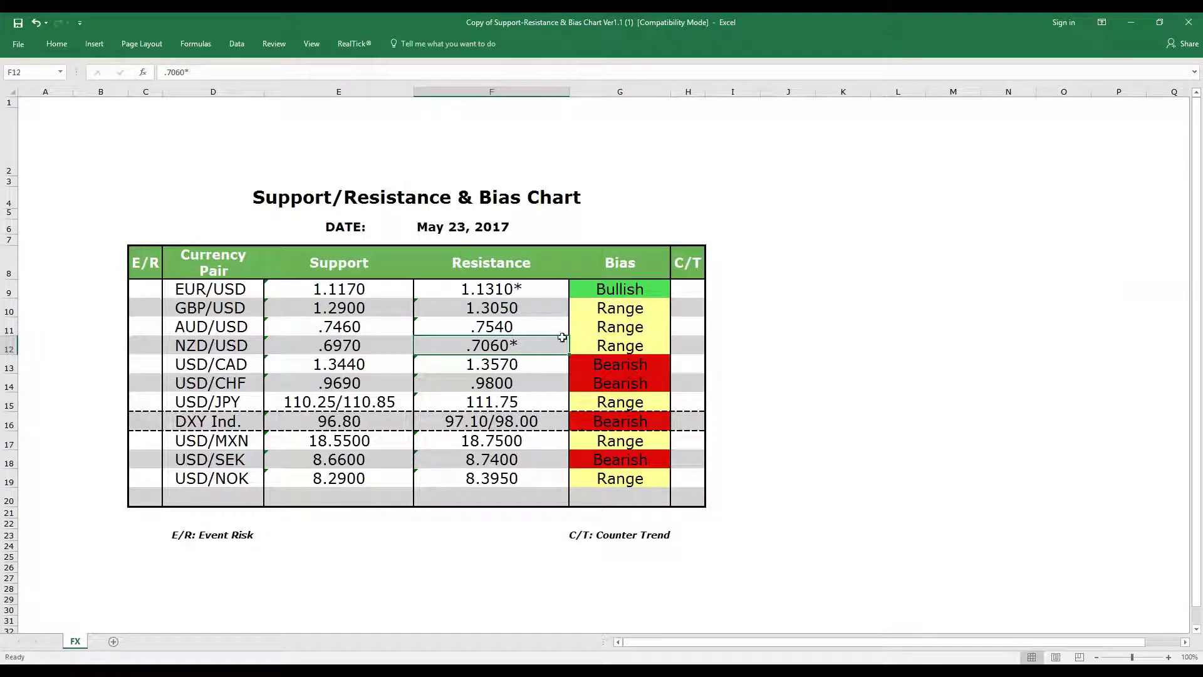
pyautogui.click(1129, 25)
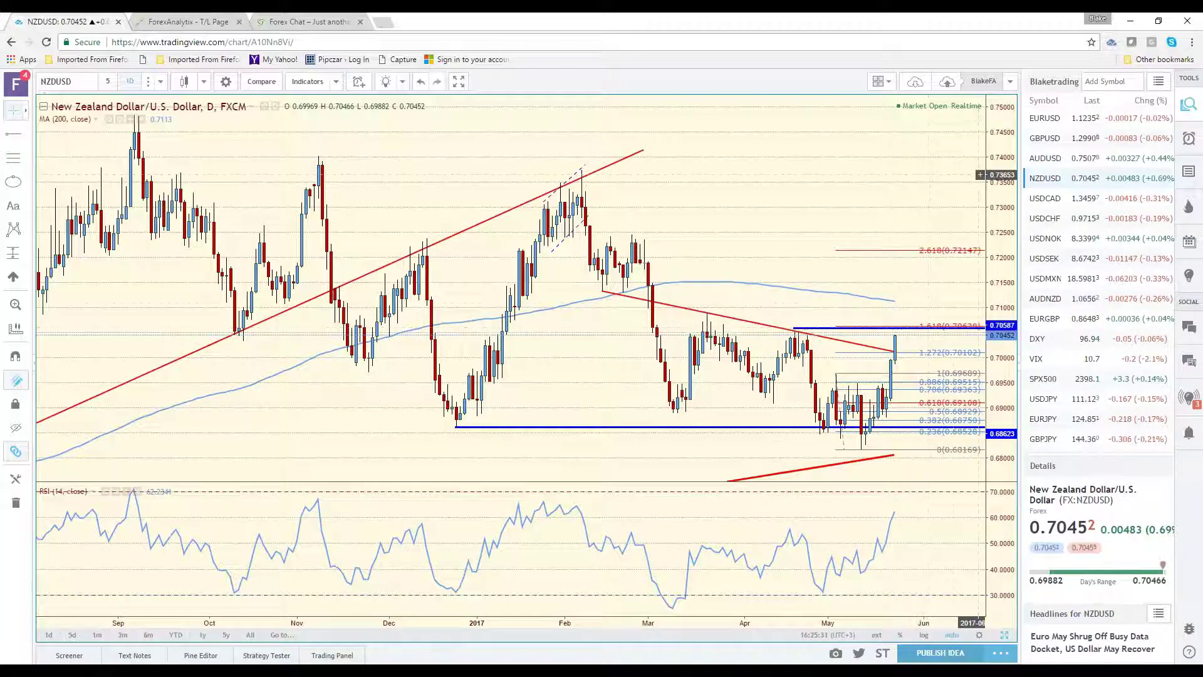
# Pick AUDUSD from the watchlist to show its daily chart near 0.7506
pyautogui.click(1034, 162)
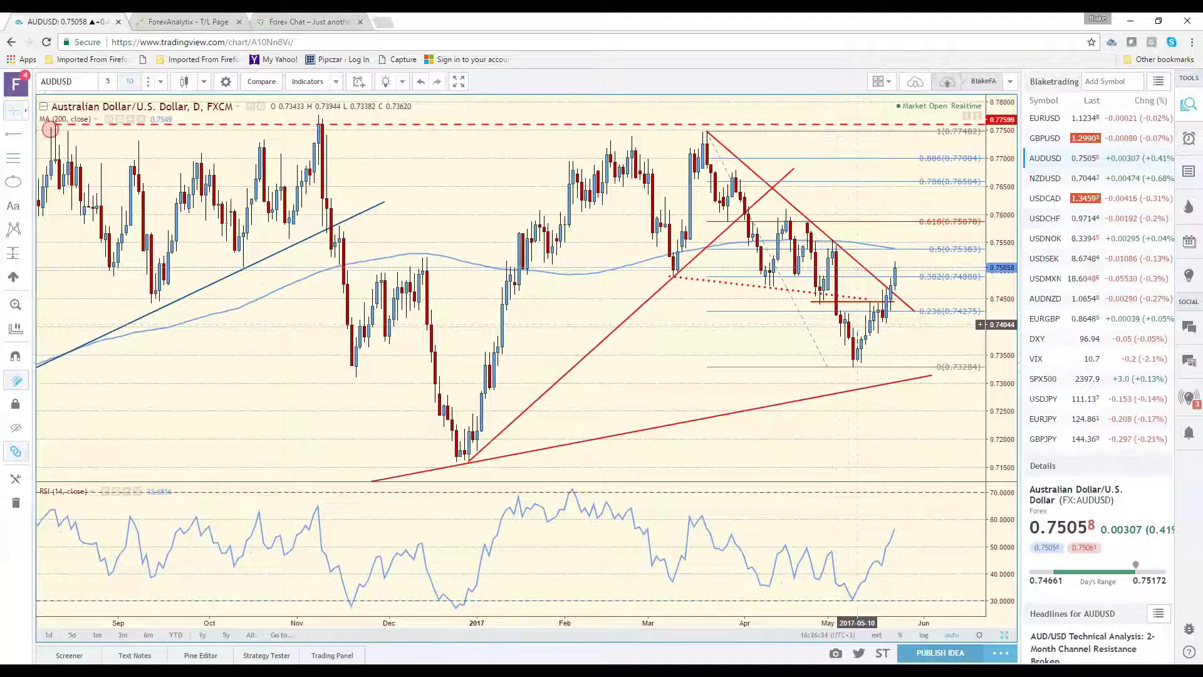
# Zoom out, step through NZDUSD and AUDUSD, and settle on the USDCAD chart
pyautogui.scroll(-1, 143, 129)
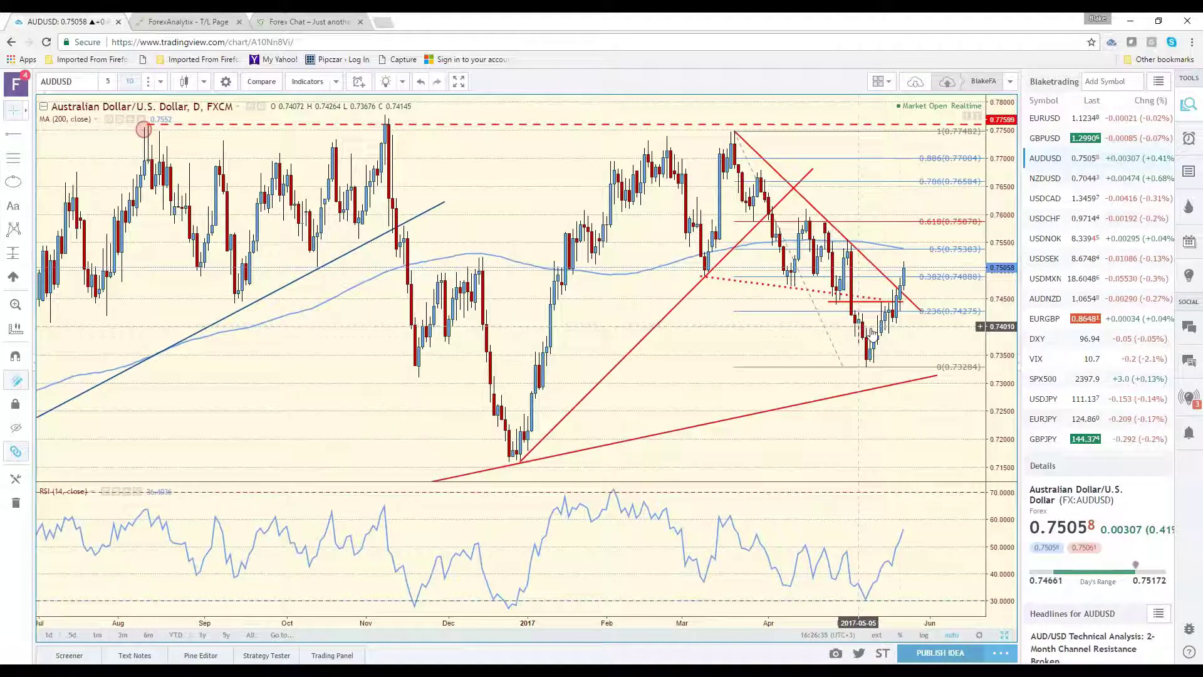
pyautogui.click(1053, 187)
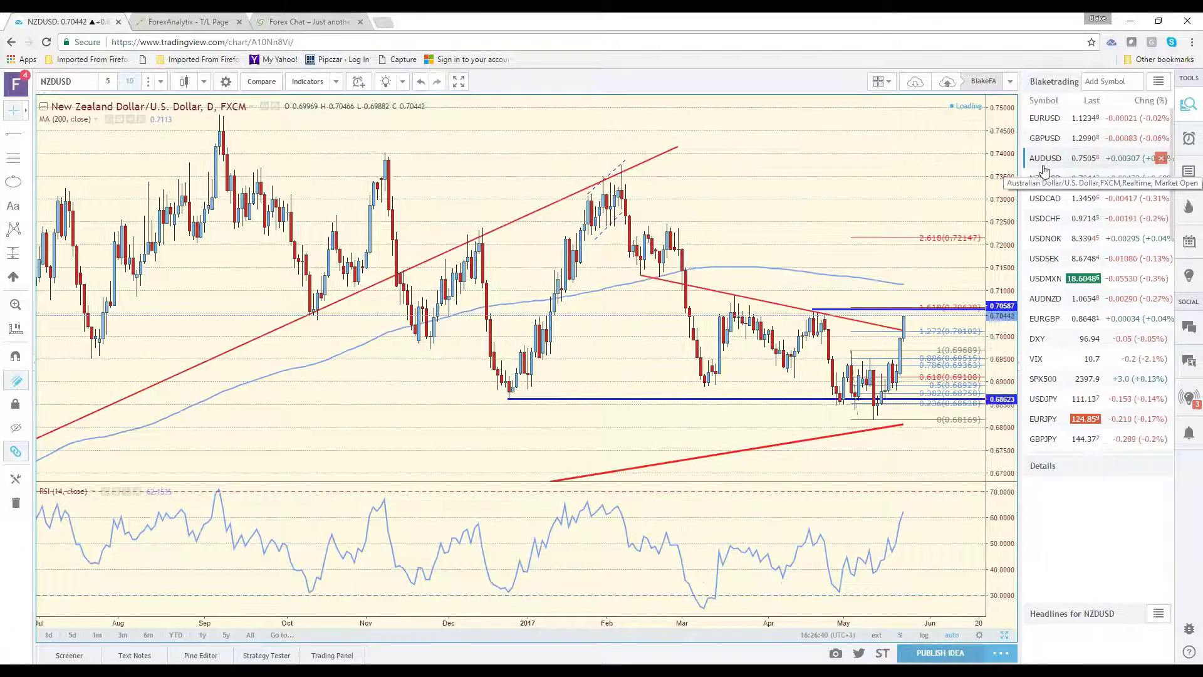
pyautogui.press('Up')
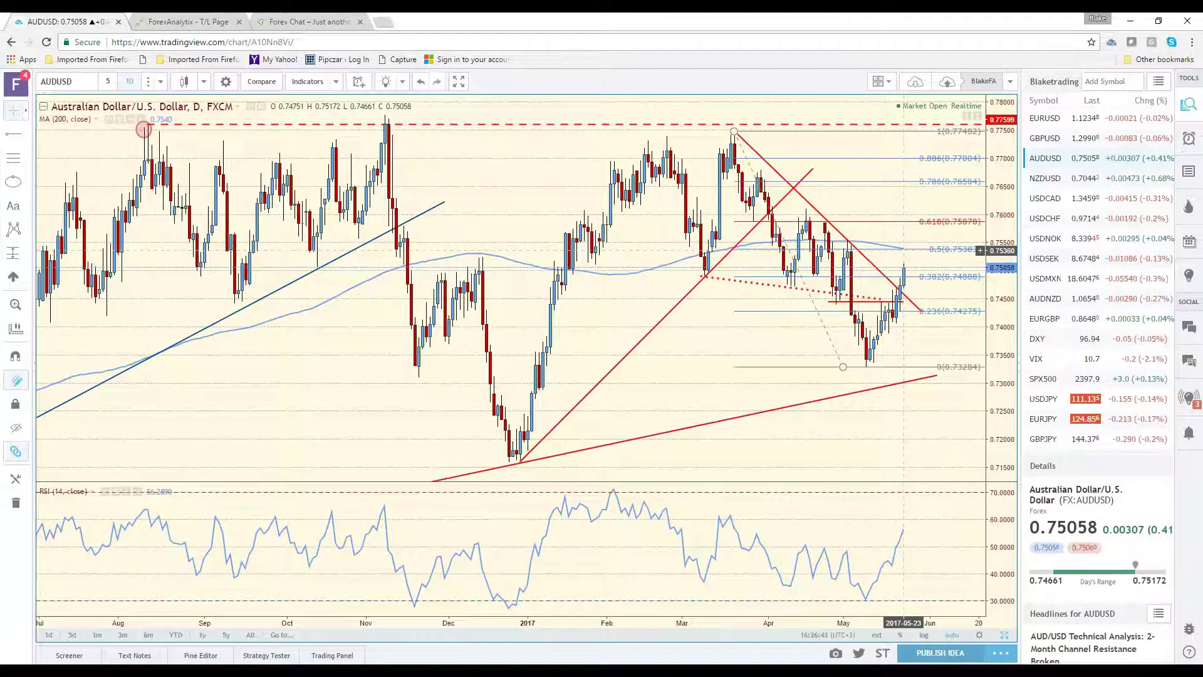
pyautogui.click(1060, 203)
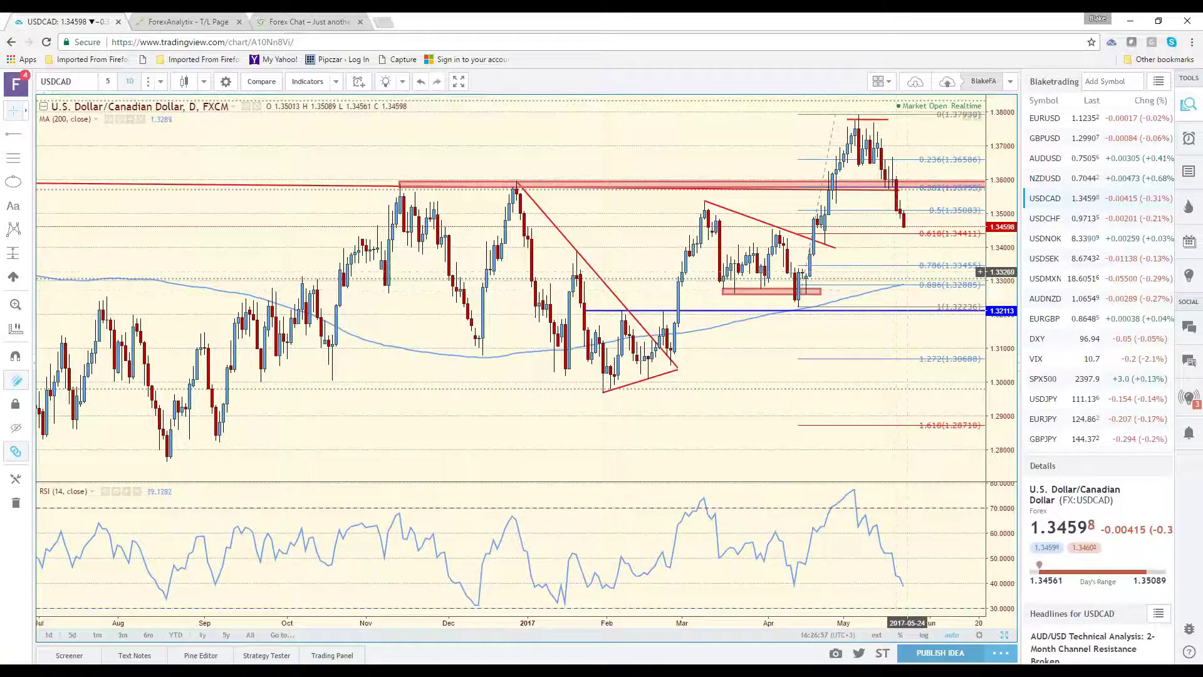
pyautogui.click(907, 235)
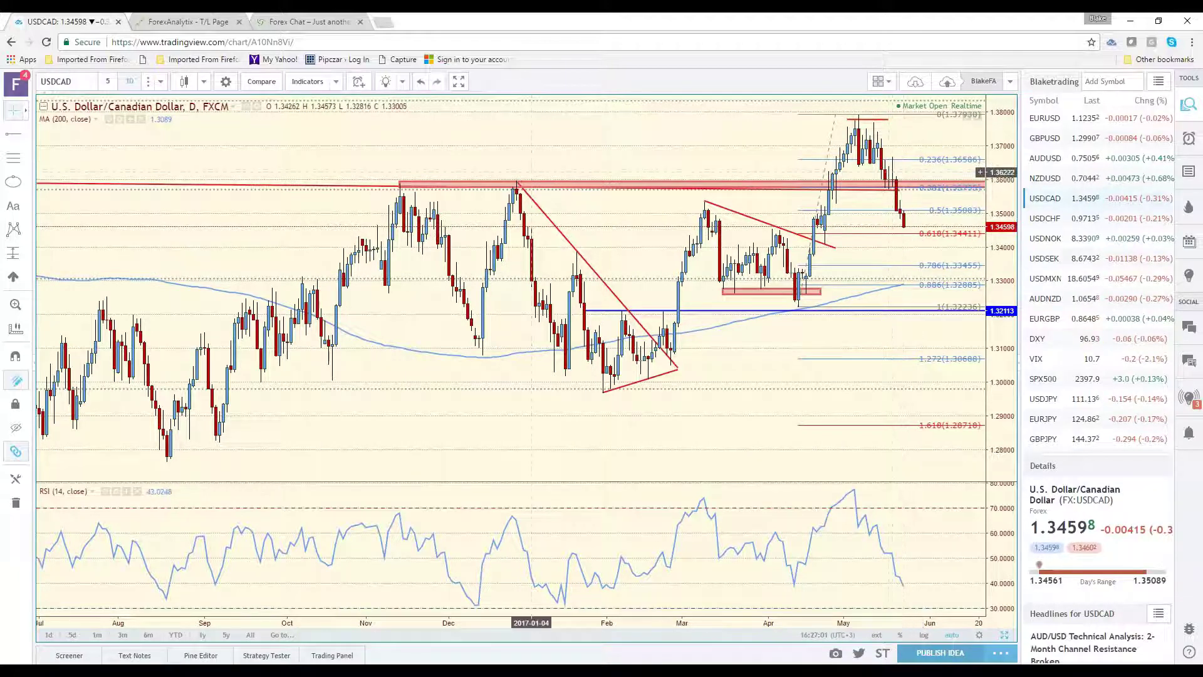
pyautogui.click(160, 82)
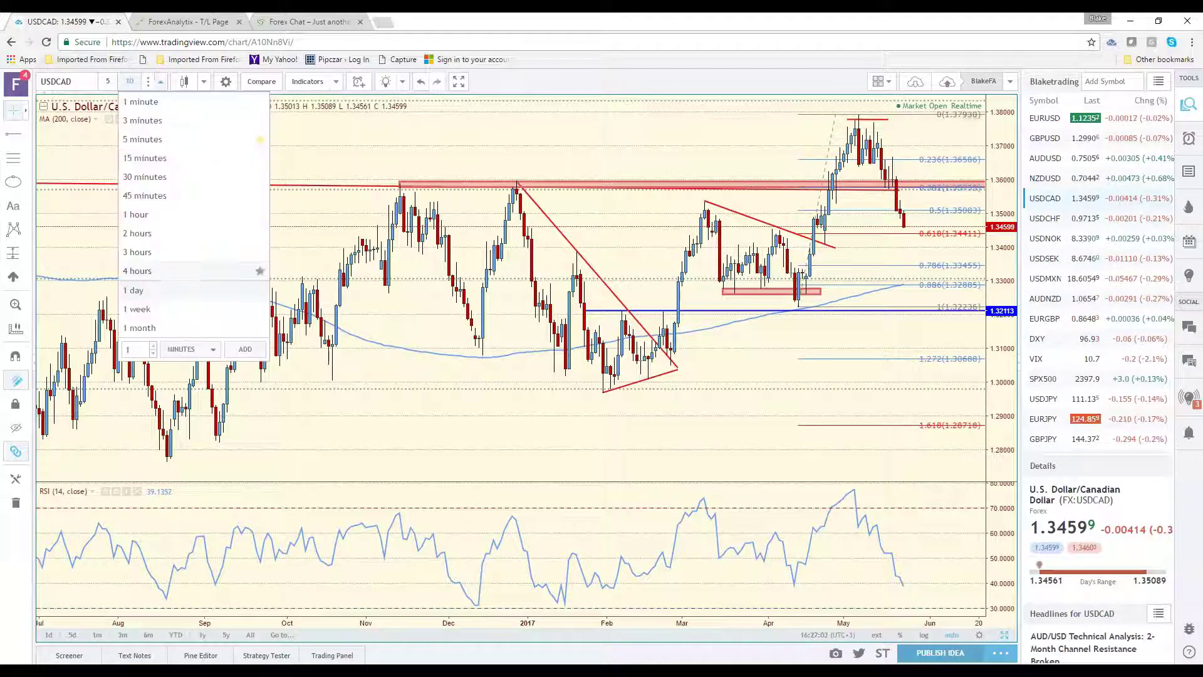
pyautogui.click(179, 308)
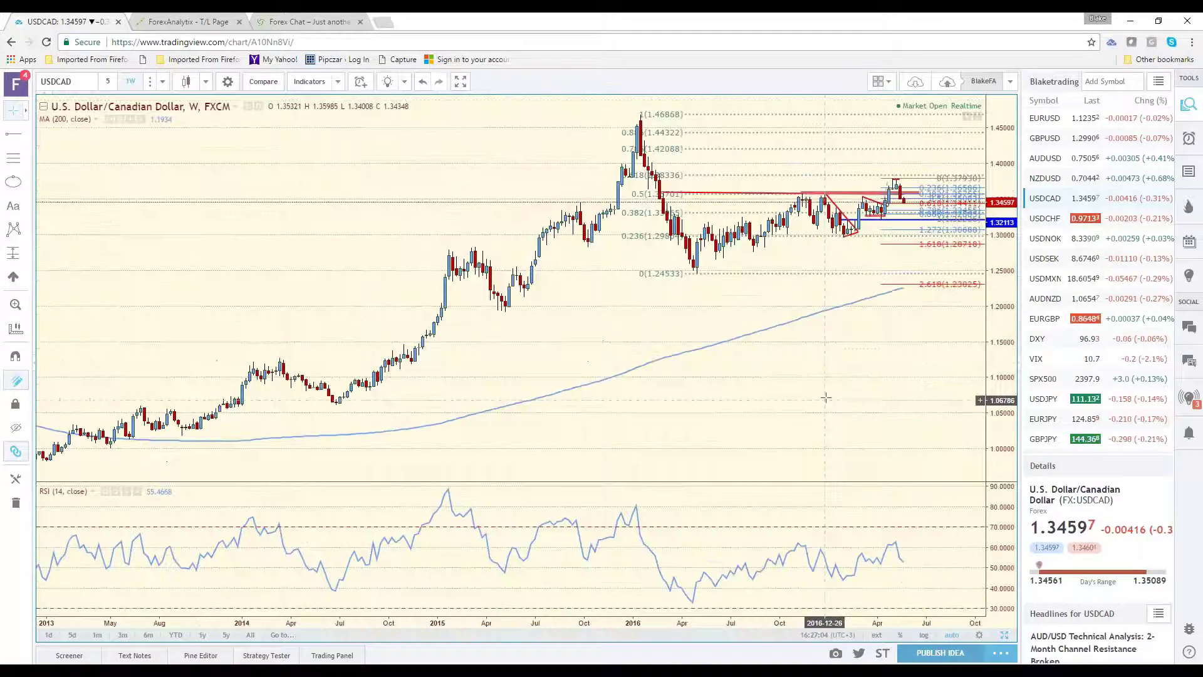
pyautogui.scroll(4, 826, 397)
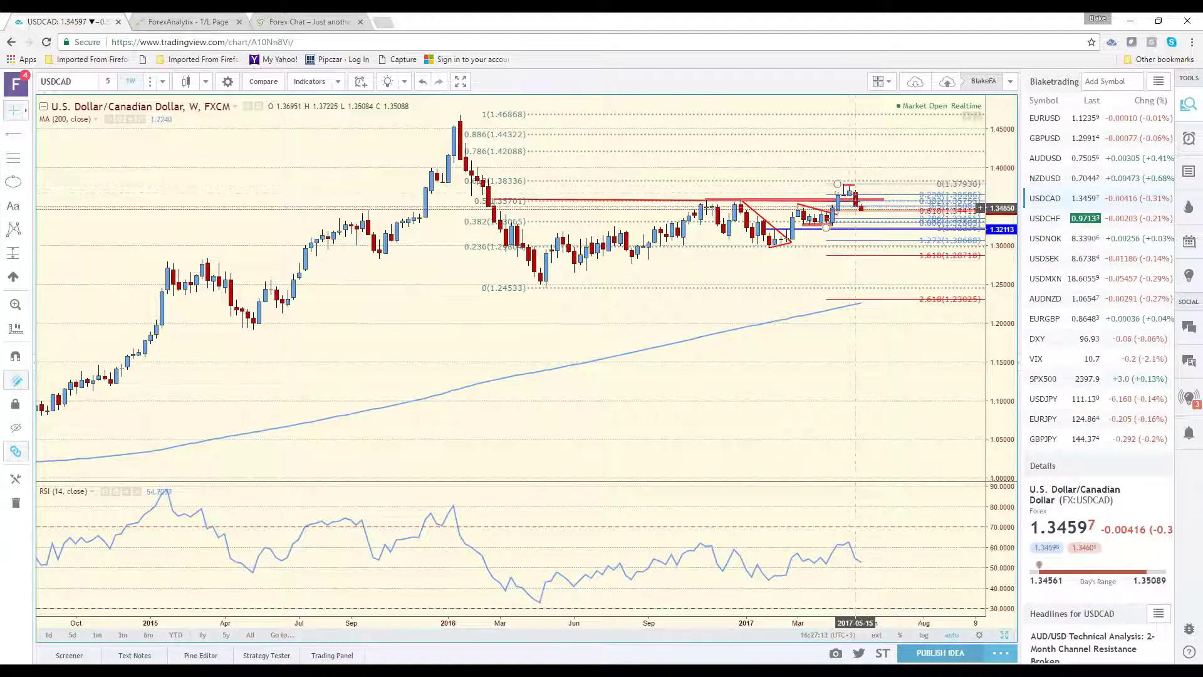
pyautogui.scroll(3, 815, 319)
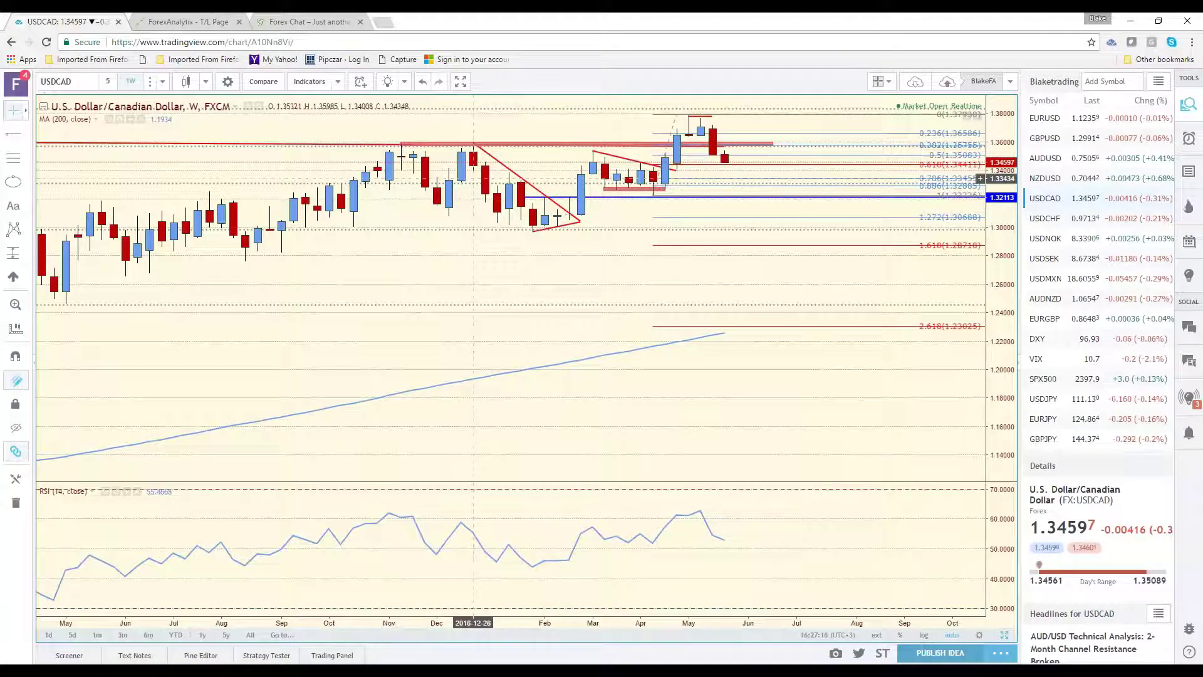
pyautogui.click(162, 82)
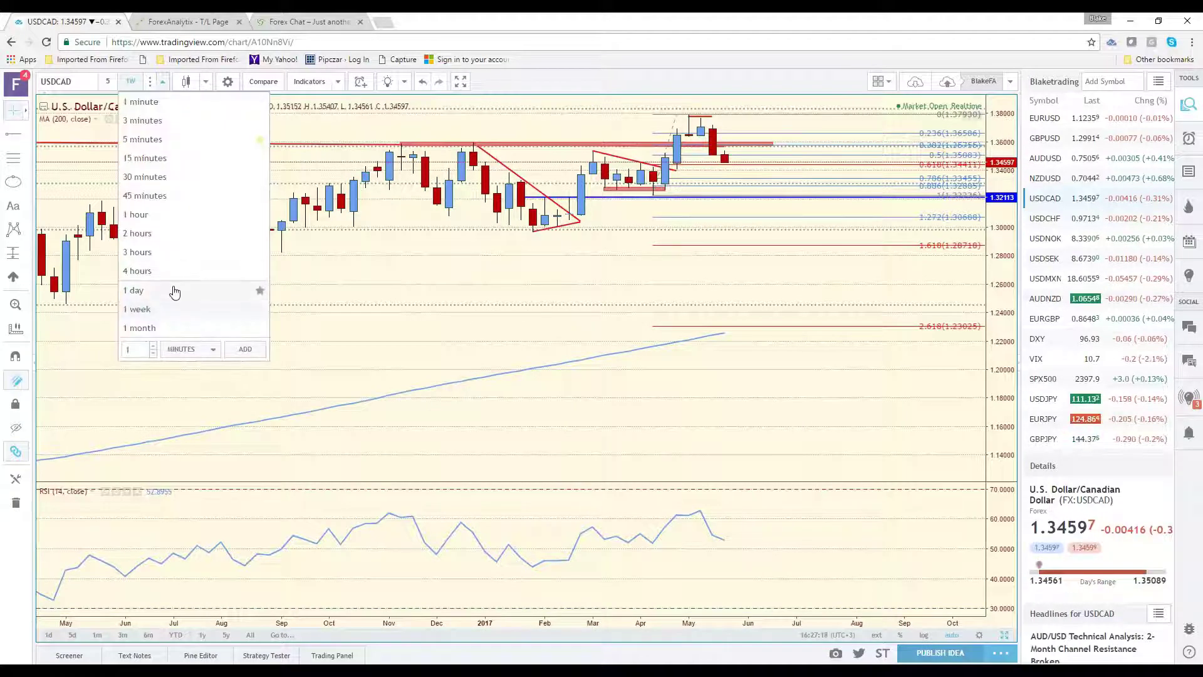
pyautogui.click(136, 290)
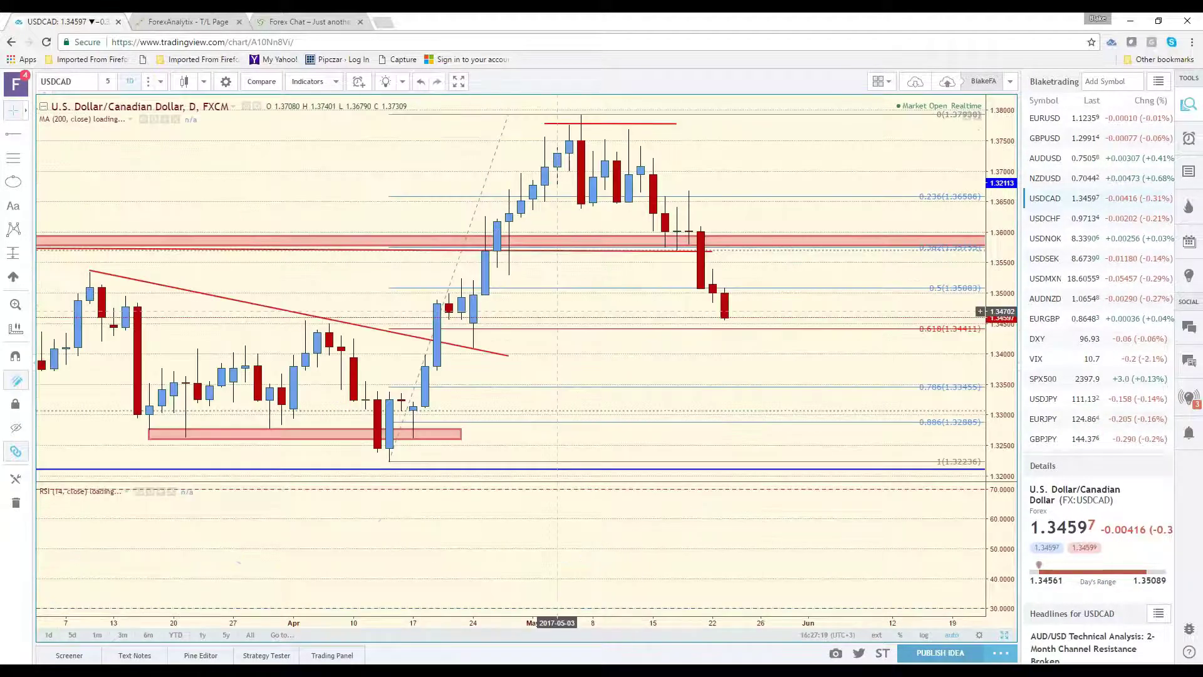
# Draw a red trendline from the February low near 1.3007 to beyond the April low
pyautogui.scroll(-3, 625, 442)
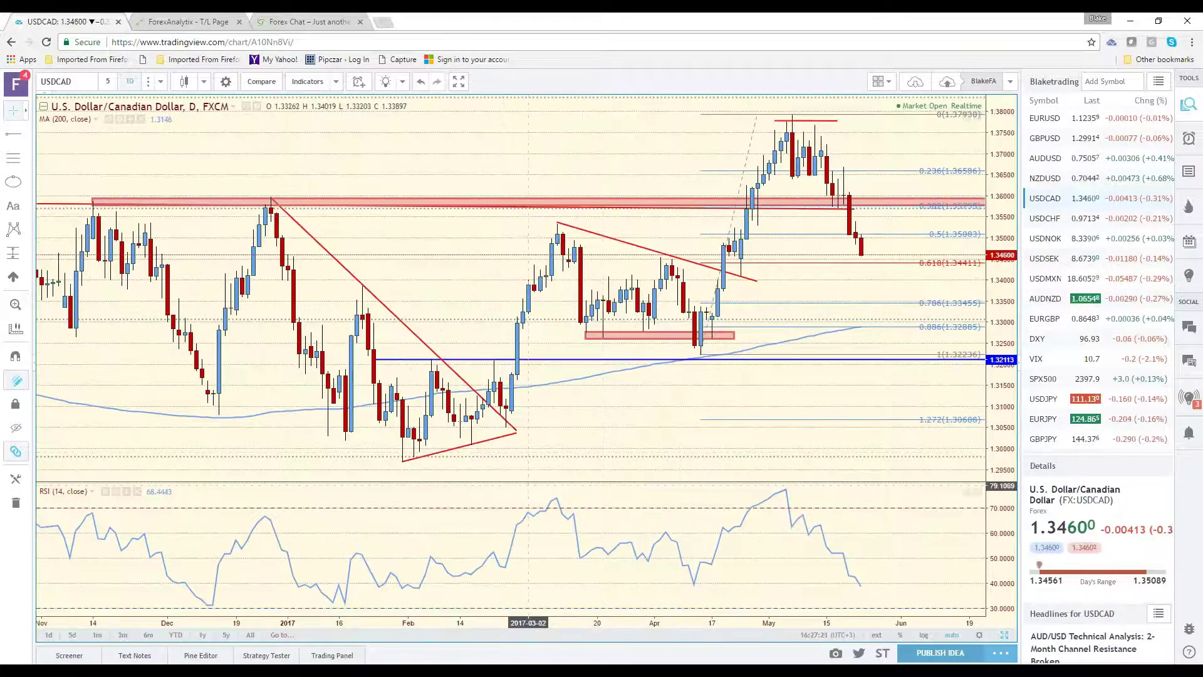
pyautogui.click(26, 134)
pyautogui.click(81, 137)
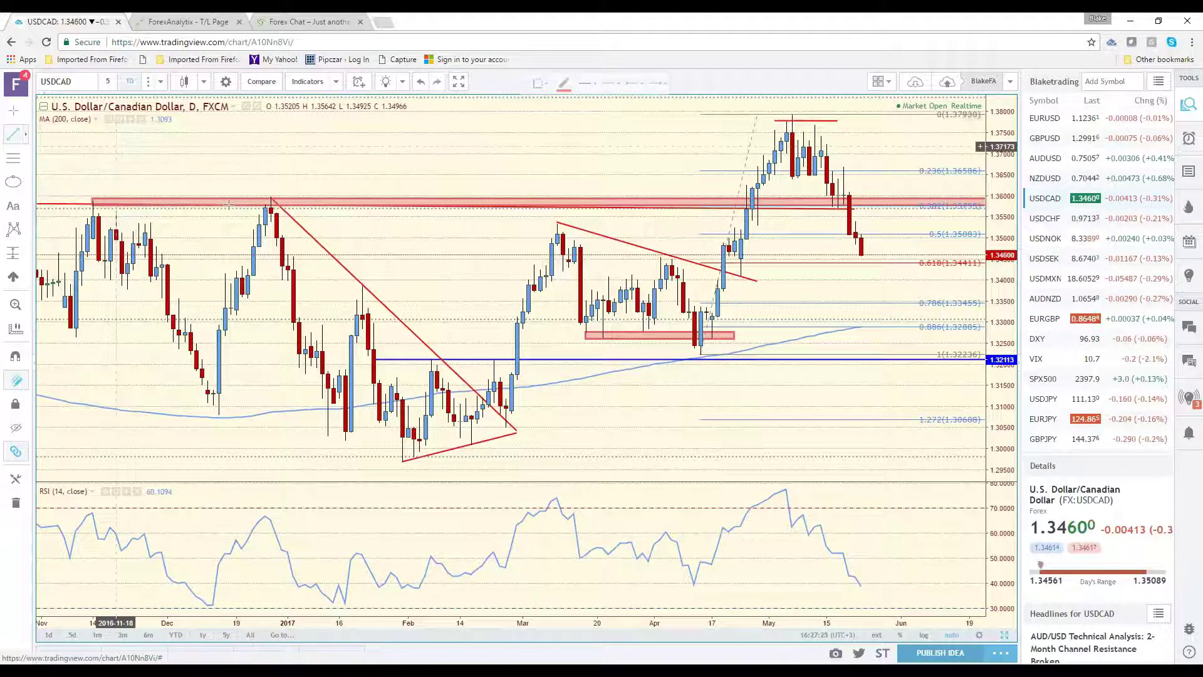
pyautogui.click(470, 445)
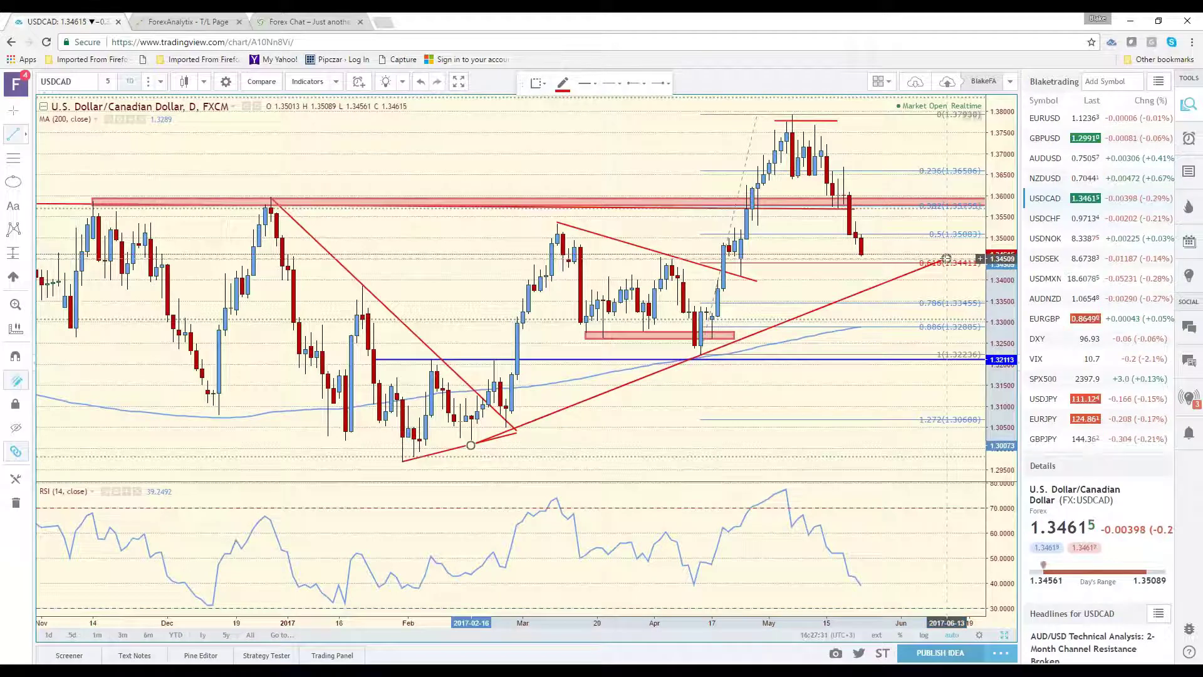
pyautogui.click(947, 258)
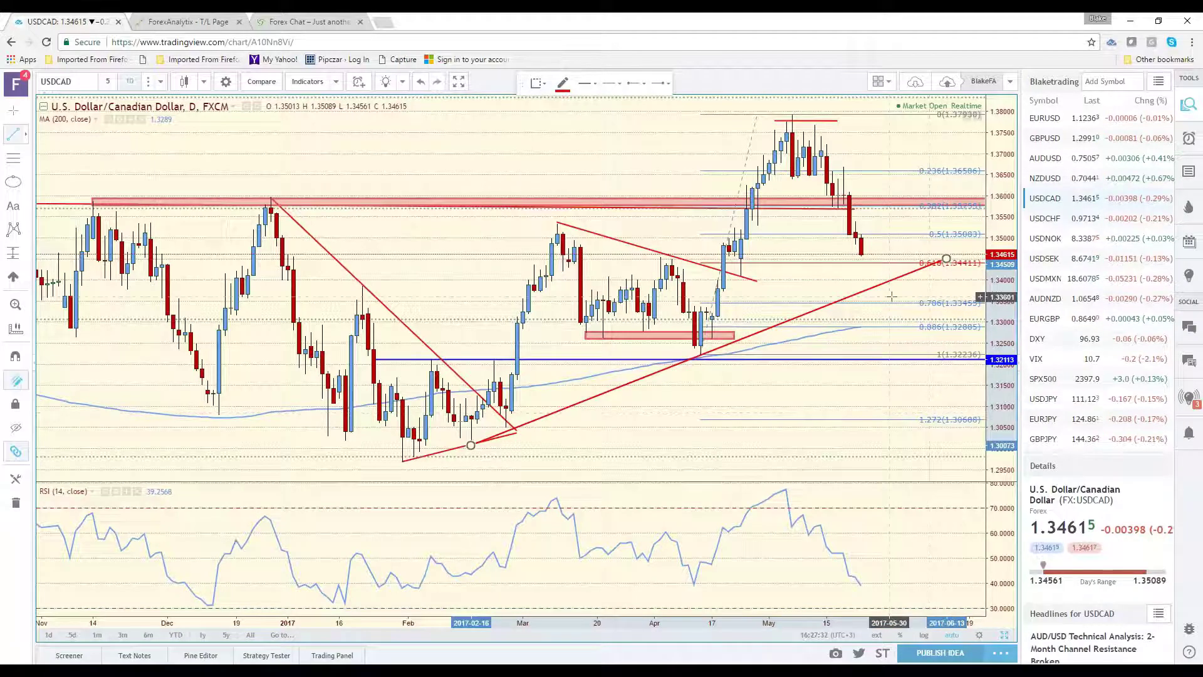
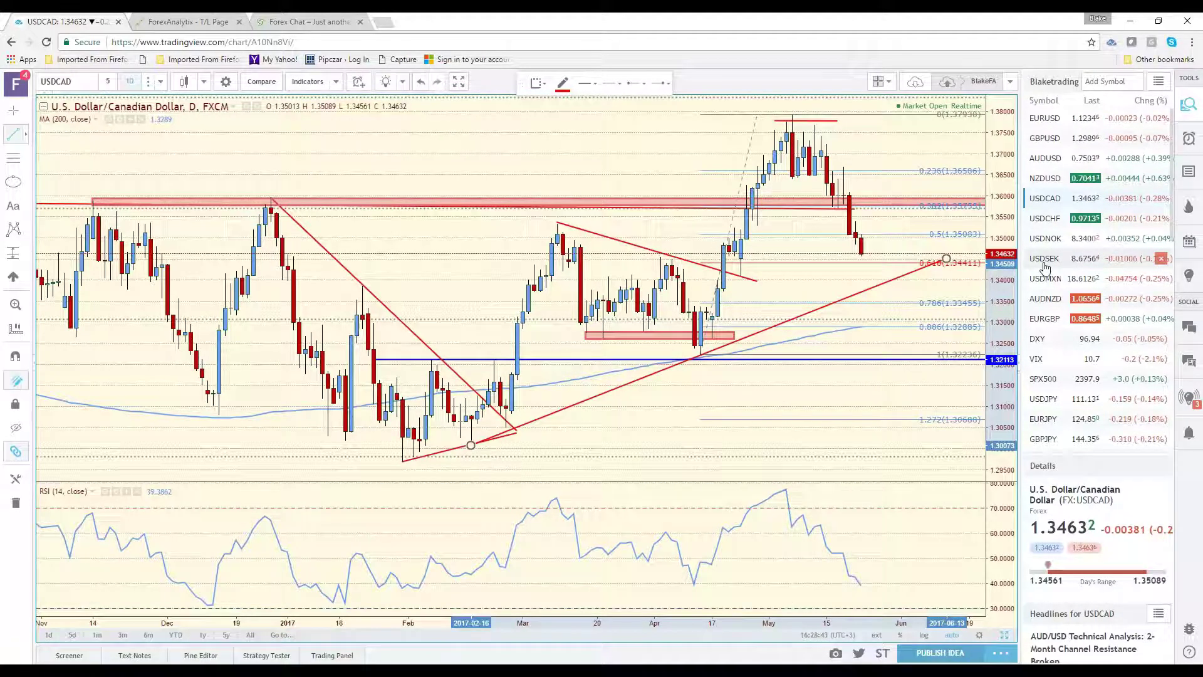
# Open the USDSEK chart on the 1W weekly interval
pyautogui.click(1045, 268)
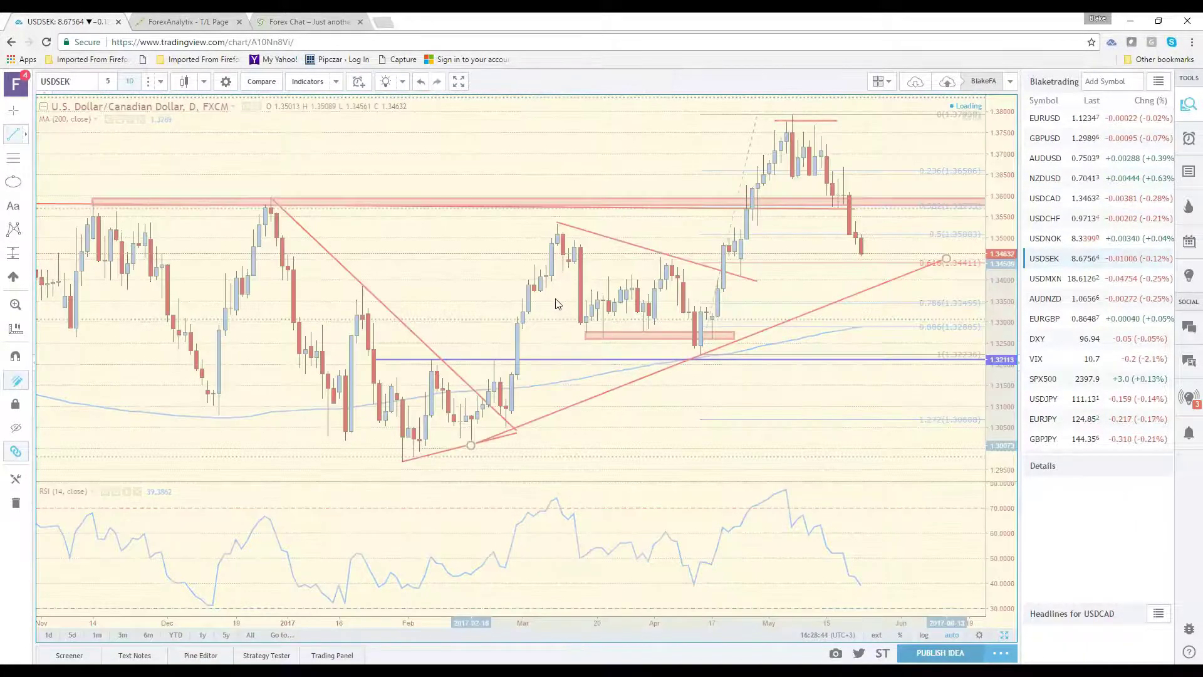
pyautogui.click(161, 81)
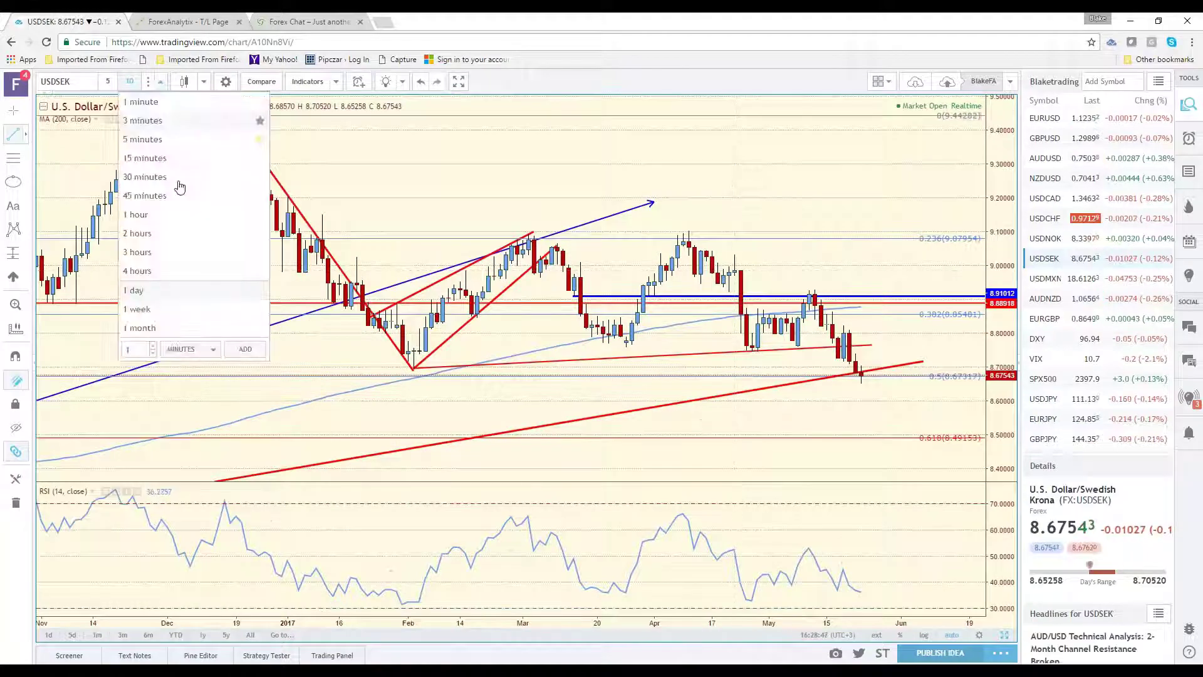
pyautogui.click(196, 310)
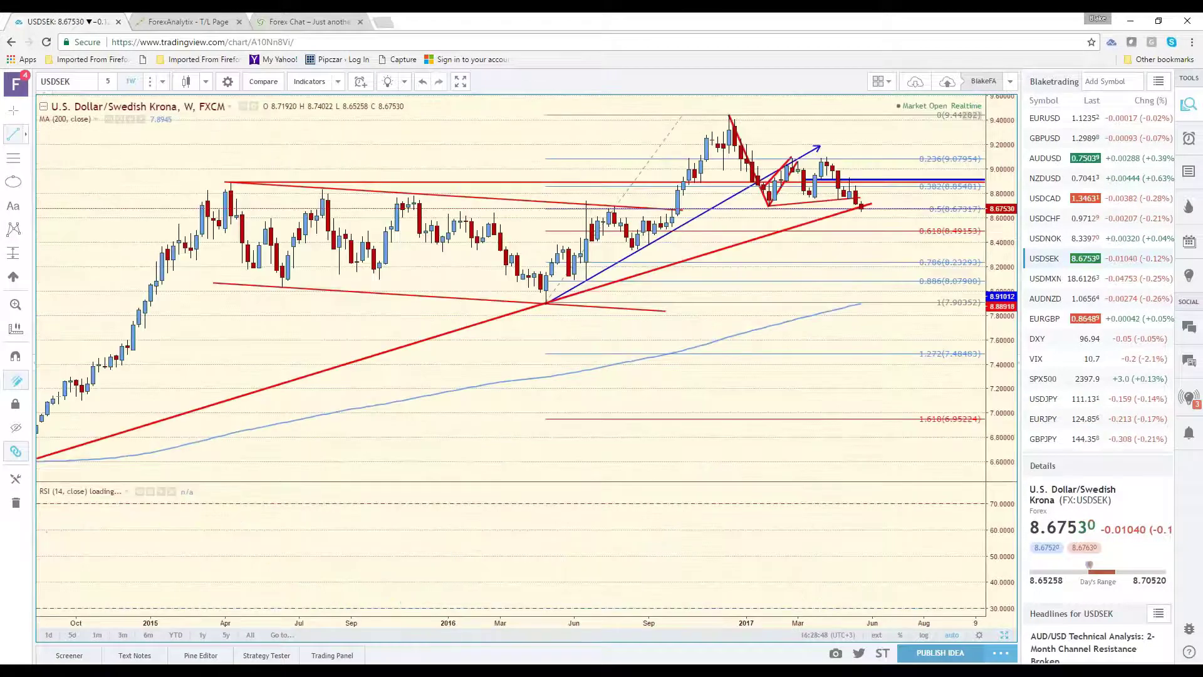
pyautogui.scroll(-3, 191, 308)
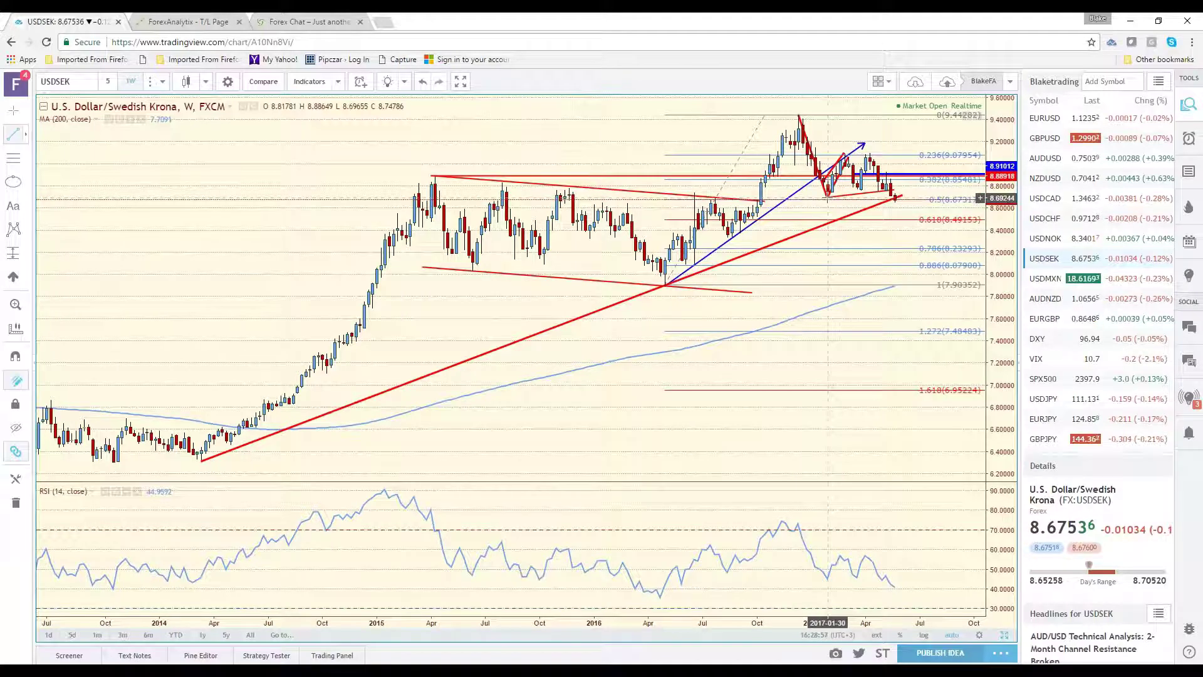
# Draw a red horizontal line at the recent low, then return to the 1D interval
pyautogui.click(828, 198)
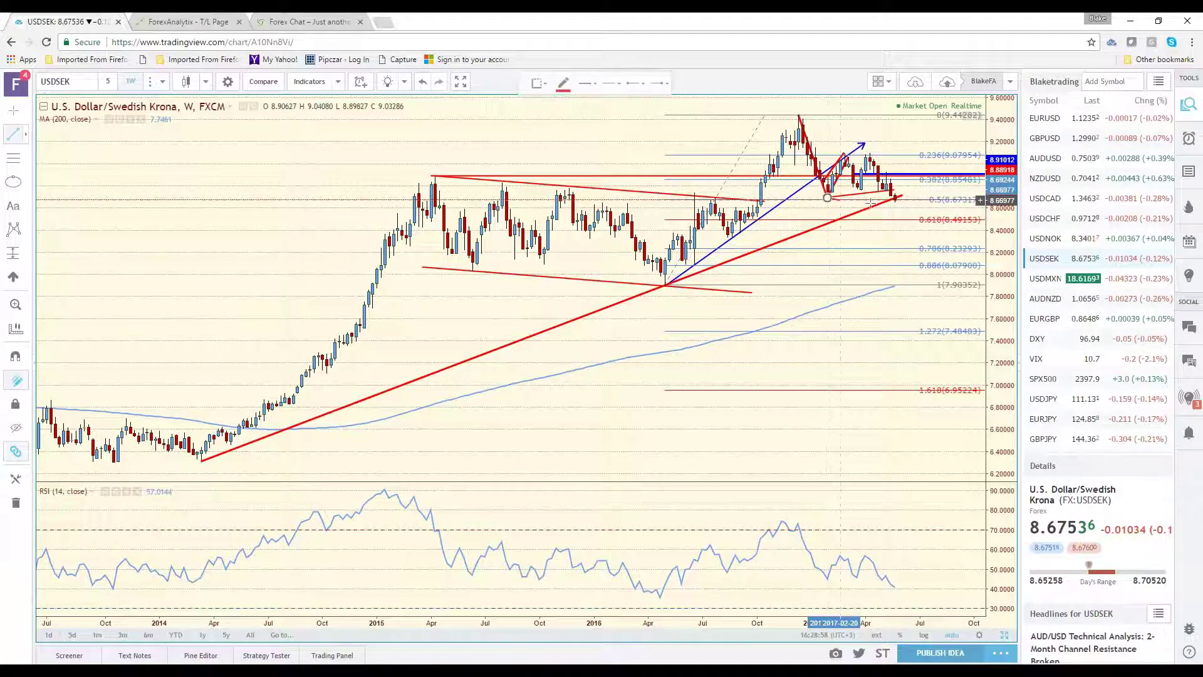
pyautogui.click(919, 198)
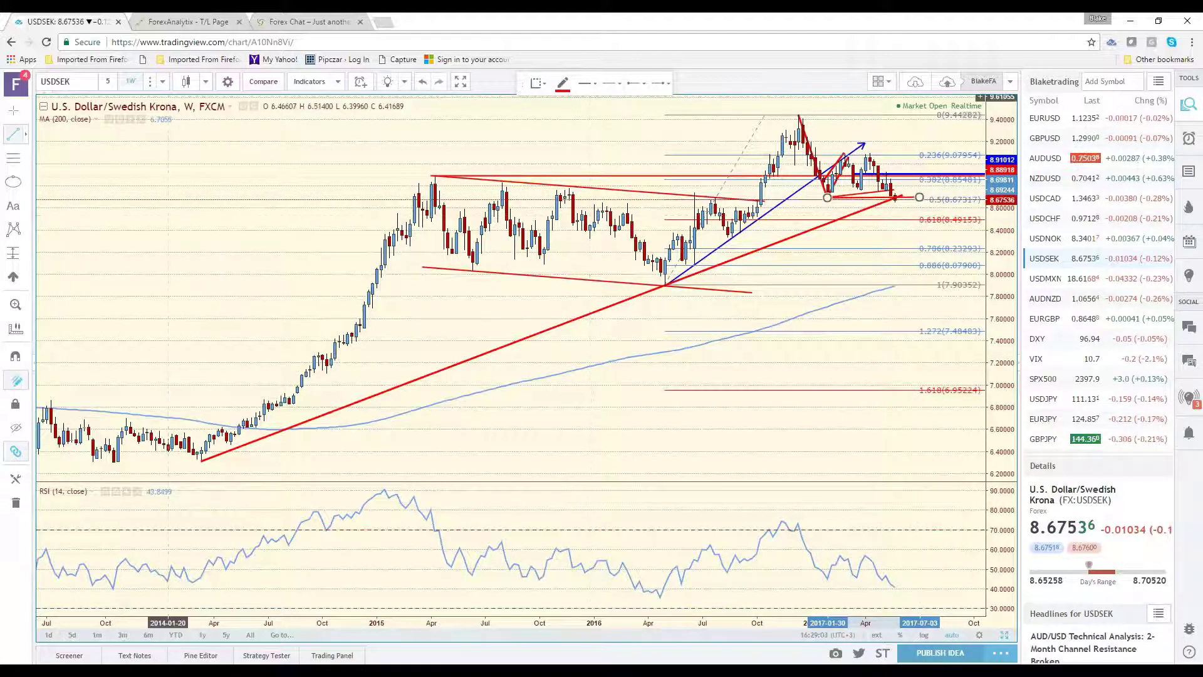
pyautogui.click(163, 82)
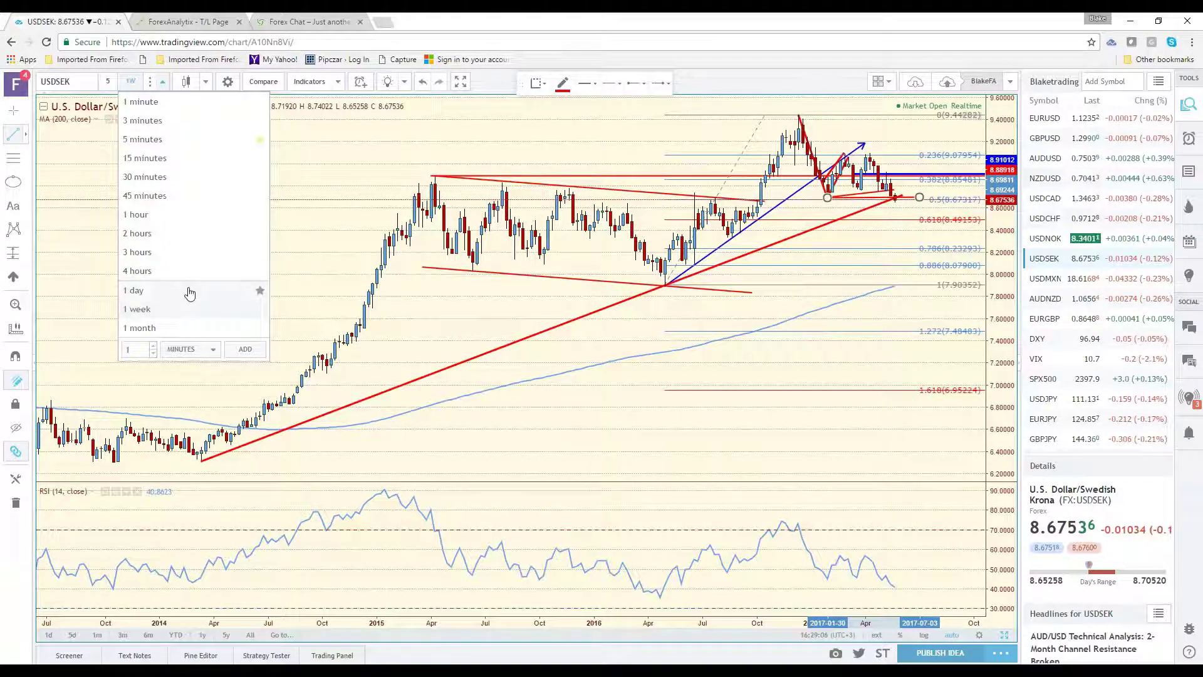
pyautogui.click(189, 292)
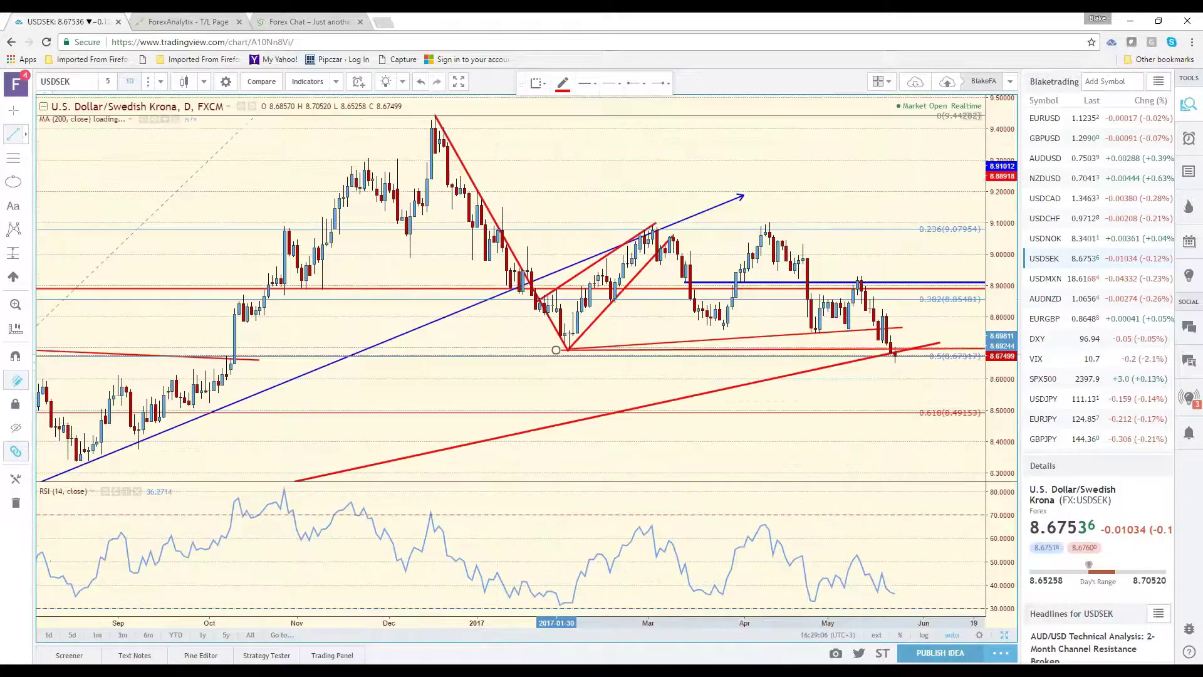
# Nudge the red horizontal line on USDSEK from about 8.68 up to about 8.696
pyautogui.scroll(-3, 525, 403)
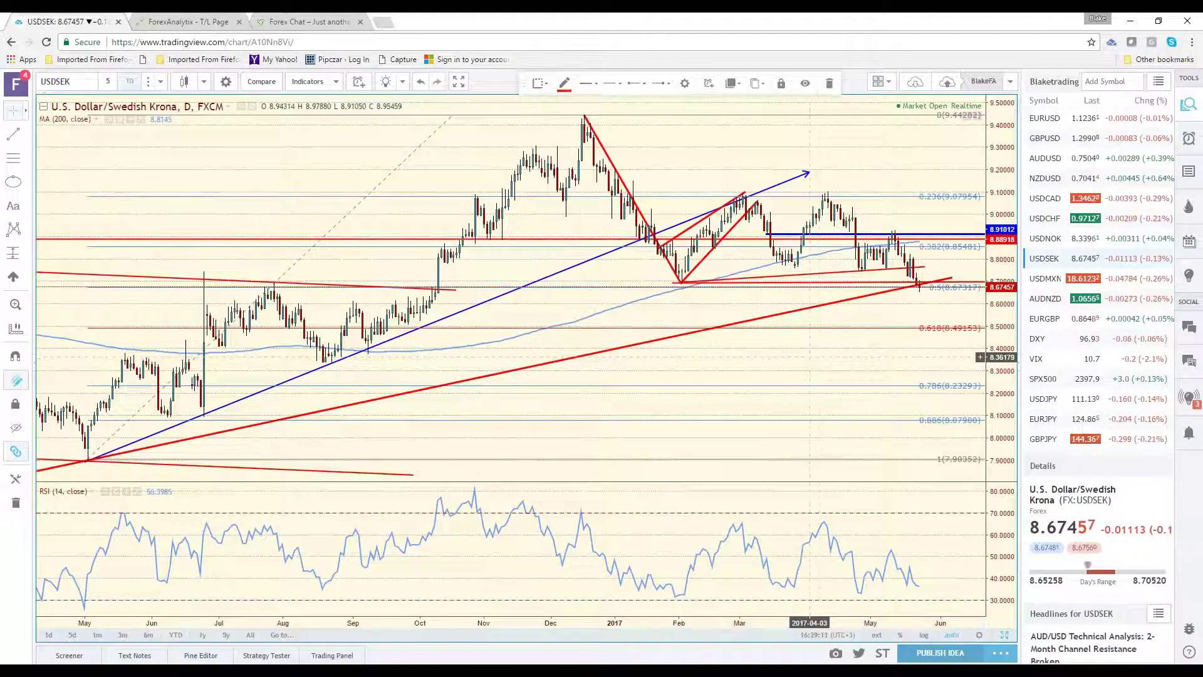
pyautogui.moveTo(809, 358); pyautogui.dragTo(719, 360)
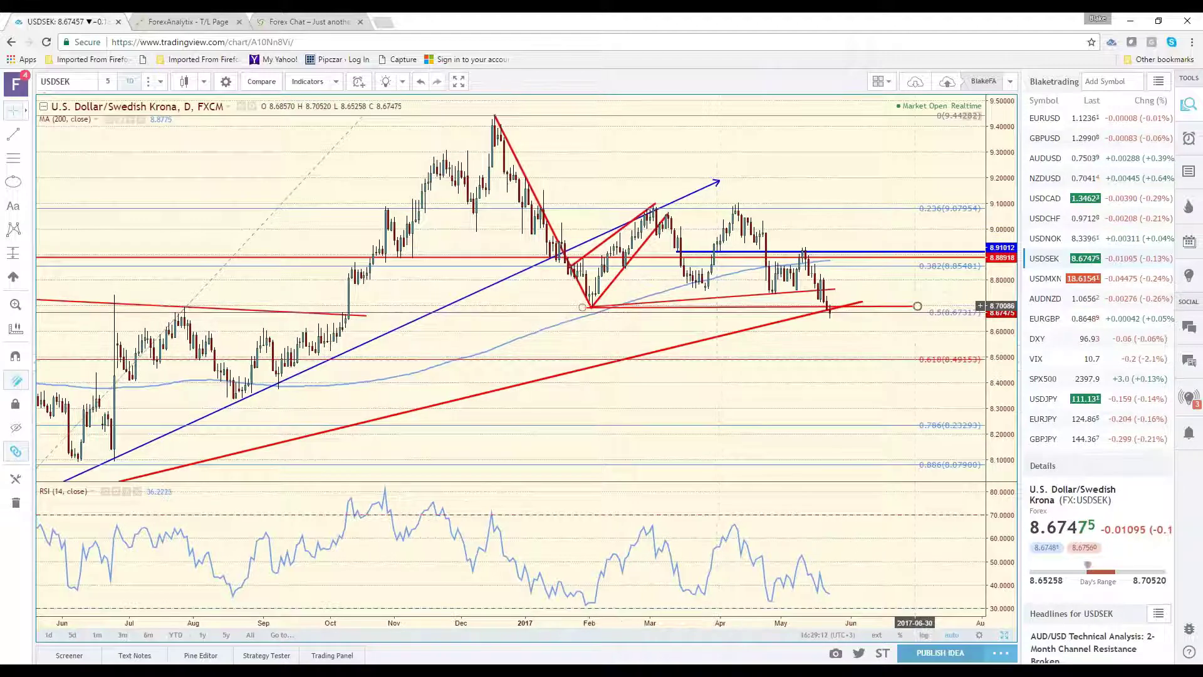
pyautogui.click(916, 307)
pyautogui.moveTo(916, 307); pyautogui.dragTo(917, 308)
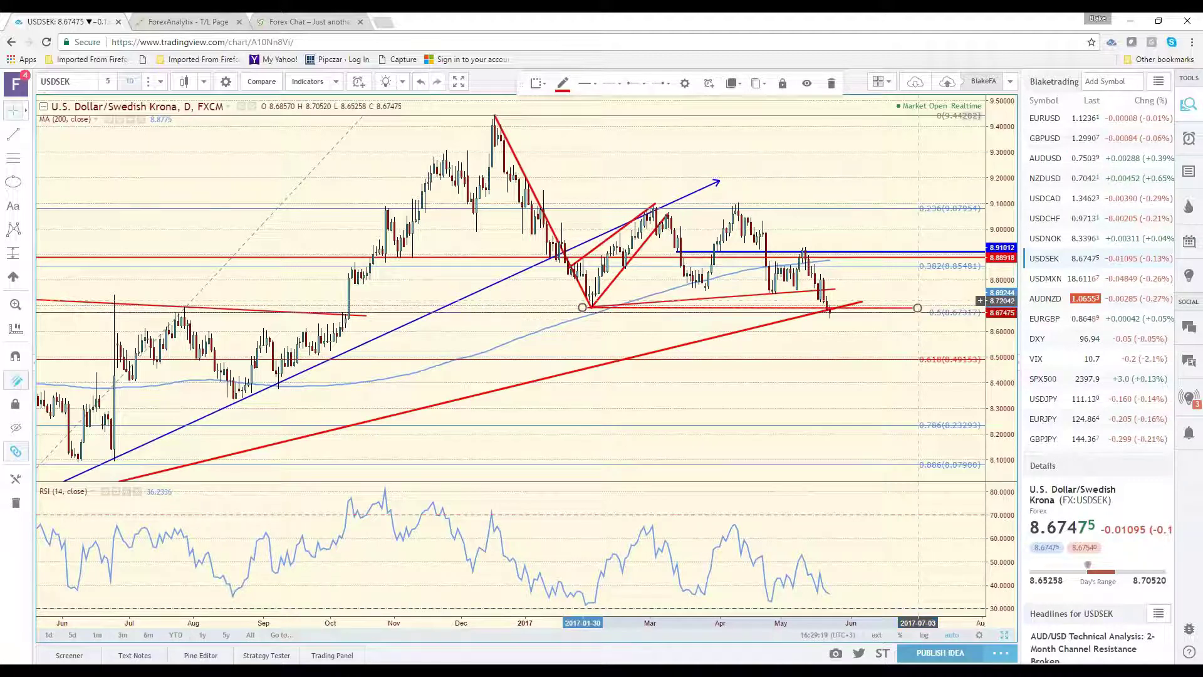
pyautogui.click(901, 299)
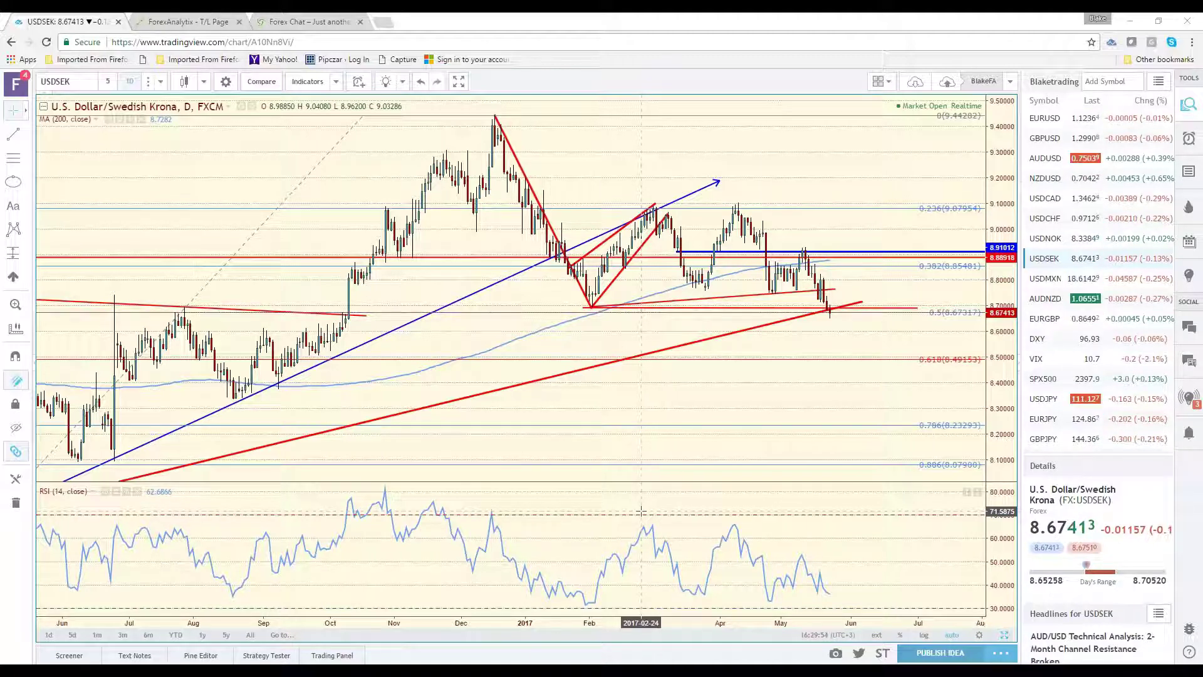
# Delete the descending red line from the December peak and the short rising red line after it
pyautogui.scroll(-2, 641, 512)
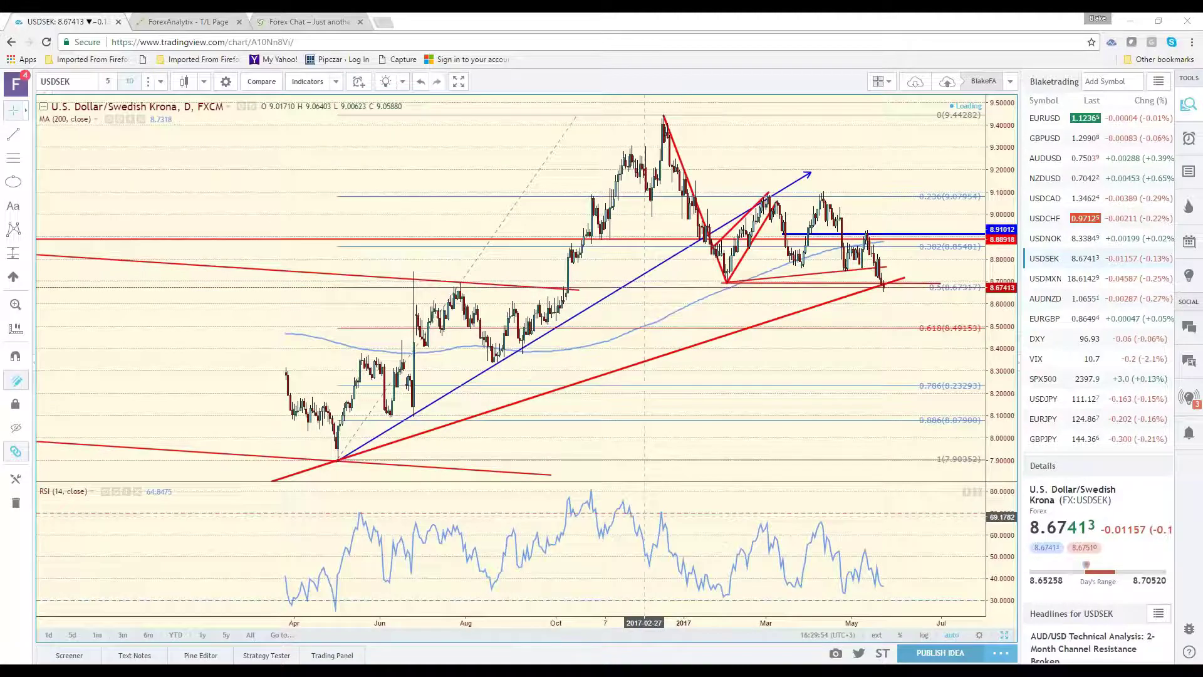
pyautogui.scroll(-1, 644, 514)
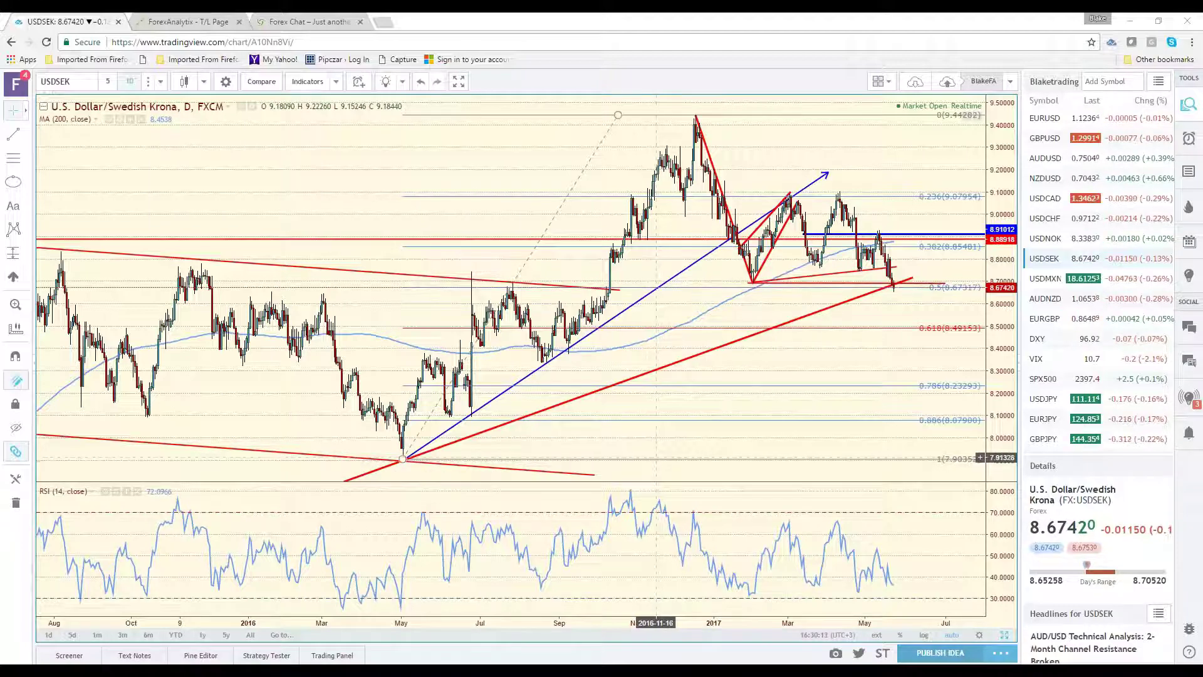
pyautogui.click(748, 266)
pyautogui.press('Delete')
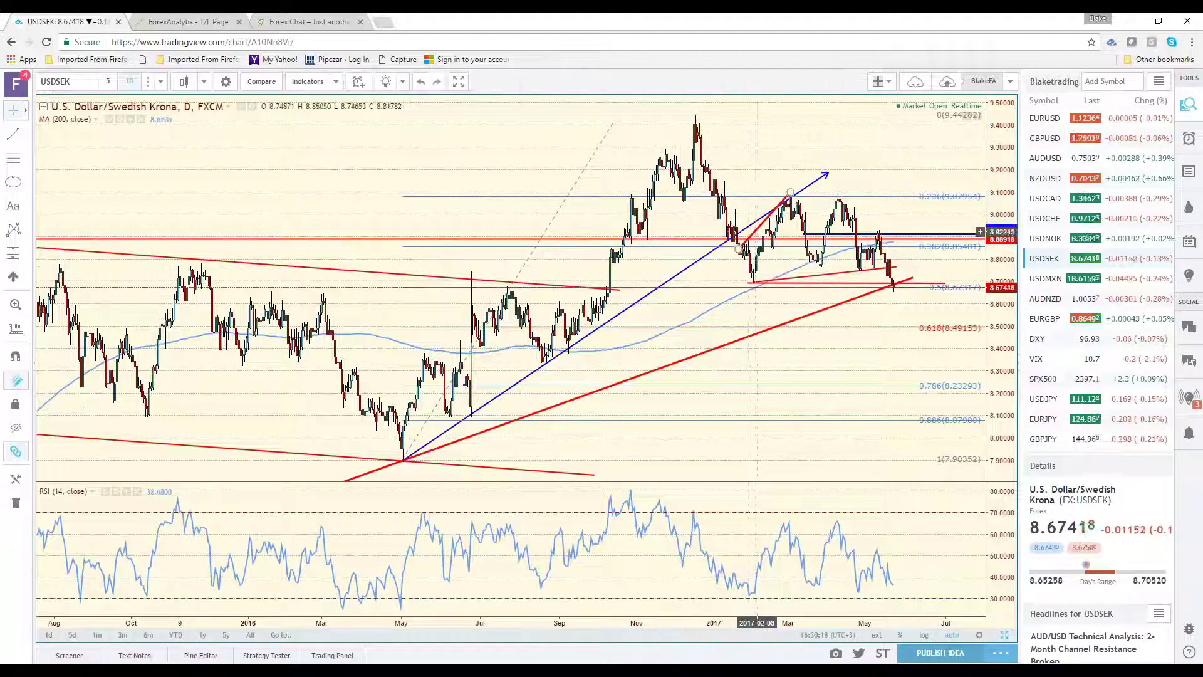
pyautogui.click(765, 237)
pyautogui.press('Delete')
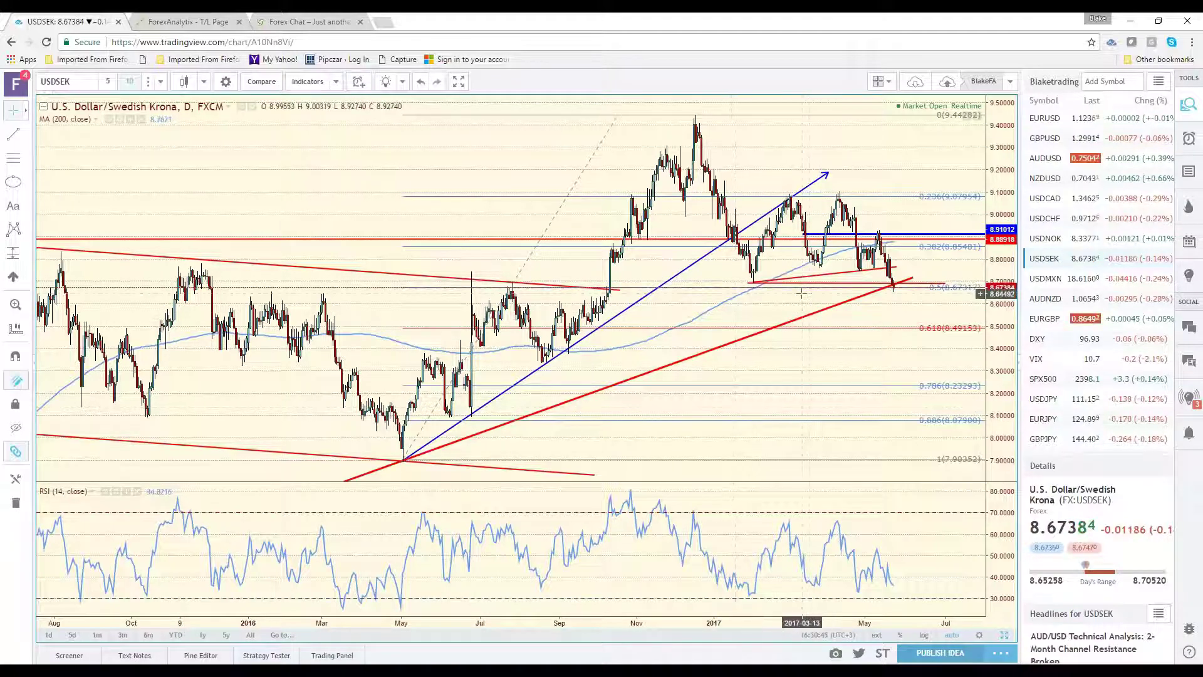
pyautogui.scroll(-5, 801, 293)
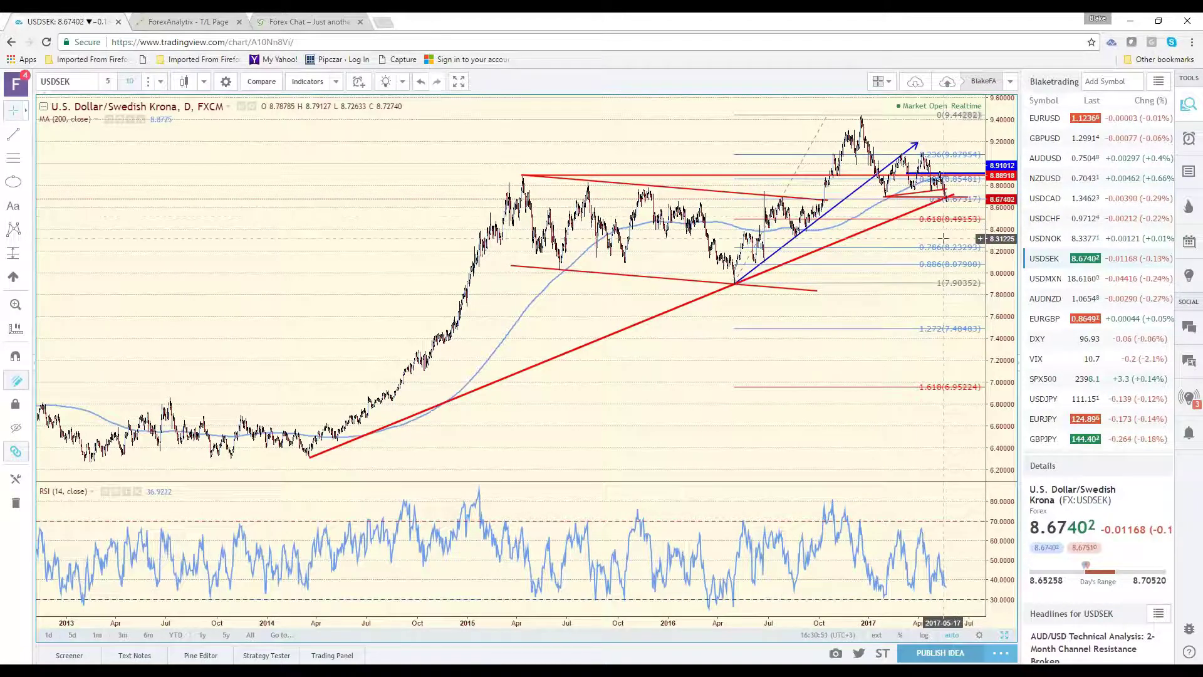
pyautogui.scroll(5, 929, 240)
pyautogui.scroll(2, 929, 240)
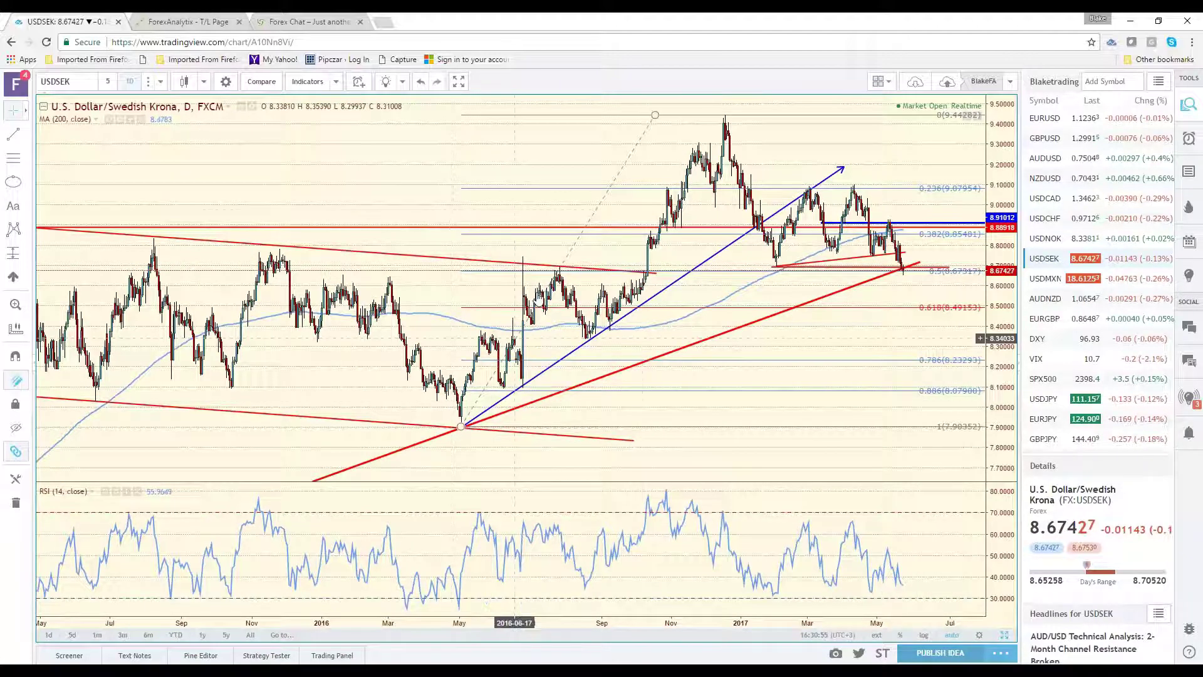
# Move the Fibonacci retracement's top onto the December 2016 high at 9.44349
pyautogui.moveTo(655, 117); pyautogui.dragTo(718, 116)
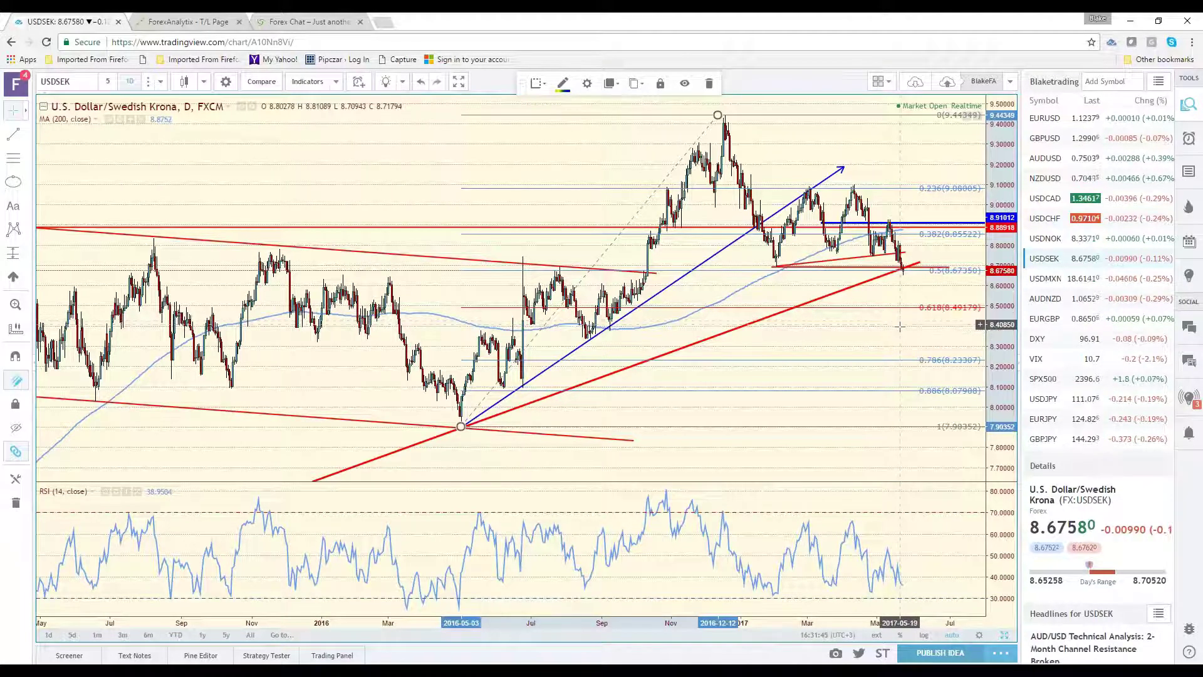
pyautogui.scroll(-2, 892, 338)
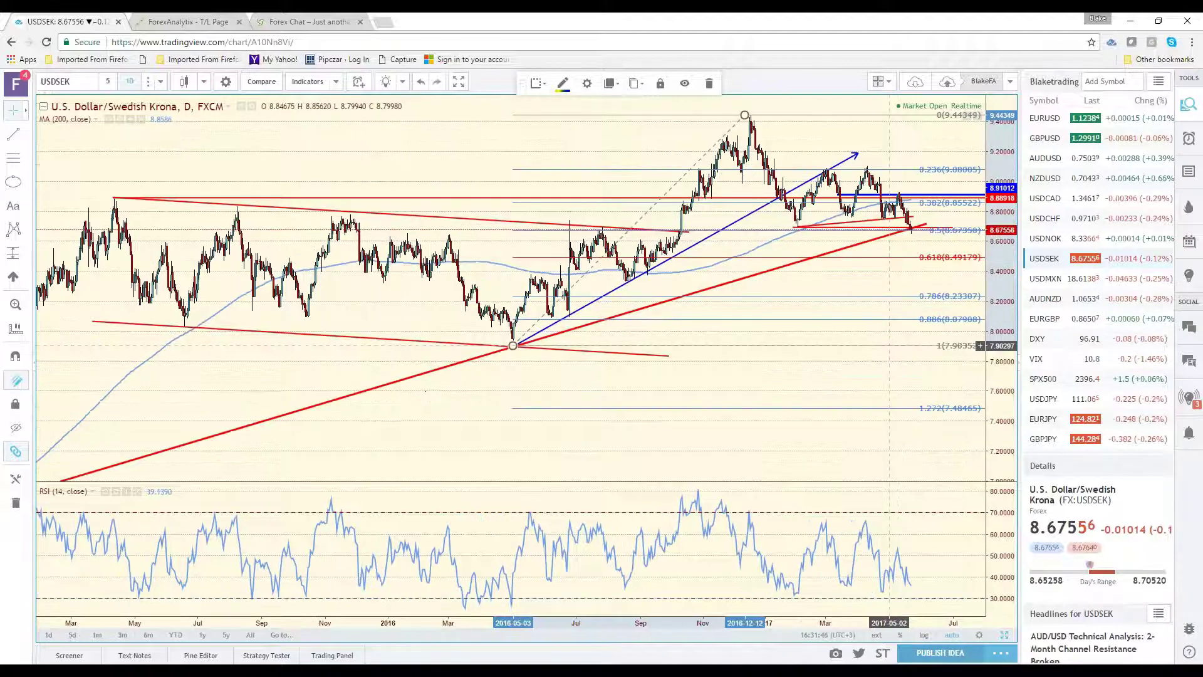
pyautogui.scroll(-2, 889, 345)
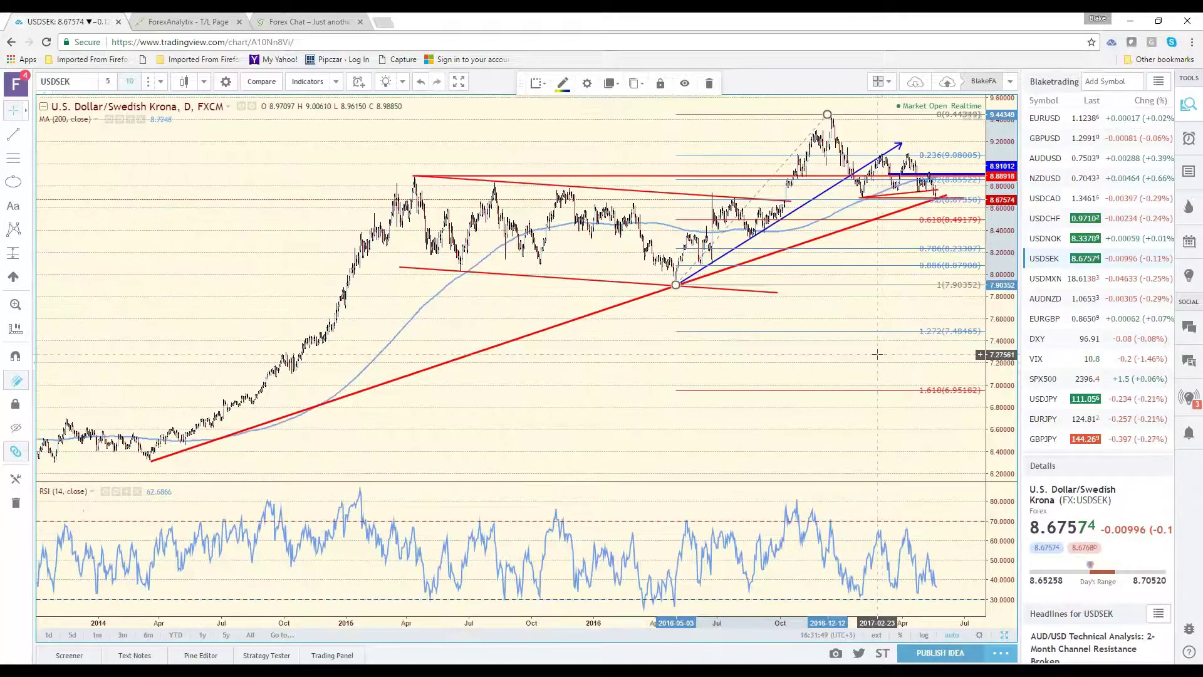
pyautogui.click(161, 82)
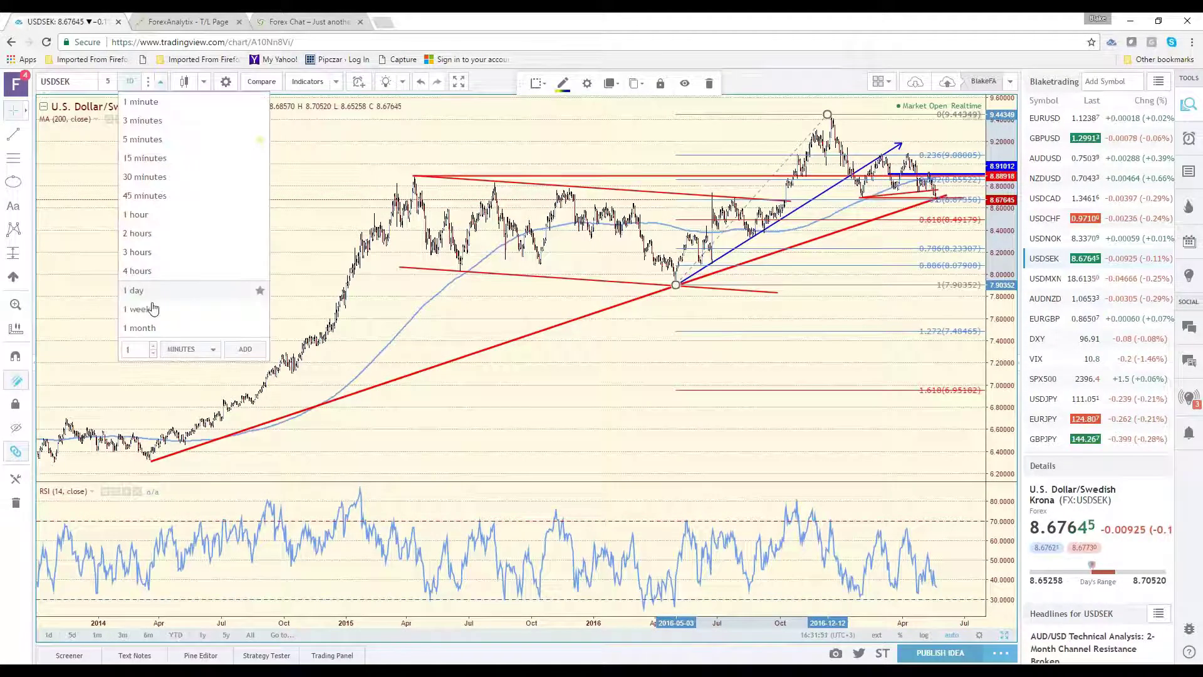
pyautogui.click(153, 309)
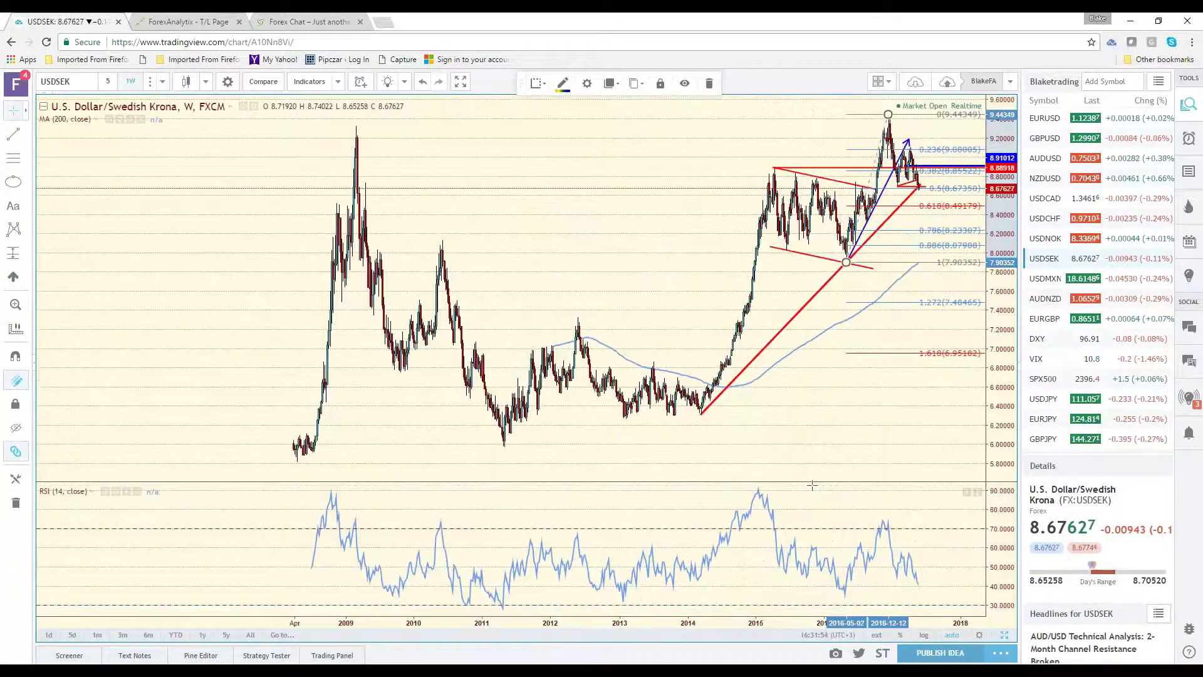
pyautogui.scroll(2, 767, 306)
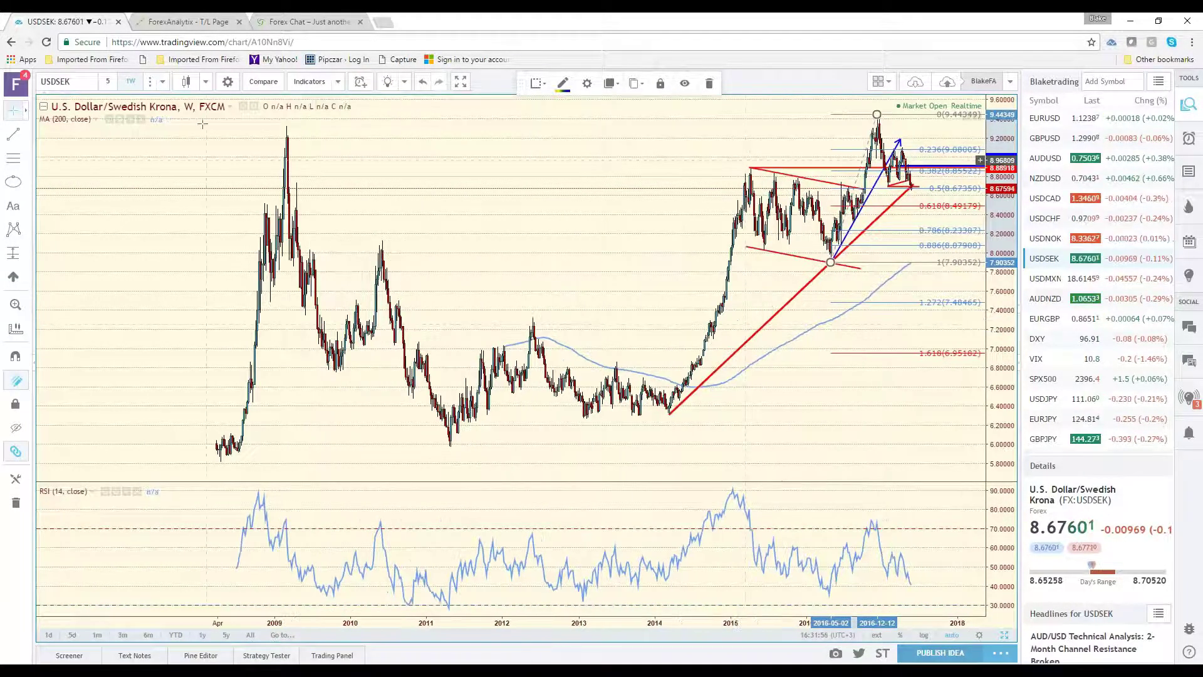
pyautogui.click(13, 133)
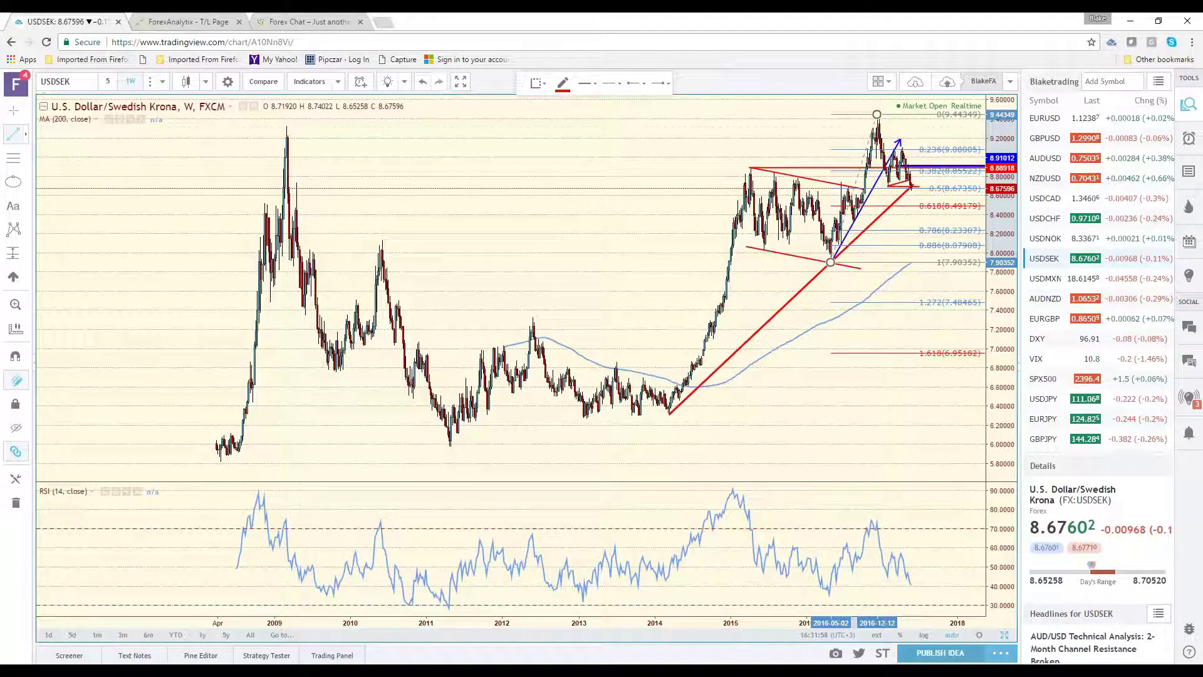
pyautogui.click(286, 126)
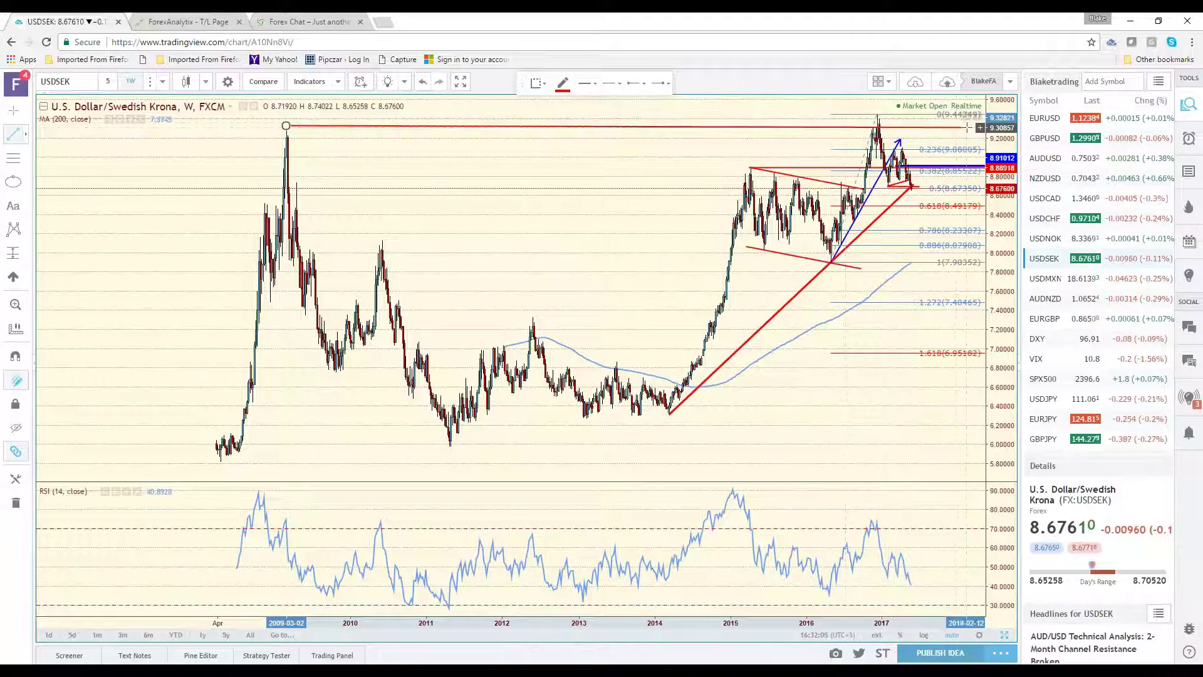
pyautogui.click(965, 127)
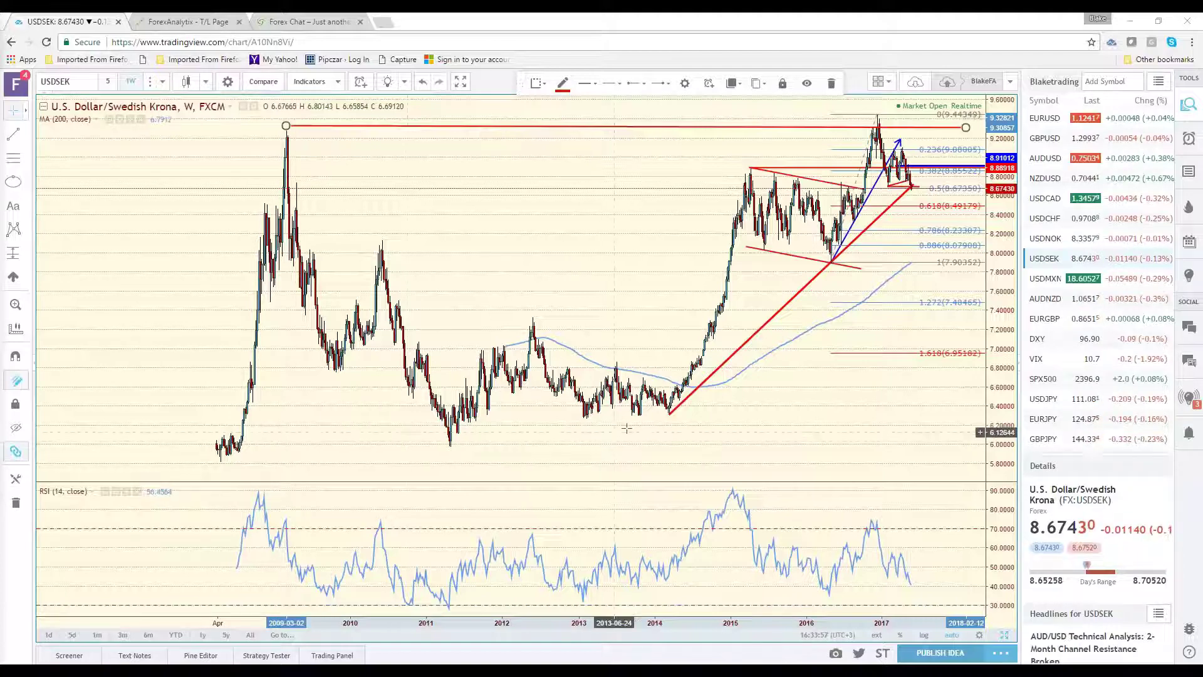
pyautogui.scroll(1, 849, 408)
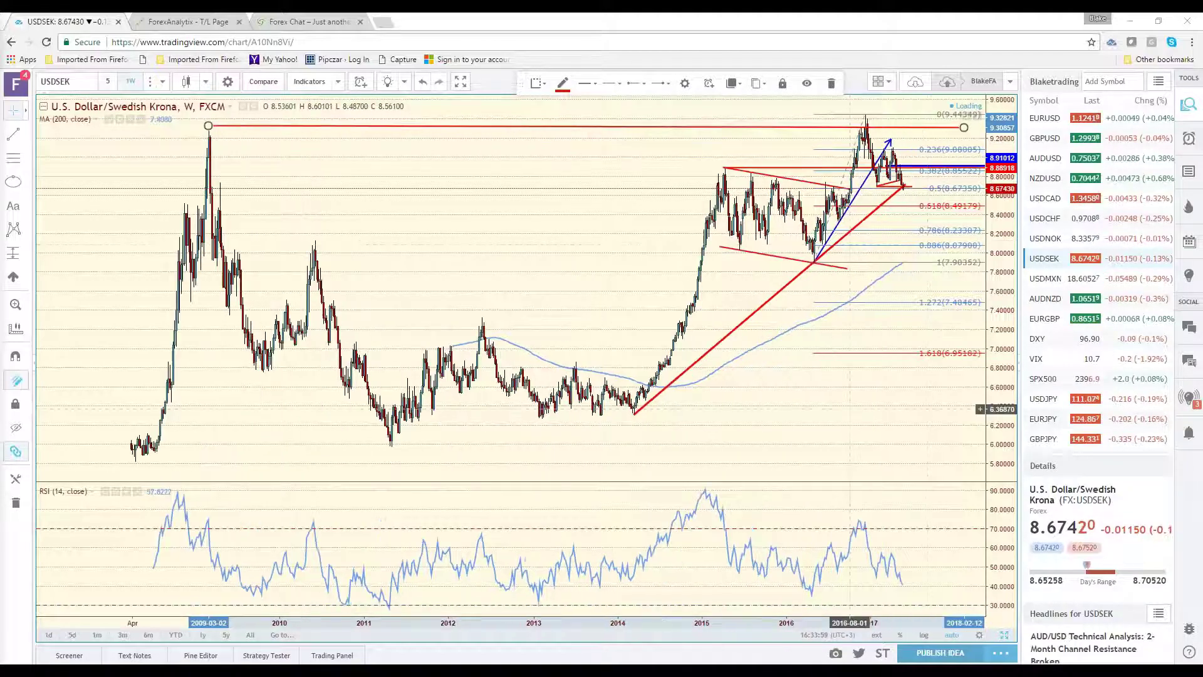
pyautogui.scroll(2, 849, 409)
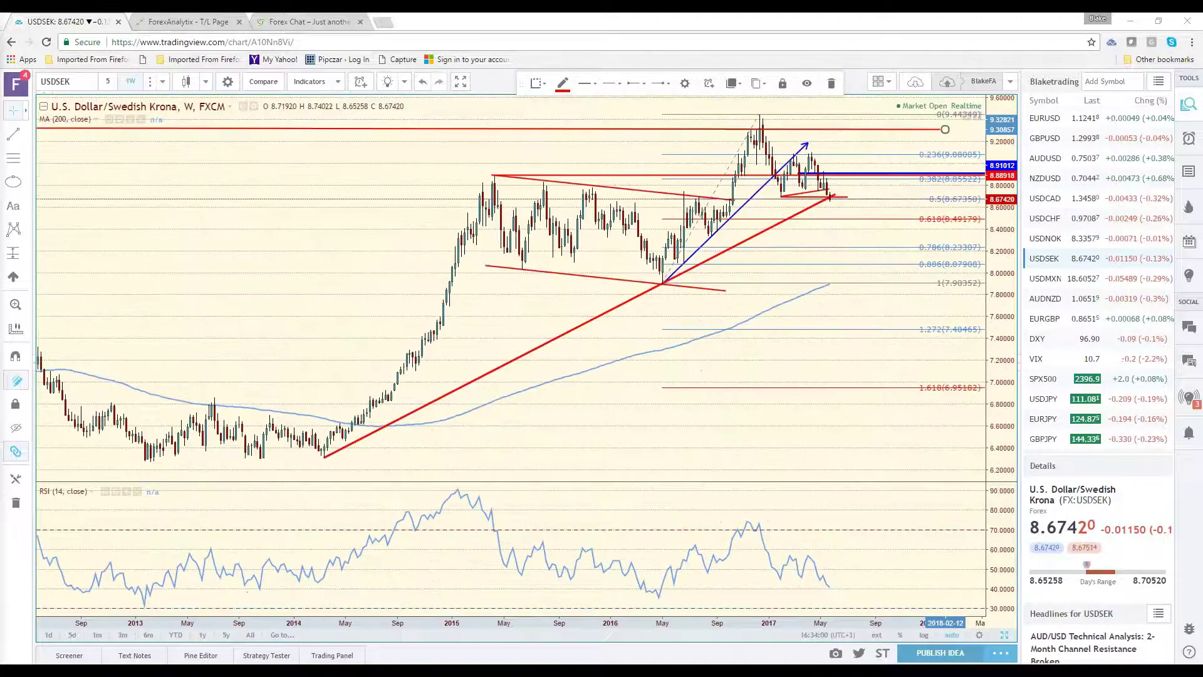
pyautogui.scroll(-3, 849, 414)
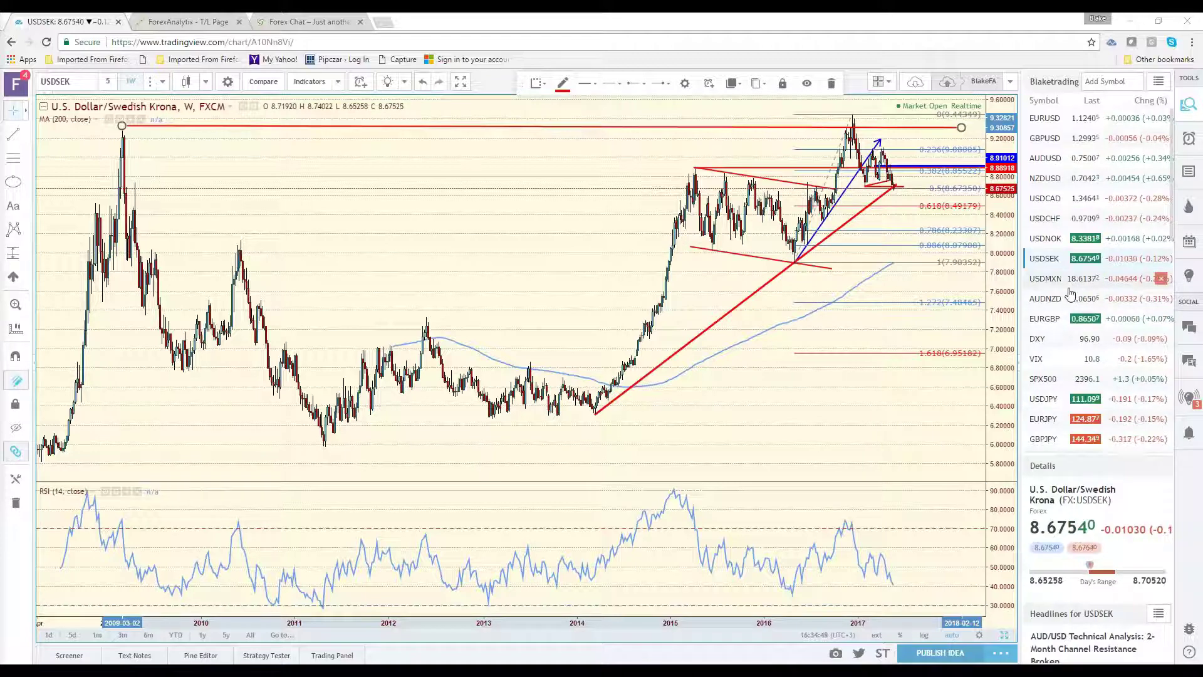
pyautogui.scroll(-4, 1071, 293)
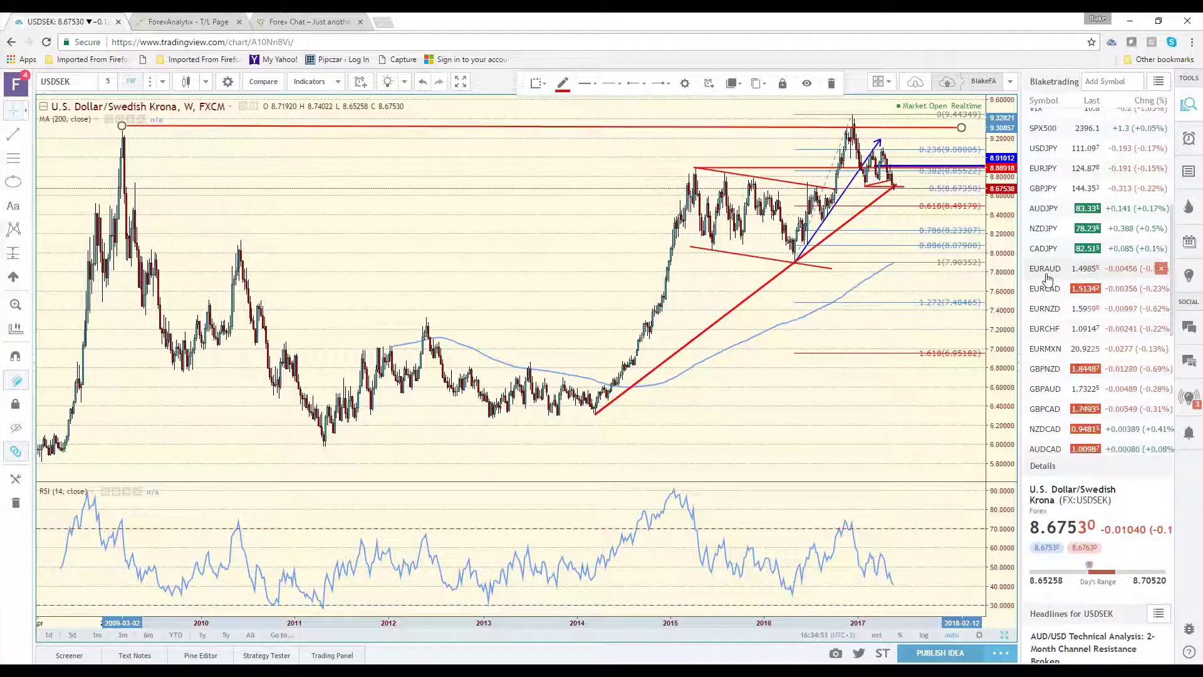
# Open EURAUD on 1-day candles and zoom out to show history back to 2015
pyautogui.click(1048, 278)
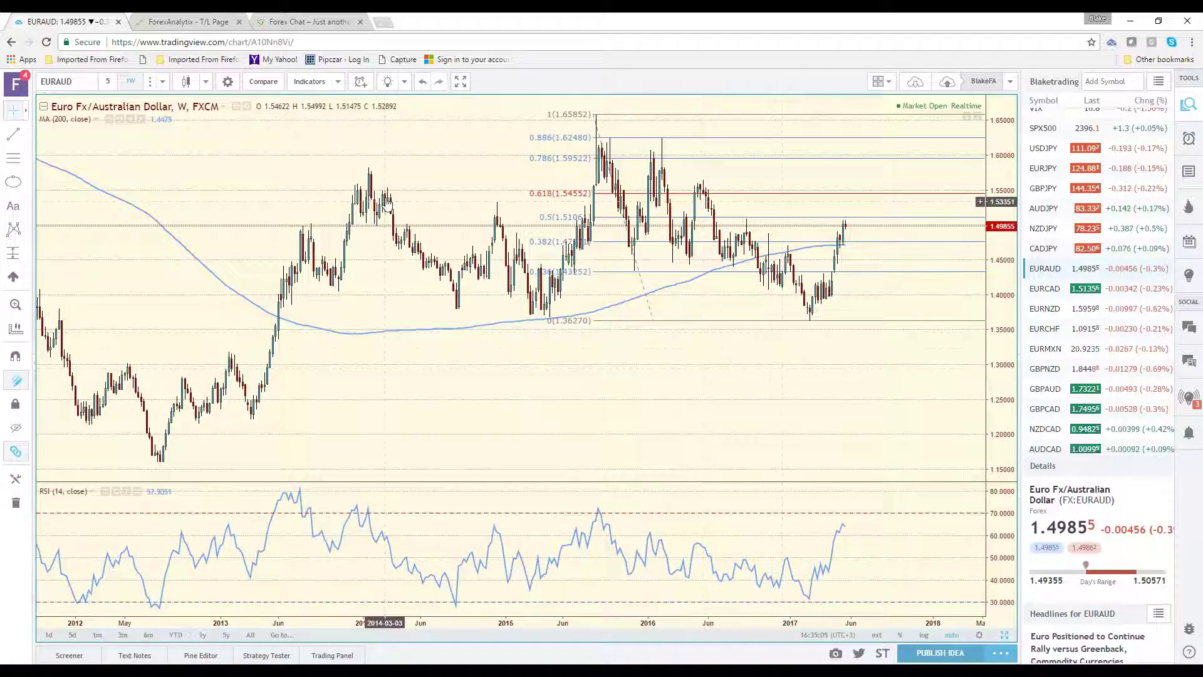
pyautogui.click(163, 81)
pyautogui.click(184, 292)
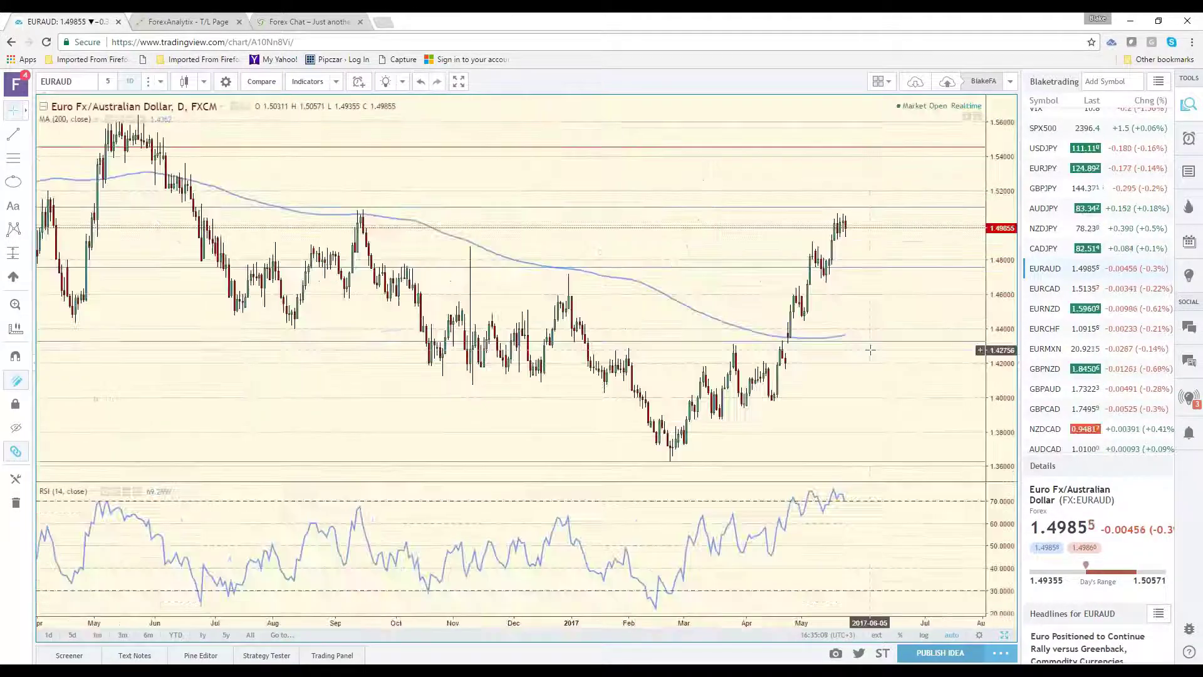
pyautogui.scroll(-2, 870, 351)
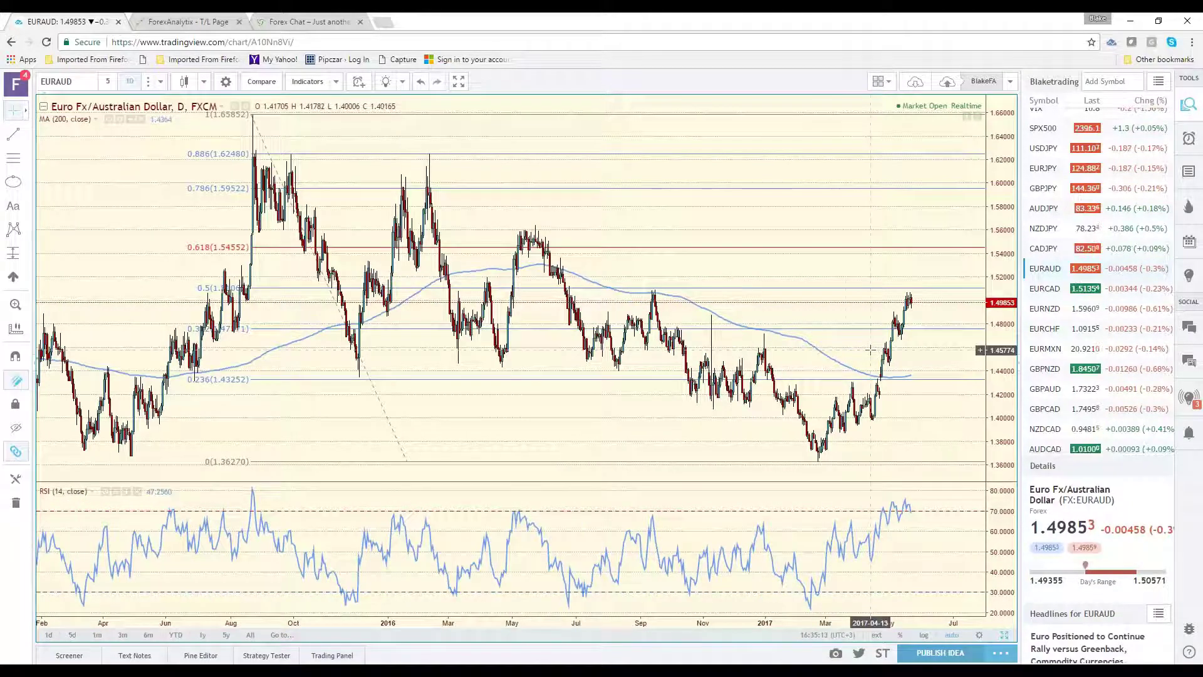
# Draw a falling trend line on EURAUD from the August 2015 high across the early-2016 peak
pyautogui.click(13, 135)
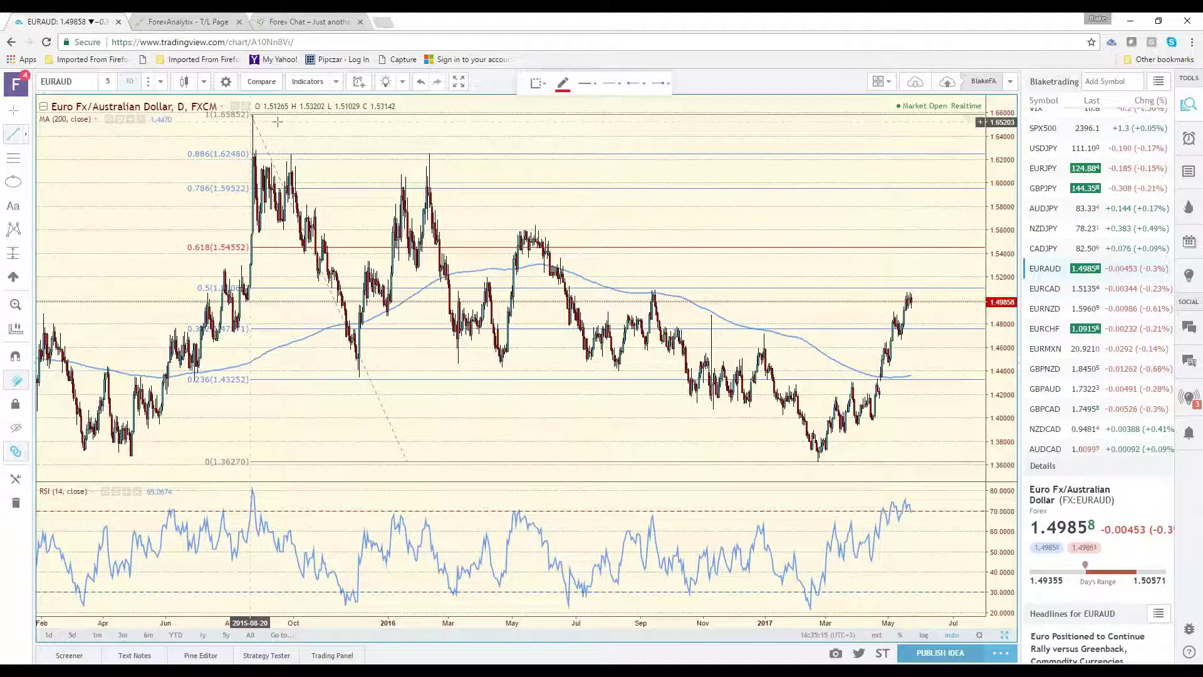
pyautogui.click(253, 116)
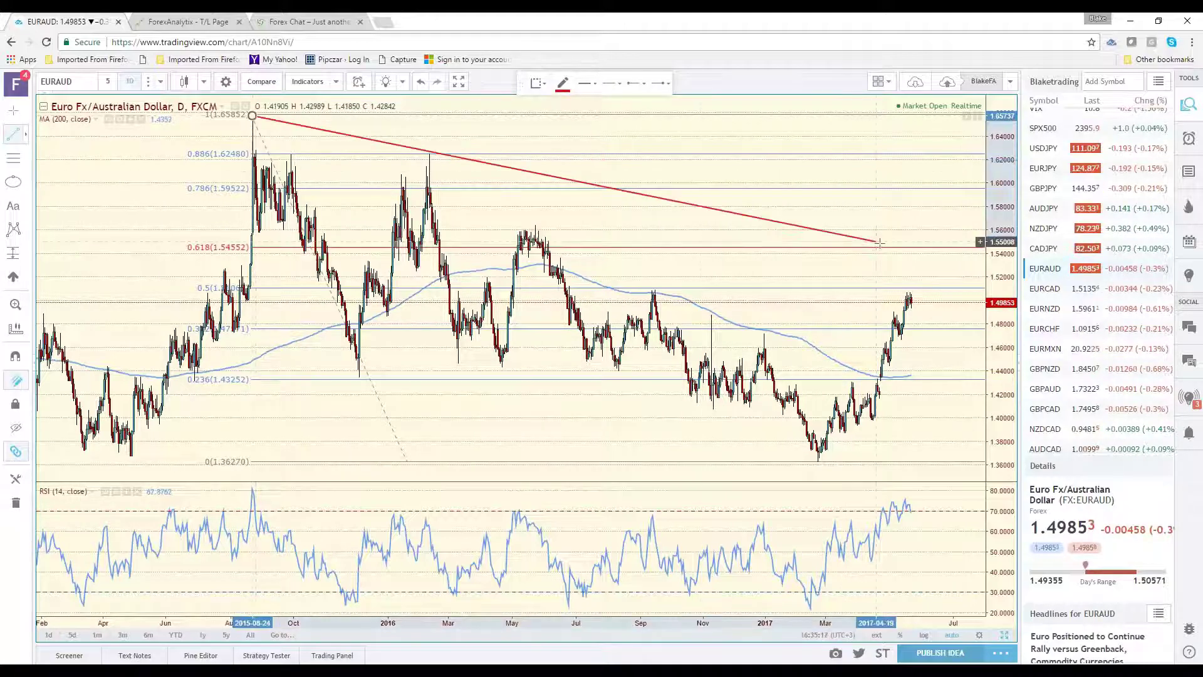
pyautogui.click(935, 259)
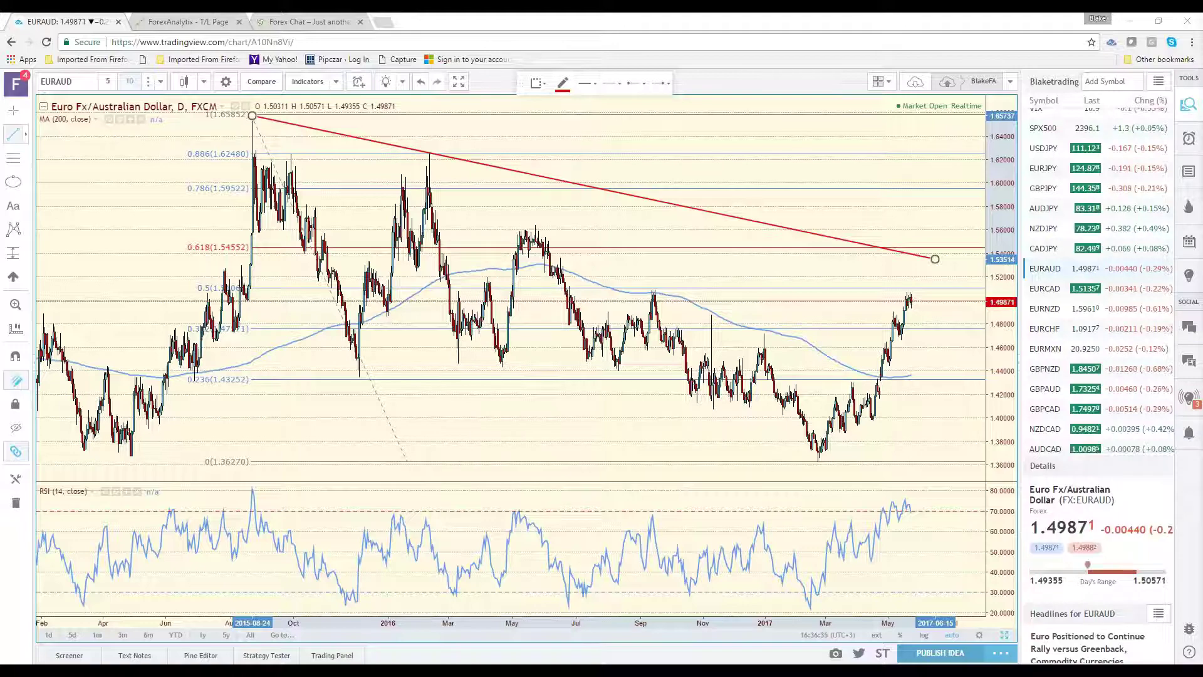
pyautogui.click(1037, 293)
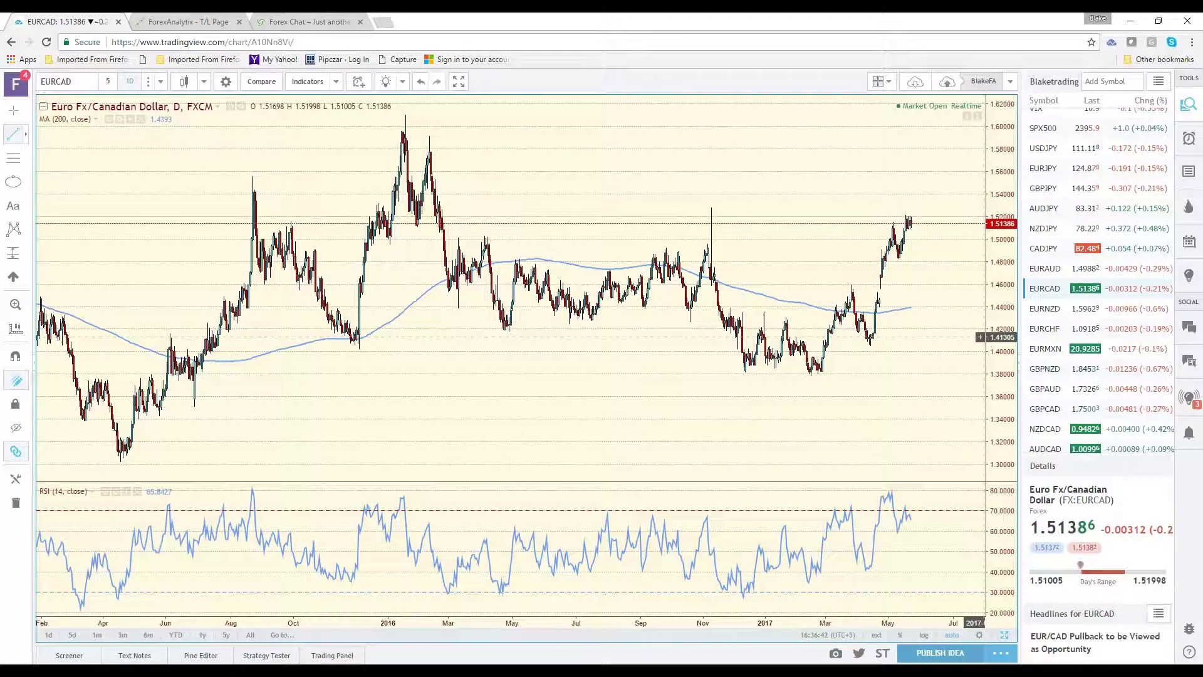
pyautogui.click(1050, 266)
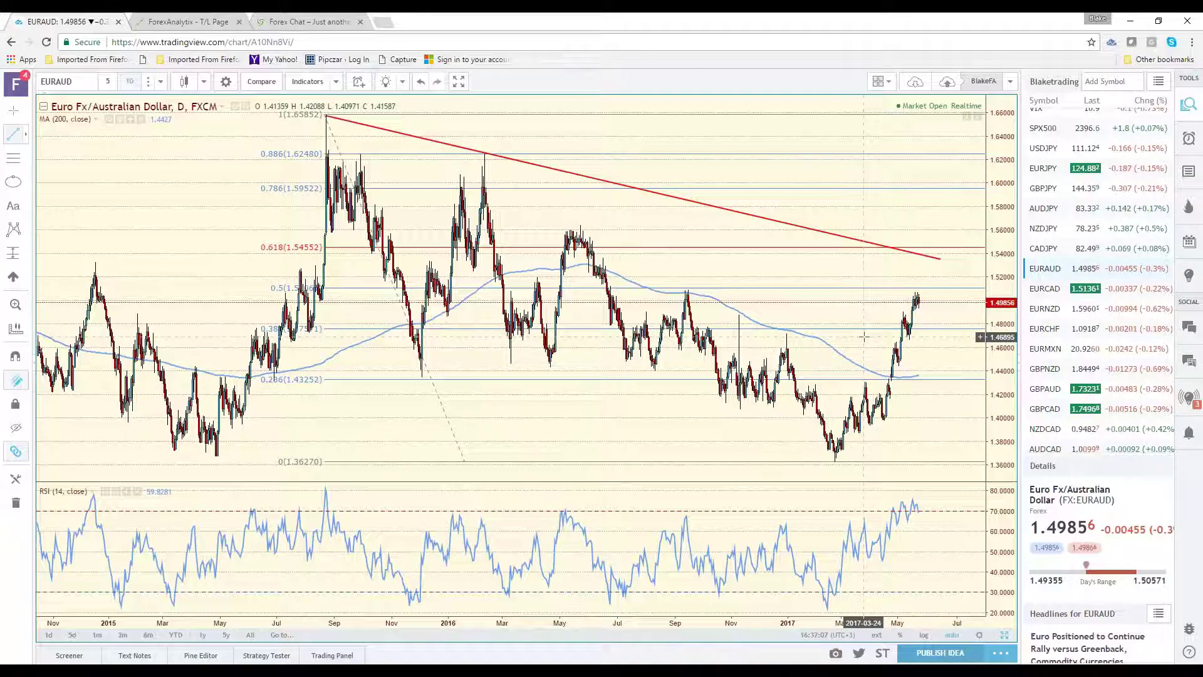
# Draw a level red line at 1.51005 from the mid-2016 high past the latest candles
pyautogui.click(902, 286)
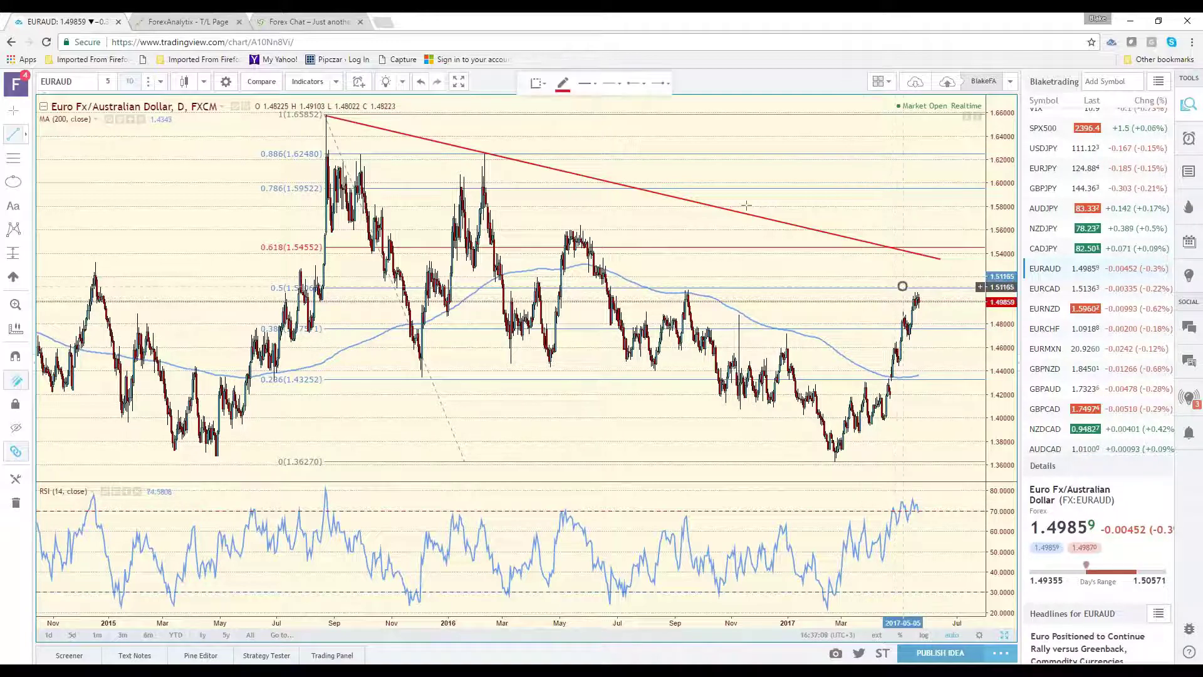
pyautogui.click(645, 288)
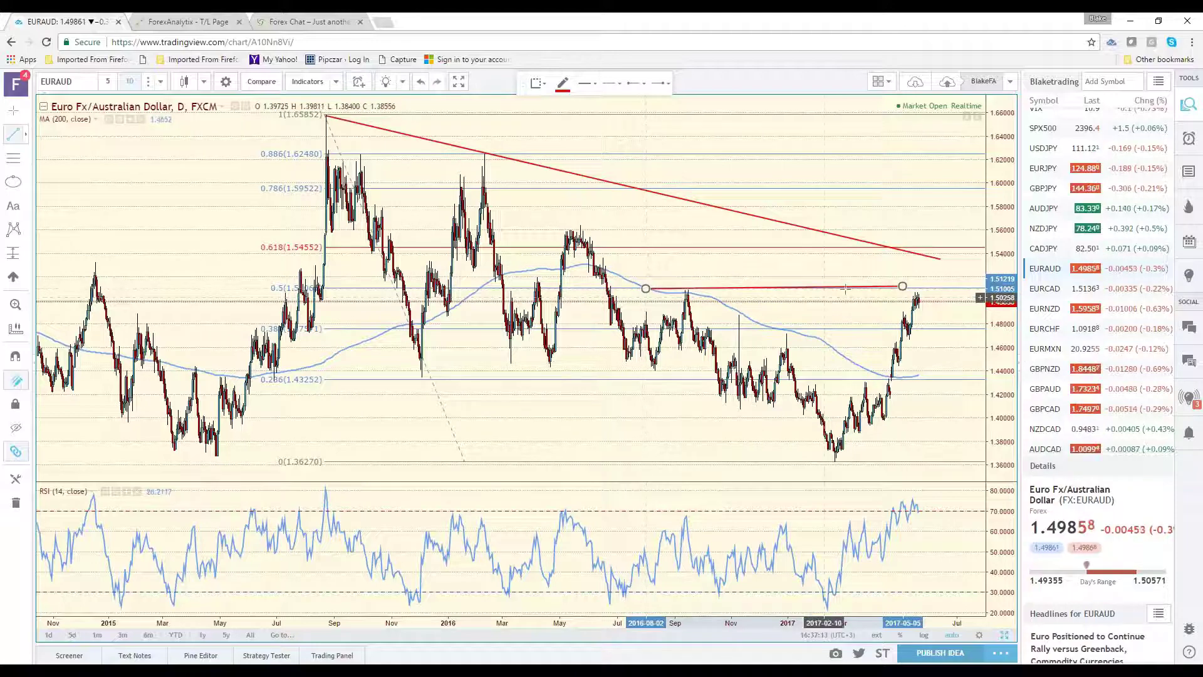
pyautogui.moveTo(903, 285); pyautogui.dragTo(971, 288)
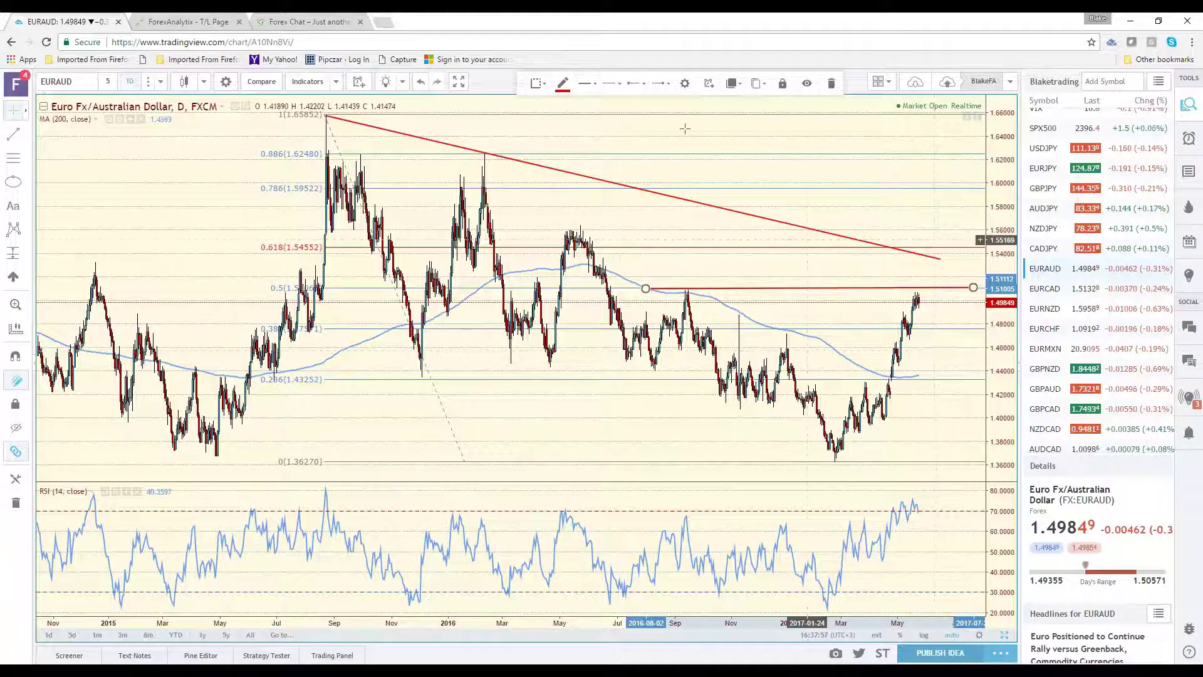
pyautogui.scroll(3, 1091, 351)
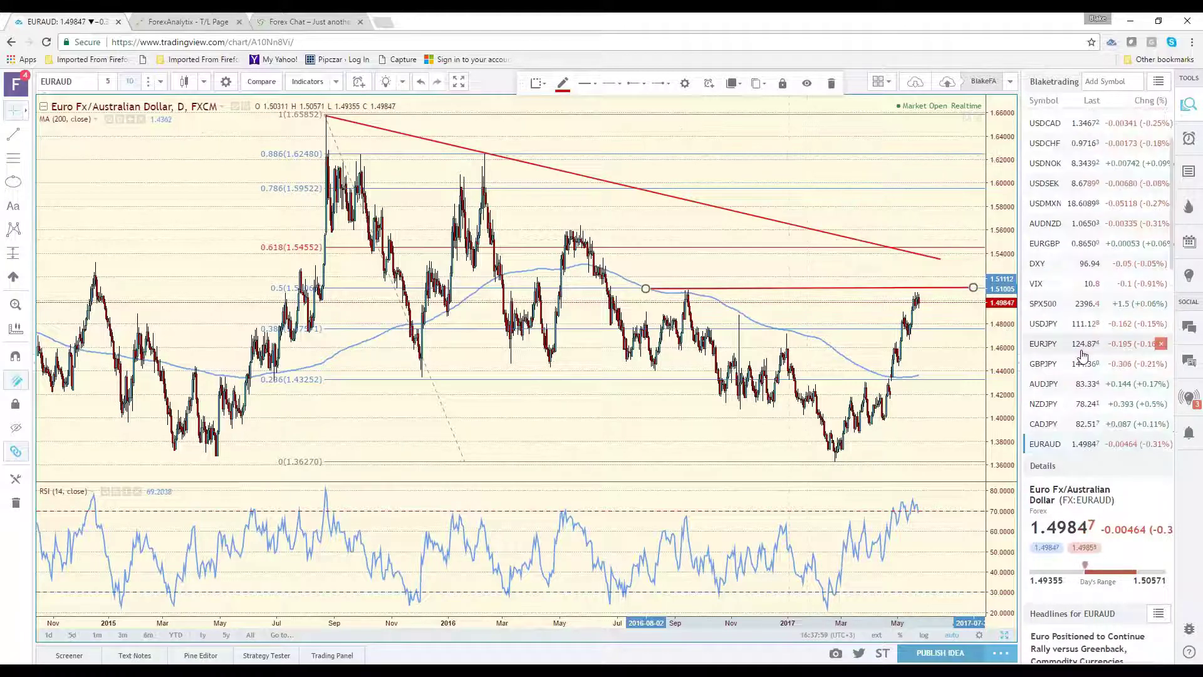
# Open the SPX500 daily chart, zoom in, and check the current date and time
pyautogui.click(1045, 304)
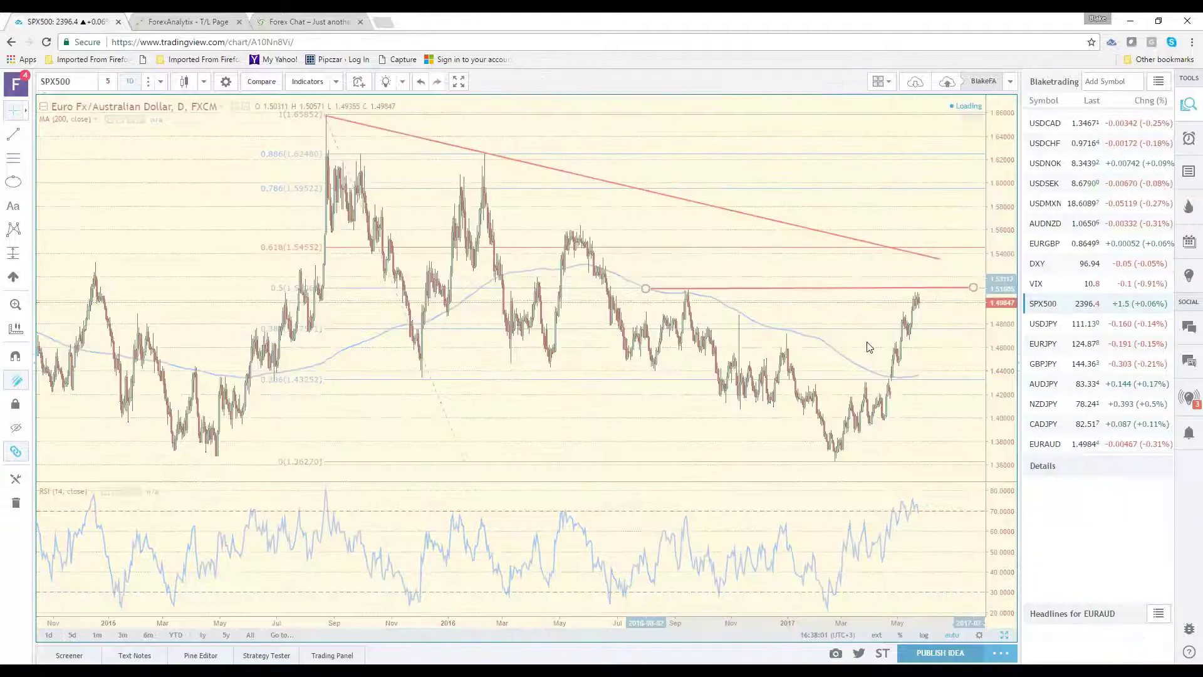
pyautogui.scroll(5, 779, 351)
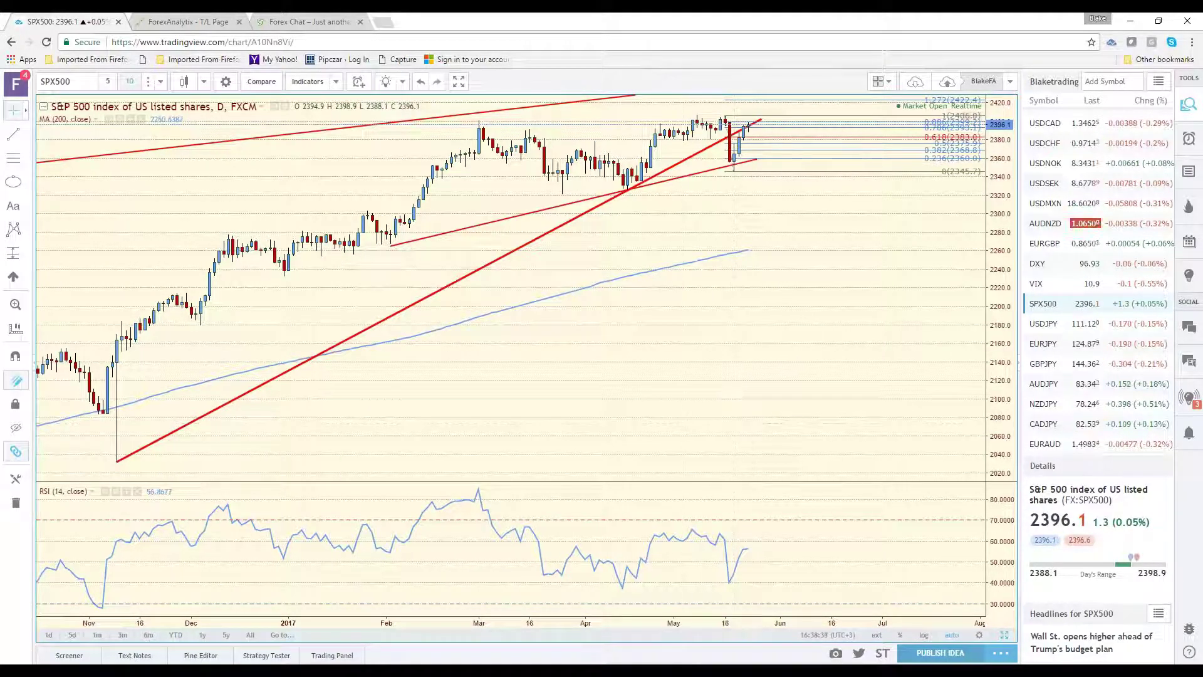
pyautogui.click(1178, 672)
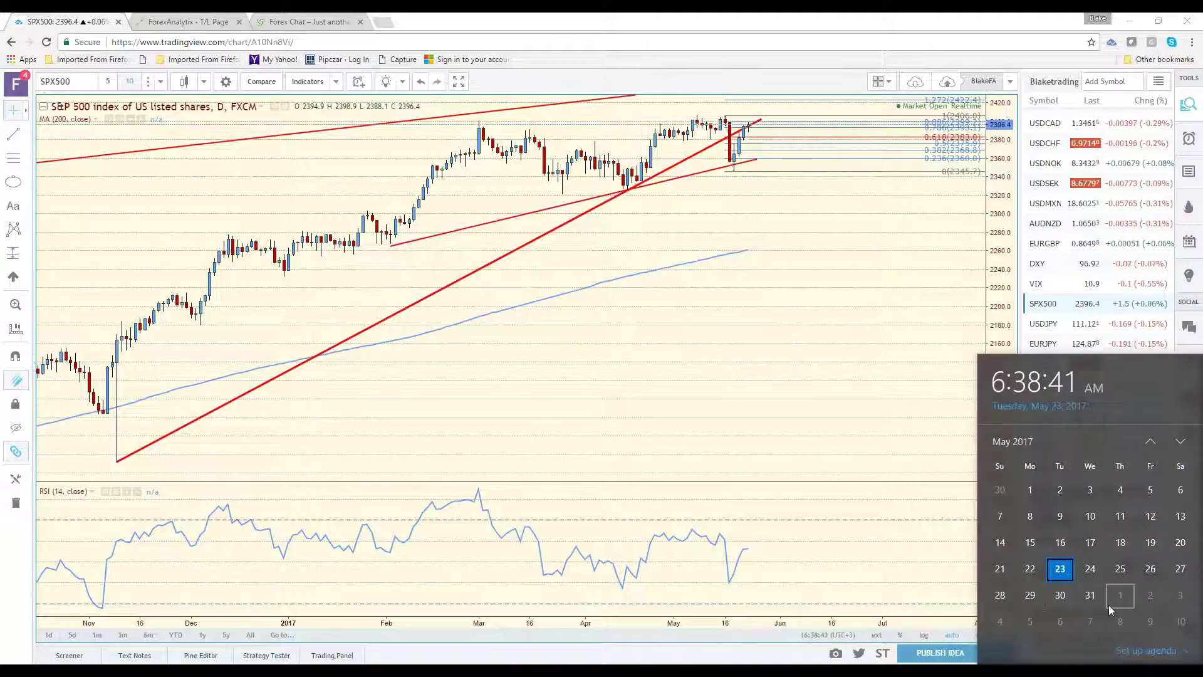
# Dismiss the Windows calendar and bring up the VIX daily chart
pyautogui.press('Escape')
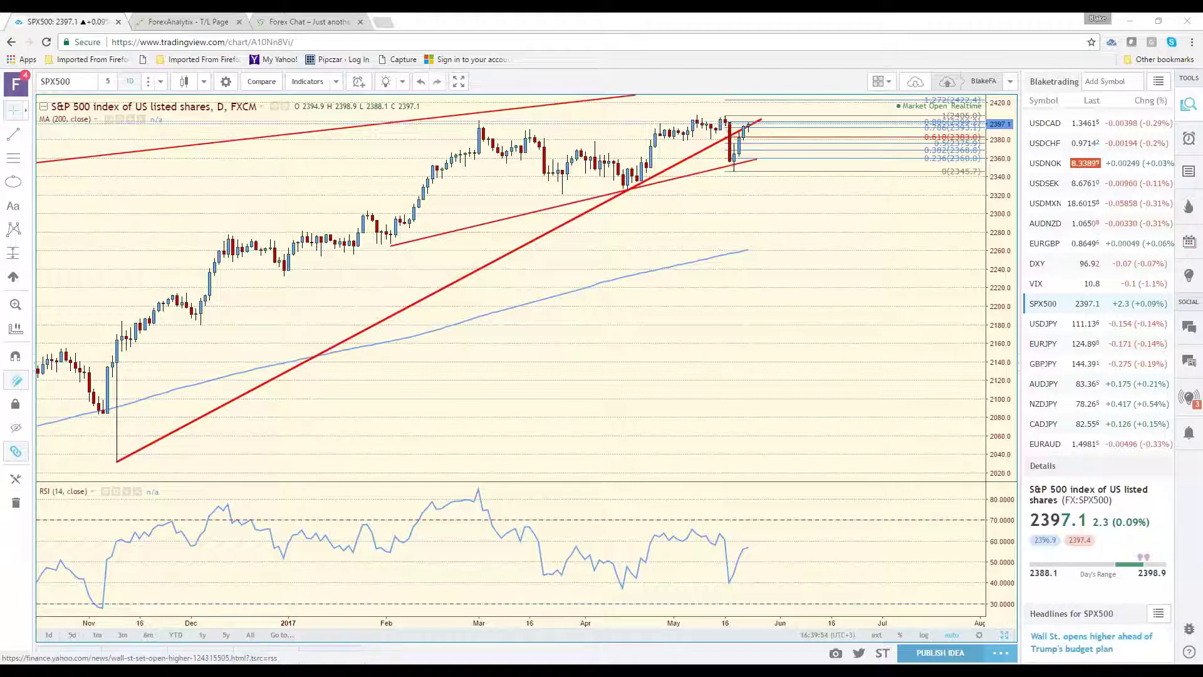
pyautogui.click(1037, 284)
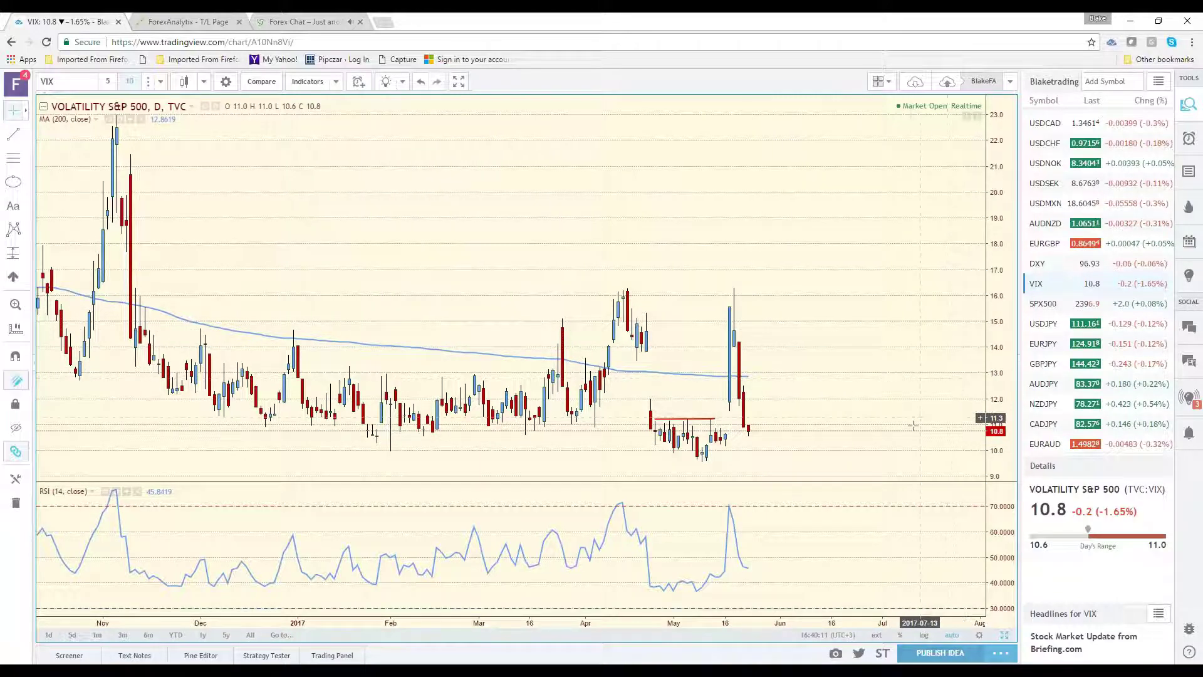
# Zoom the VIX daily chart out to about eighteen months of history from February
pyautogui.scroll(-1, 910, 428)
pyautogui.scroll(-1, 910, 428)
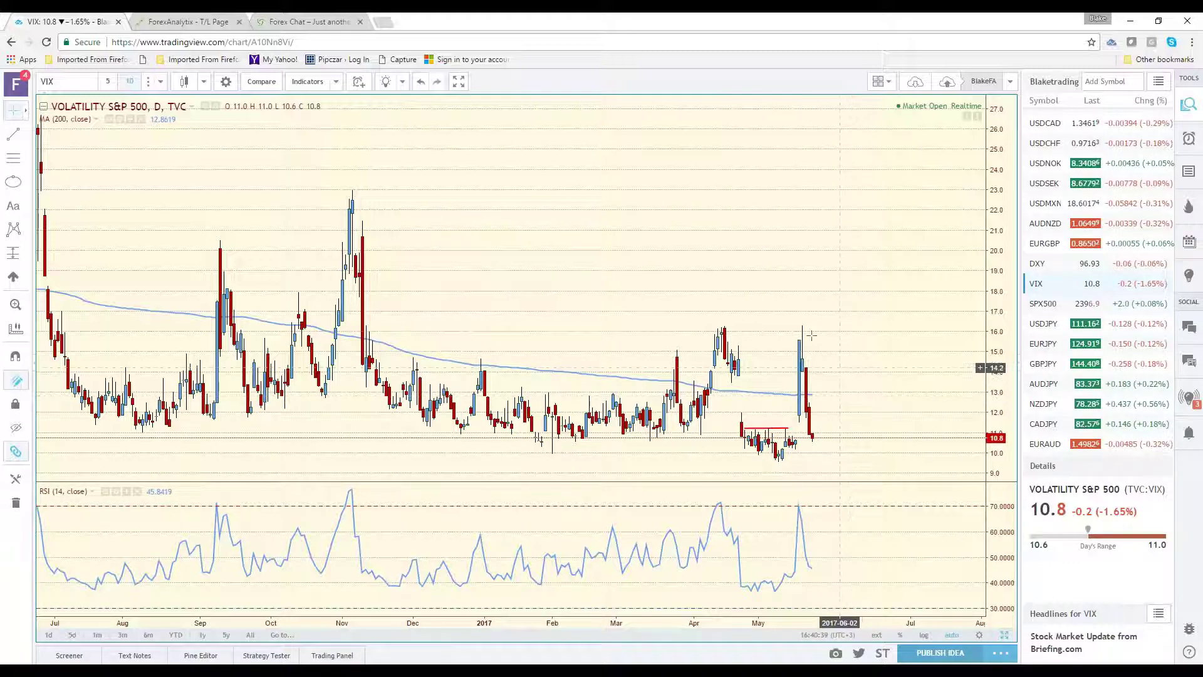
pyautogui.scroll(-4, 755, 330)
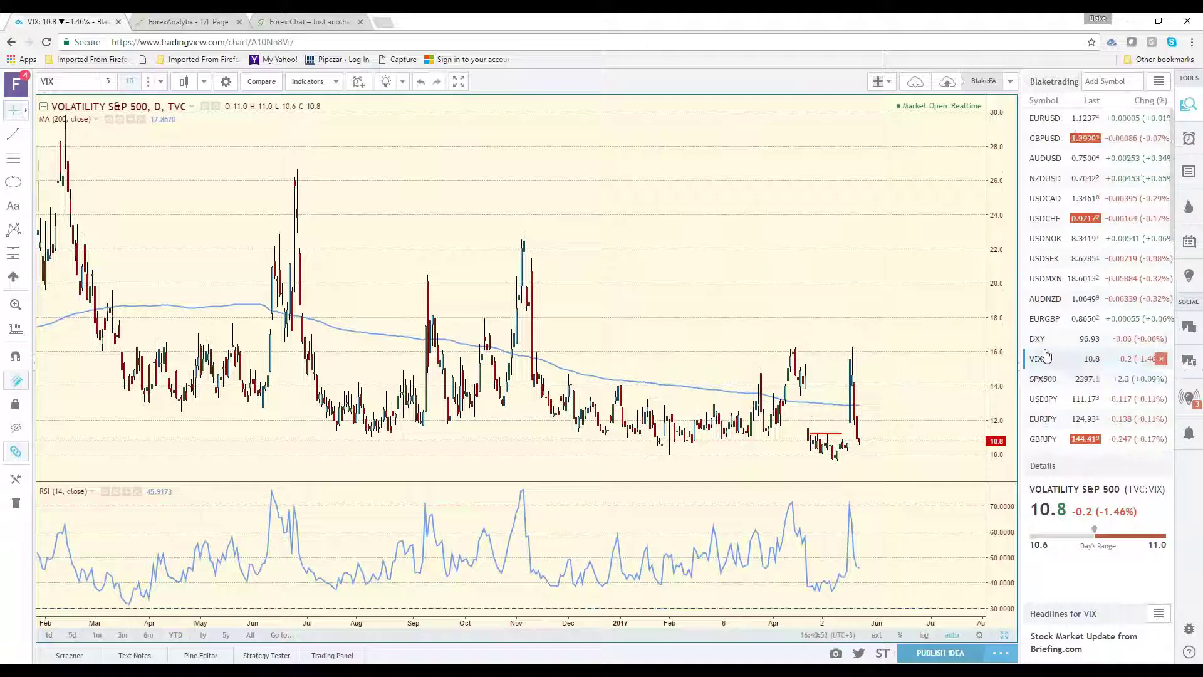
pyautogui.scroll(1, 1046, 355)
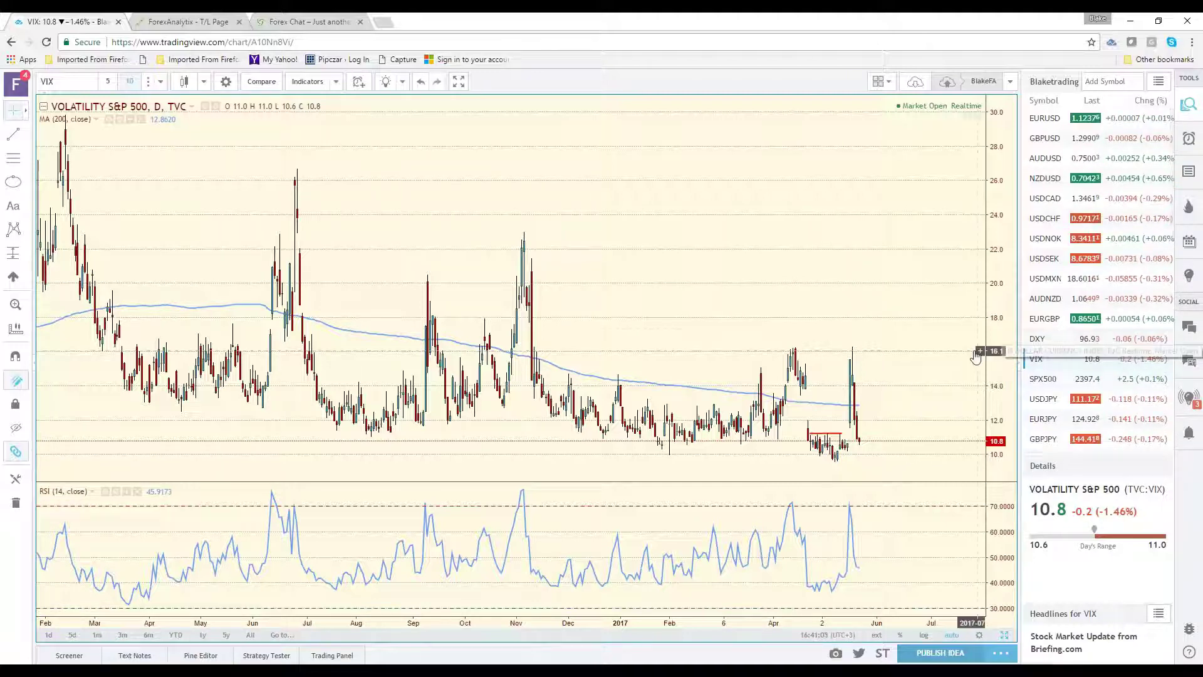
# Draw a red horizontal line near 16.3 from the late-March VIX high past the May spike
pyautogui.click(13, 133)
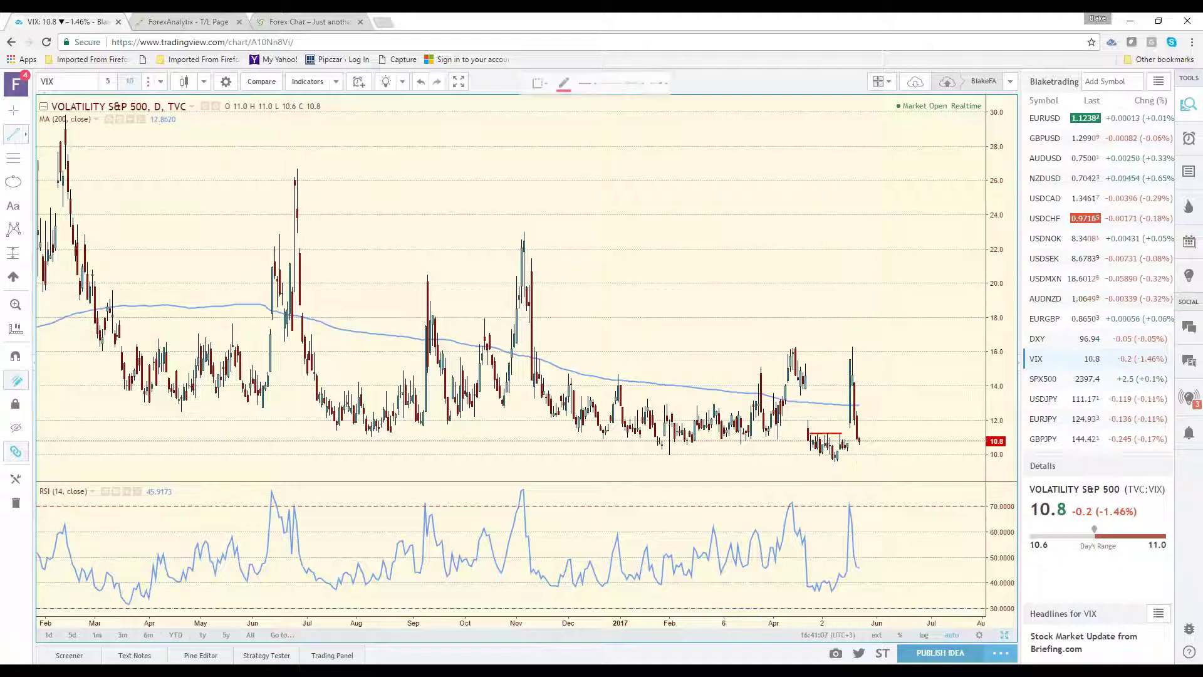
pyautogui.click(755, 345)
pyautogui.click(920, 346)
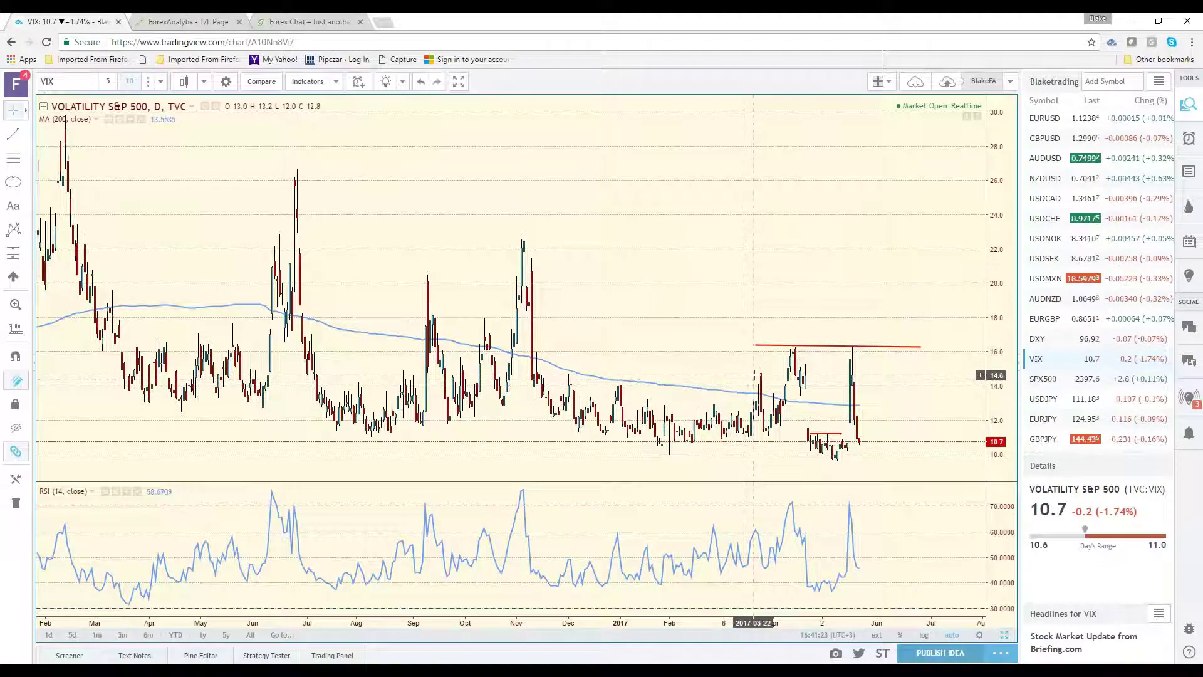
pyautogui.scroll(-2, 687, 414)
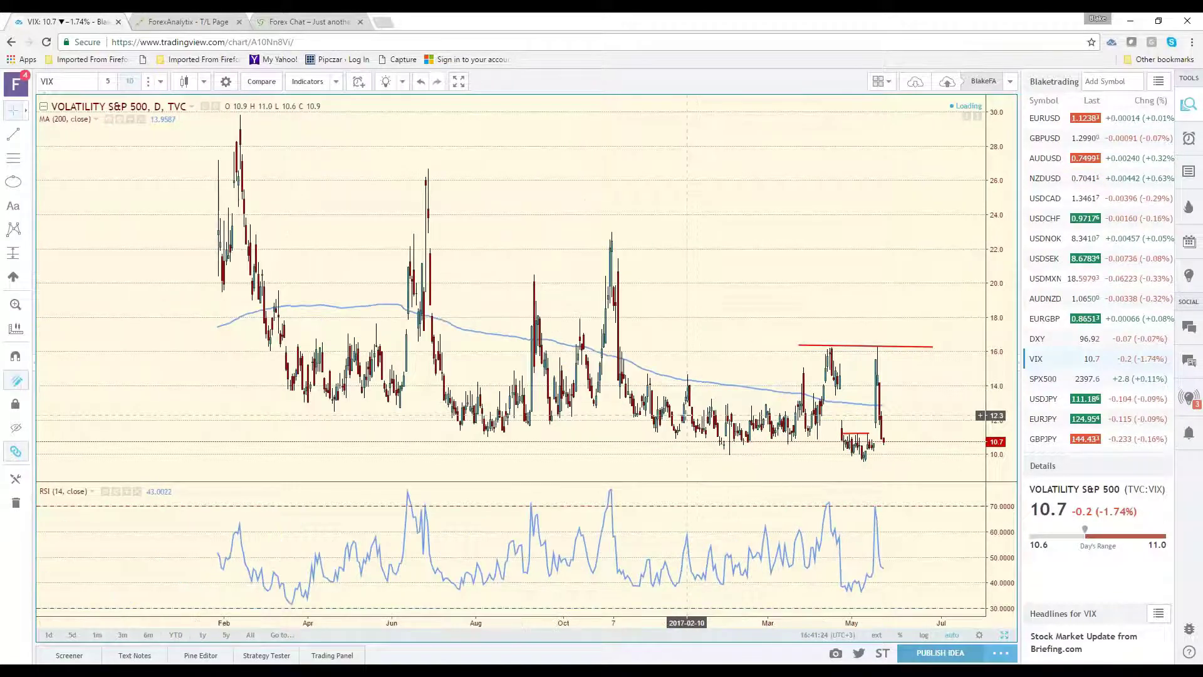
# Draw a falling trend line from the early-2016 VIX peak down to the May 2017 highs
pyautogui.scroll(-2, 687, 415)
pyautogui.hotkey('alt', 't')
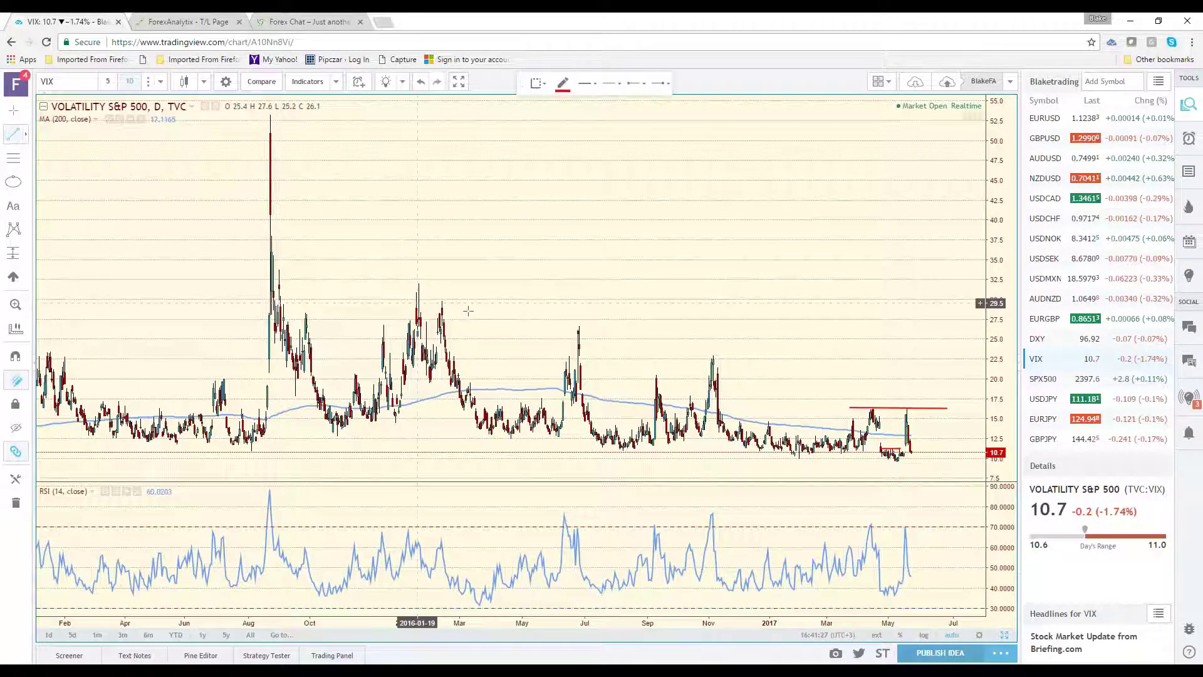
pyautogui.click(415, 281)
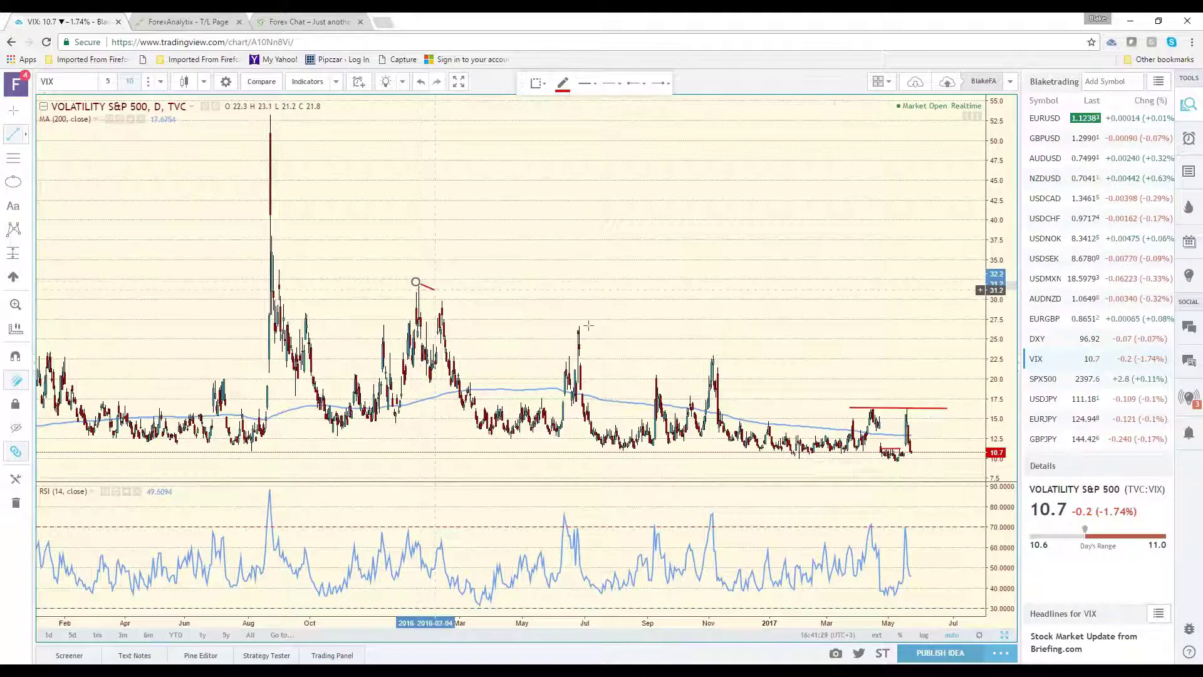
pyautogui.click(939, 417)
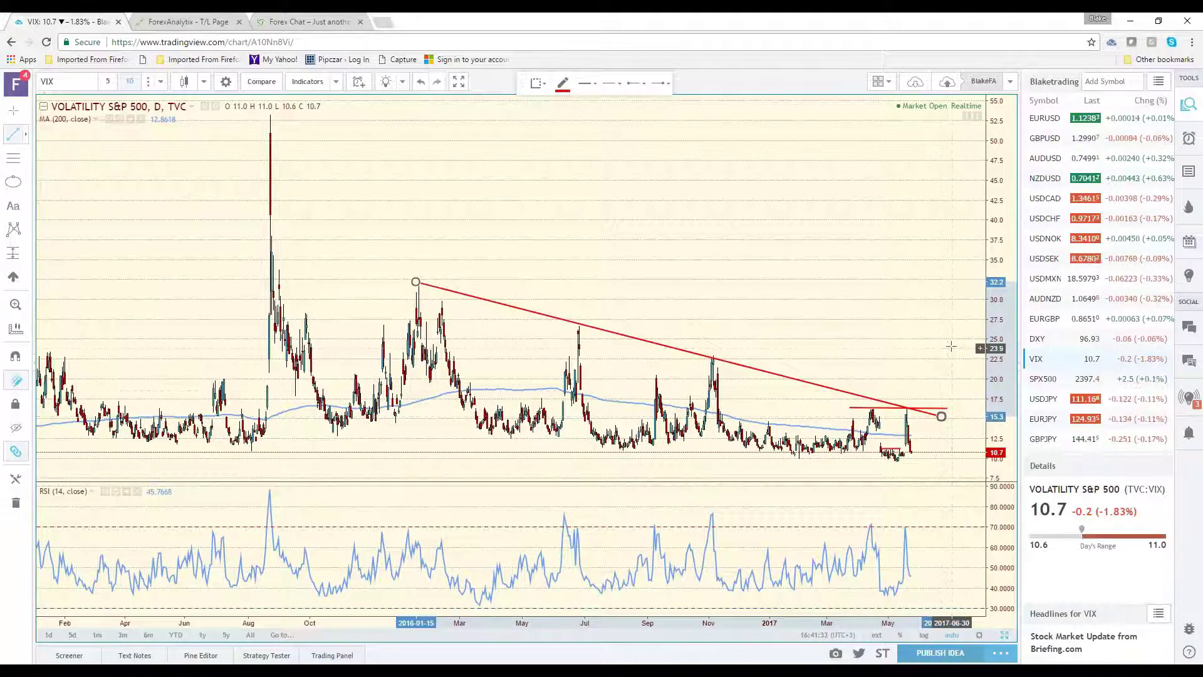
pyautogui.click(864, 420)
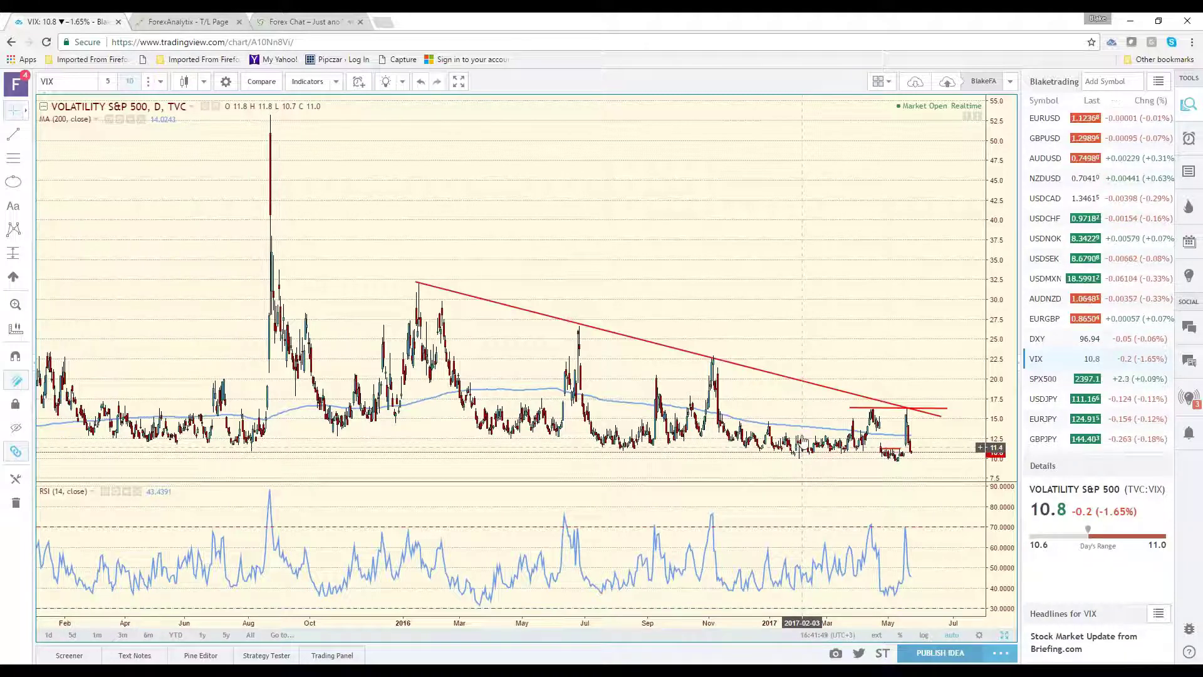
# On USDJPY, clone the red trend line lower toward 108 and extend the falling line into June
pyautogui.click(1044, 400)
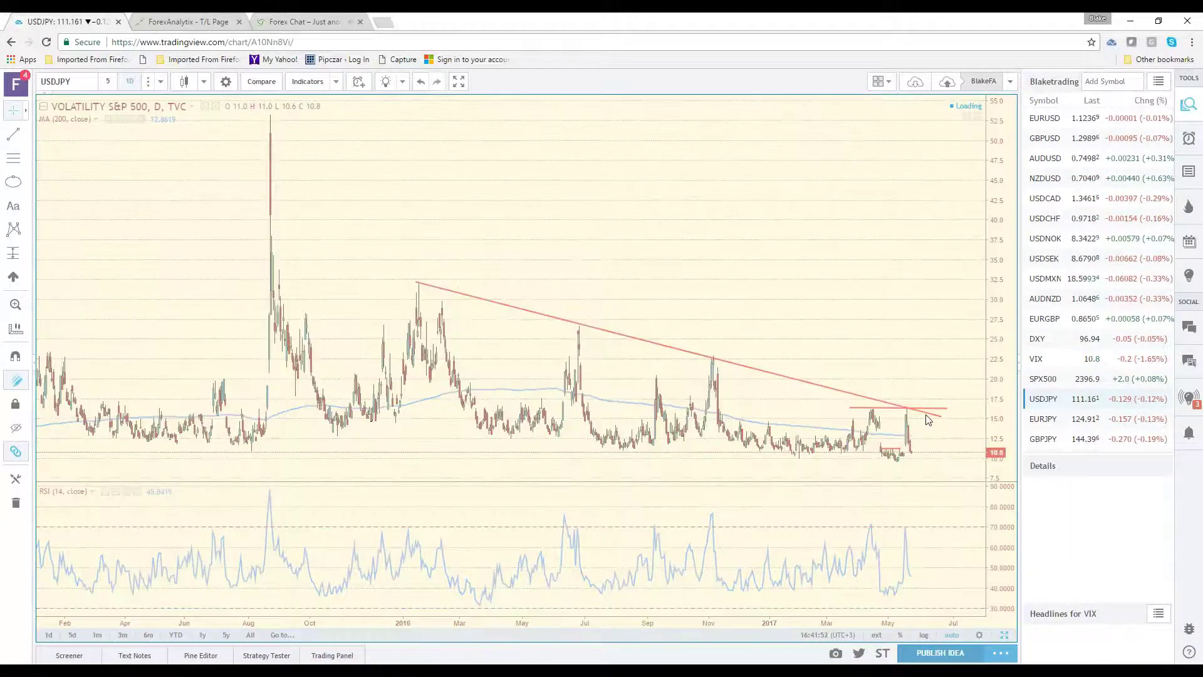
pyautogui.scroll(3, 833, 392)
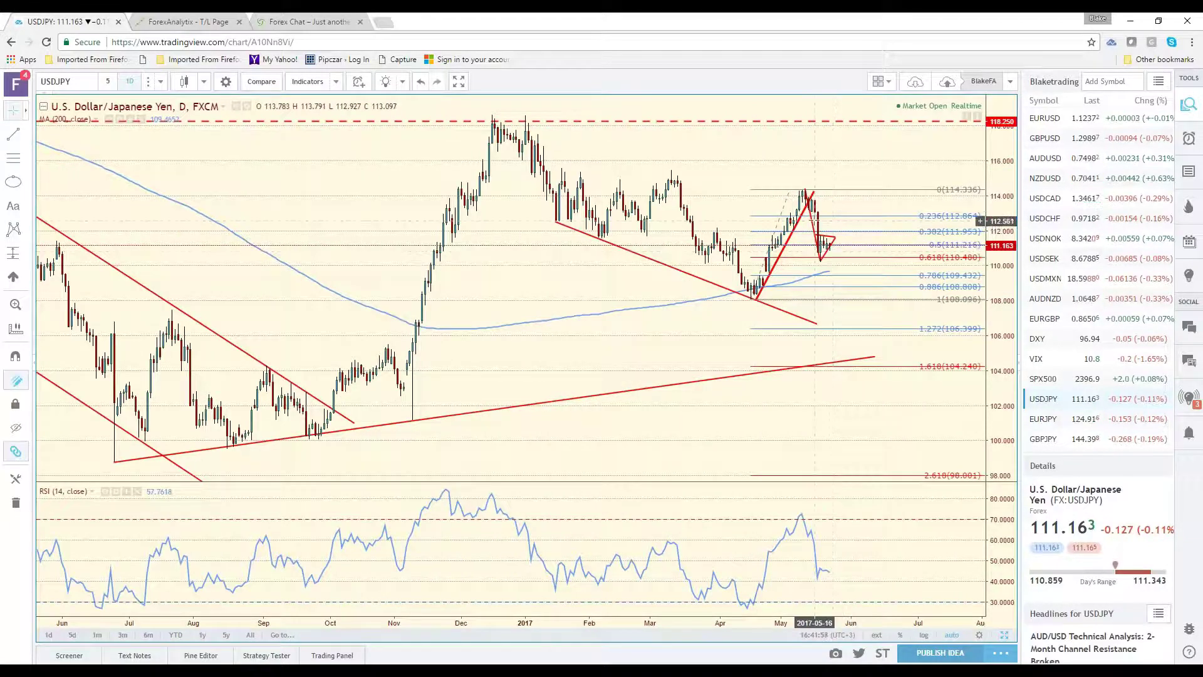
pyautogui.rightClick(814, 218)
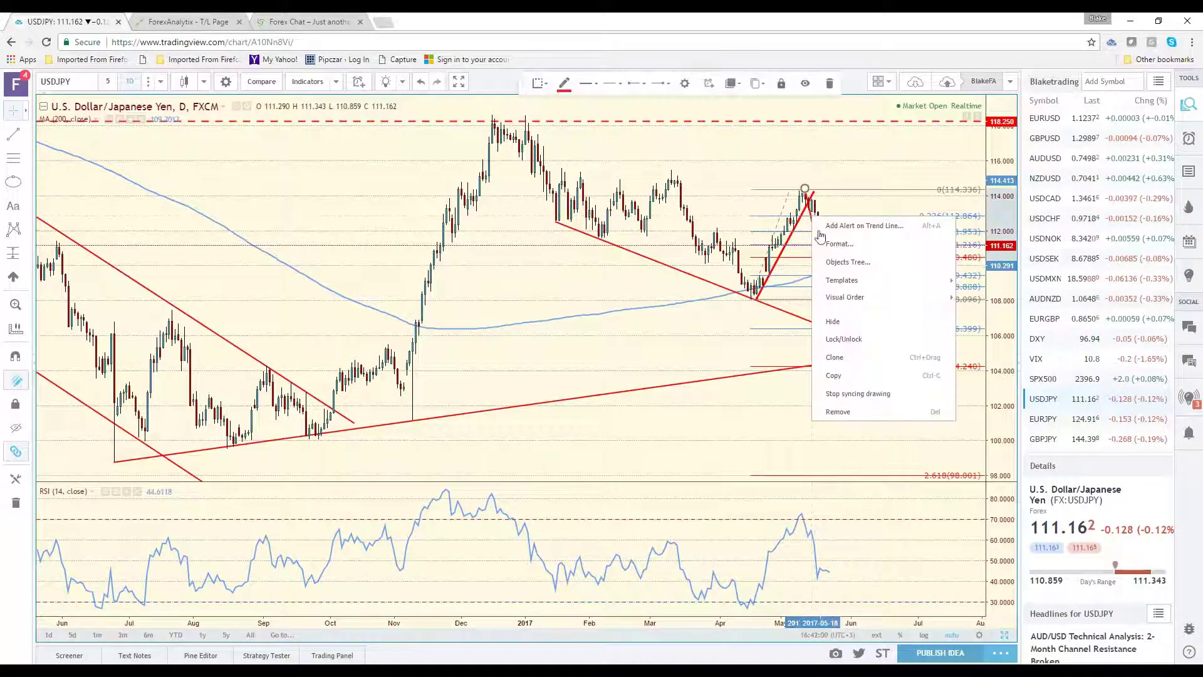
pyautogui.click(851, 357)
pyautogui.moveTo(806, 199)
pyautogui.mouseDown()
pyautogui.moveTo(837, 257)
pyautogui.moveTo(835, 248)
pyautogui.mouseUp()
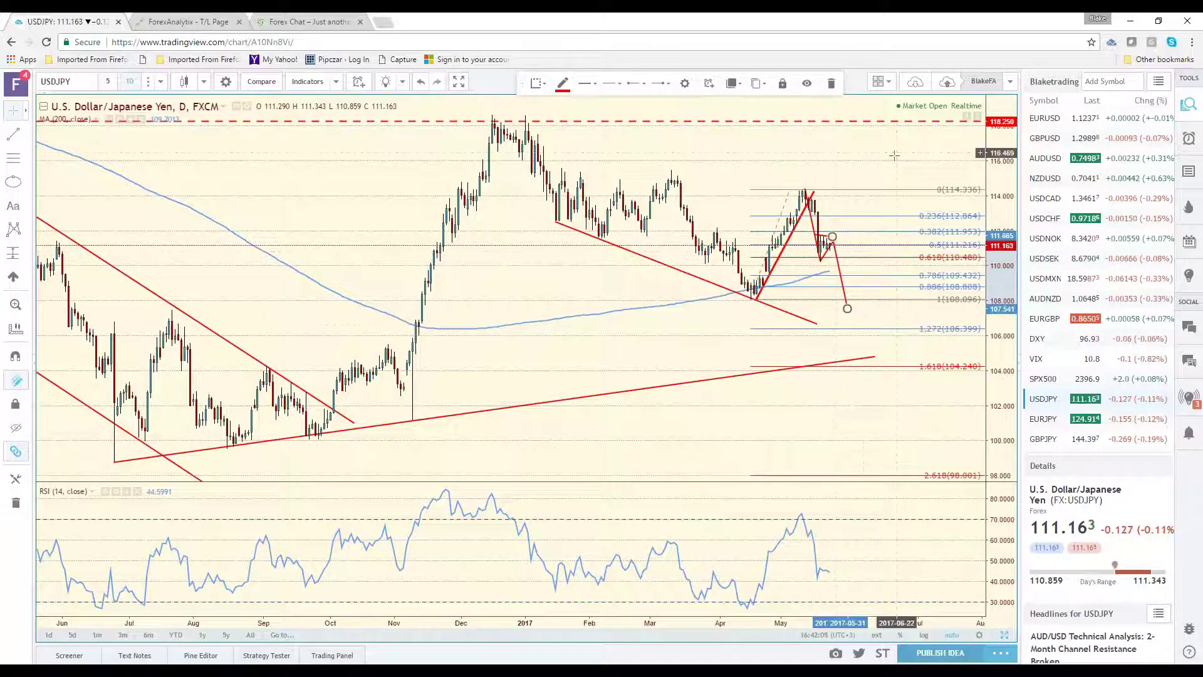
pyautogui.click(886, 212)
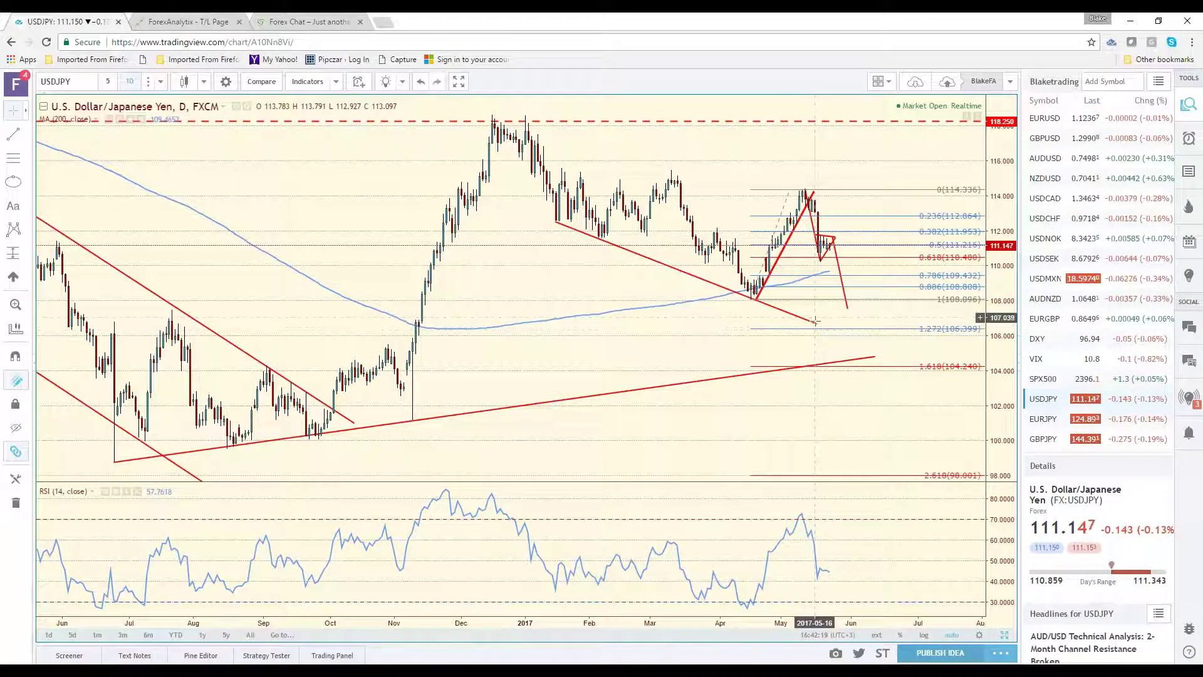
pyautogui.moveTo(814, 322); pyautogui.dragTo(896, 358)
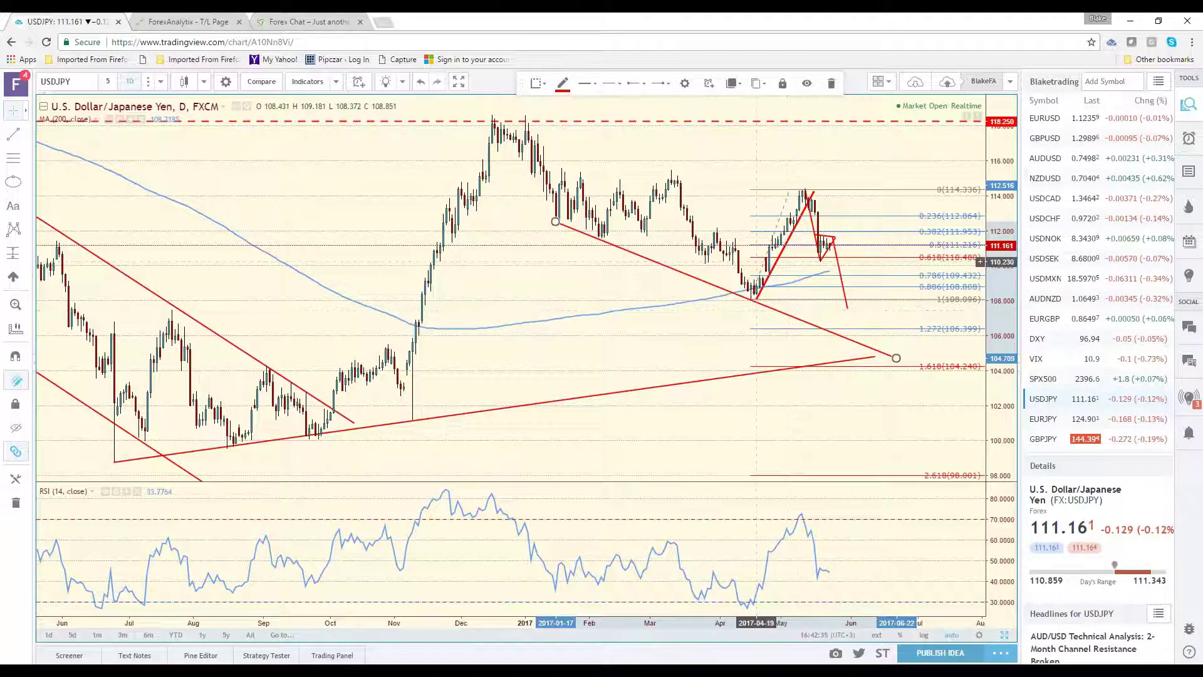
# Switch to SPX500, overlay USDJPY as a comparison series, and zoom out
pyautogui.click(1060, 385)
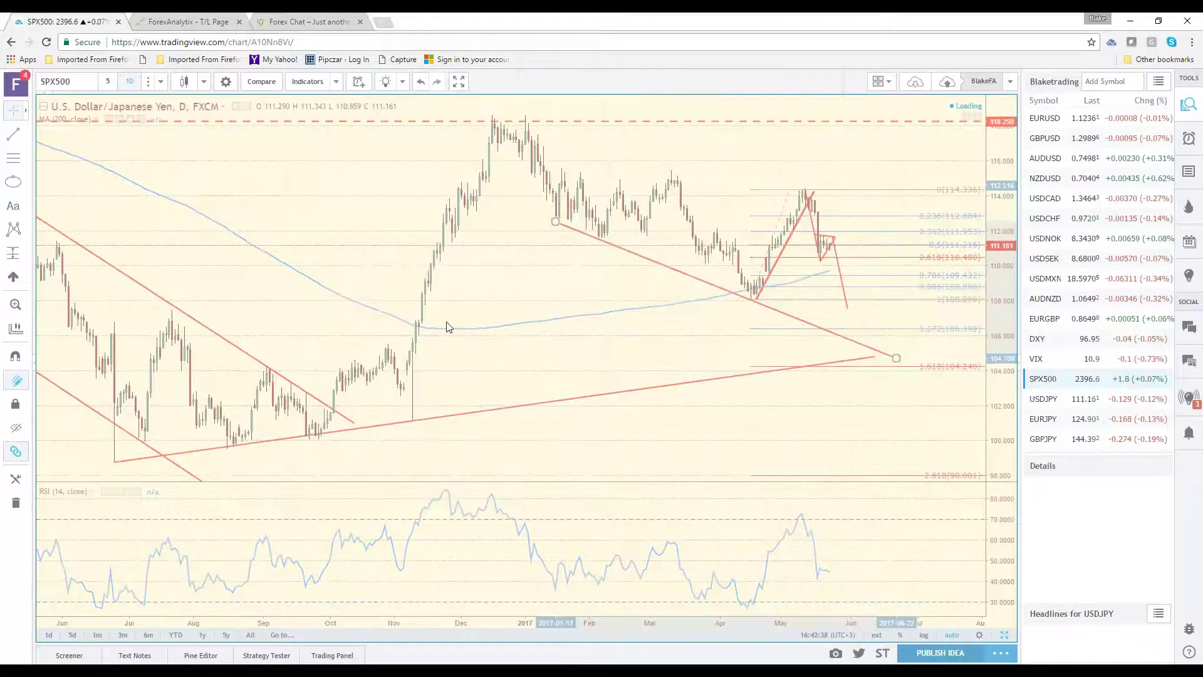
pyautogui.click(262, 81)
pyautogui.write('USDJ')
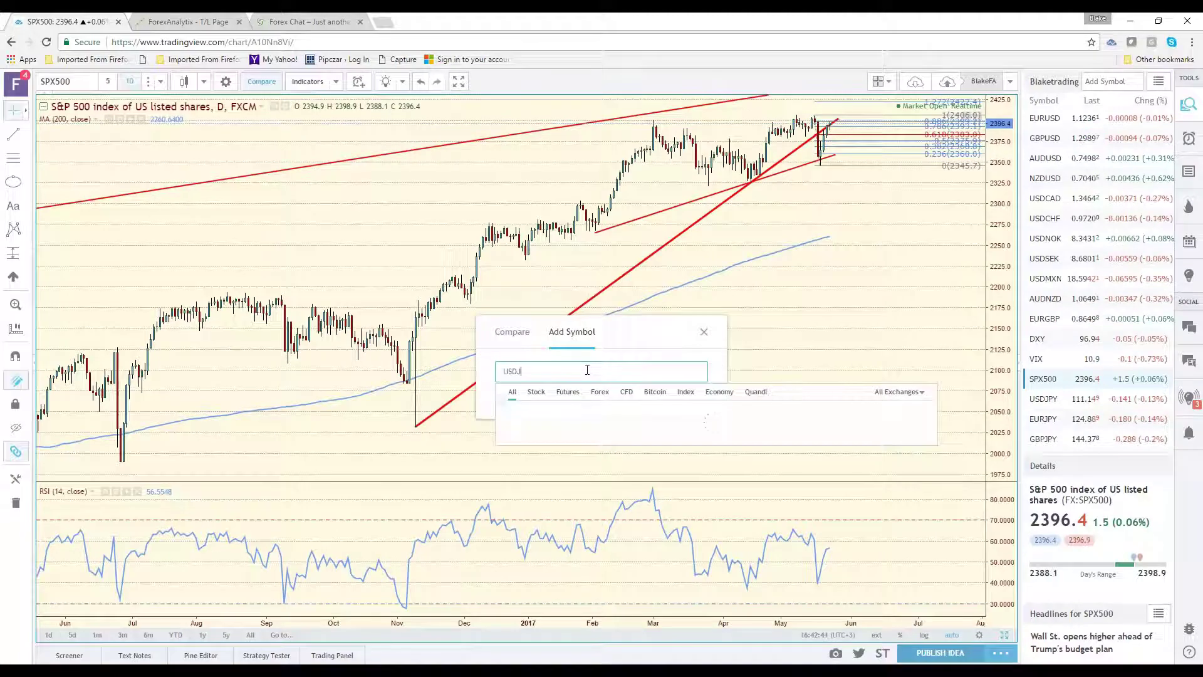
pyautogui.write('PY')
pyautogui.press('Return')
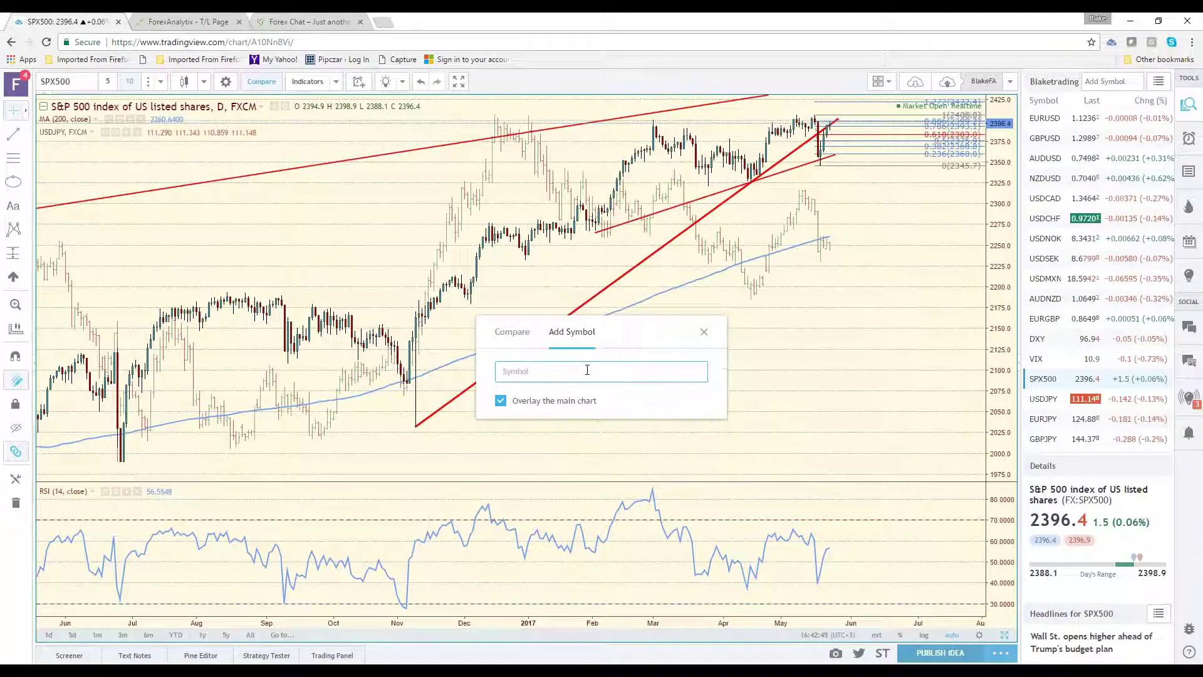
pyautogui.click(704, 332)
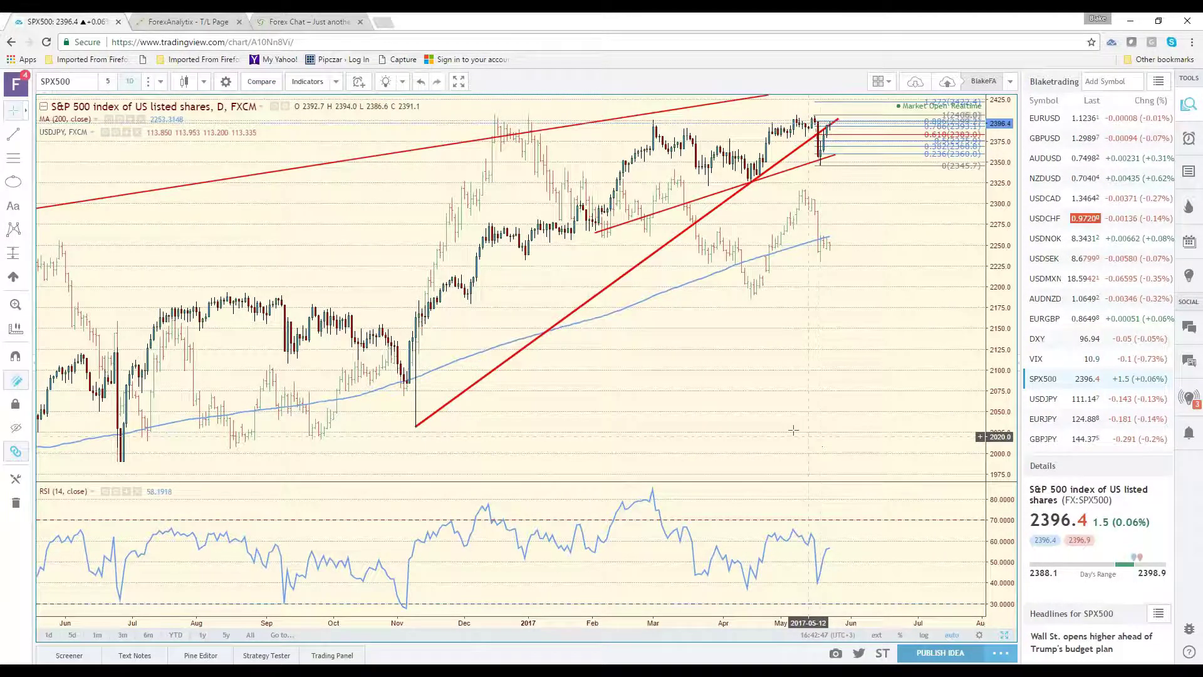
pyautogui.scroll(-3, 793, 430)
pyautogui.scroll(-2, 788, 431)
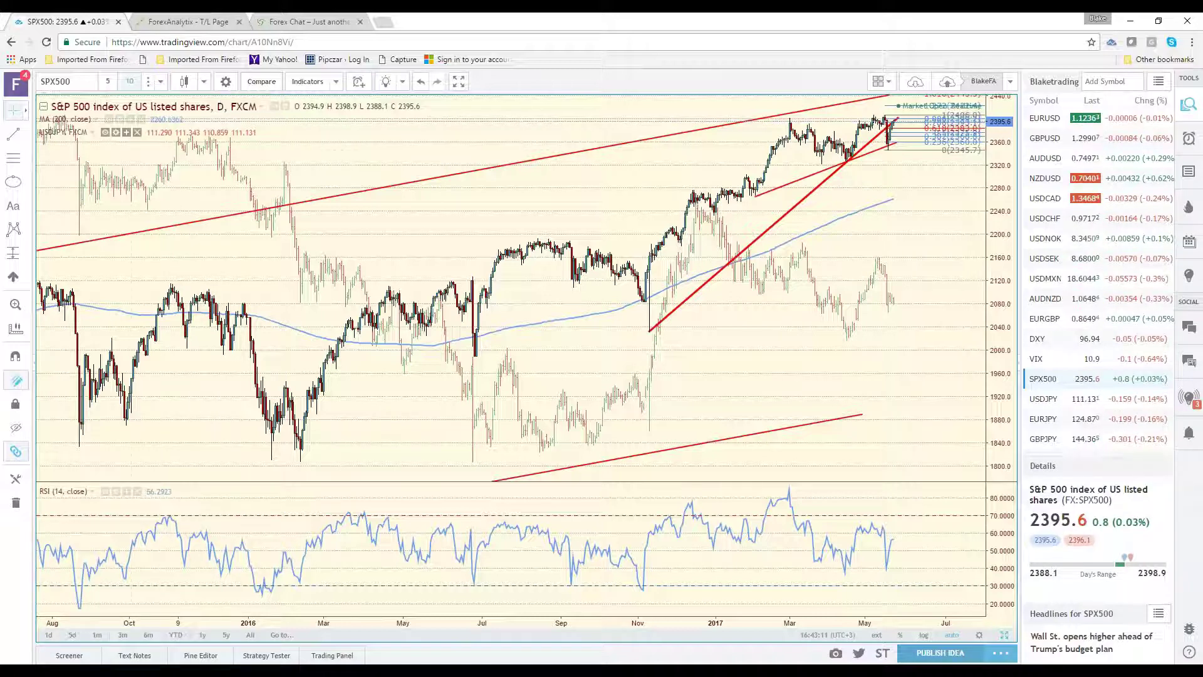
# Remove the USDJPY comparison series from the S&P 500 chart legend
pyautogui.click(137, 132)
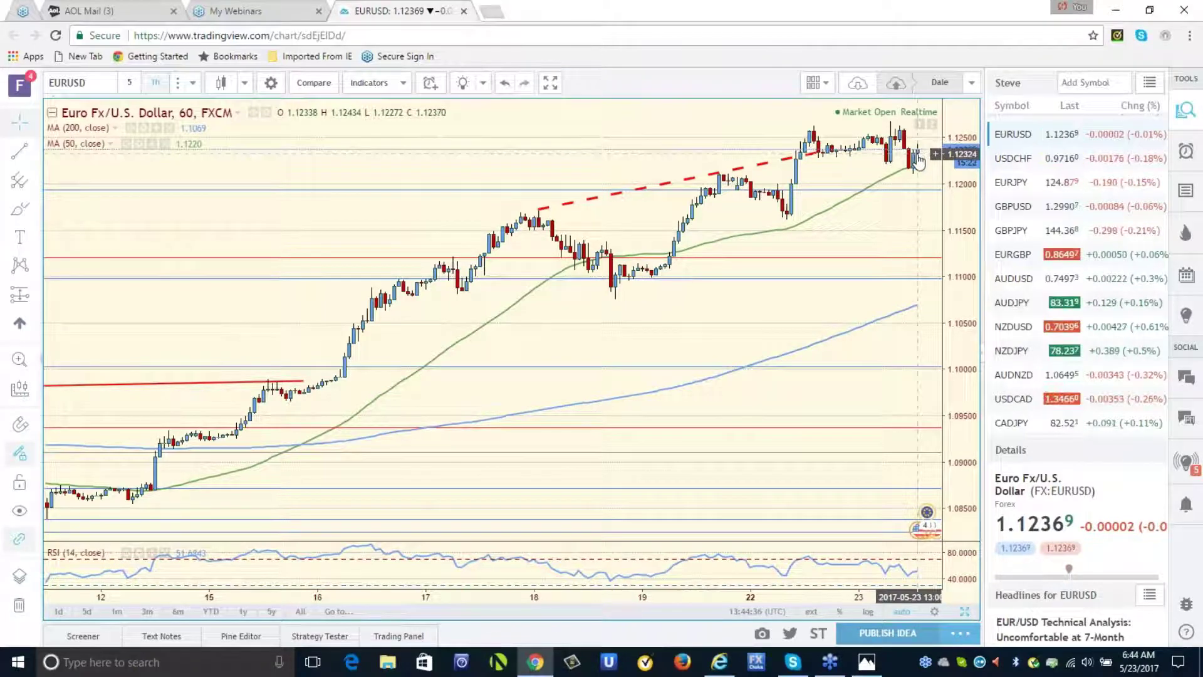
# Switch via GBPUSD to USDCAD and set the chart interval to 1 hour
pyautogui.click(1011, 215)
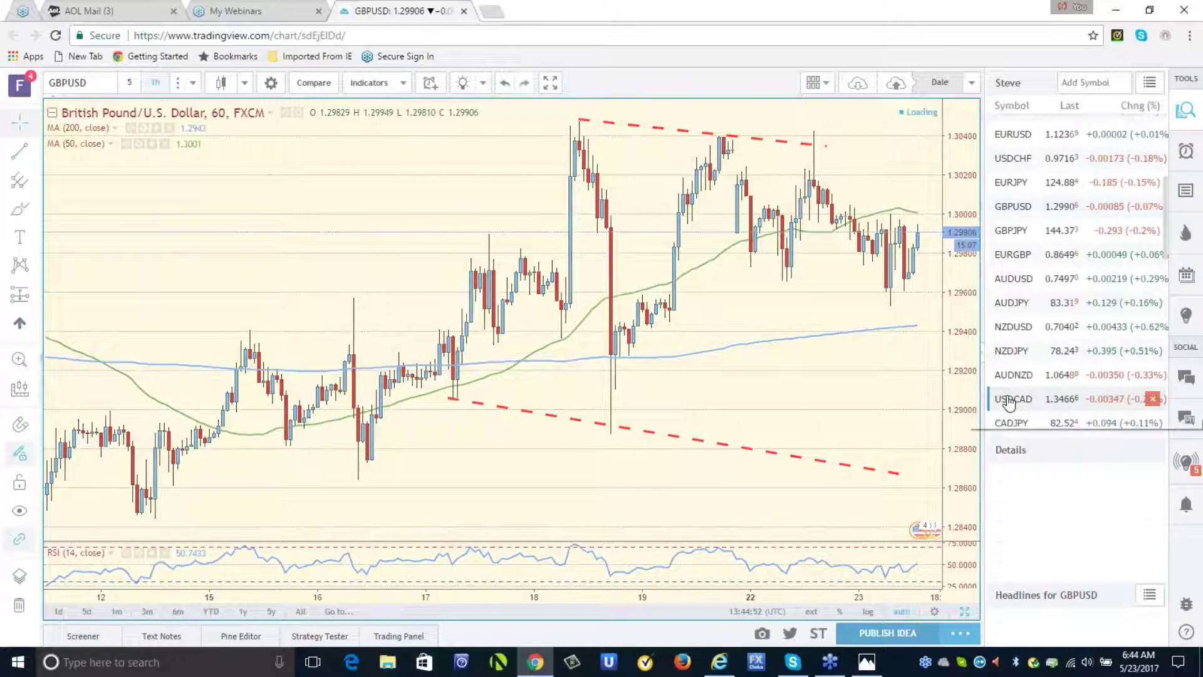
pyautogui.click(1008, 400)
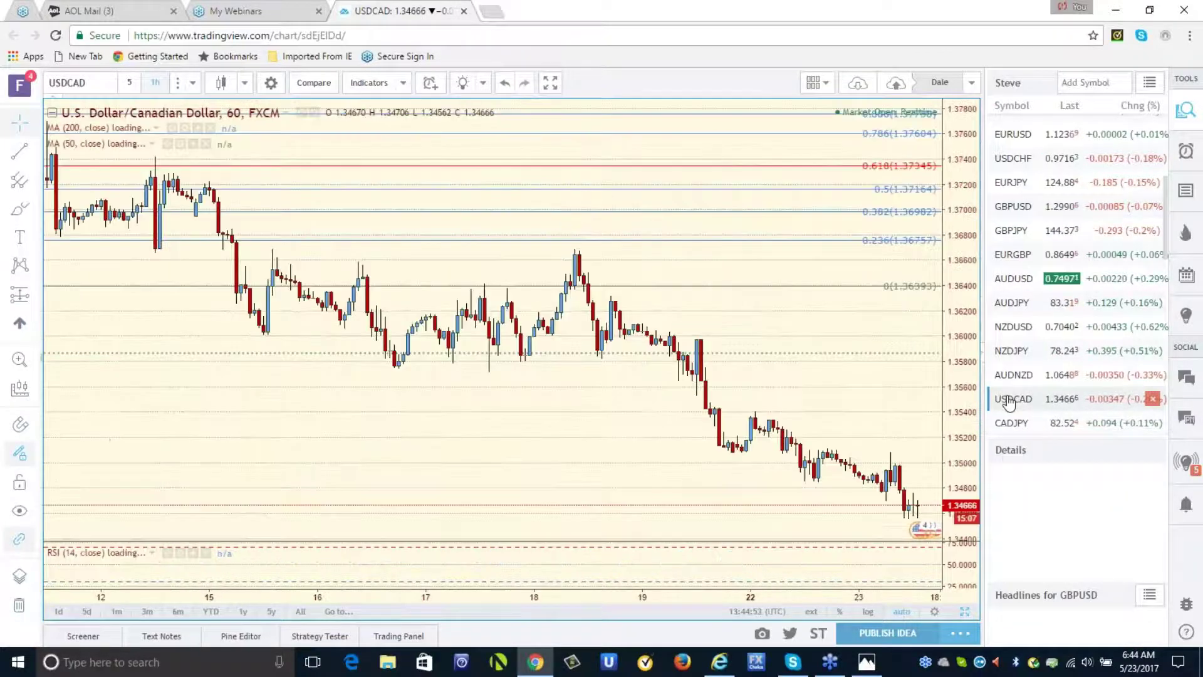
pyautogui.click(193, 82)
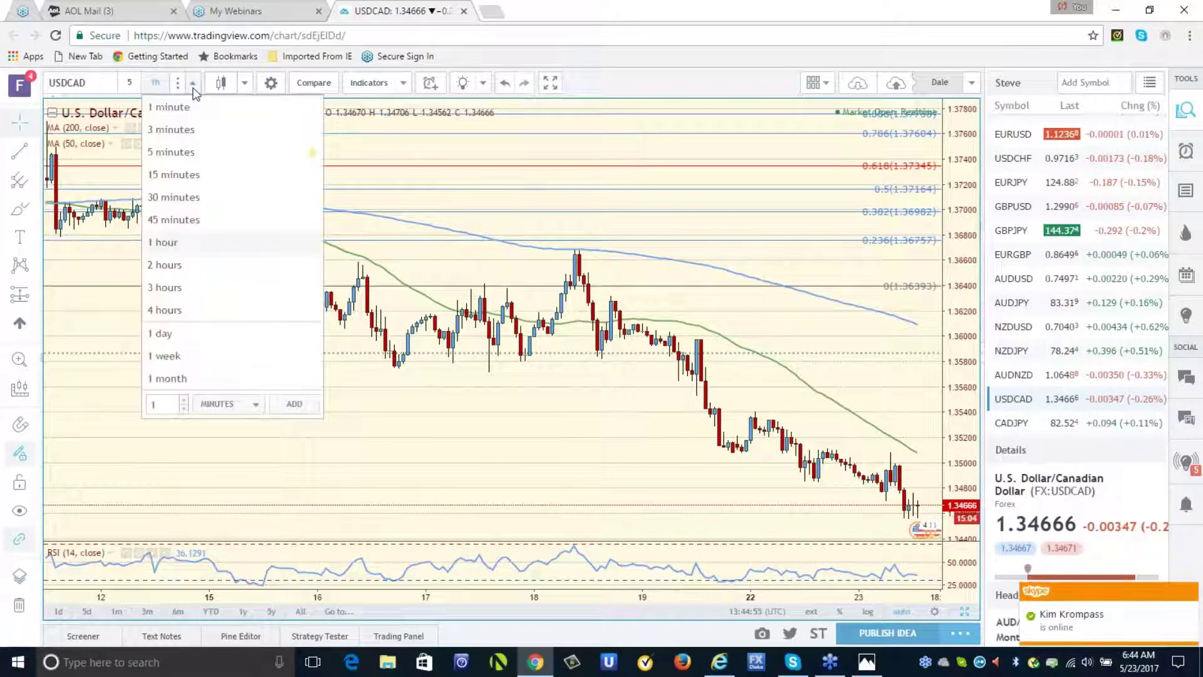
pyautogui.click(194, 249)
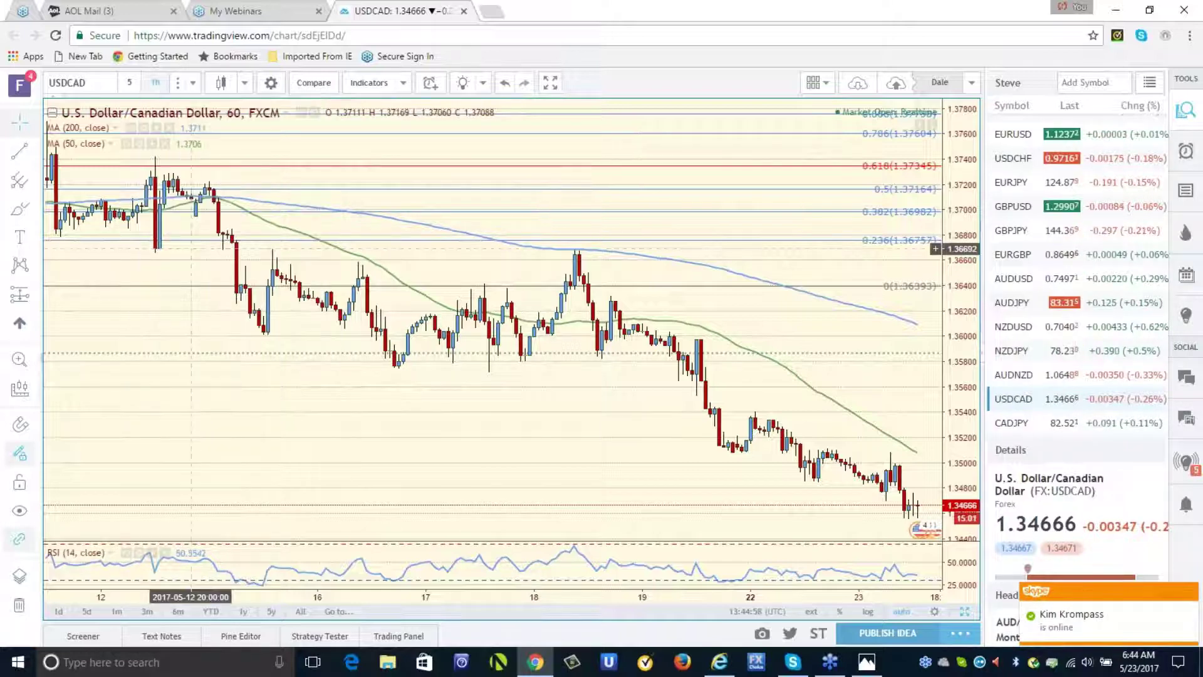
pyautogui.click(193, 84)
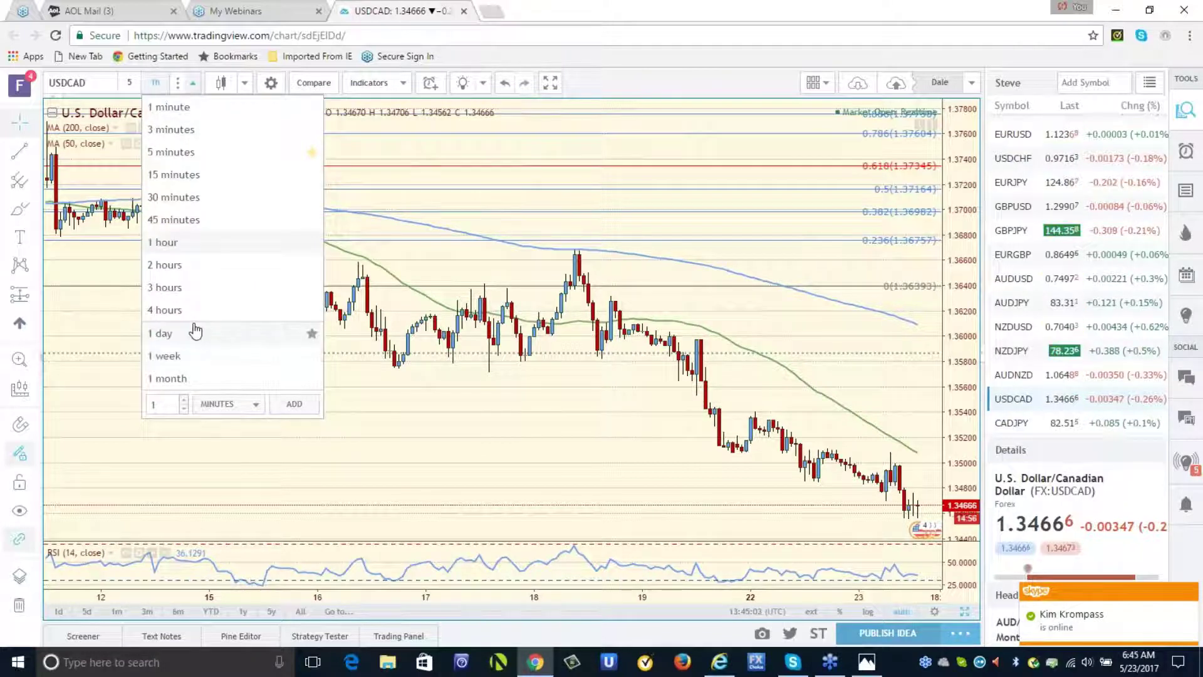
pyautogui.click(166, 242)
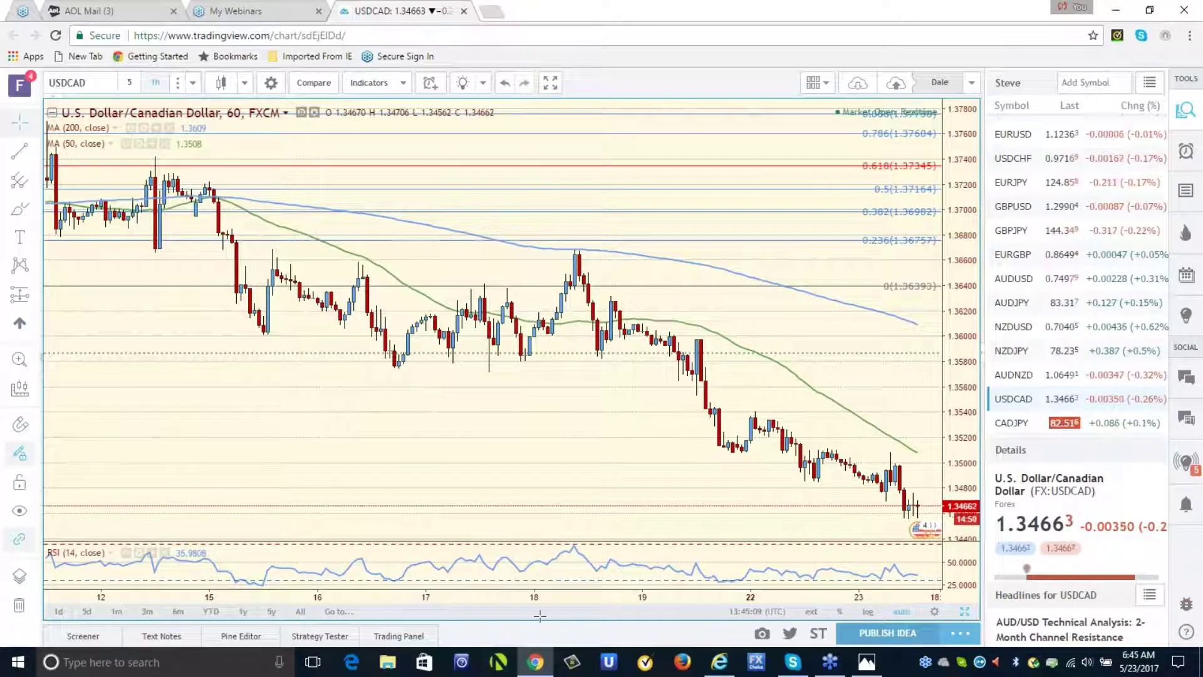
# Open ForexAnalytix from Chrome's taskbar jump list and scroll down to the Active Tickers
pyautogui.moveTo(531, 665)
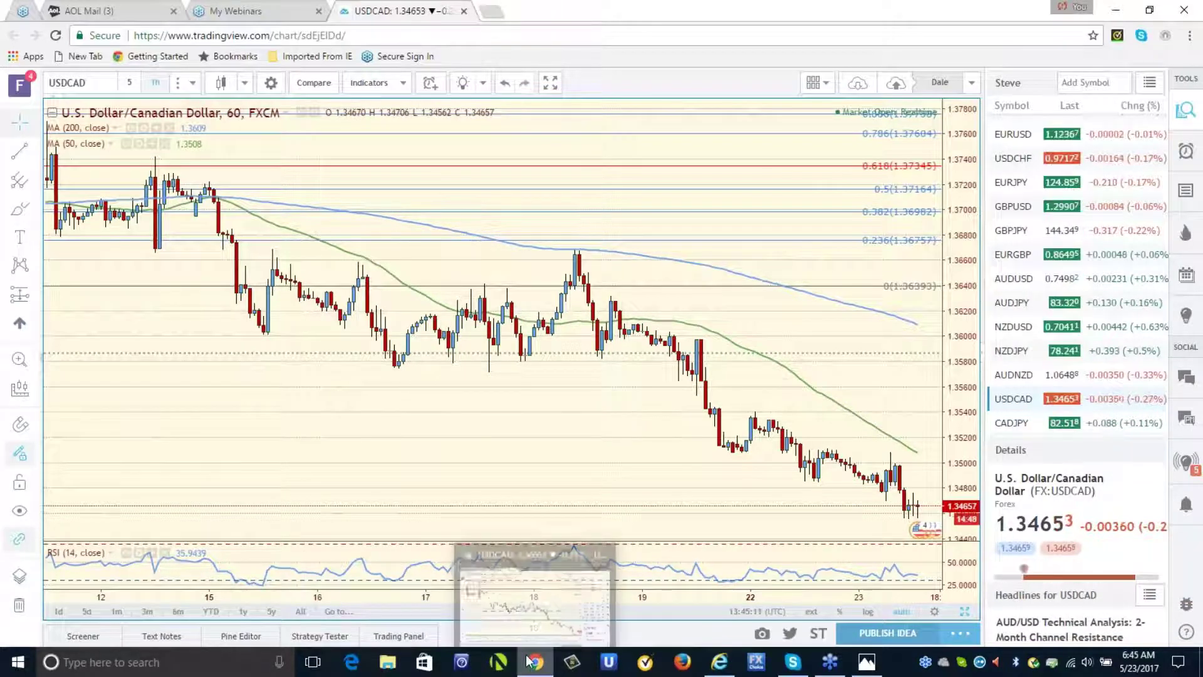
pyautogui.rightClick(531, 662)
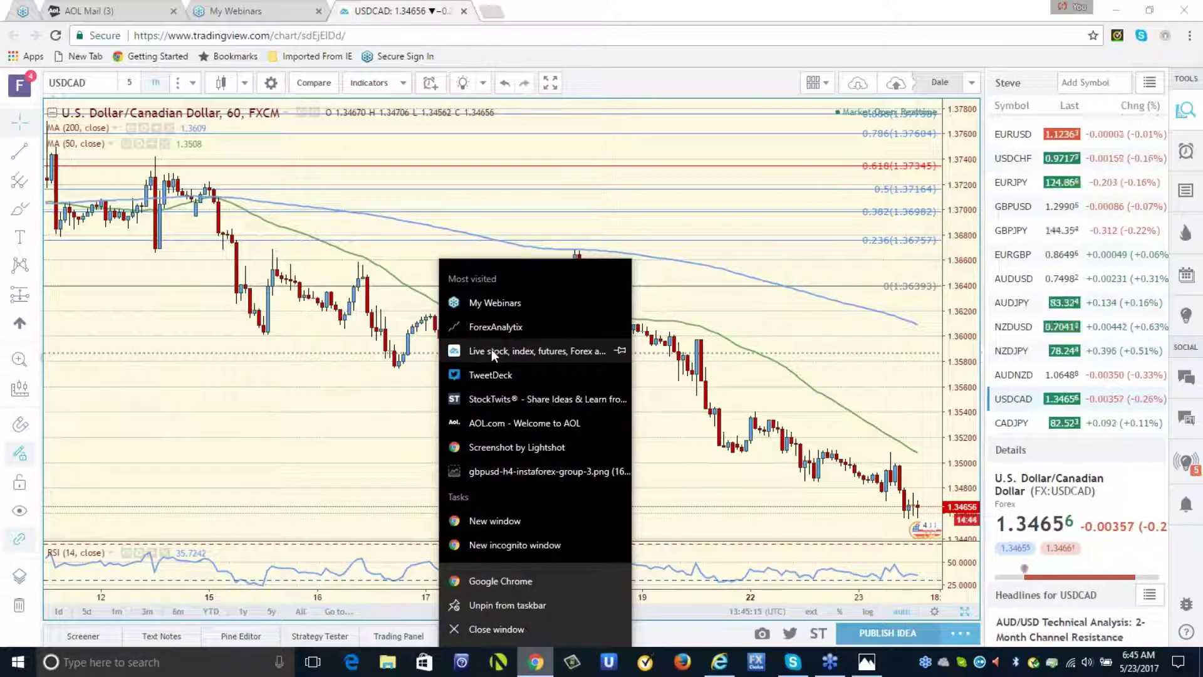
pyautogui.click(495, 327)
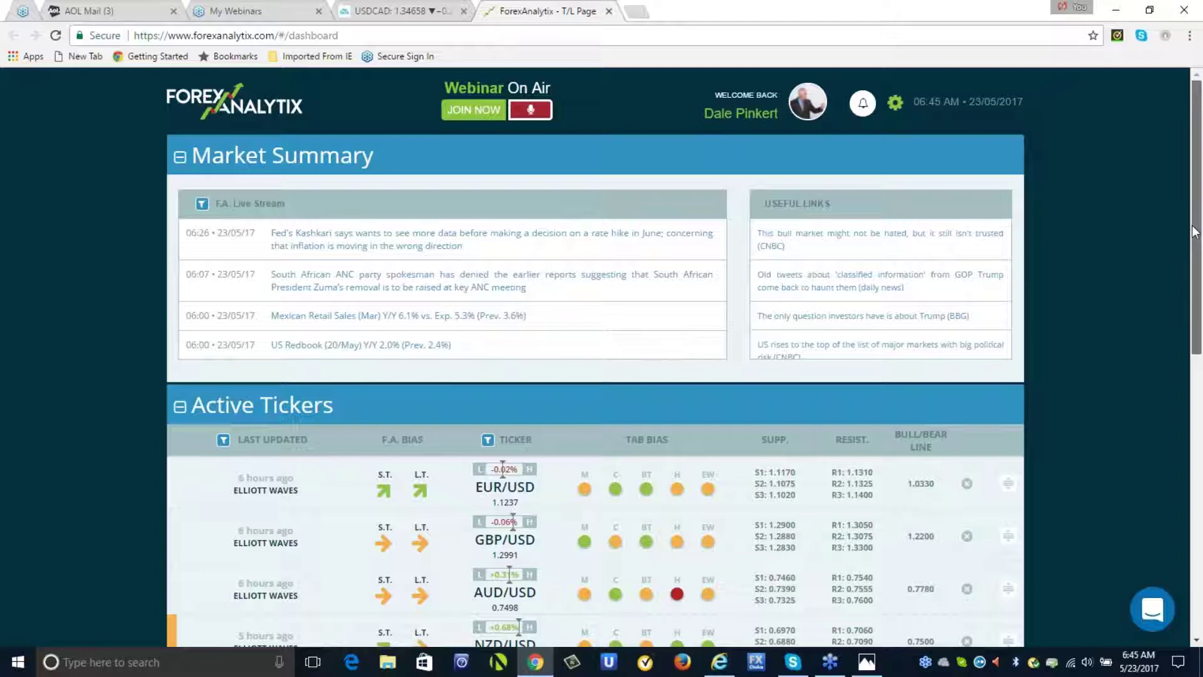
pyautogui.moveTo(1195, 232); pyautogui.dragTo(1195, 238)
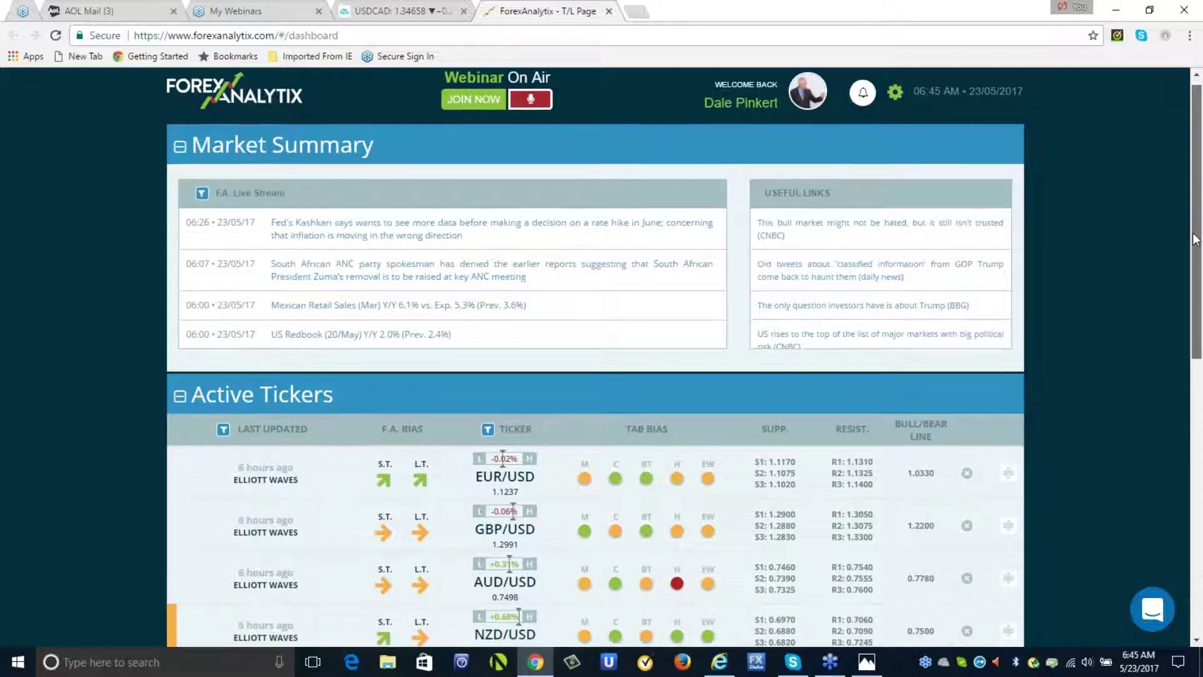
pyautogui.scroll(-3, 1195, 239)
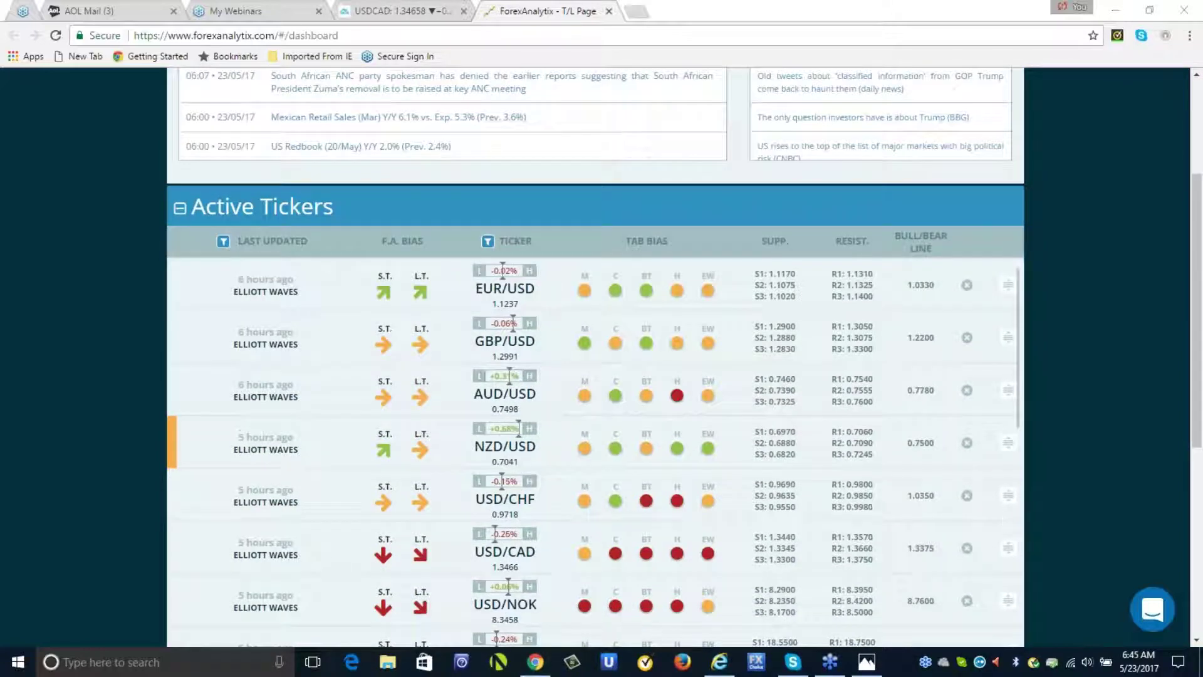
# Open the USD/CAD Macro page from Active Tickers and view its enlarged weekly chart
pyautogui.click(506, 556)
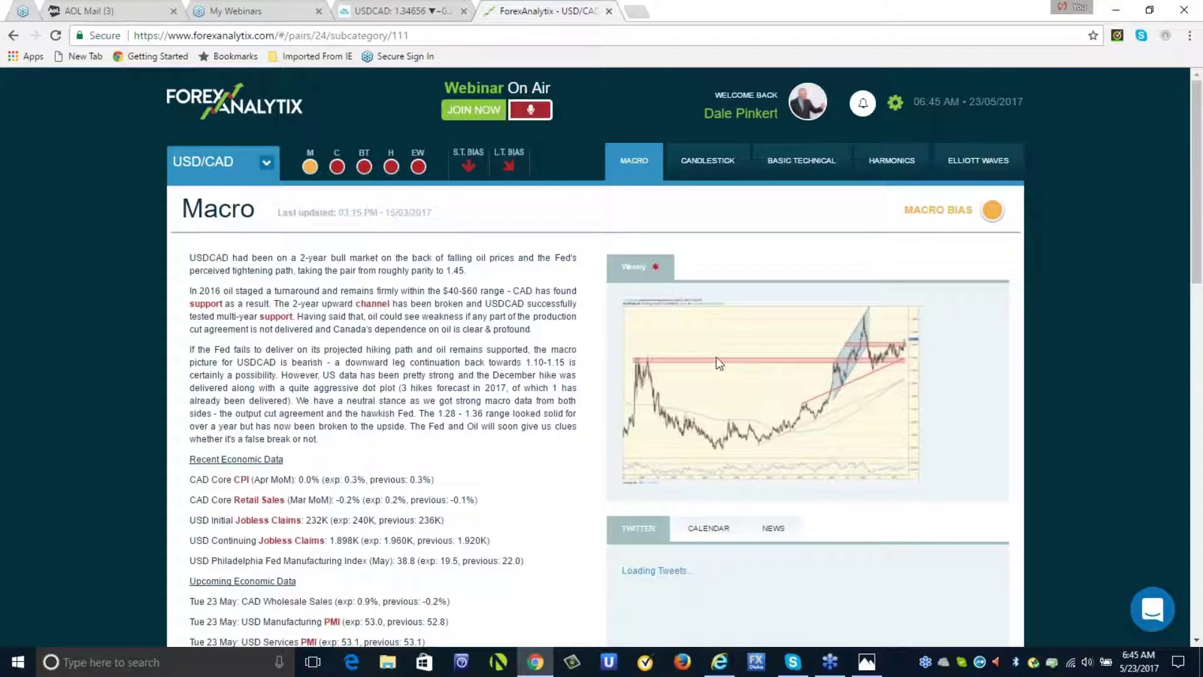
pyautogui.click(716, 356)
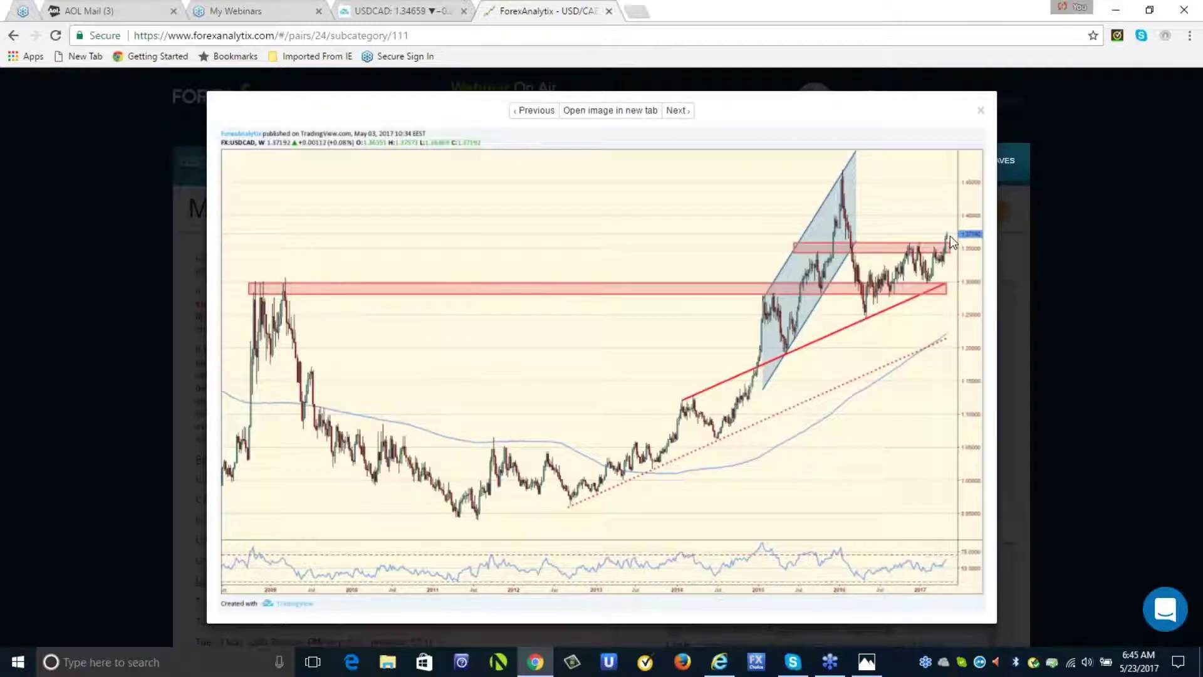
pyautogui.click(980, 113)
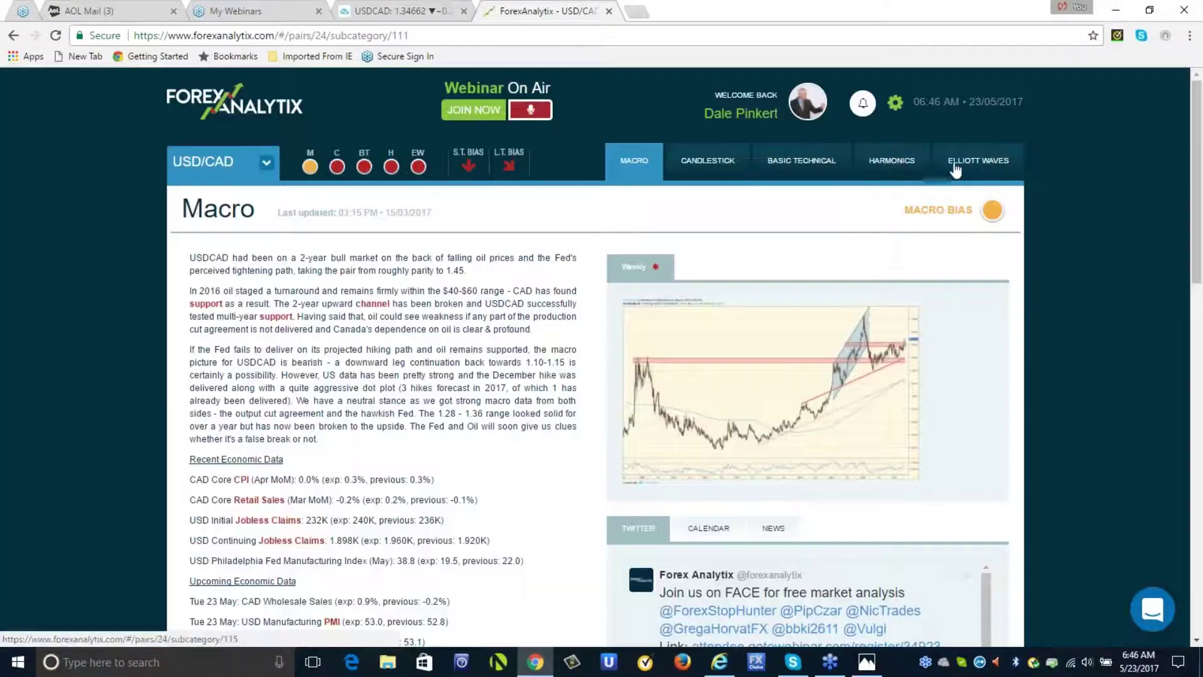
# Switch to the USD/CAD Elliott Waves tab and review the enlarged 4-hour wave chart
pyautogui.click(971, 161)
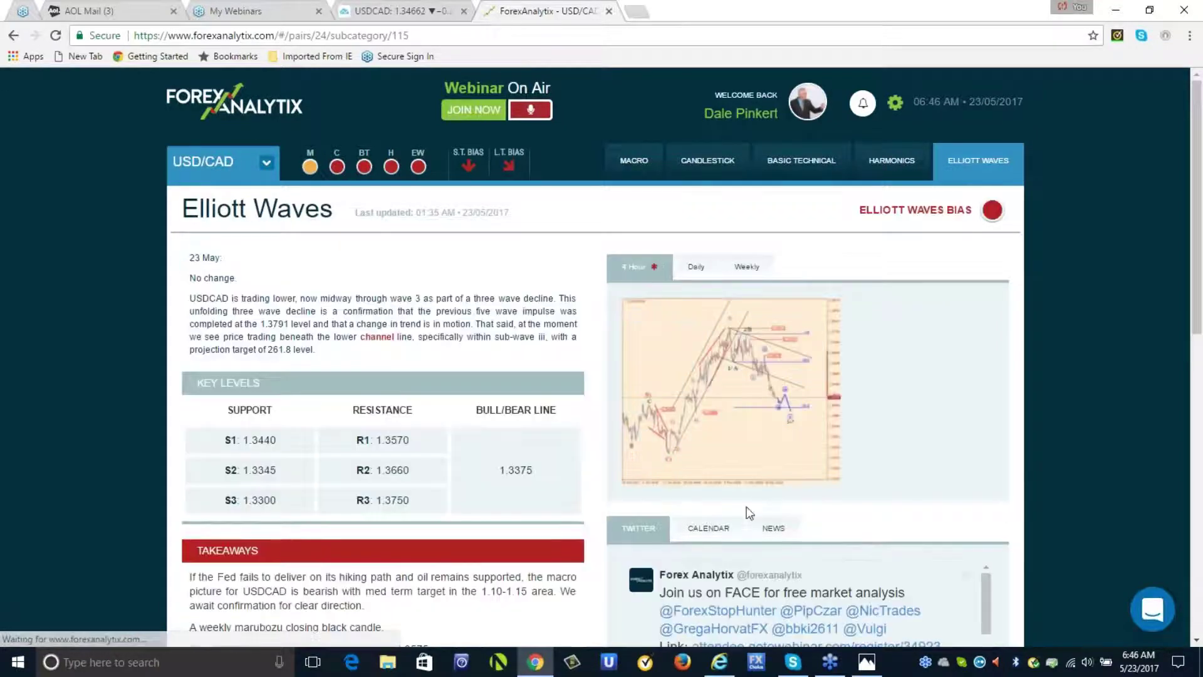
pyautogui.click(757, 449)
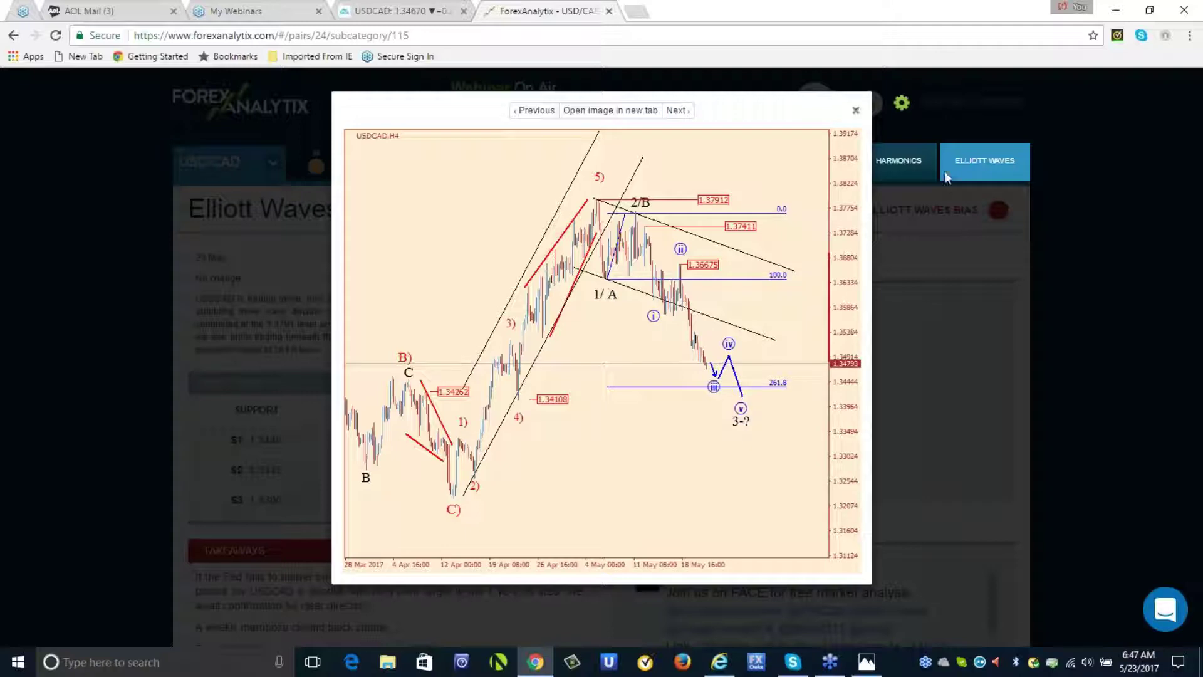
pyautogui.click(856, 113)
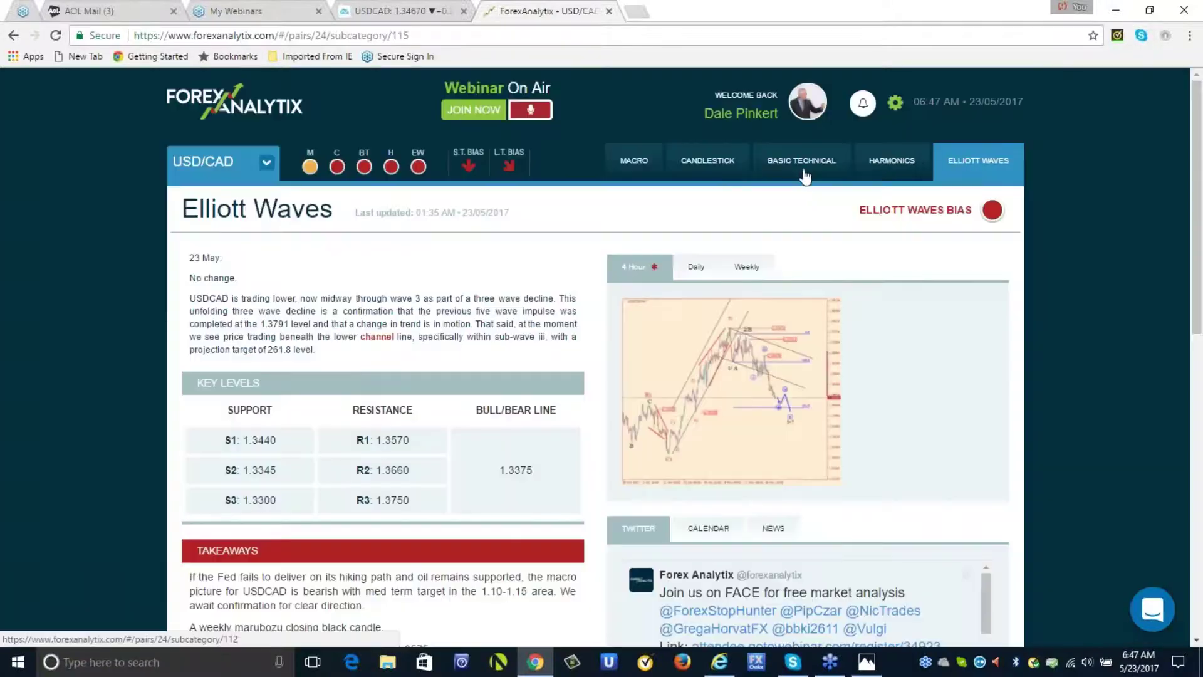
# Open the USD/CAD Basic Technical tab and enlarge its daily chart
pyautogui.click(802, 161)
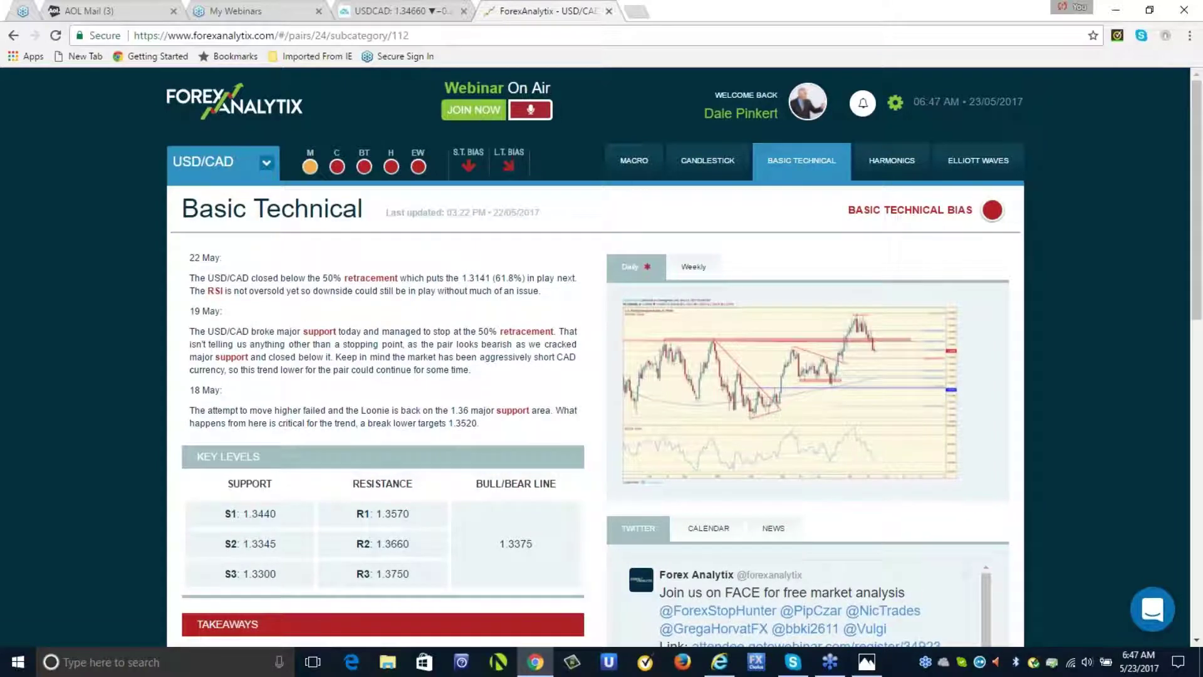
pyautogui.click(780, 399)
pyautogui.click(847, 384)
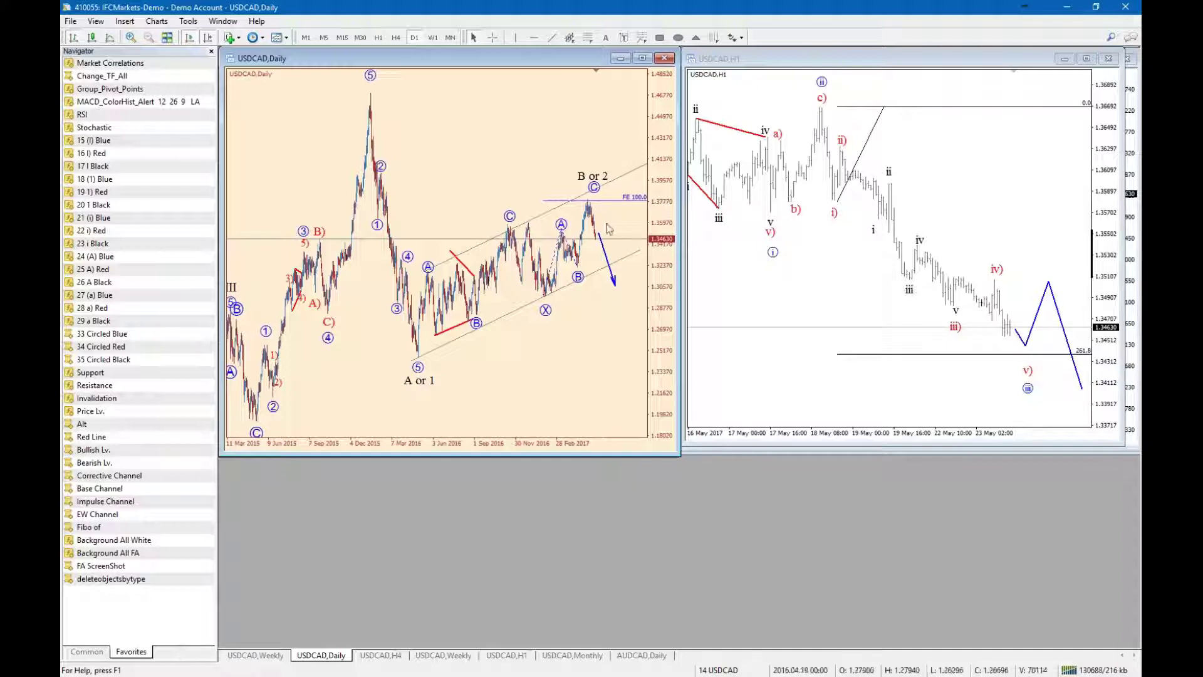
pyautogui.middleClick(415, 327)
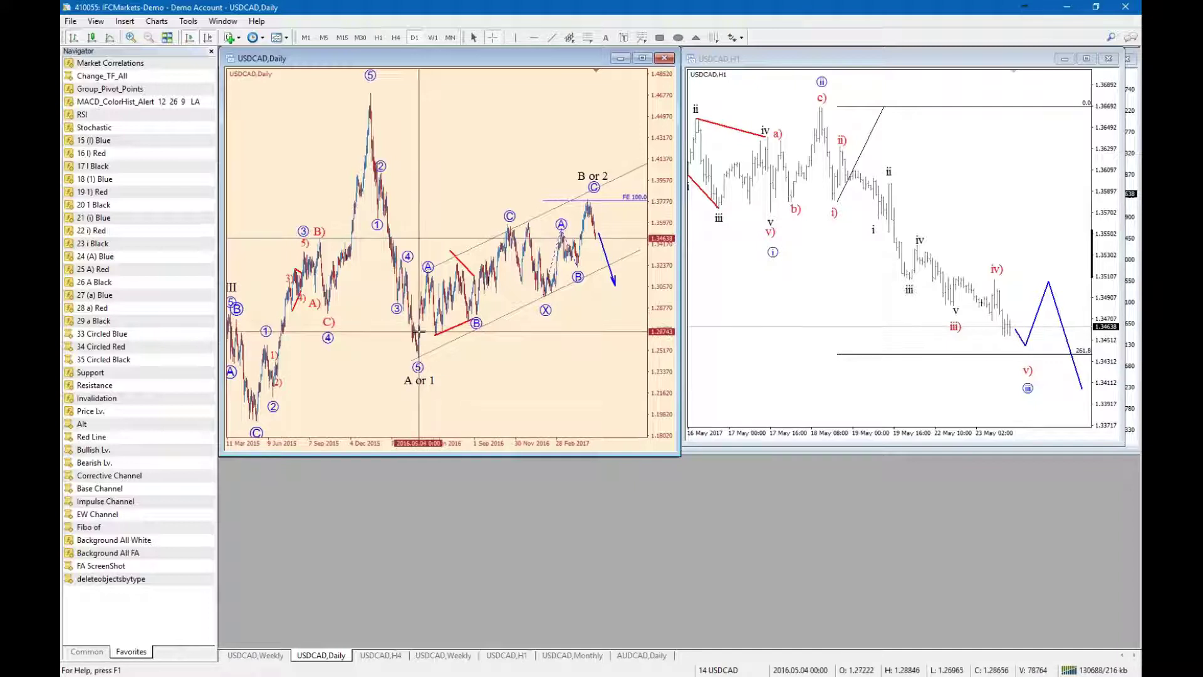
pyautogui.middleClick(420, 331)
pyautogui.middleClick(418, 345)
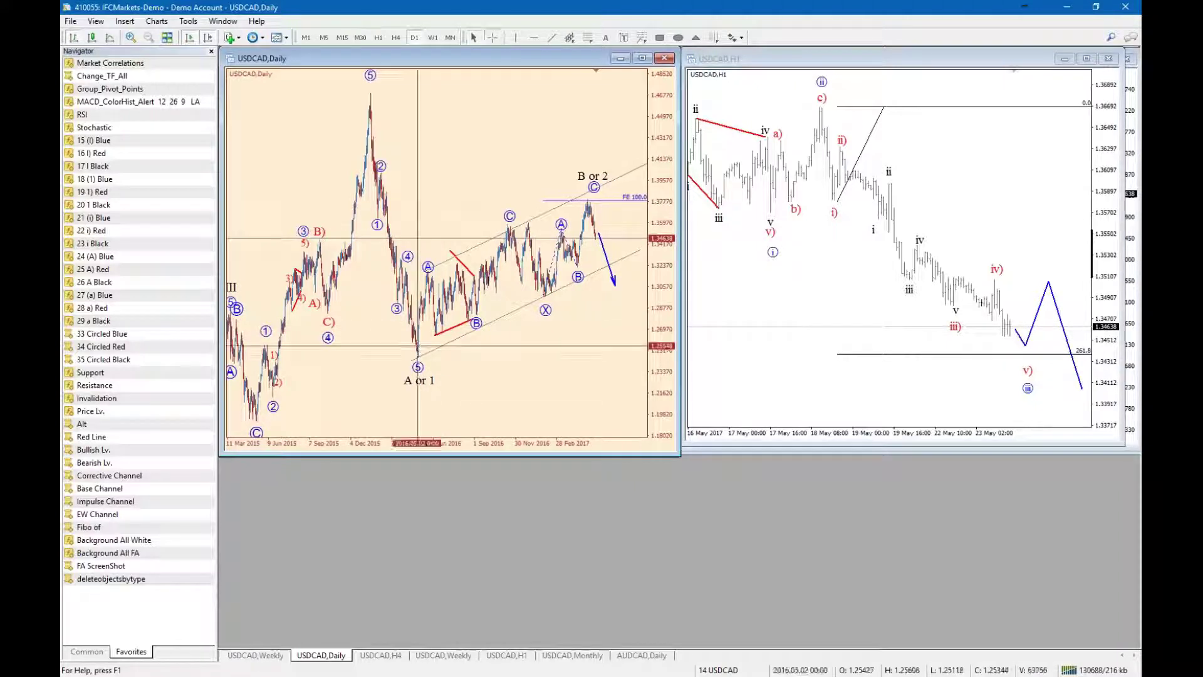
pyautogui.middleClick(585, 210)
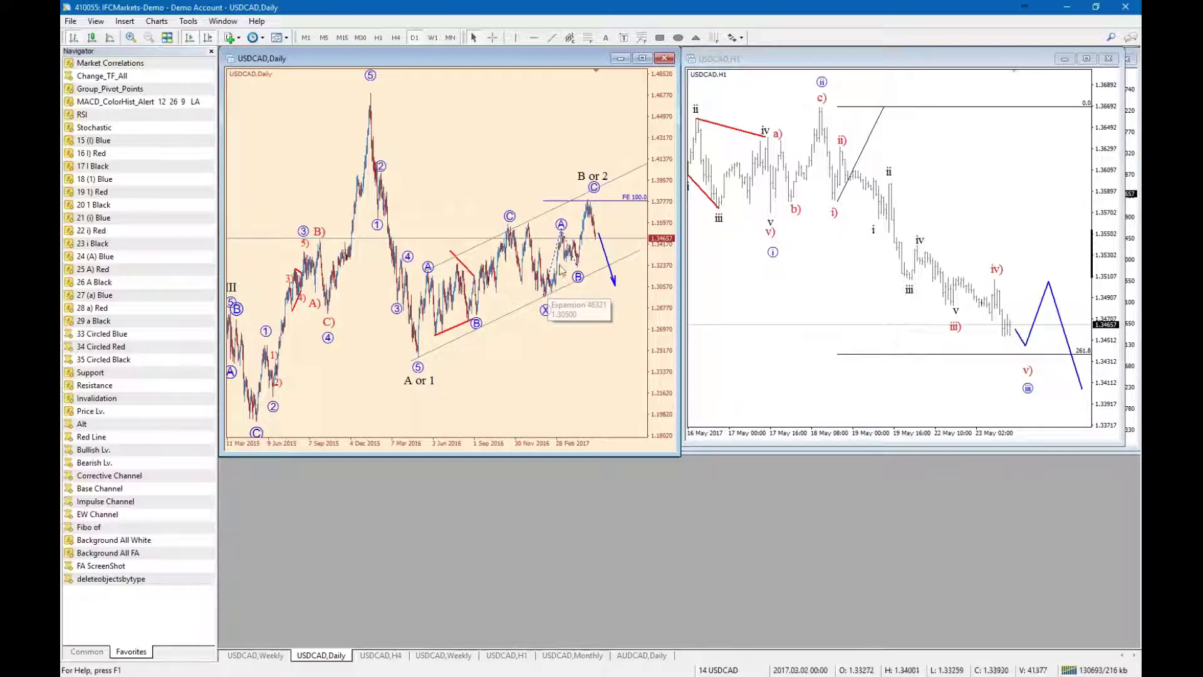
pyautogui.middleClick(608, 199)
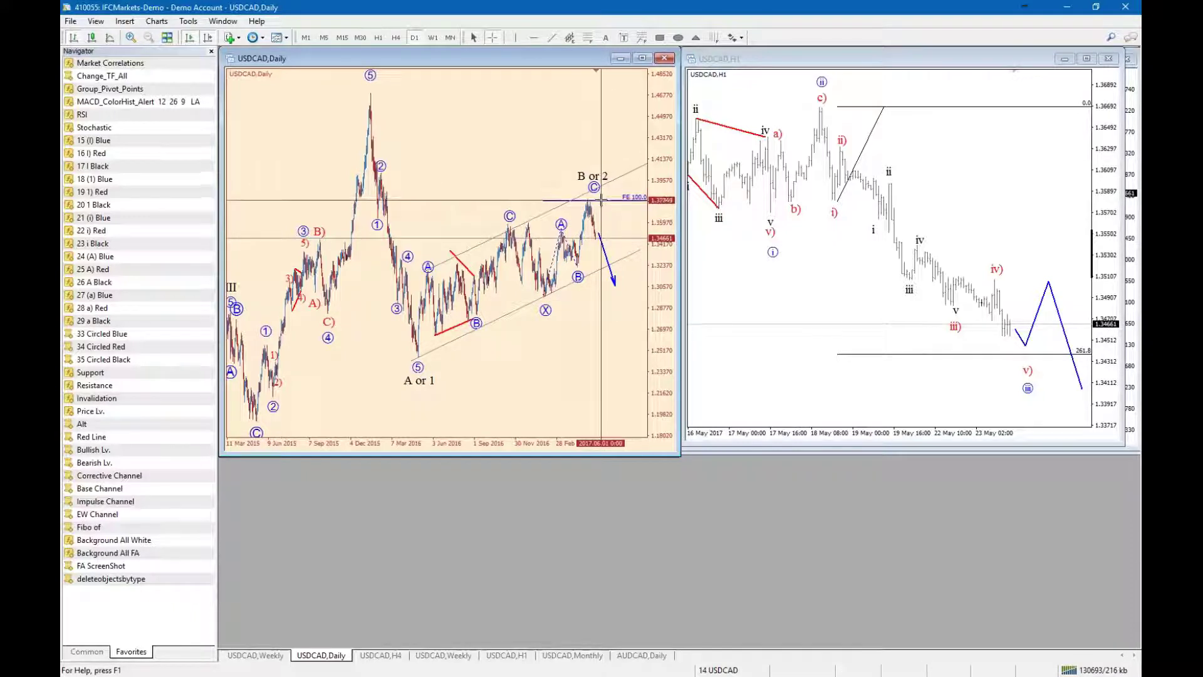
pyautogui.middleClick(598, 202)
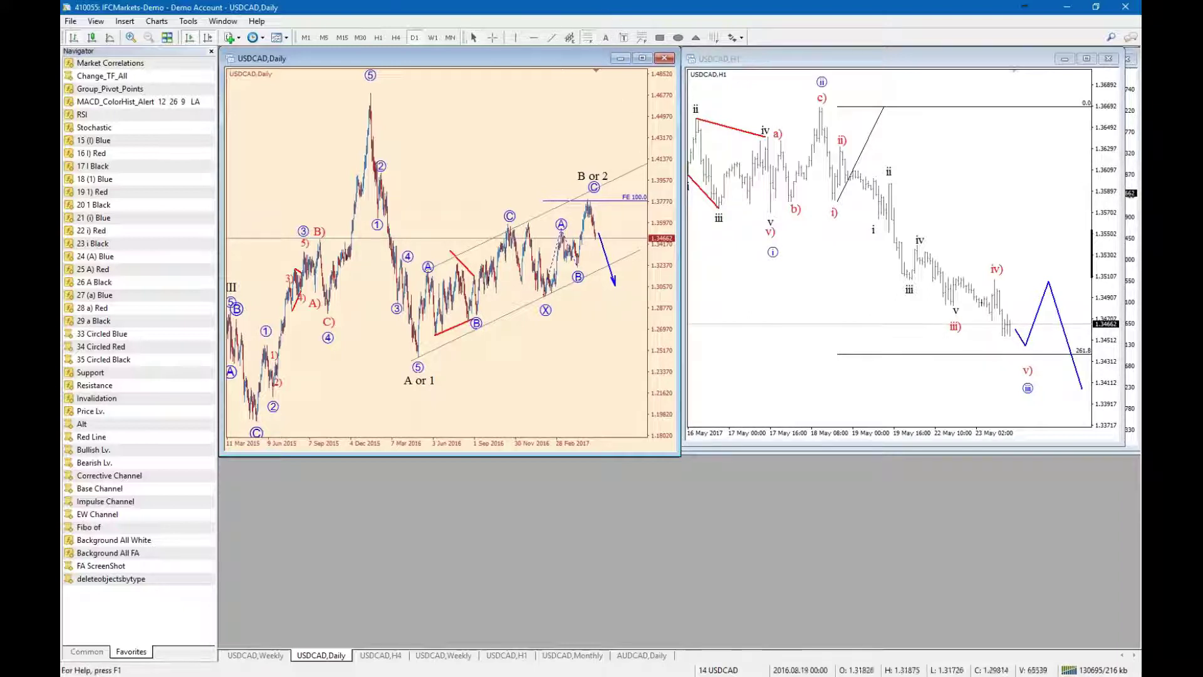
# Draw a Fibonacci retracement from the wave-5 peak to the A or 1 low, removing the 50% level
pyautogui.moveTo(371, 92); pyautogui.dragTo(601, 387)
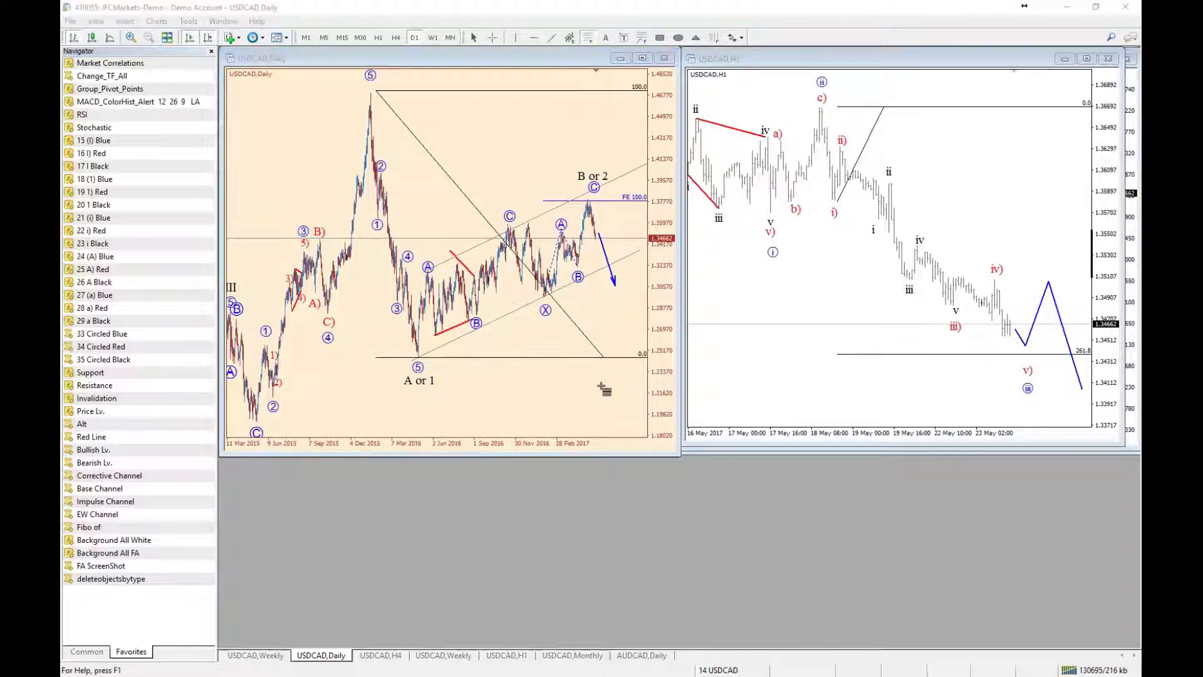
pyautogui.click(689, 348)
pyautogui.click(700, 331)
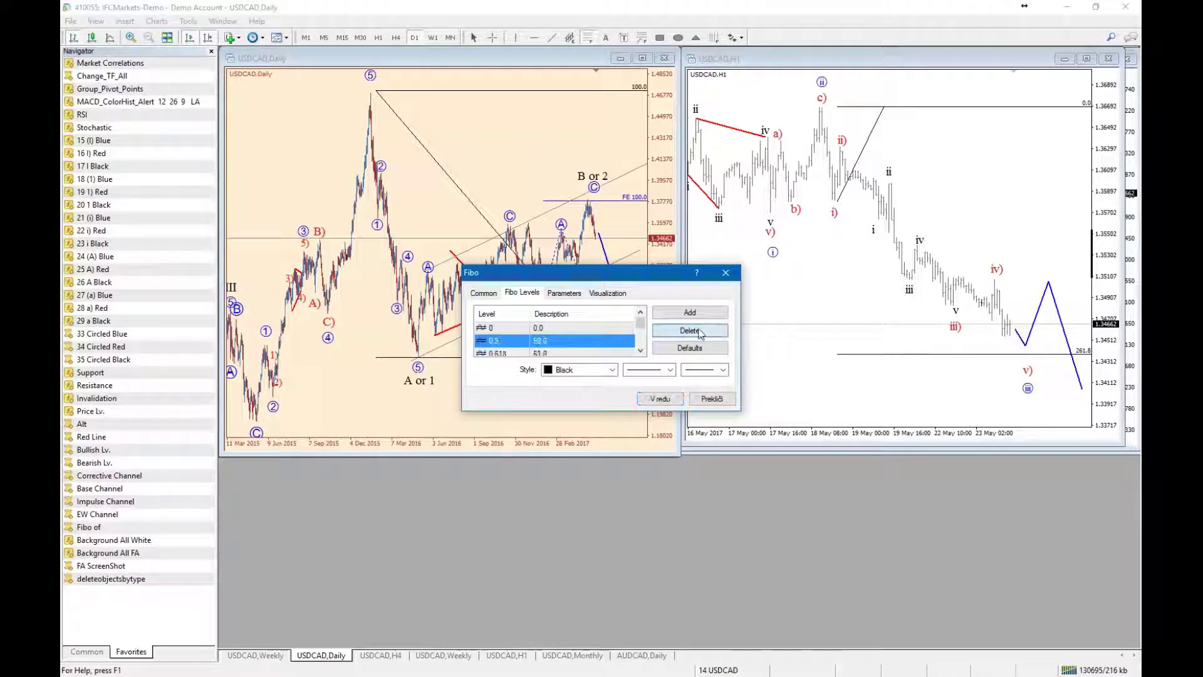
pyautogui.click(701, 331)
pyautogui.click(661, 398)
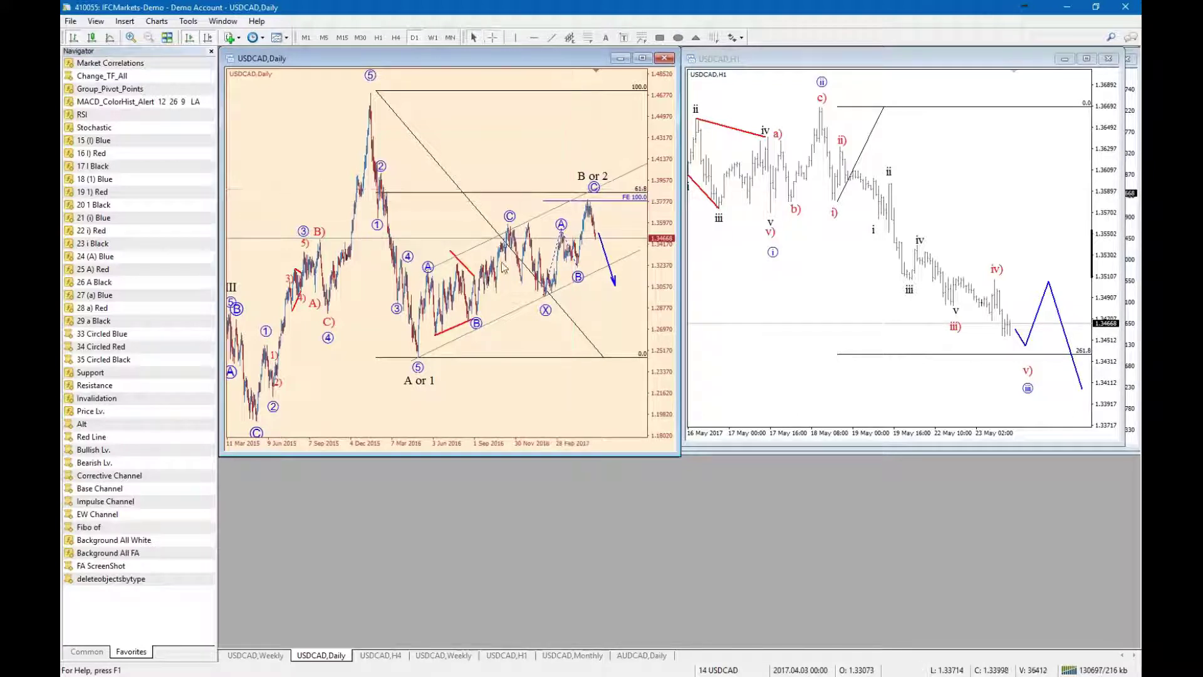
# Thicken the grey channel line and check the date and price at the B or 2 high
pyautogui.rightClick(536, 217)
pyautogui.click(589, 227)
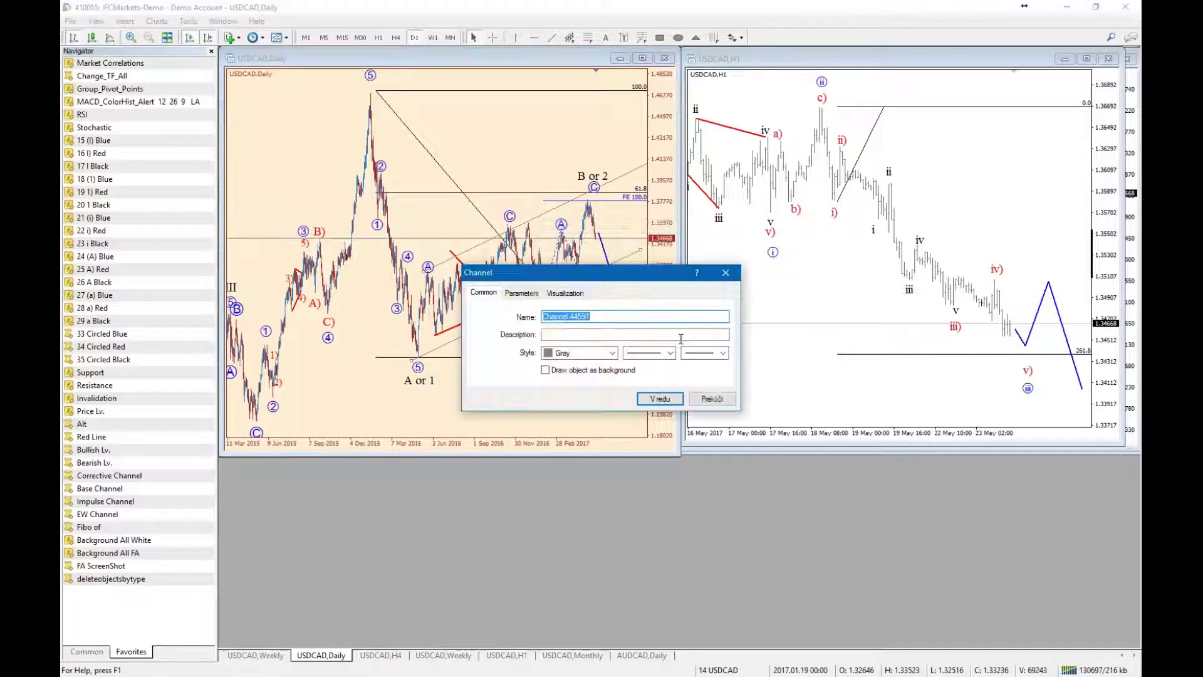
pyautogui.click(705, 352)
pyautogui.click(703, 383)
pyautogui.click(660, 399)
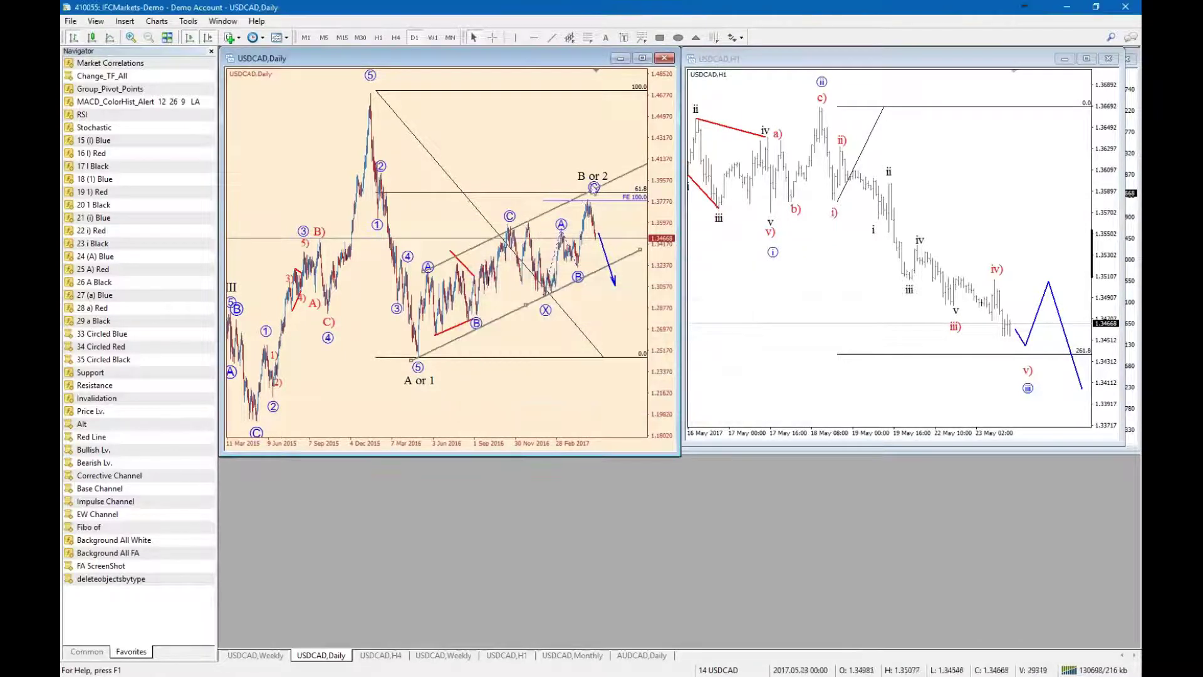
pyautogui.middleClick(589, 191)
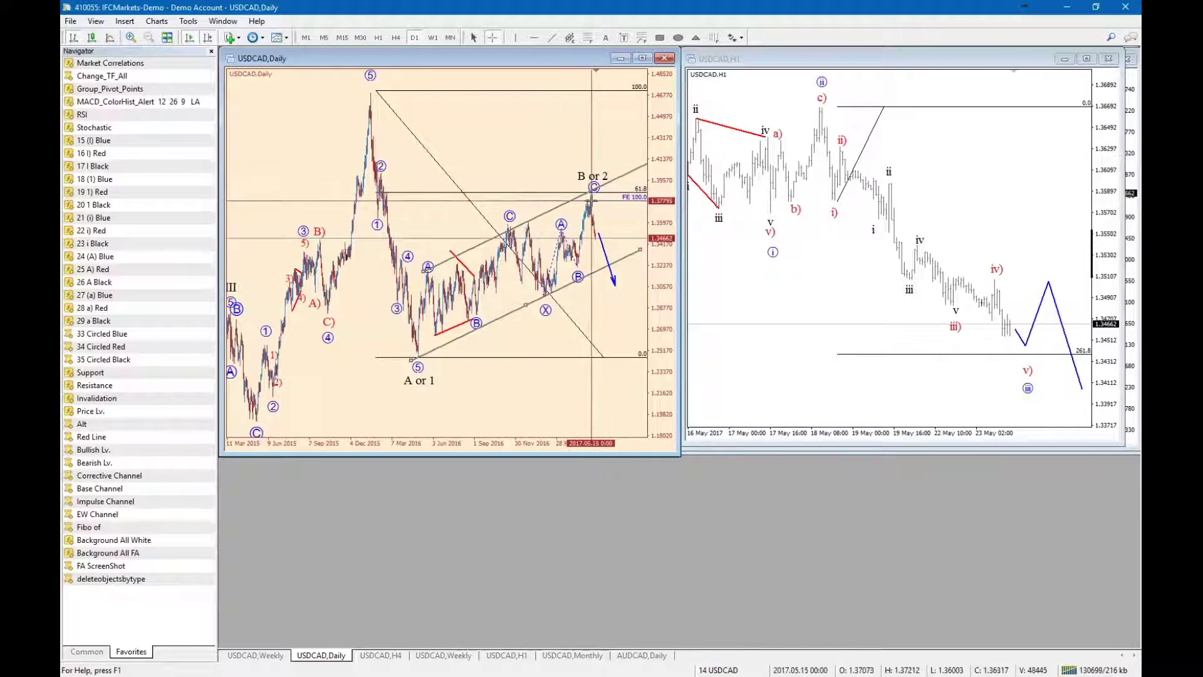
pyautogui.middleClick(586, 191)
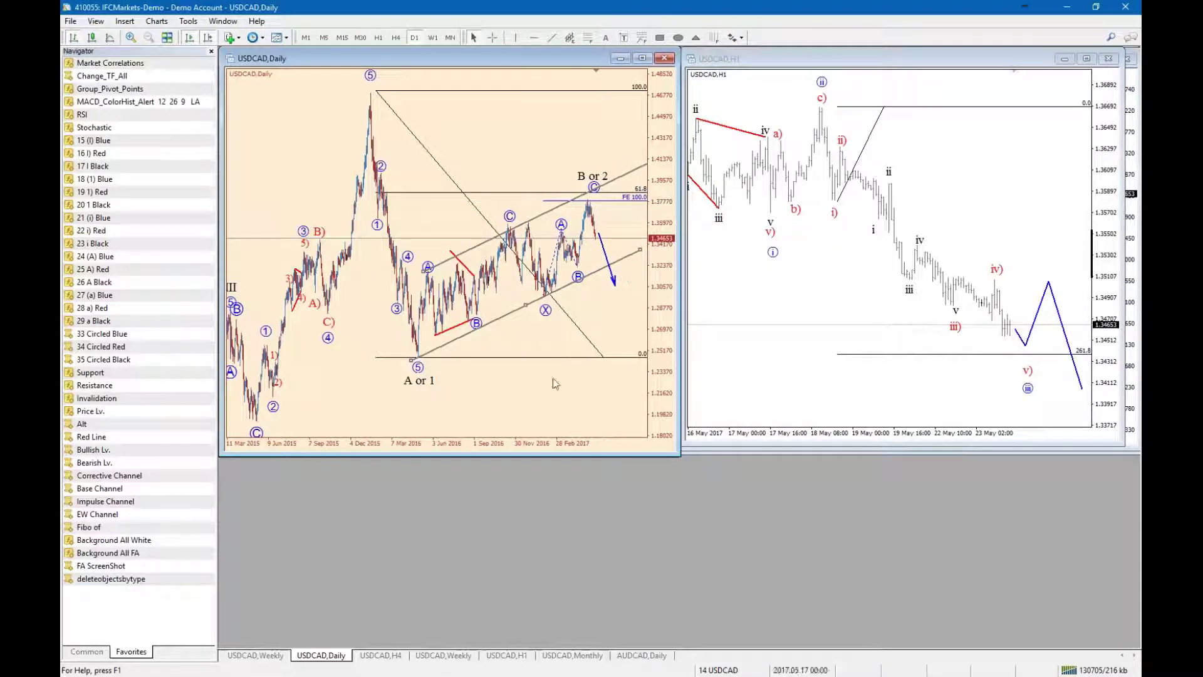
# On the USDCAD H4 chart, place the 1/A label below the swing low and delete a stray 2/B copy
pyautogui.click(397, 655)
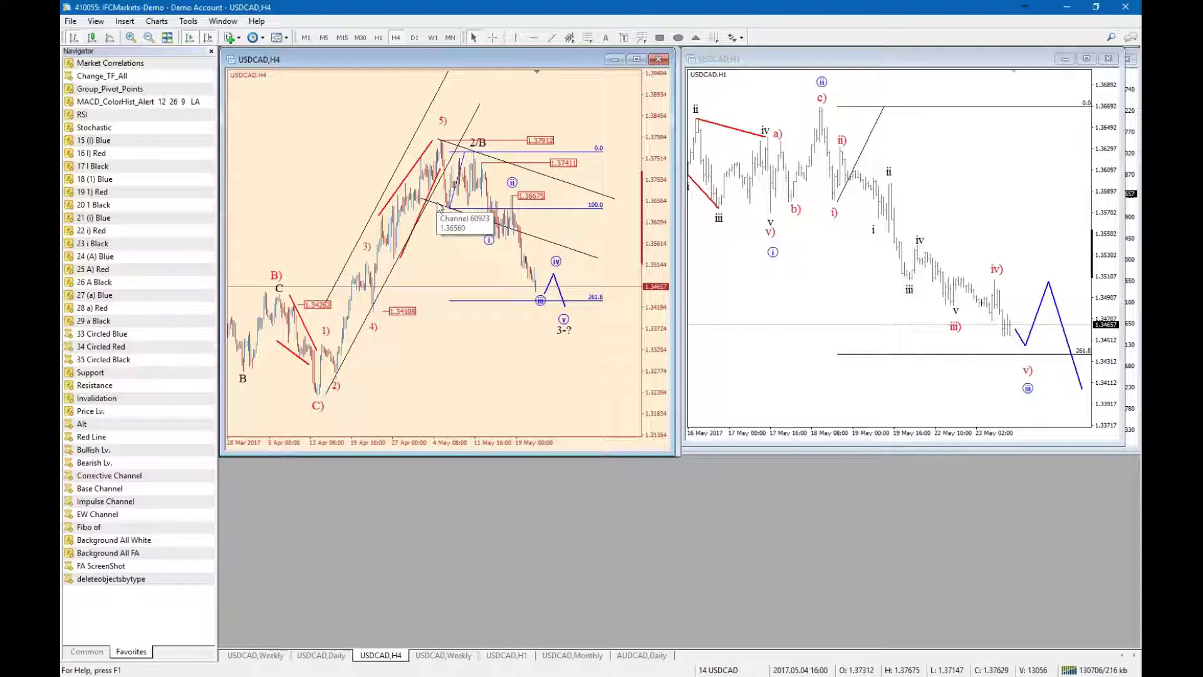
pyautogui.click(450, 237)
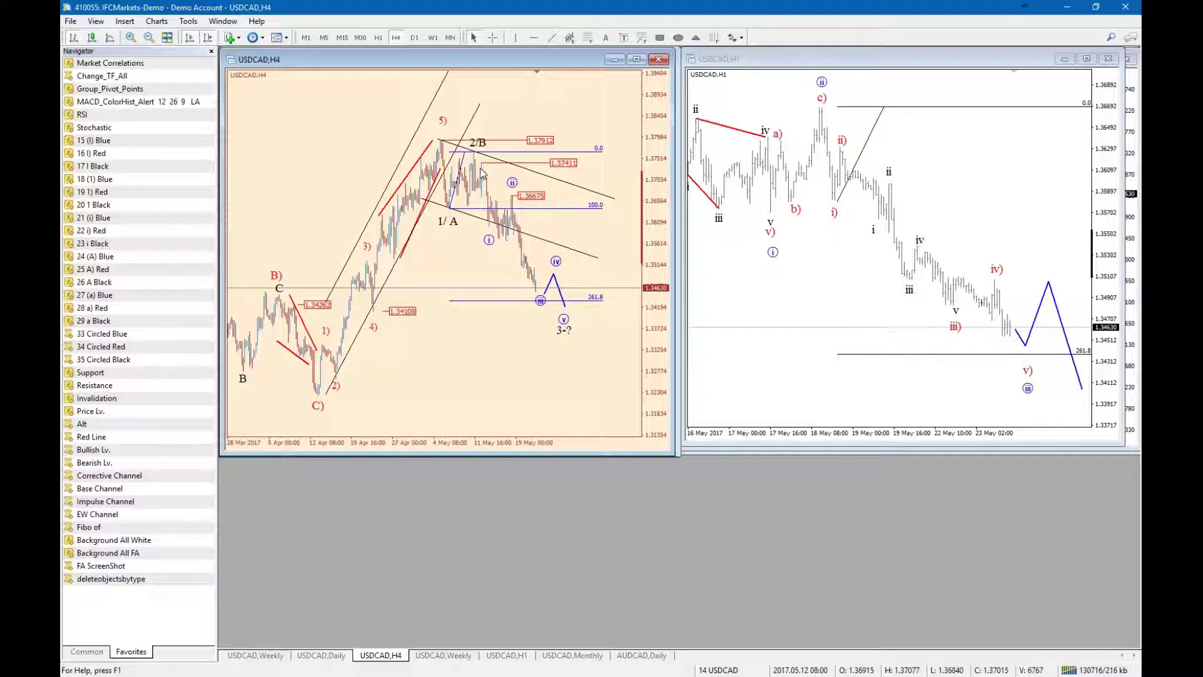
pyautogui.moveTo(478, 143); pyautogui.dragTo(570, 362)
pyautogui.doubleClick(569, 361)
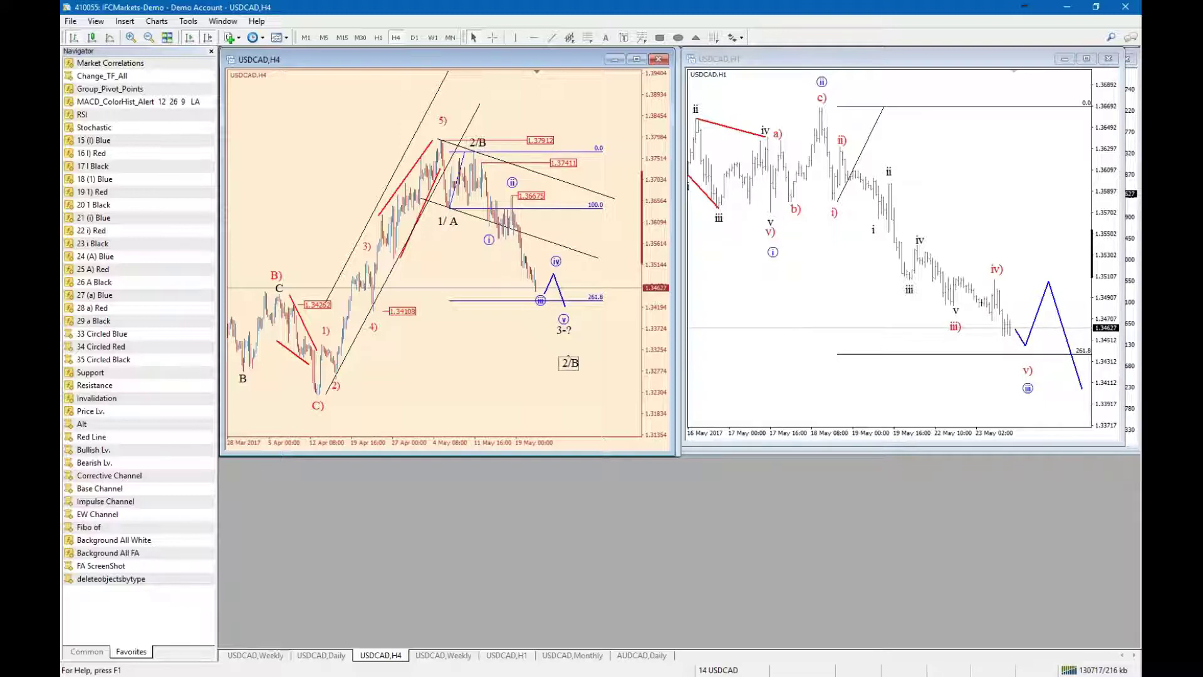
pyautogui.rightClick(569, 361)
pyautogui.click(630, 404)
# Move the 3-? label further down and check the price and date at the 2/B high
pyautogui.doubleClick(564, 330)
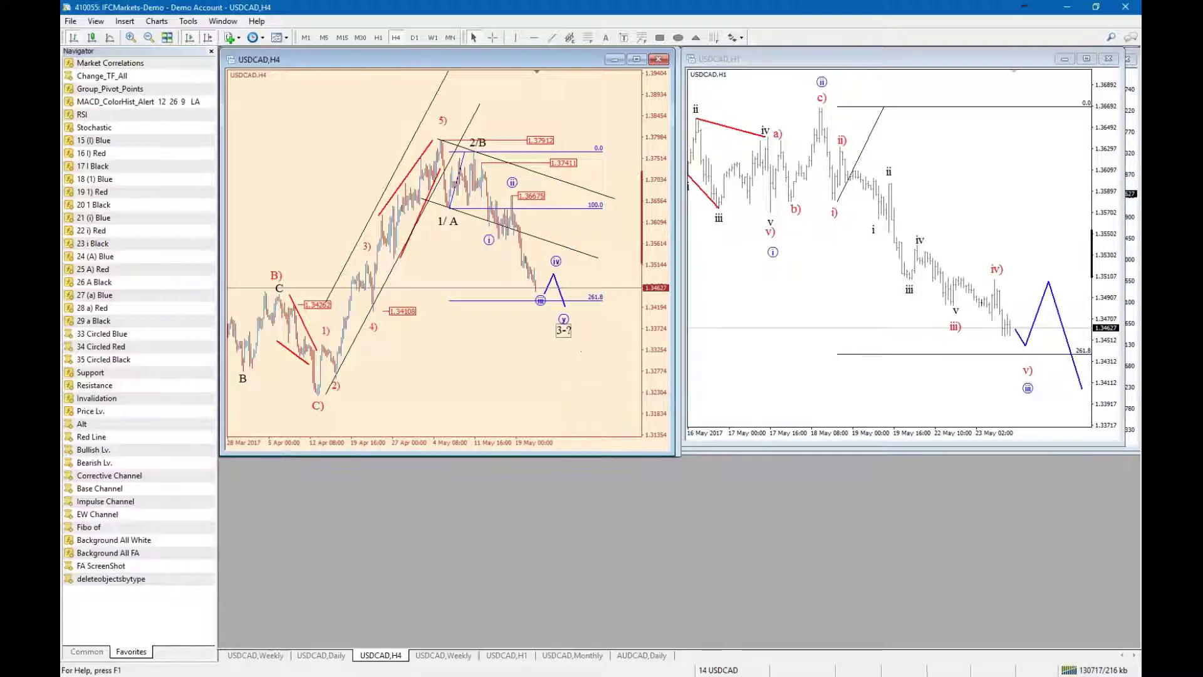
pyautogui.moveTo(564, 329); pyautogui.dragTo(583, 301)
pyautogui.moveTo(576, 359); pyautogui.dragTo(575, 363)
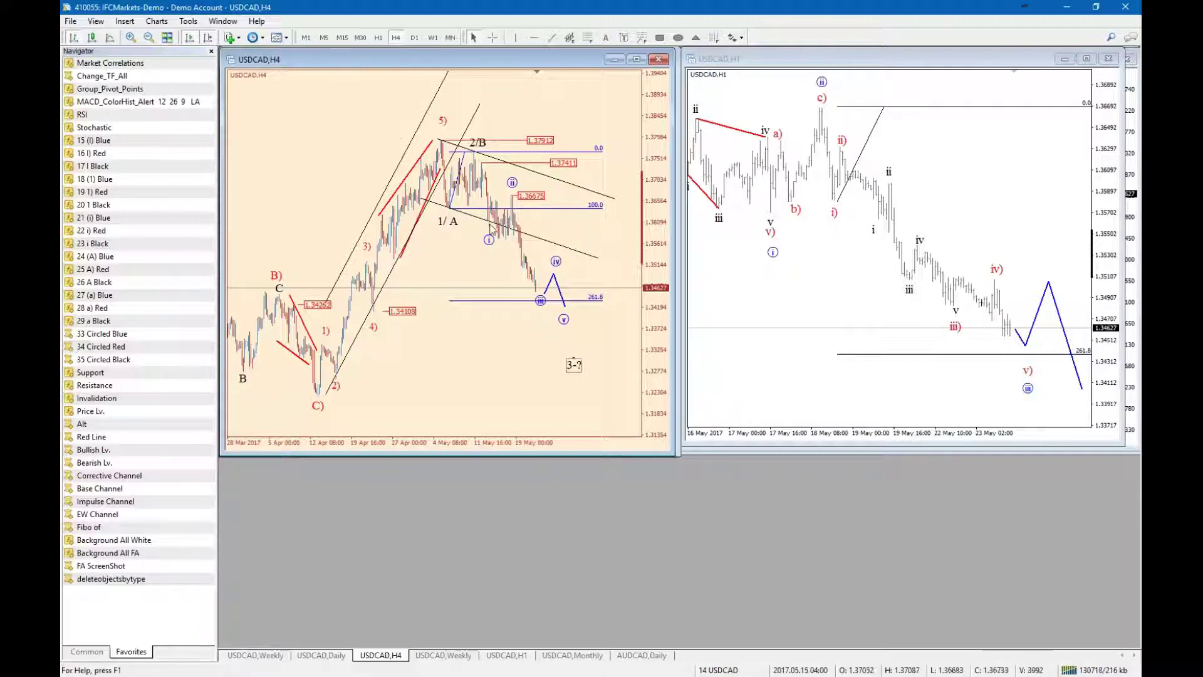
pyautogui.middleClick(476, 153)
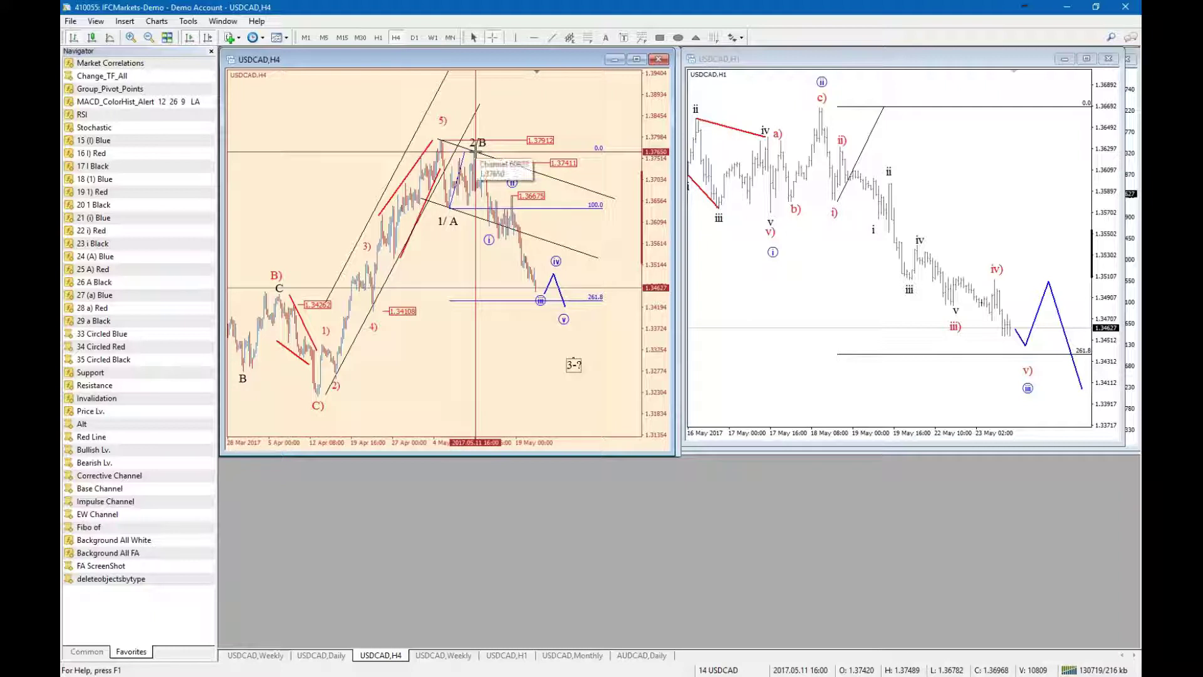
pyautogui.click(433, 263)
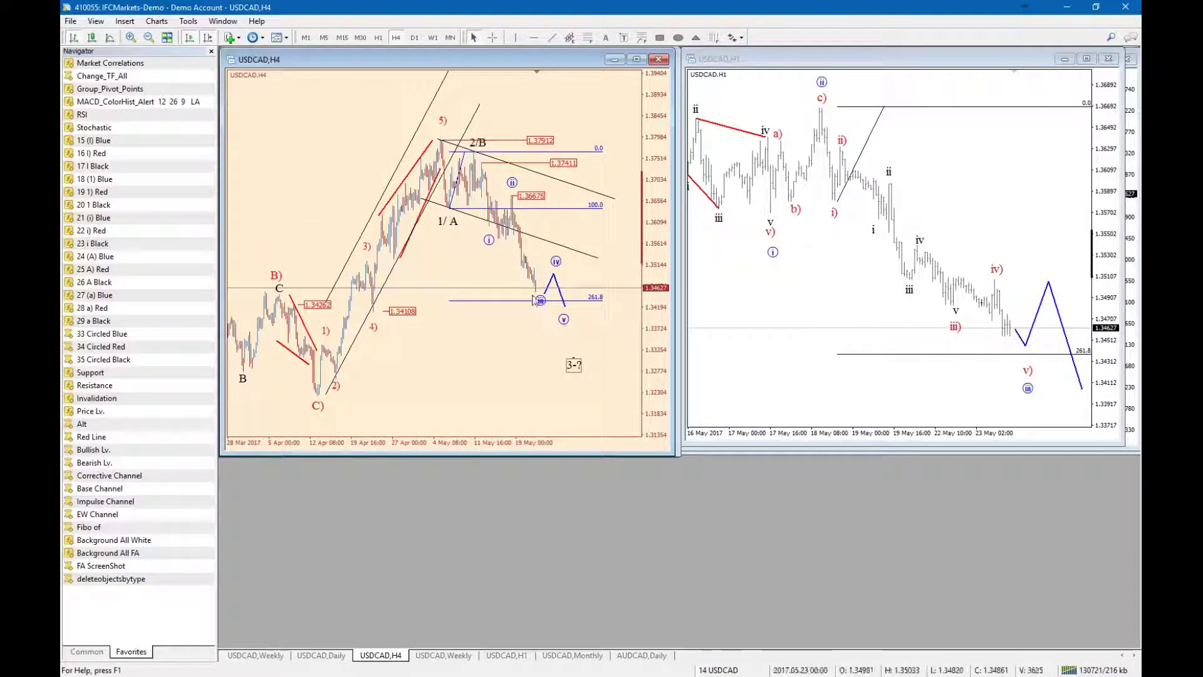
# Lower the circled (iii) wave point and drop the circled (v) label just above the 3-? box
pyautogui.moveTo(538, 303); pyautogui.dragTo(540, 315)
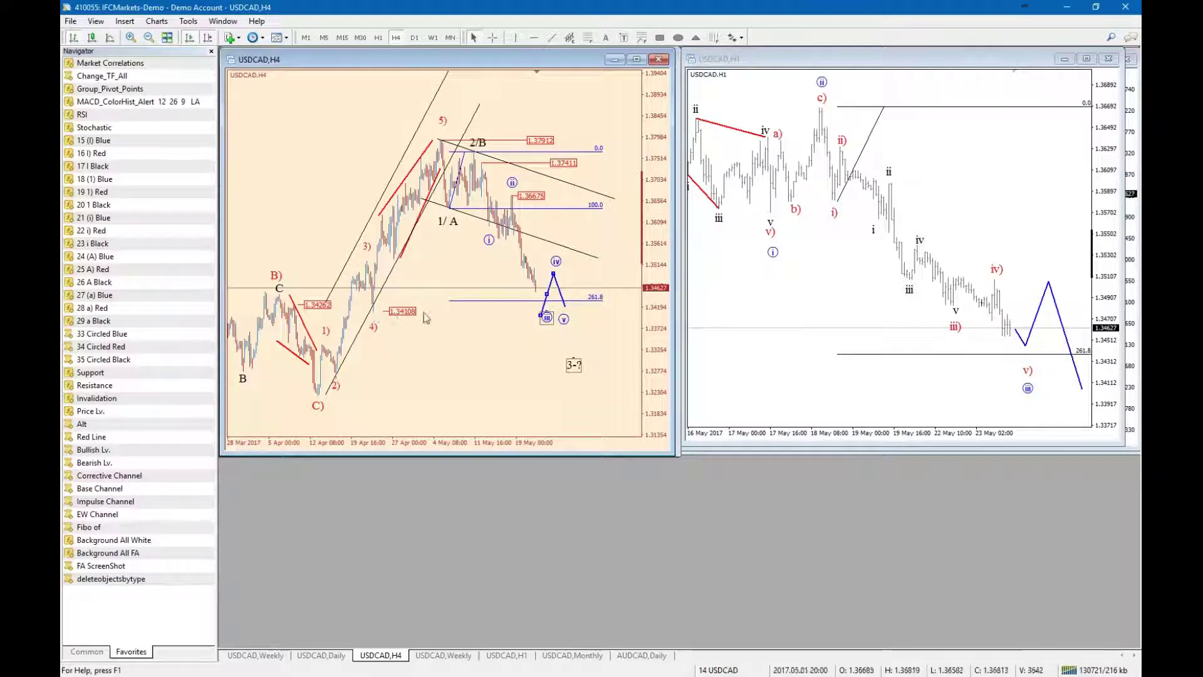
pyautogui.click(547, 292)
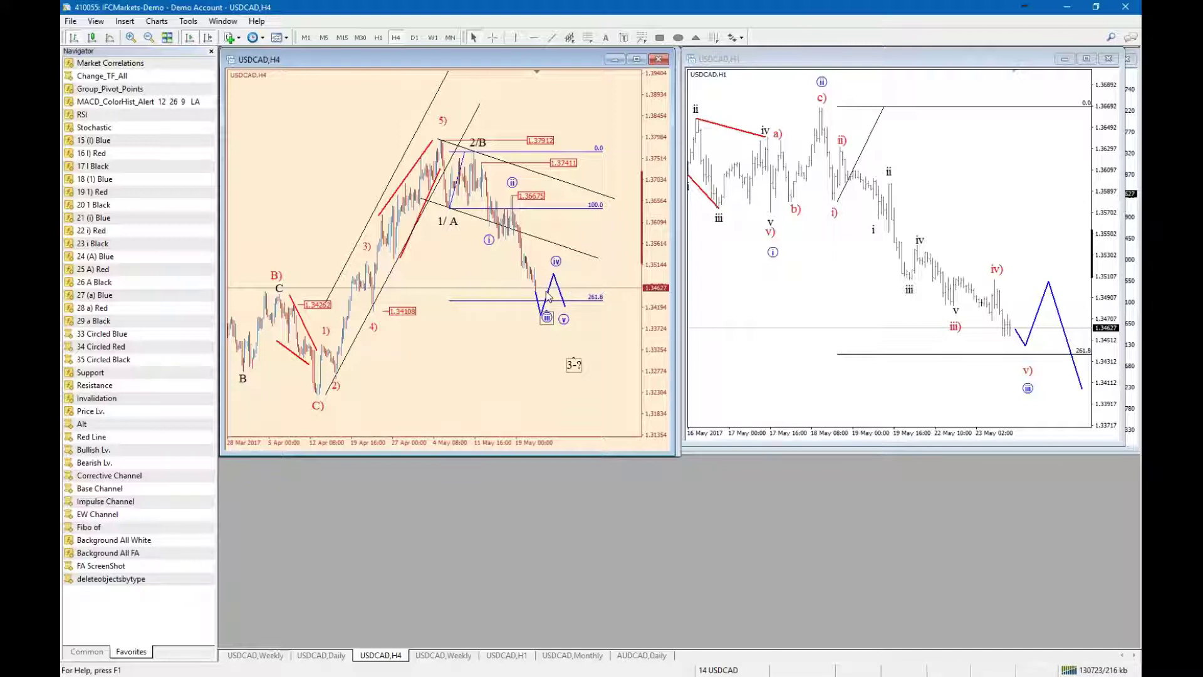
pyautogui.moveTo(563, 319)
pyautogui.mouseDown()
pyautogui.moveTo(574, 344)
pyautogui.moveTo(542, 325)
pyautogui.mouseUp()
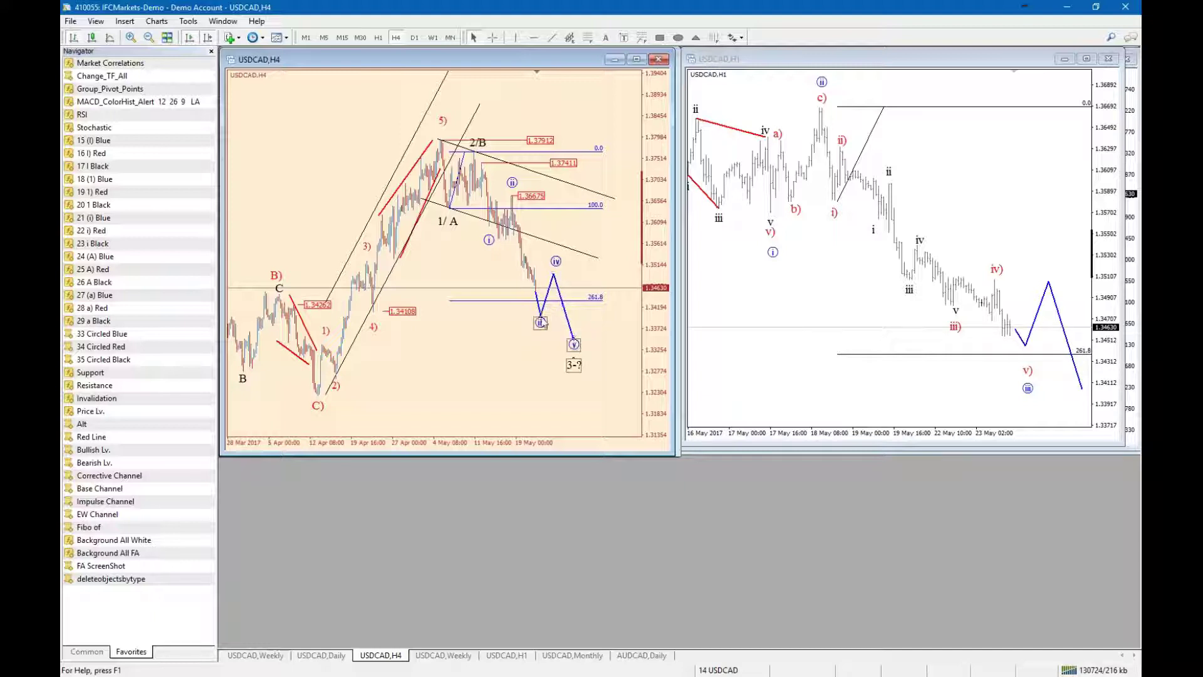
pyautogui.doubleClick(543, 322)
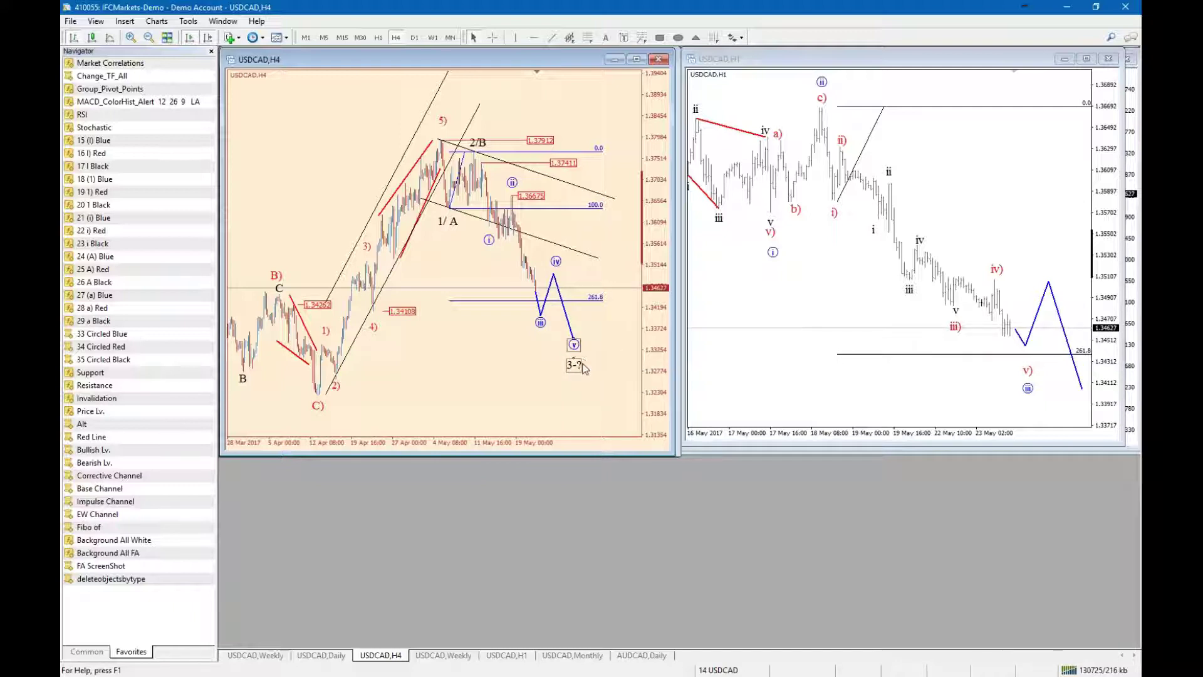
pyautogui.middleClick(592, 286)
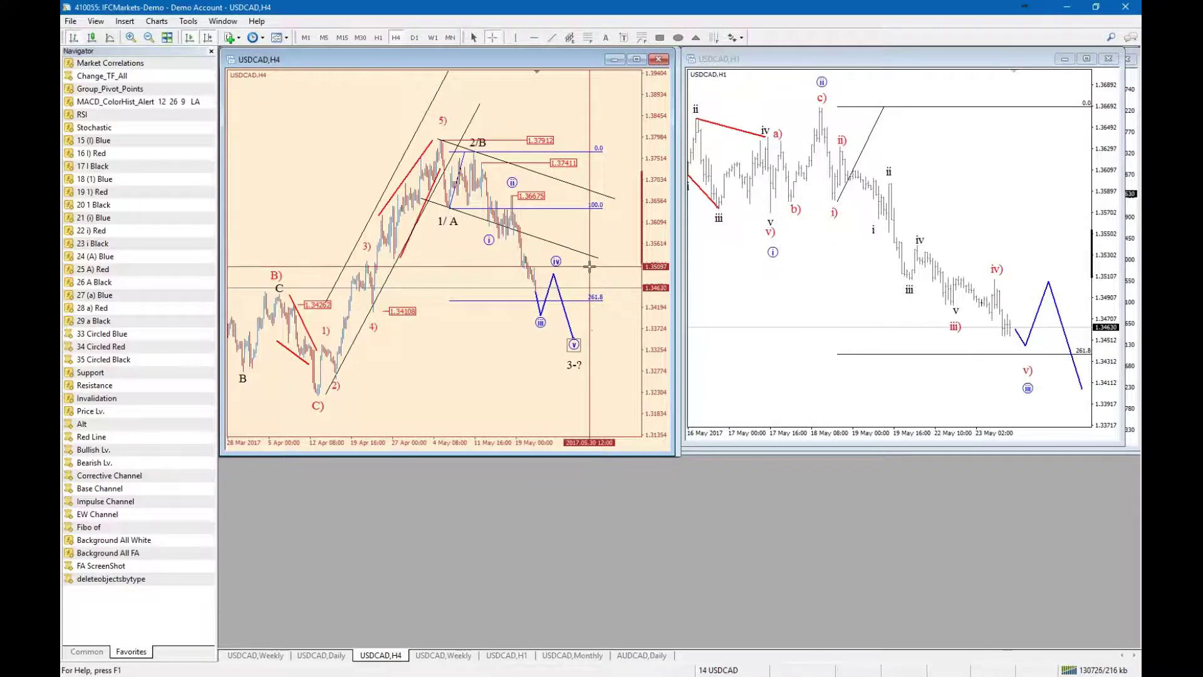
pyautogui.middleClick(511, 294)
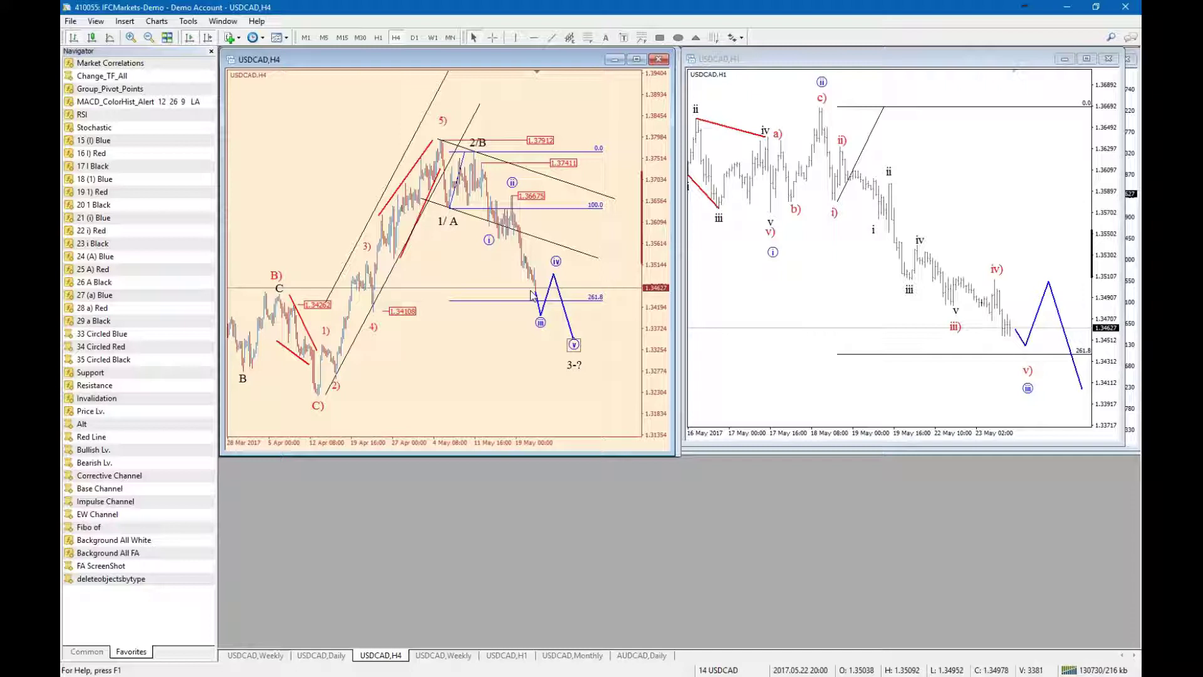
pyautogui.middleClick(532, 294)
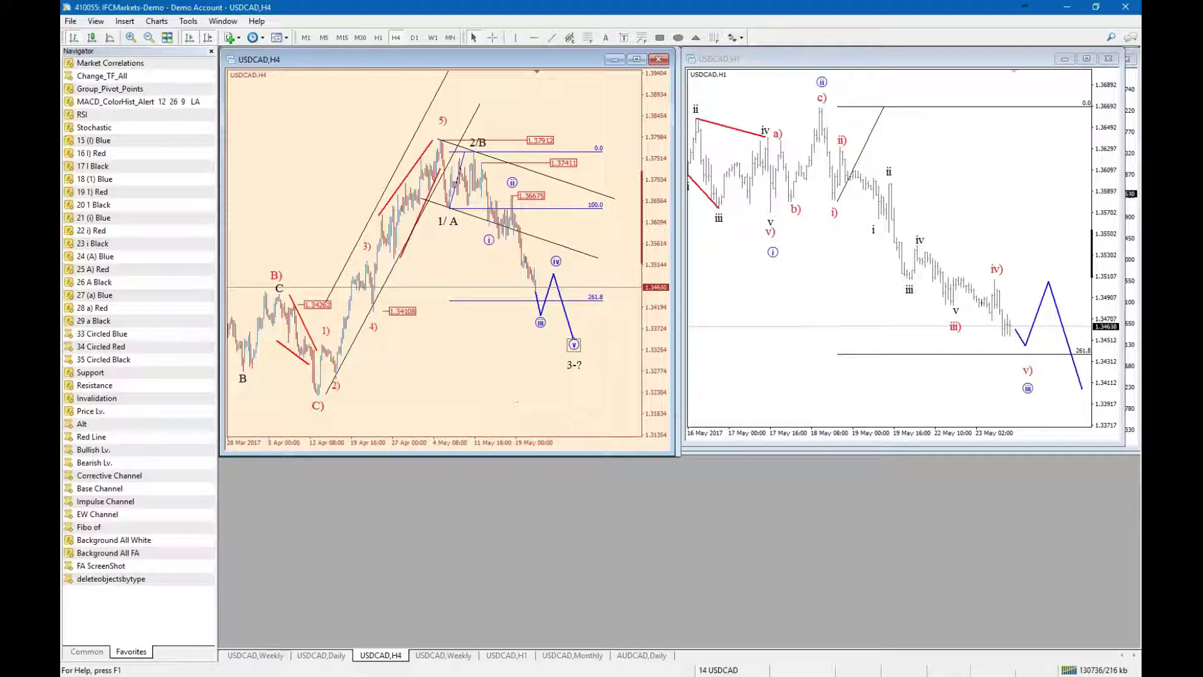
# On the USDCAD daily chart, check the projection target's price and date and the channel line's level
pyautogui.click(319, 655)
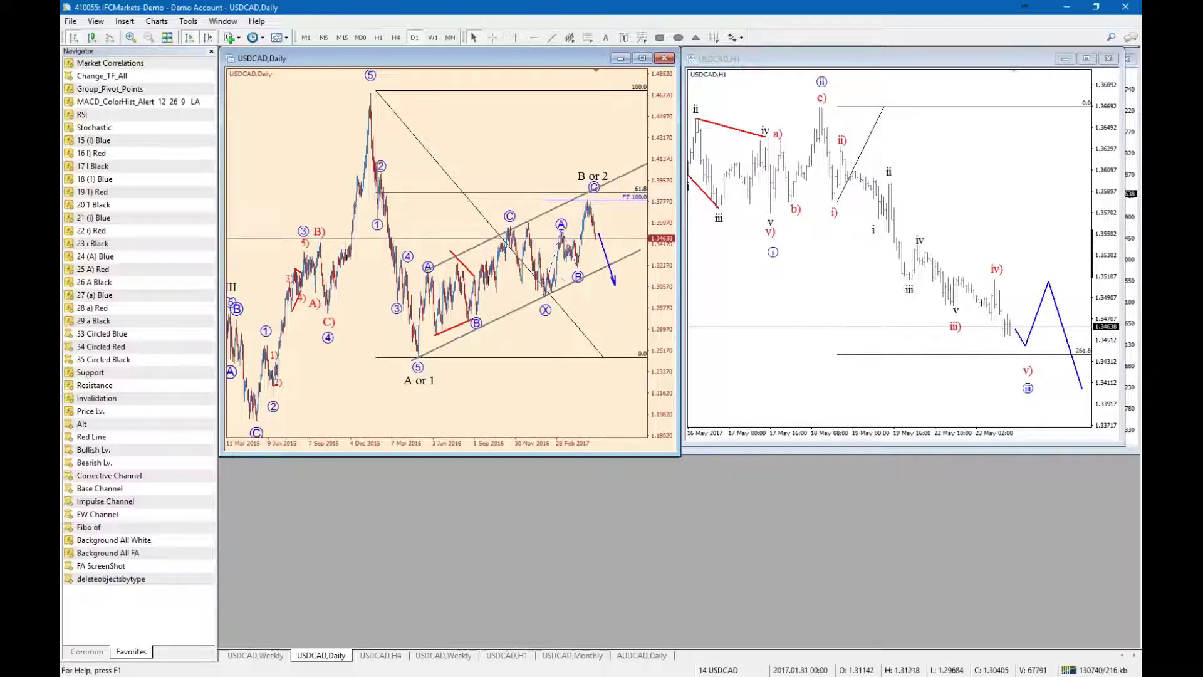
pyautogui.moveTo(498, 330); pyautogui.dragTo(499, 328)
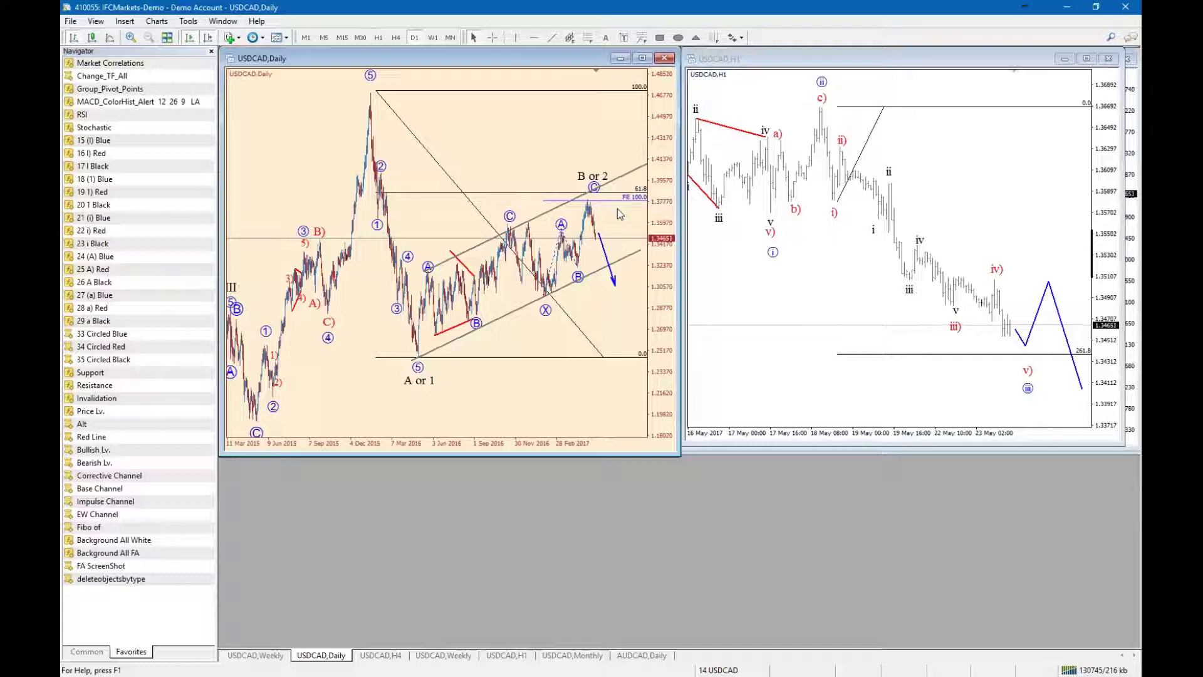
pyautogui.middleClick(614, 276)
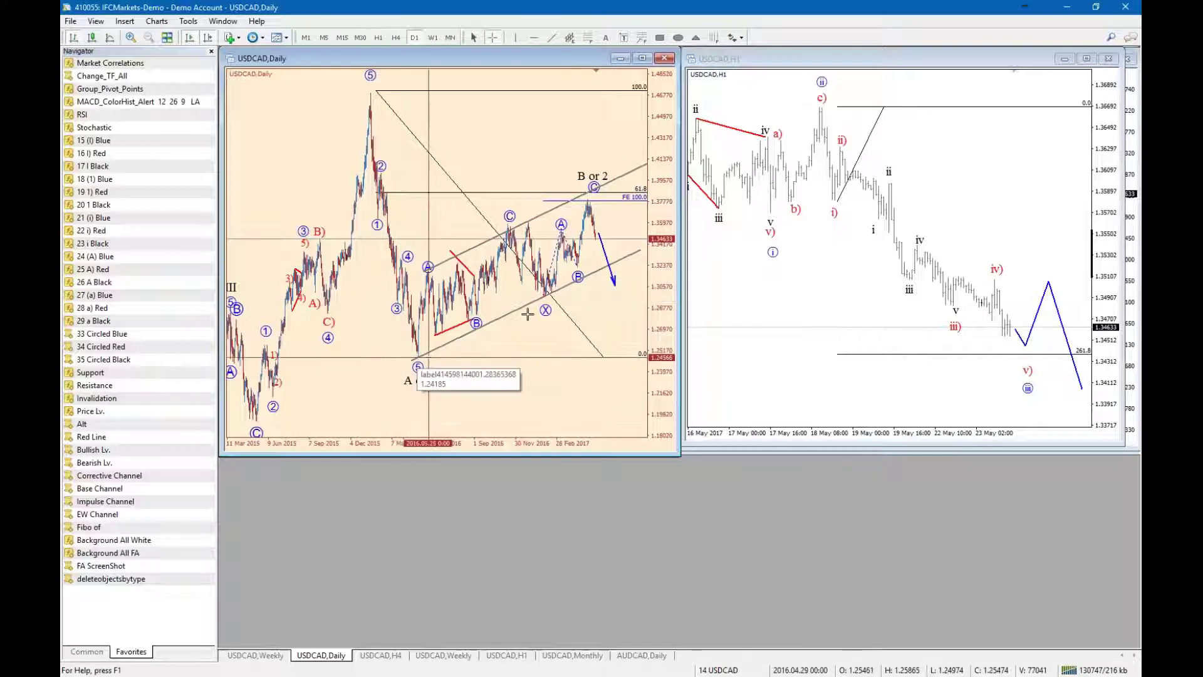
pyautogui.middleClick(512, 333)
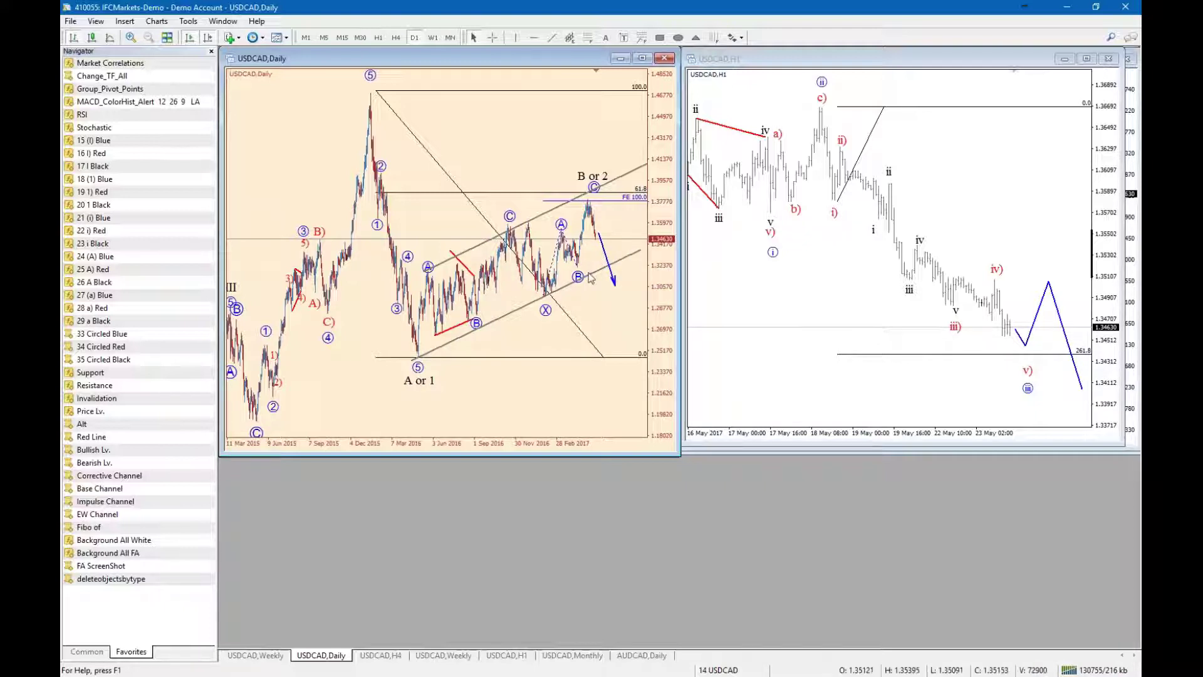
pyautogui.moveTo(616, 285)
pyautogui.mouseDown()
pyautogui.moveTo(611, 268)
pyautogui.moveTo(615, 285)
pyautogui.mouseUp()
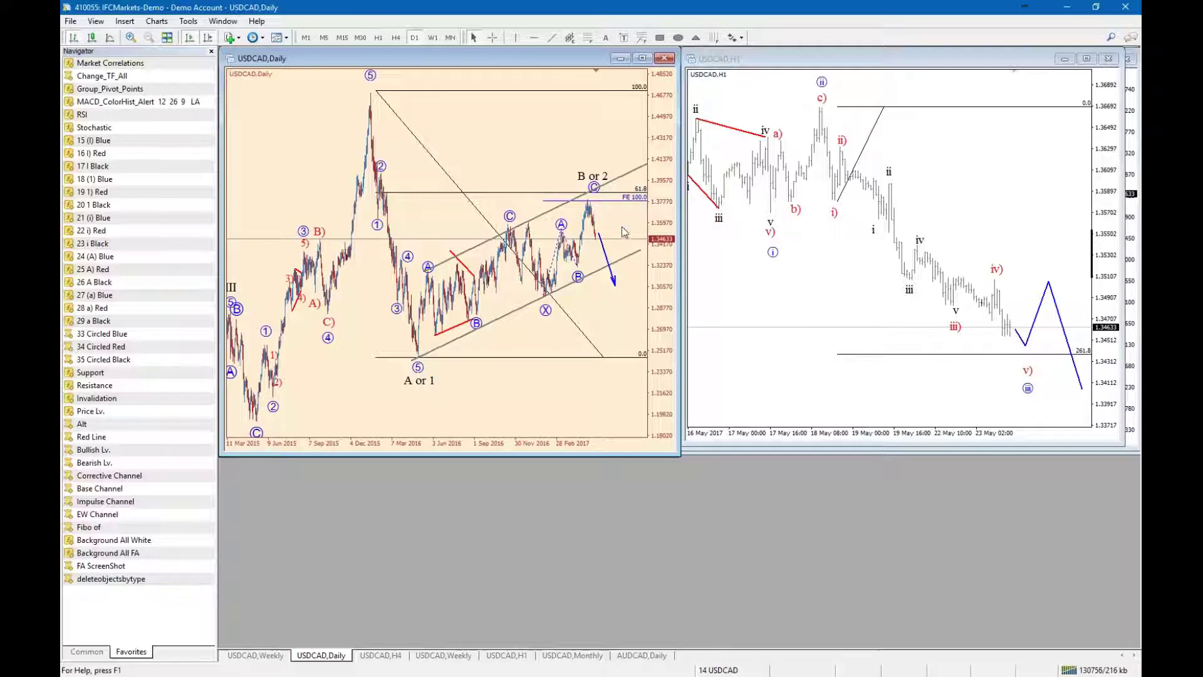
pyautogui.middleClick(616, 324)
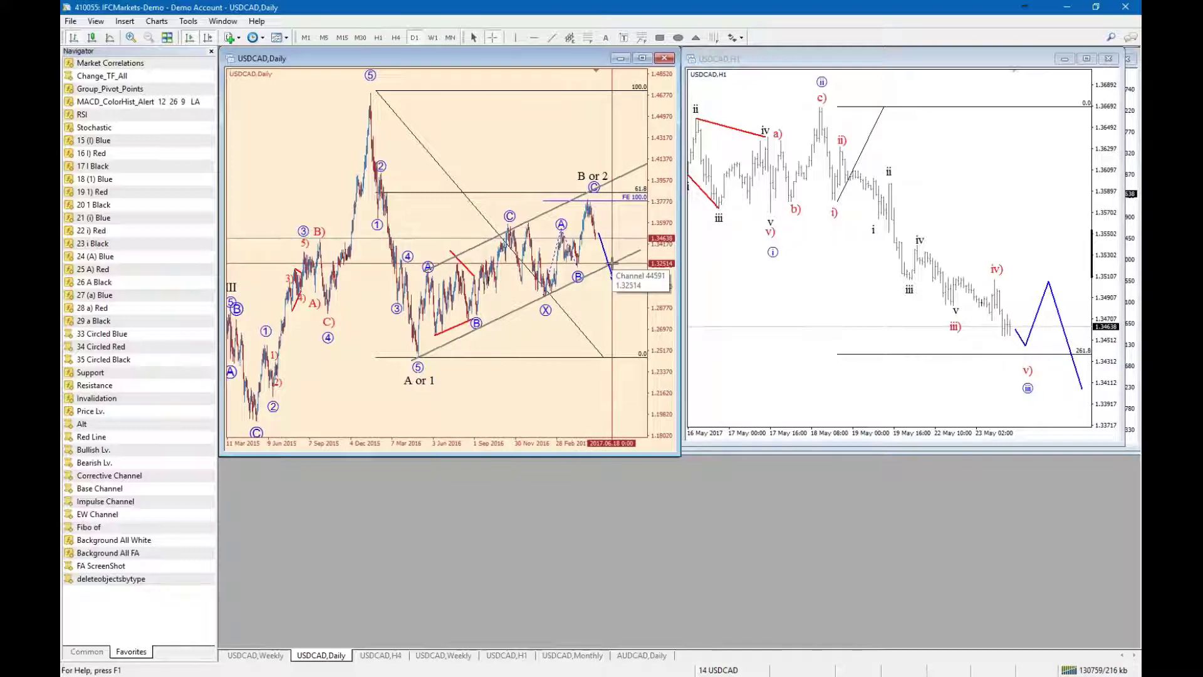
pyautogui.middleClick(612, 263)
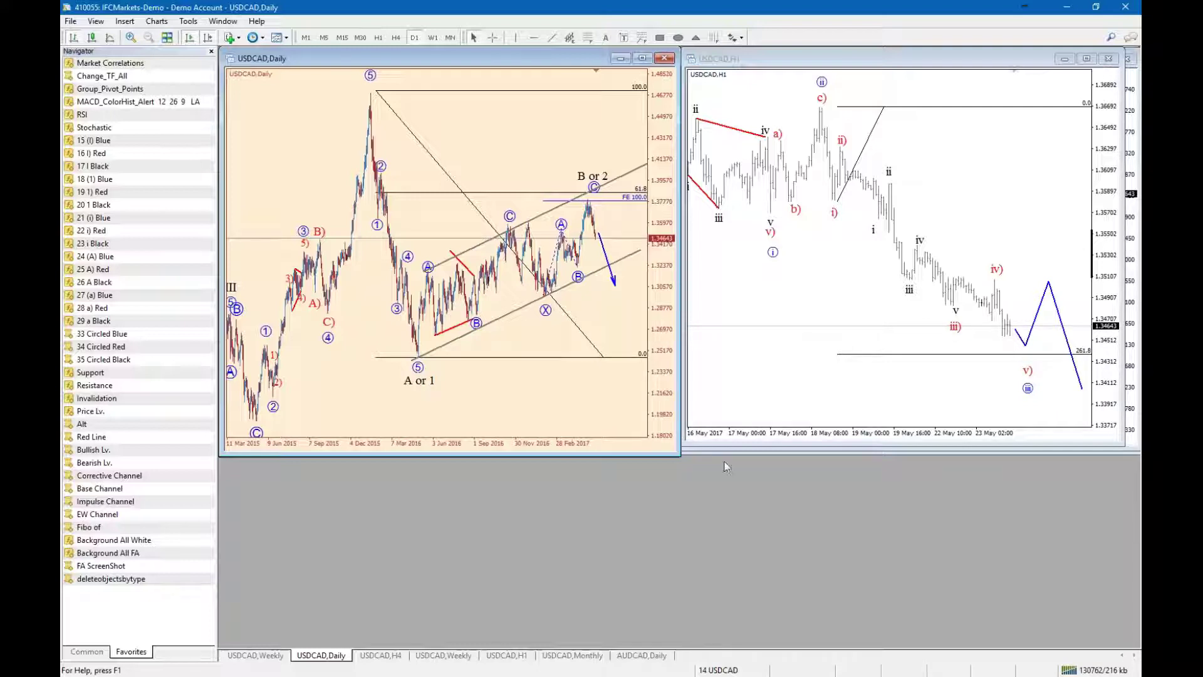
# Load the 20 CRUDE OIL profile, compress the oil H4 price scale and activate the OIL Daily chart
pyautogui.click(719, 670)
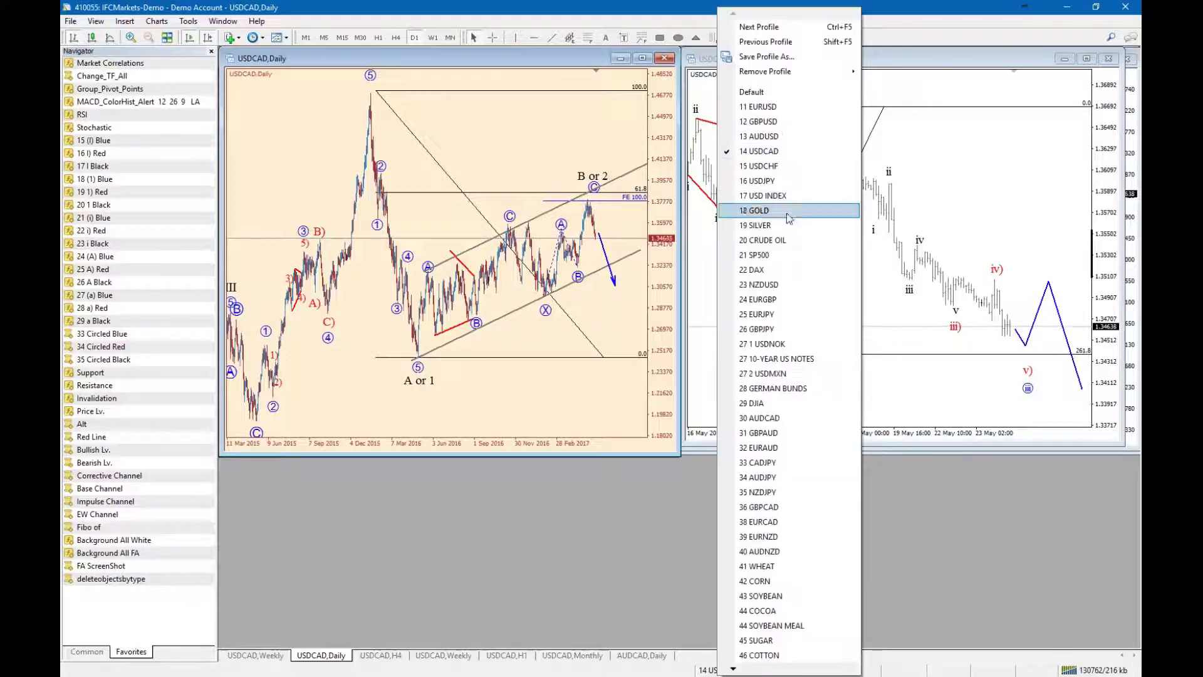
pyautogui.click(788, 242)
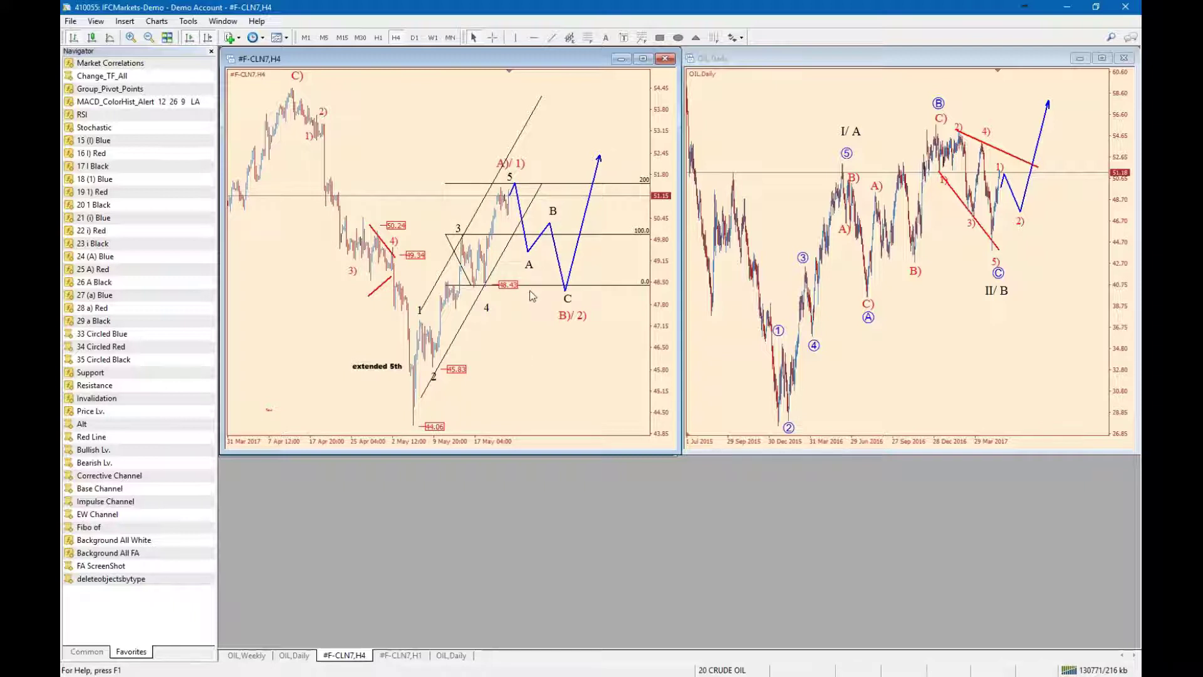
pyautogui.moveTo(665, 204); pyautogui.dragTo(665, 212)
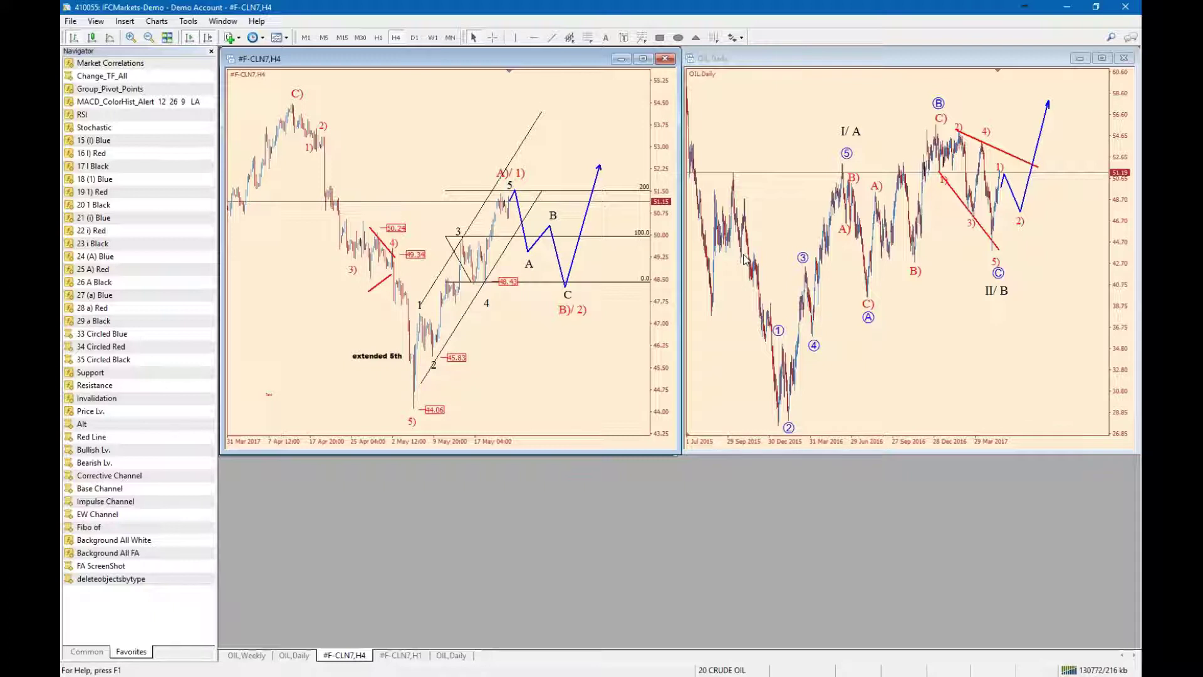
pyautogui.click(807, 178)
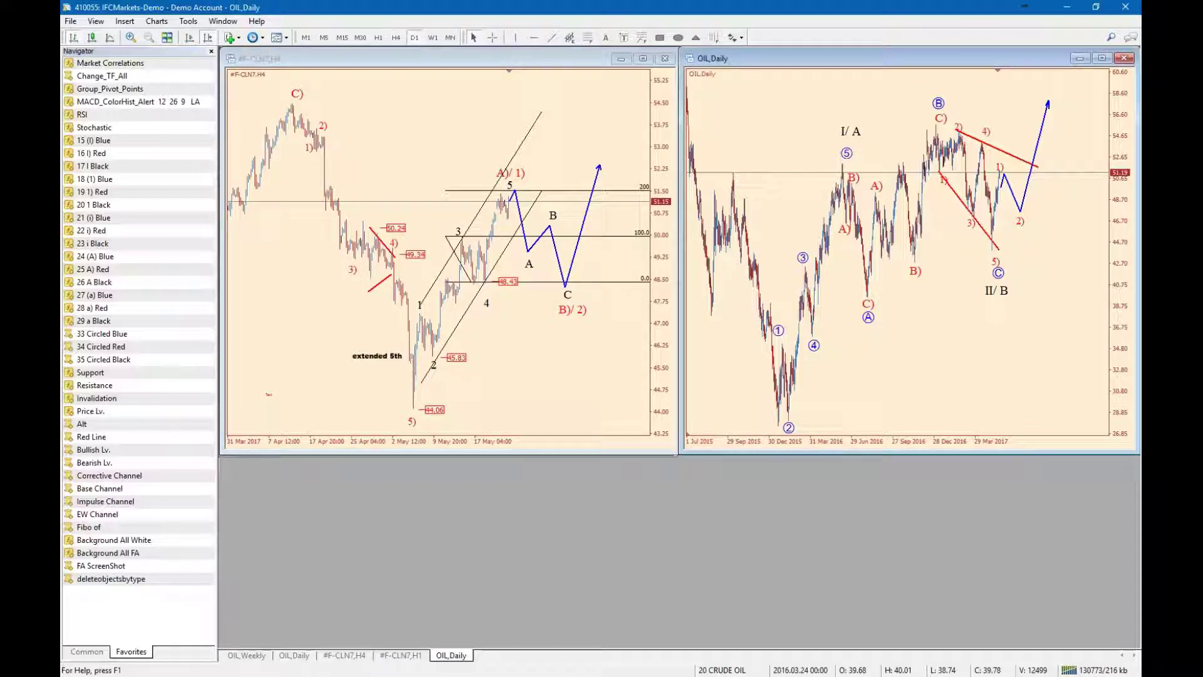
pyautogui.click(723, 669)
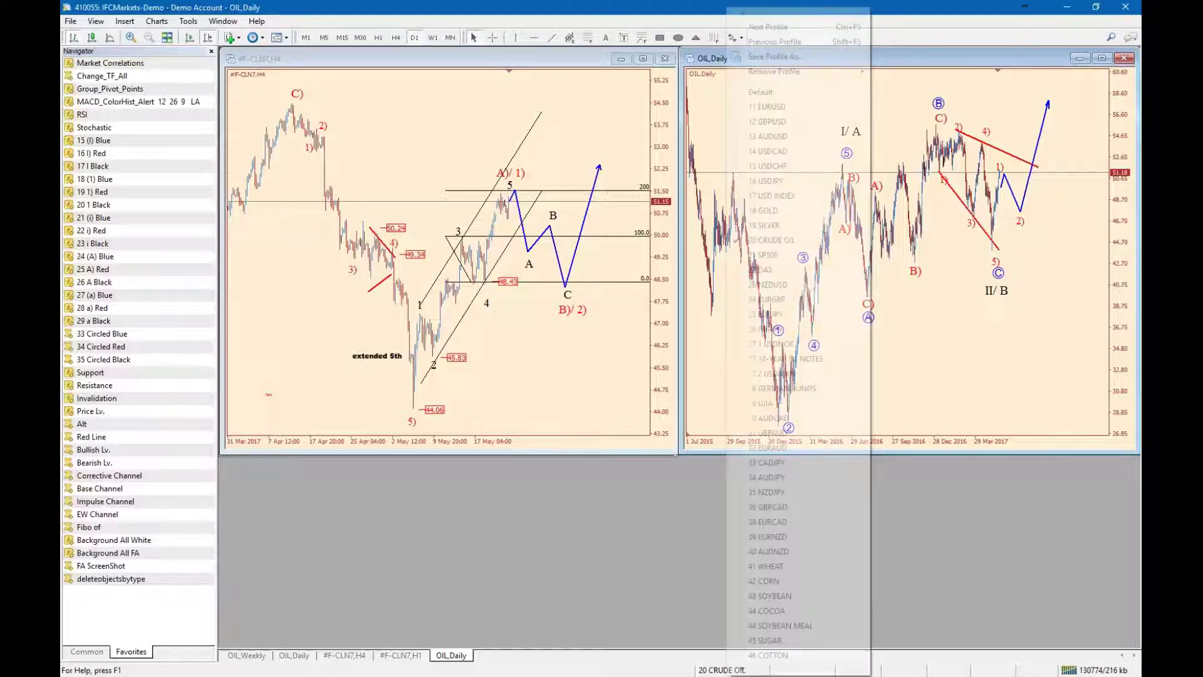
# Load the 22 DAX profile, move the DE30 H1 window centre-left and compress its price scale
pyautogui.click(780, 266)
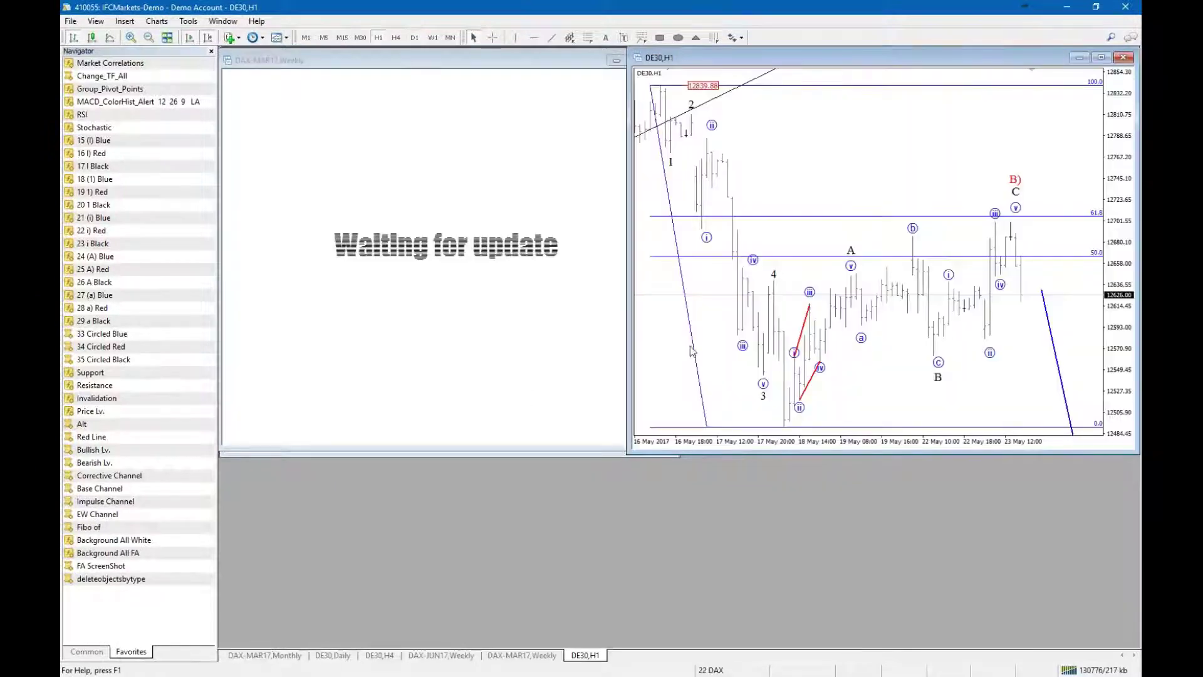
pyautogui.moveTo(737, 57); pyautogui.dragTo(389, 68)
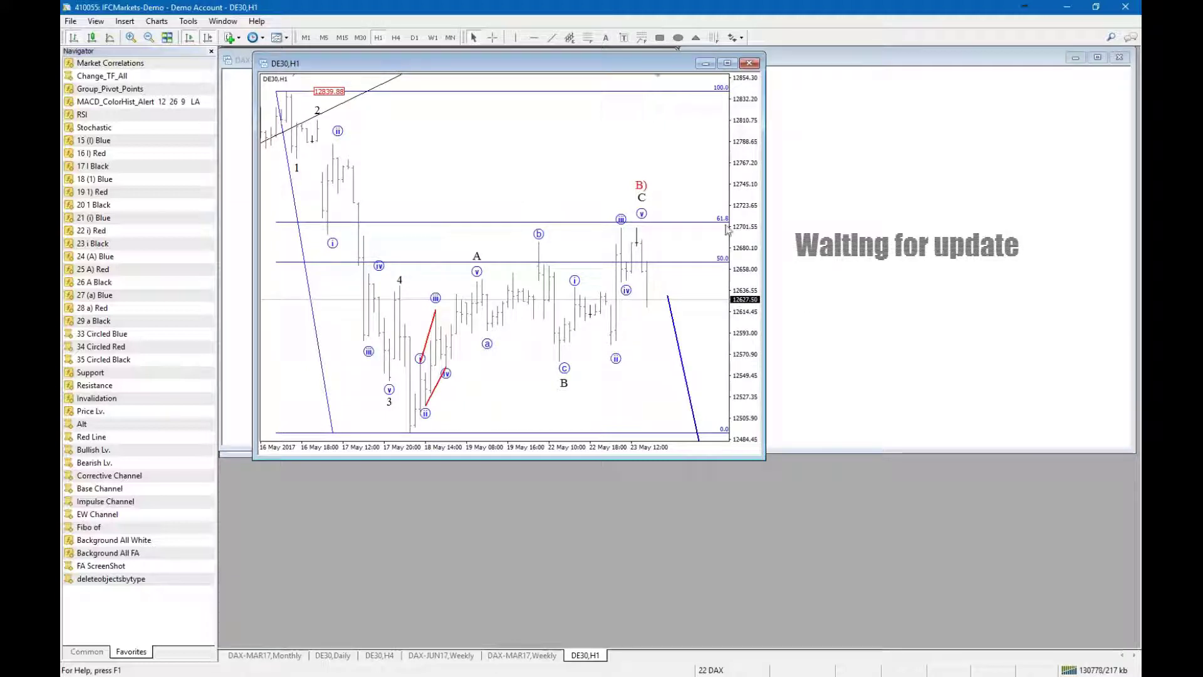
pyautogui.moveTo(742, 236); pyautogui.dragTo(743, 250)
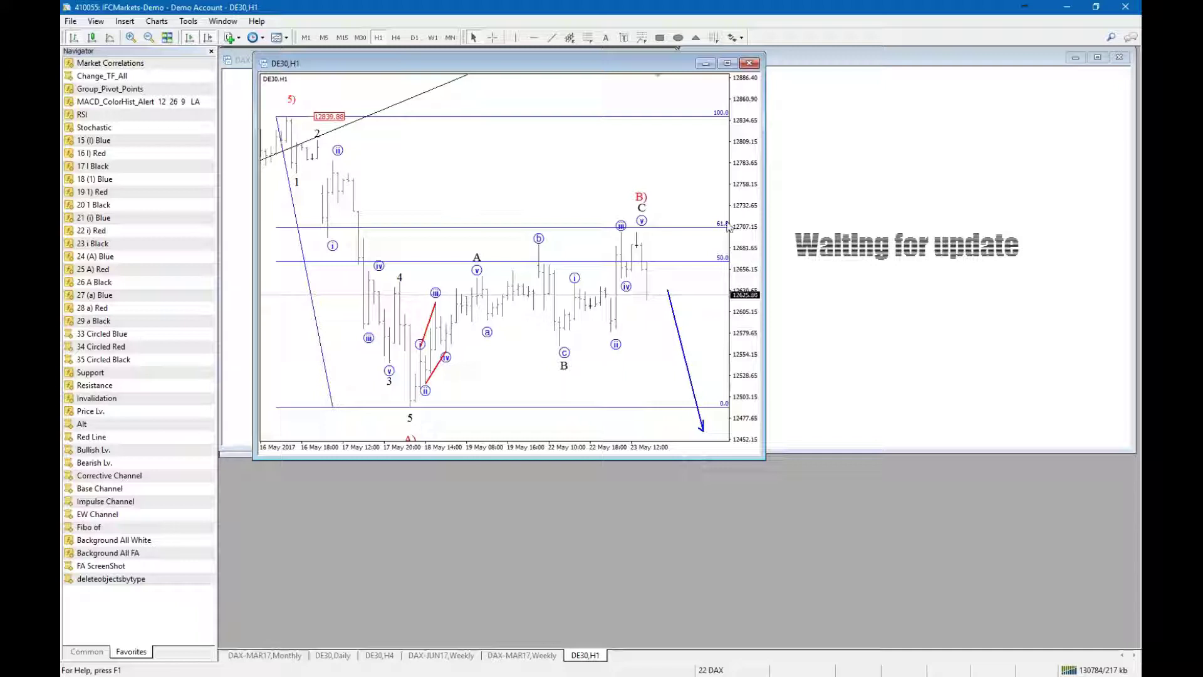
pyautogui.scroll(1, 730, 235)
pyautogui.scroll(-1, 730, 235)
pyautogui.moveTo(742, 241); pyautogui.dragTo(743, 250)
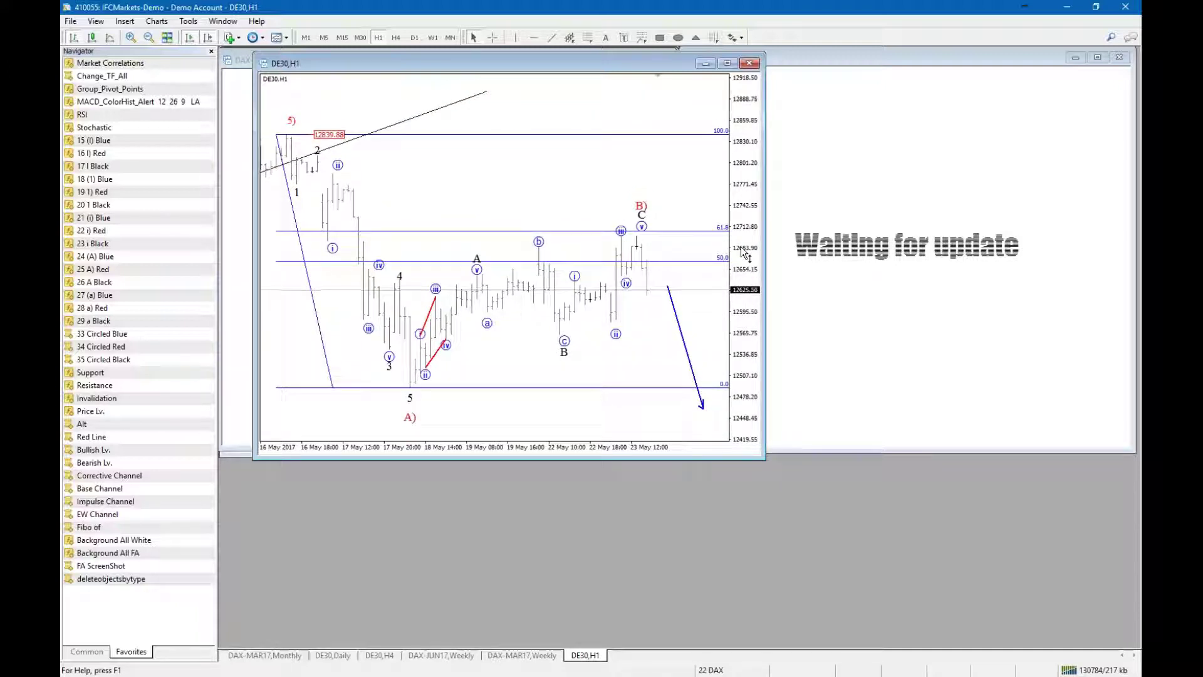
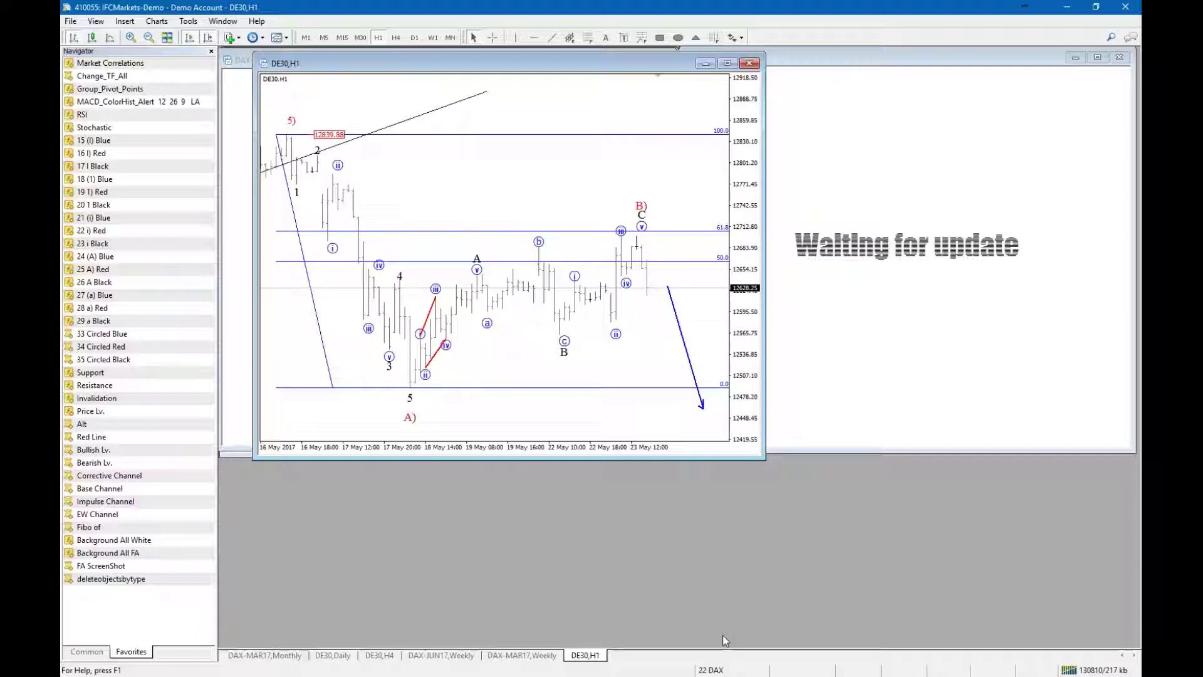
# Load the '17 USD INDEX' chart profile in place of the DAX profile
pyautogui.click(713, 672)
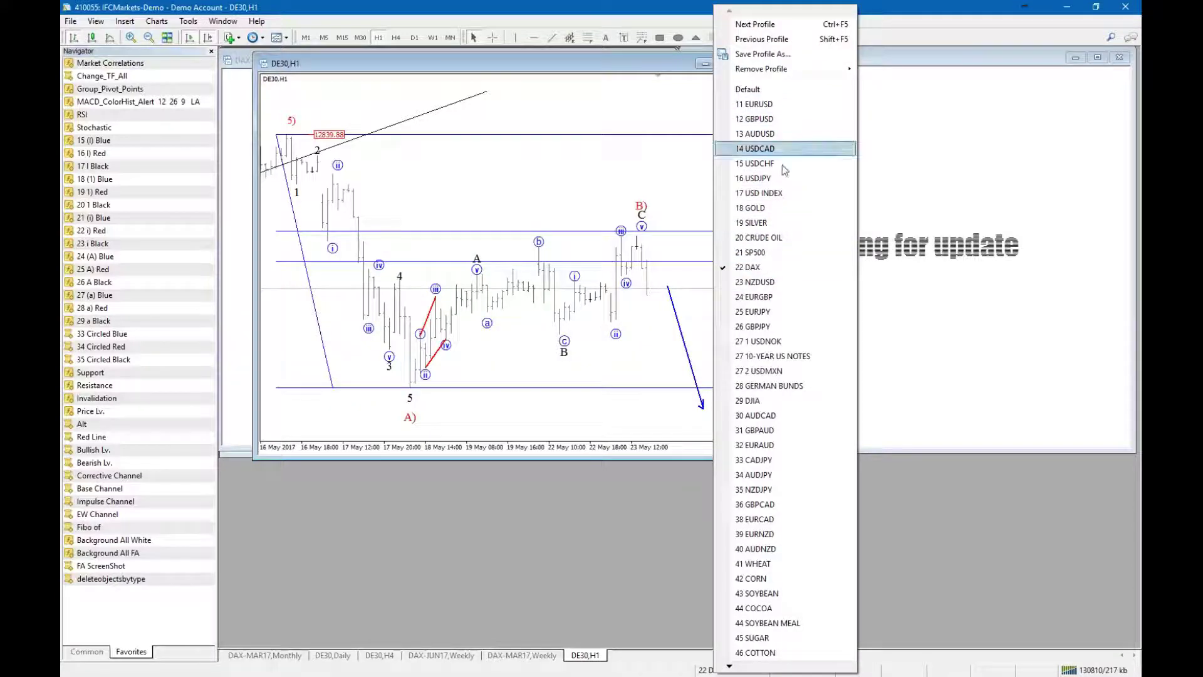
pyautogui.click(782, 193)
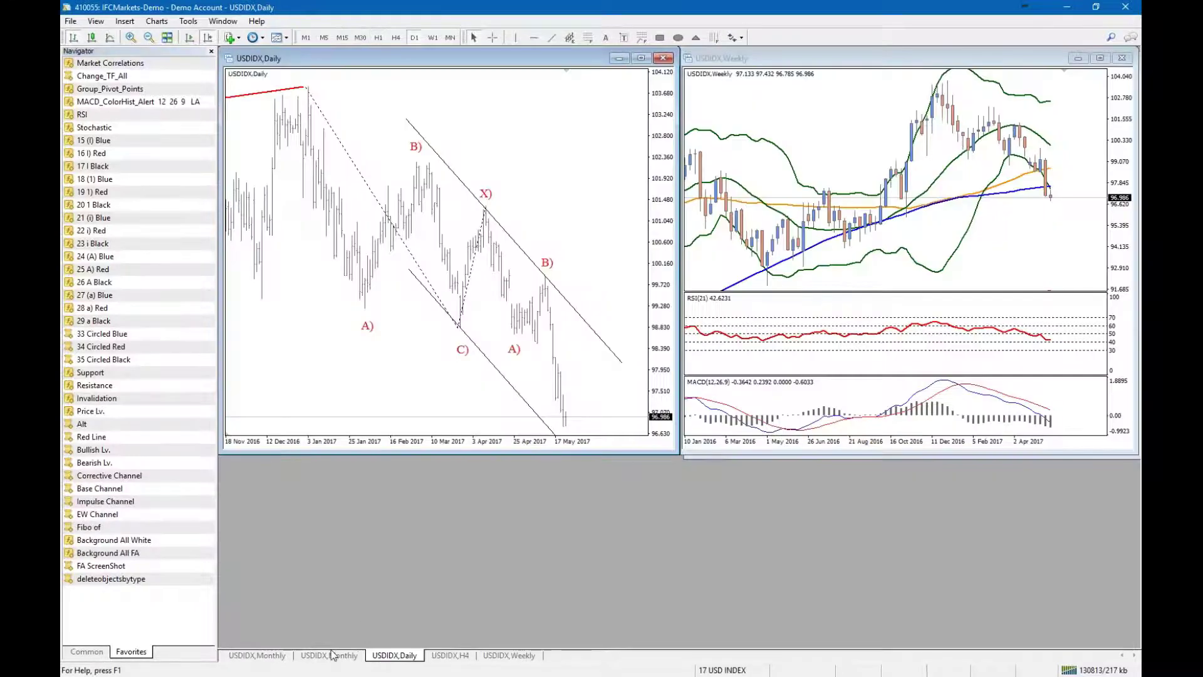
# Show USDIDX Monthly in both windows, compress each price scale, and check prices with the crosshair
pyautogui.click(332, 655)
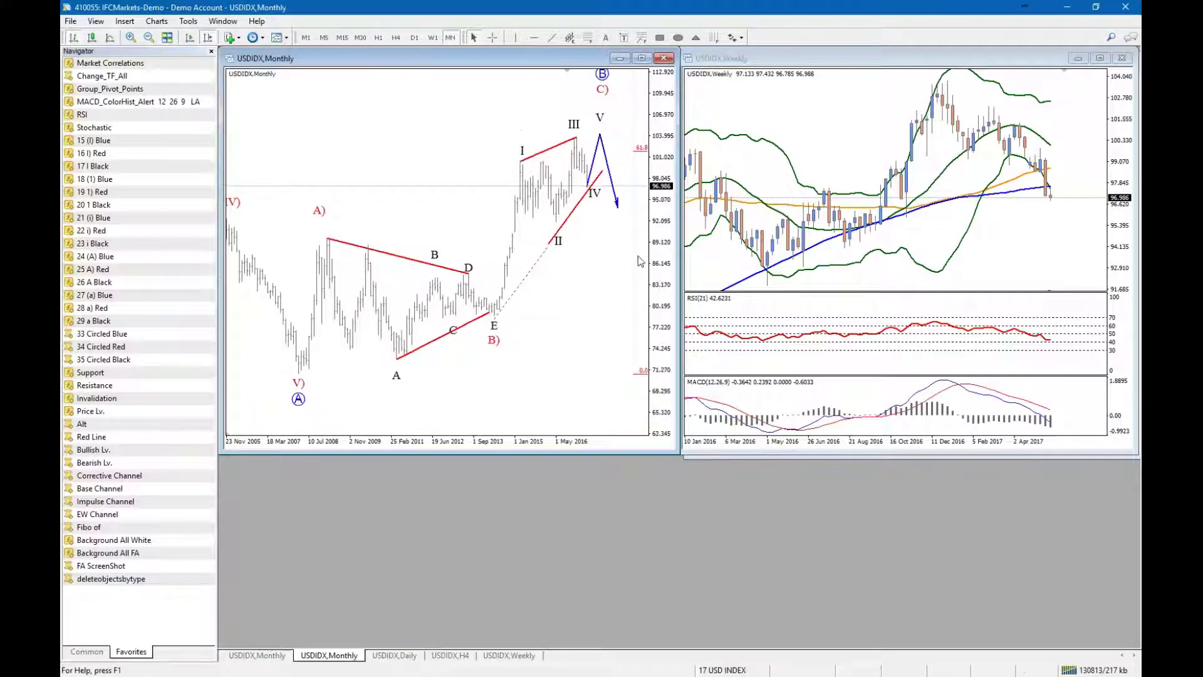
pyautogui.moveTo(665, 232); pyautogui.dragTo(666, 252)
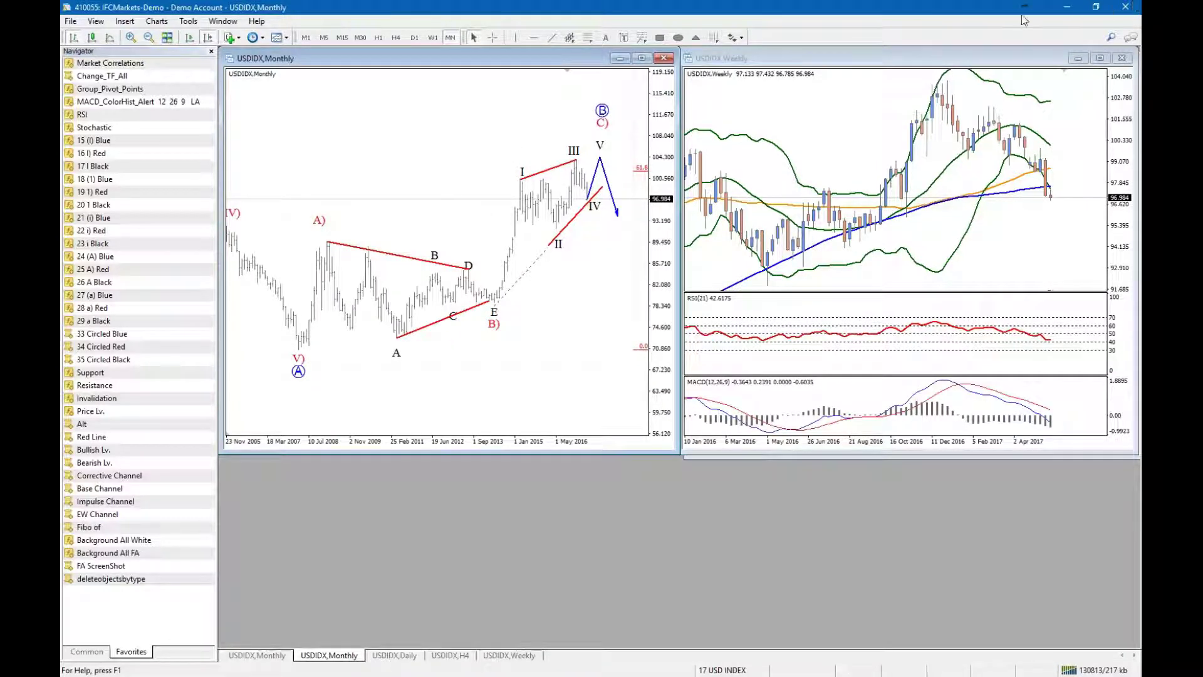
pyautogui.click(509, 655)
pyautogui.moveTo(323, 658); pyautogui.dragTo(258, 658)
pyautogui.moveTo(1127, 171); pyautogui.dragTo(1132, 213)
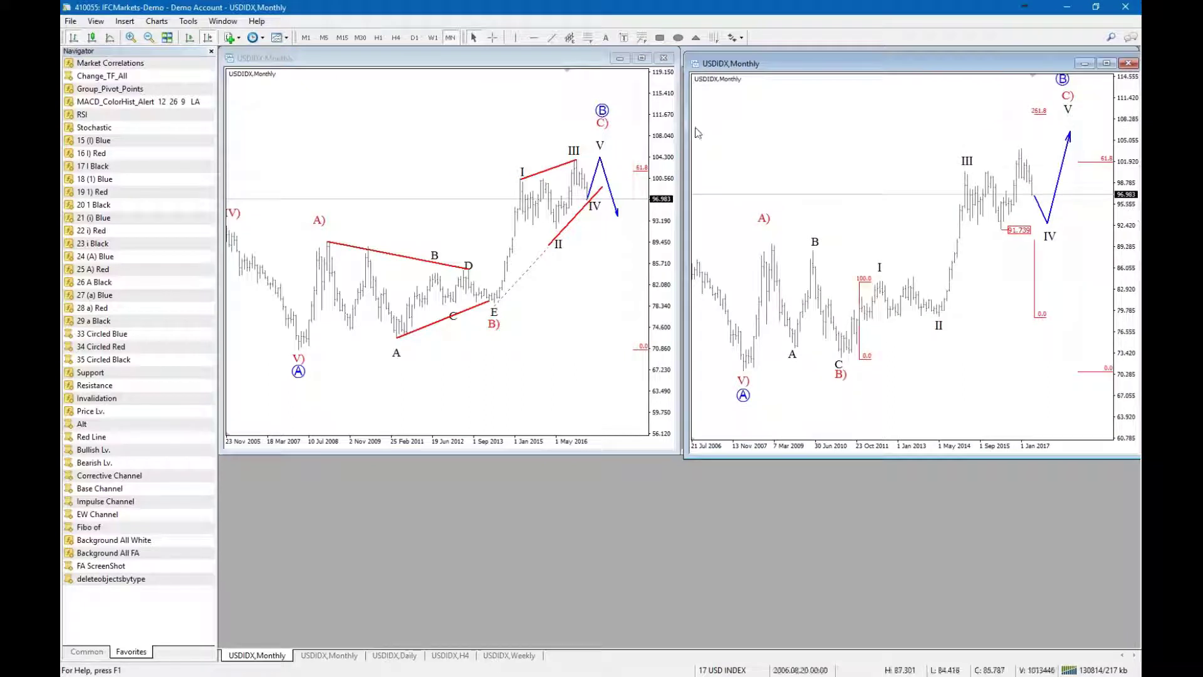
pyautogui.middleClick(450, 178)
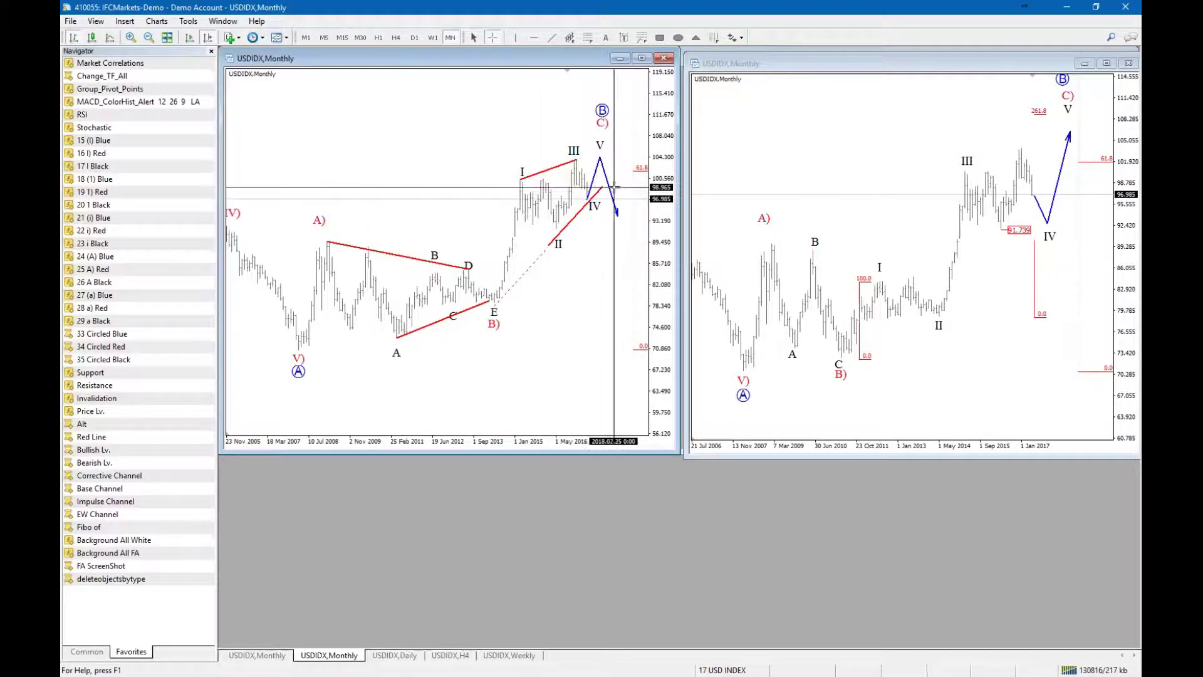
pyautogui.press('Escape')
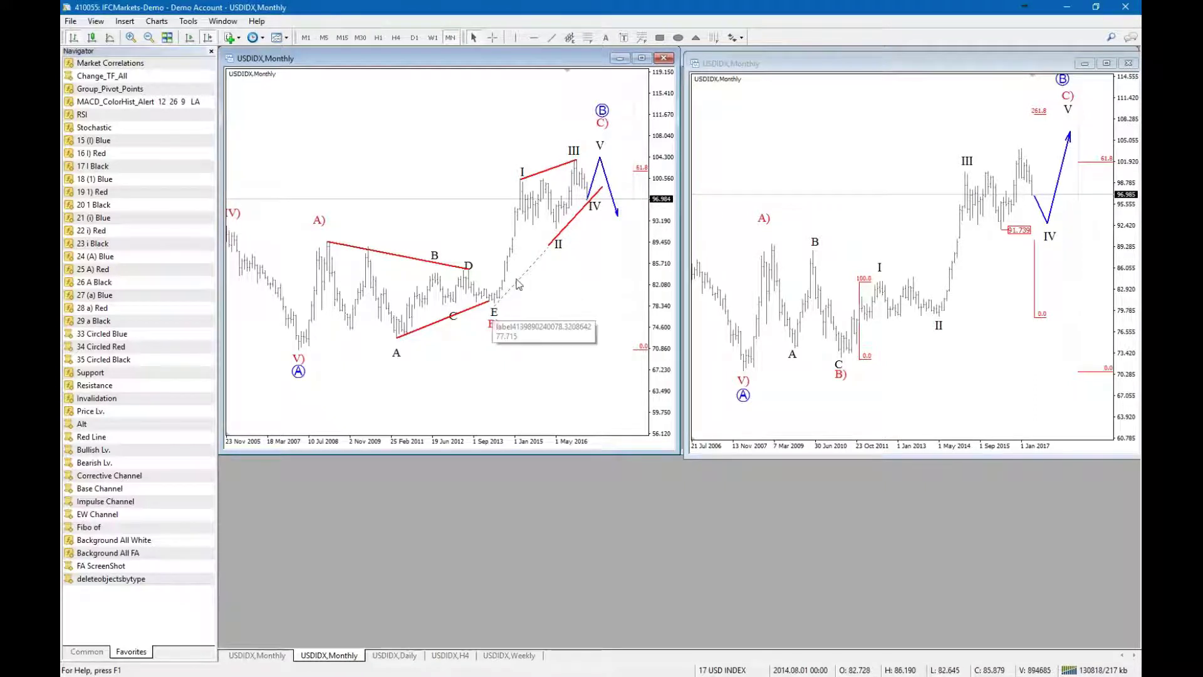
# Realign the red II–IV trendline on the left chart, then bring a wave label onto the right chart
pyautogui.doubleClick(584, 207)
pyautogui.moveTo(576, 215); pyautogui.dragTo(593, 241)
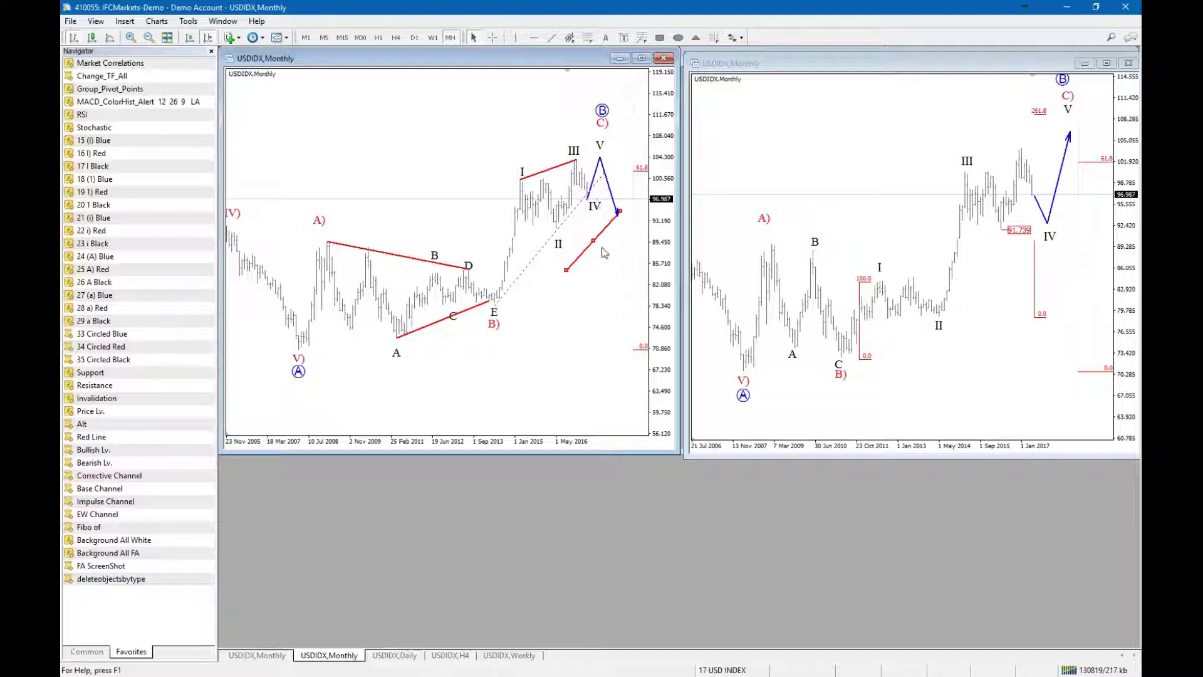
pyautogui.moveTo(592, 240); pyautogui.dragTo(573, 216)
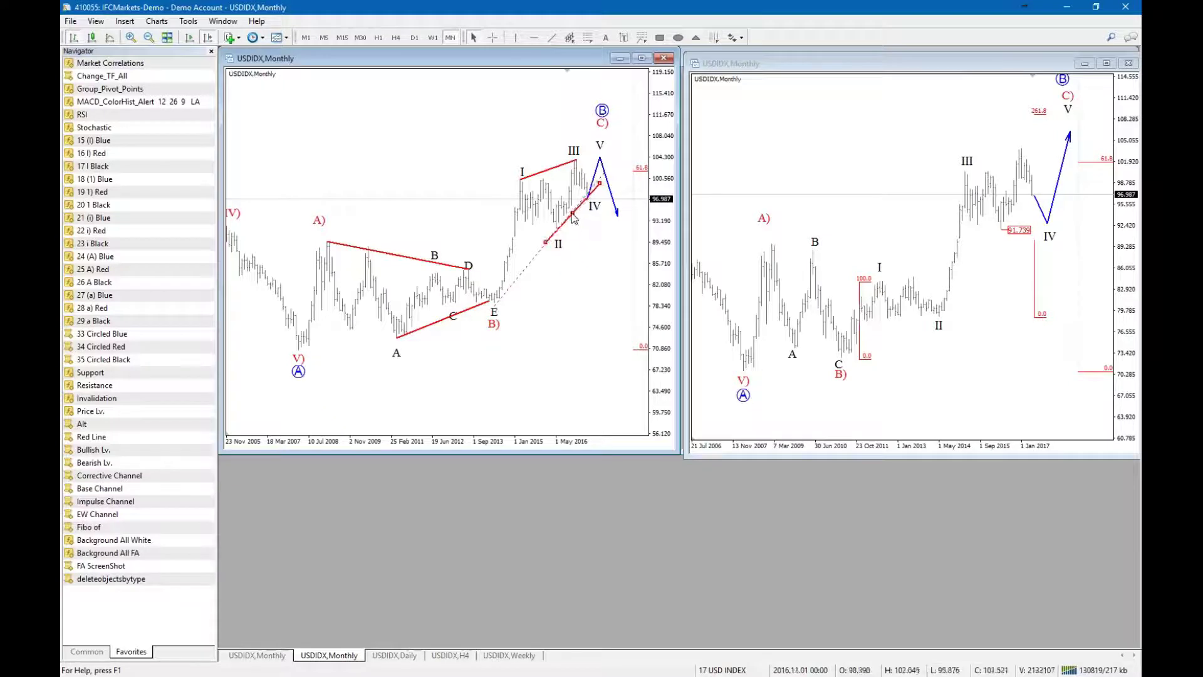
pyautogui.click(1048, 245)
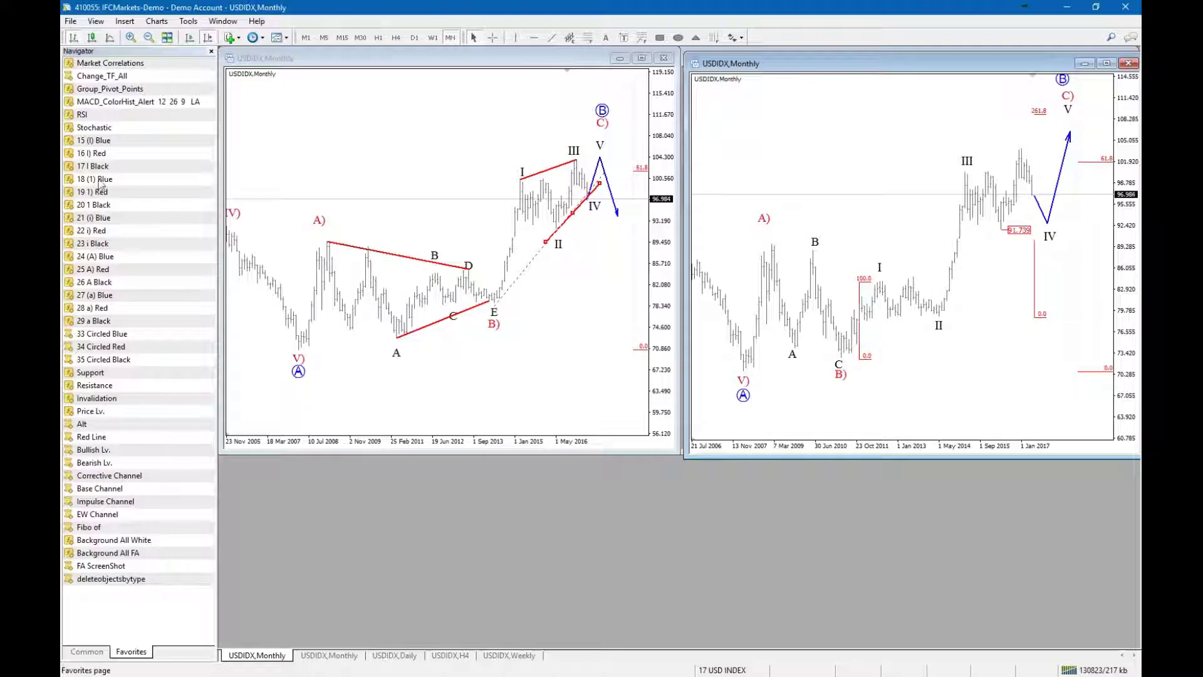
pyautogui.moveTo(100, 271); pyautogui.dragTo(926, 221)
# Place circled blue A, B, C labels on the 2015–2017 pullback and move IV below C
pyautogui.press('Return')
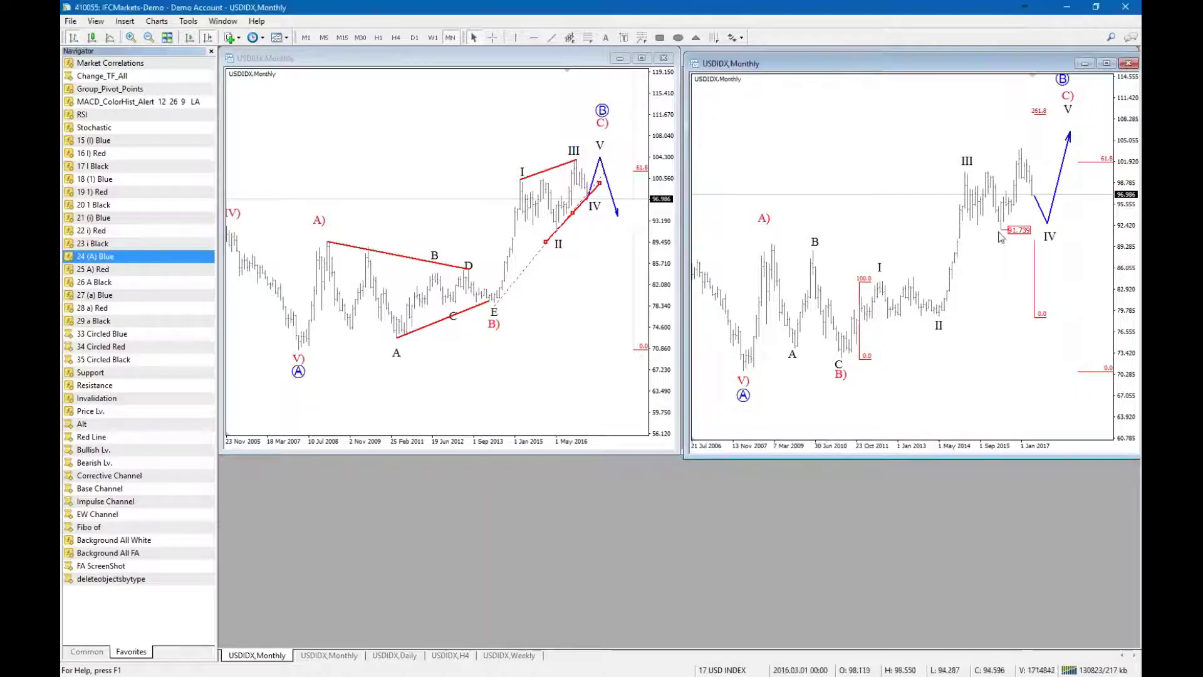
pyautogui.click(1001, 237)
pyautogui.click(1022, 142)
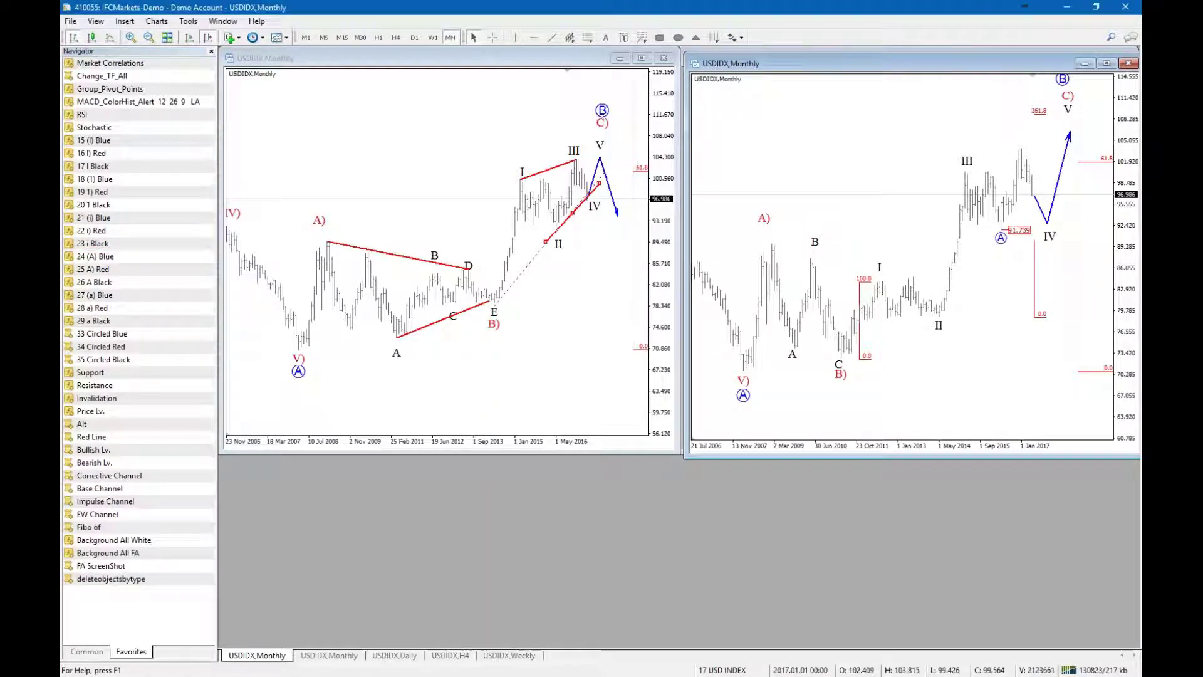
pyautogui.click(1050, 237)
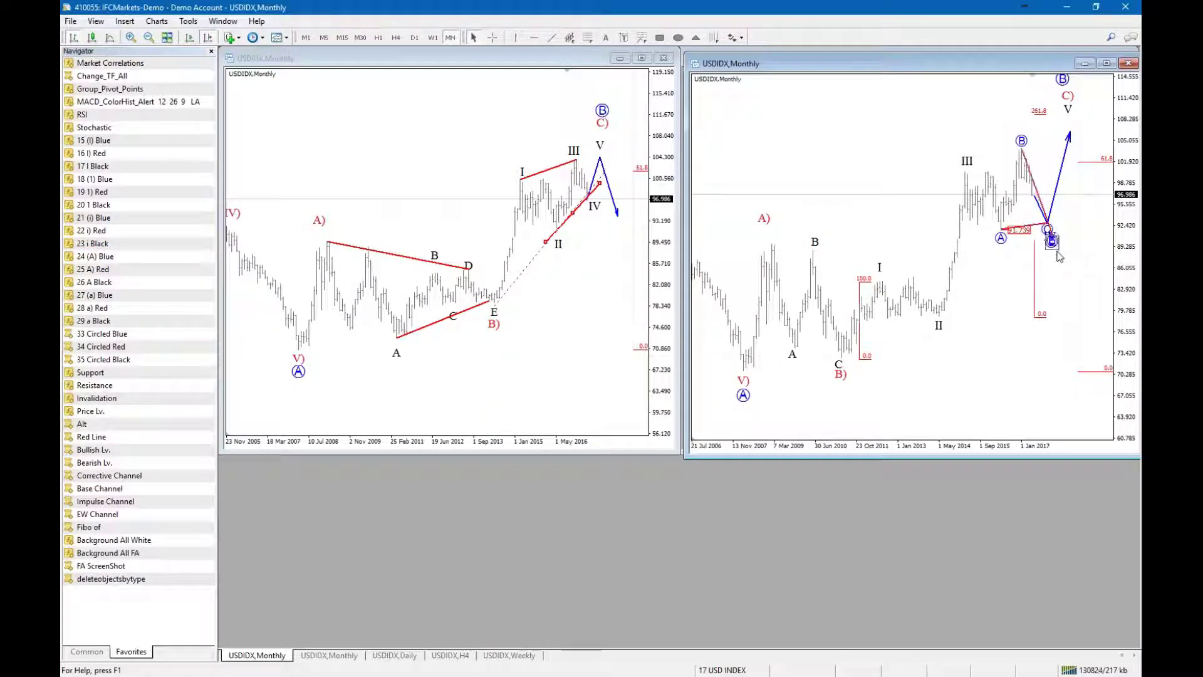
pyautogui.click(1050, 235)
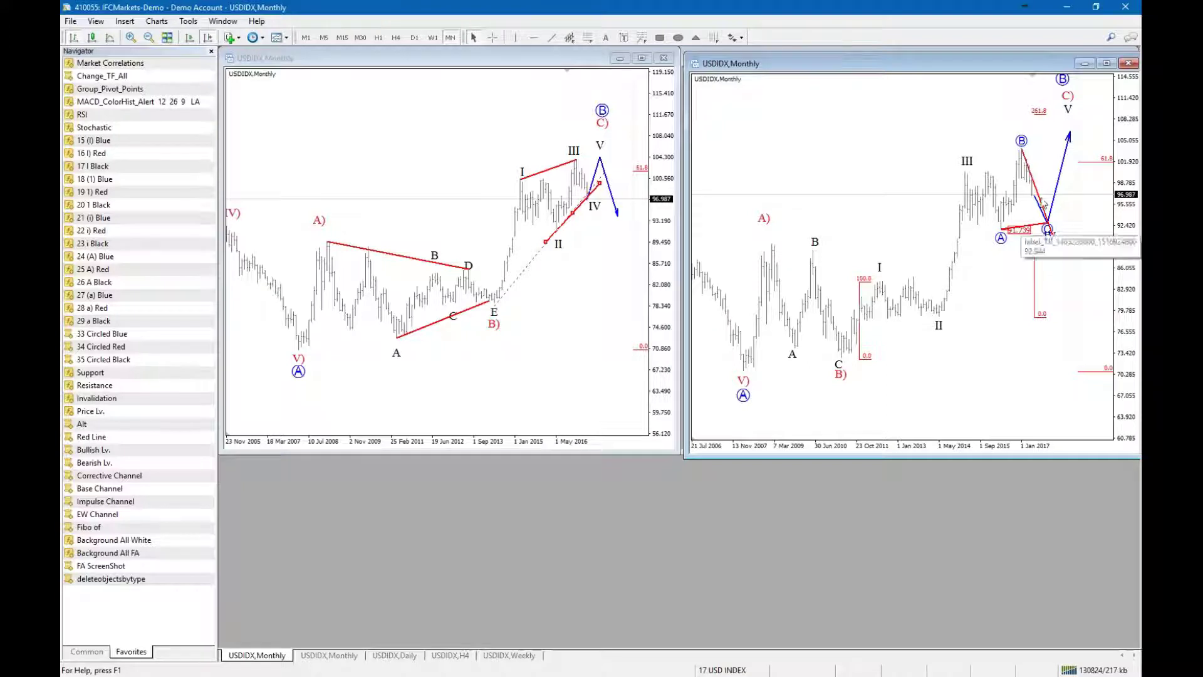
pyautogui.moveTo(1050, 236); pyautogui.dragTo(1050, 243)
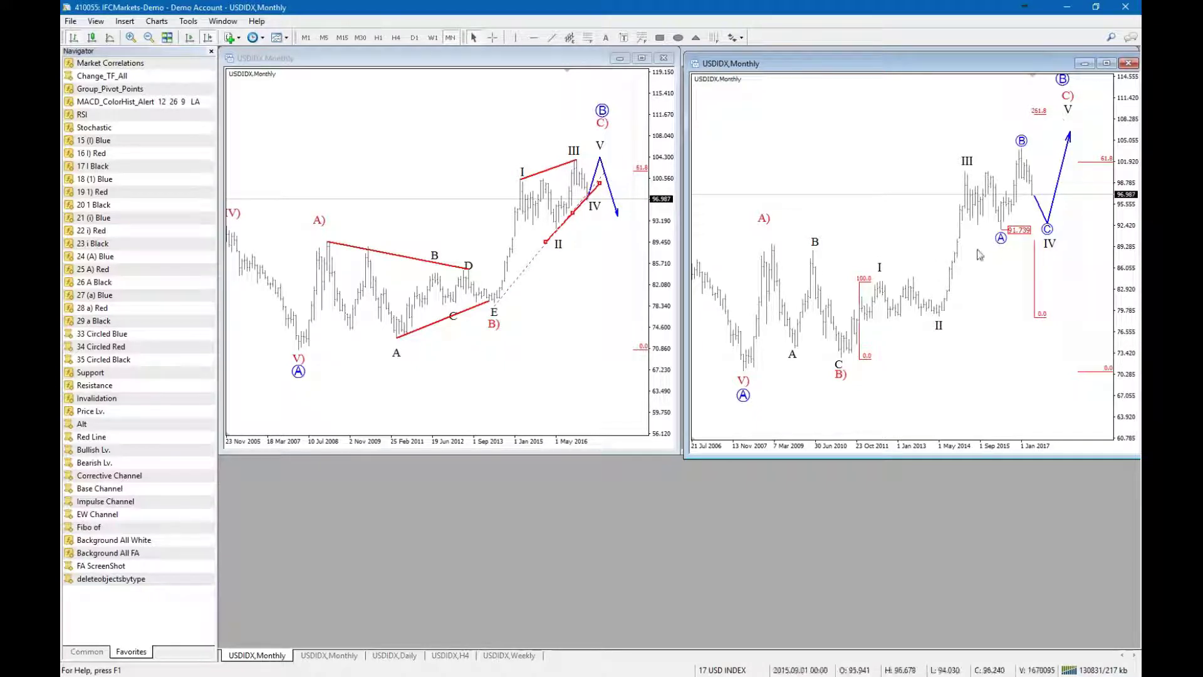
# Turn on the crosshair on the left monthly chart to read price and date
pyautogui.middleClick(564, 215)
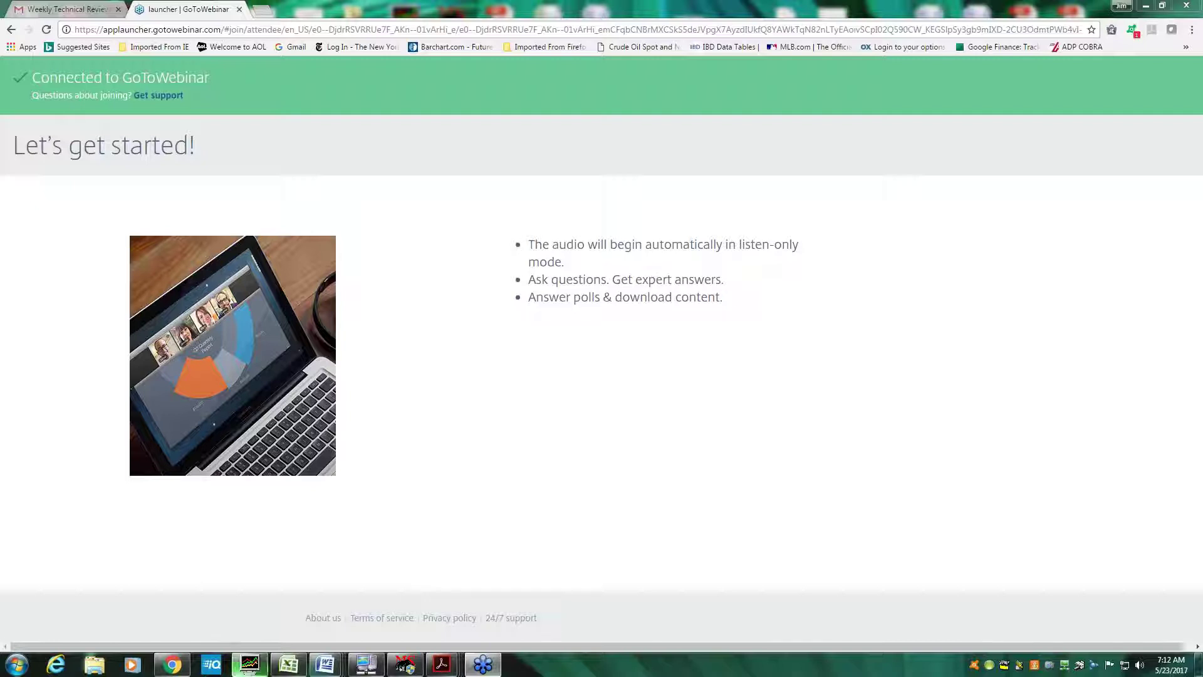
# Bring the Word window with MACRO TIDES Where We've Been to the front
pyautogui.moveTo(336, 671)
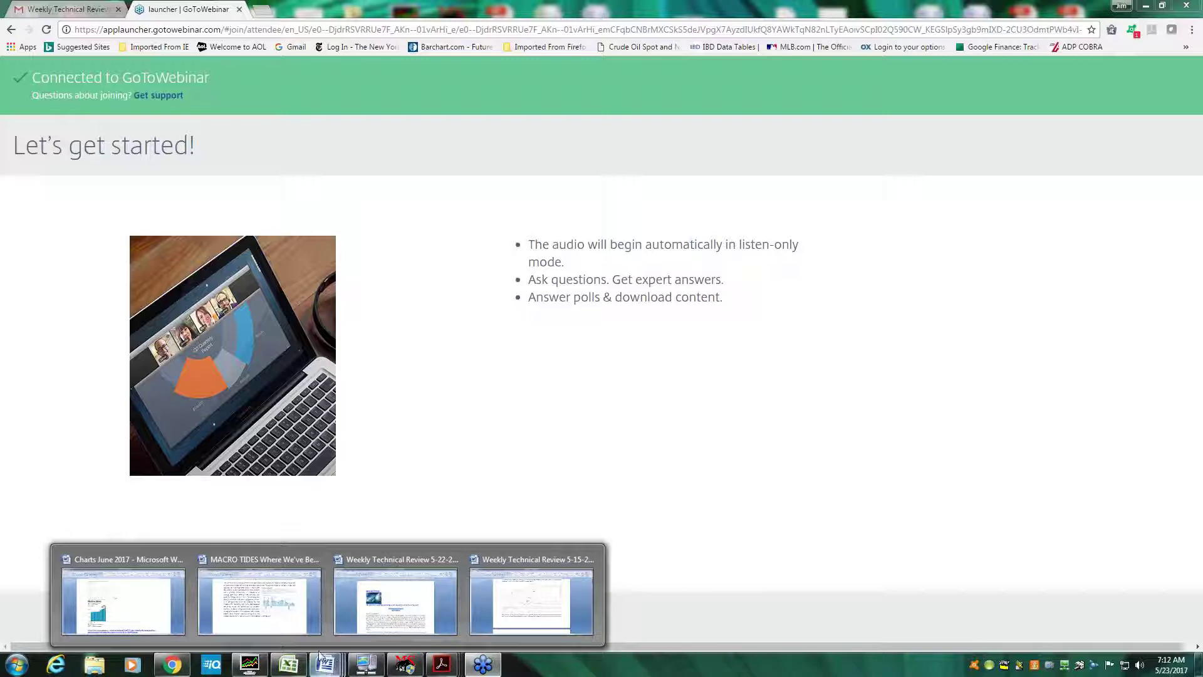
pyautogui.click(297, 610)
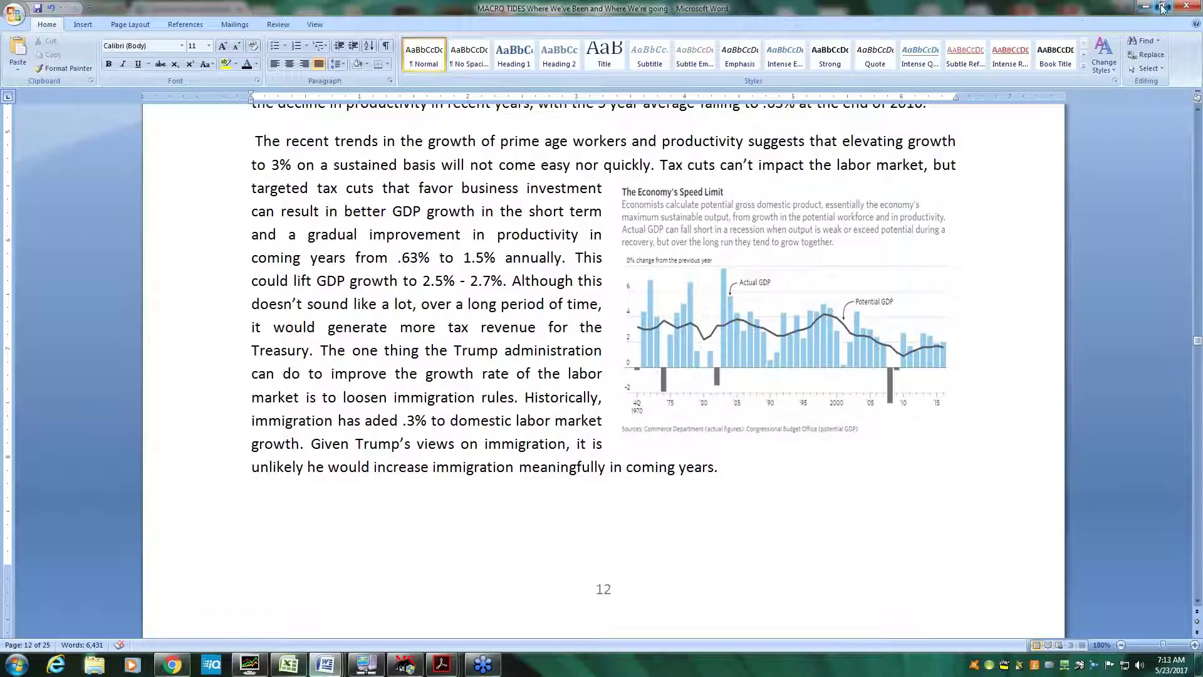
# Open MACRO TIDES May 2017 from recent documents and maximize it at page 1
pyautogui.click(1163, 6)
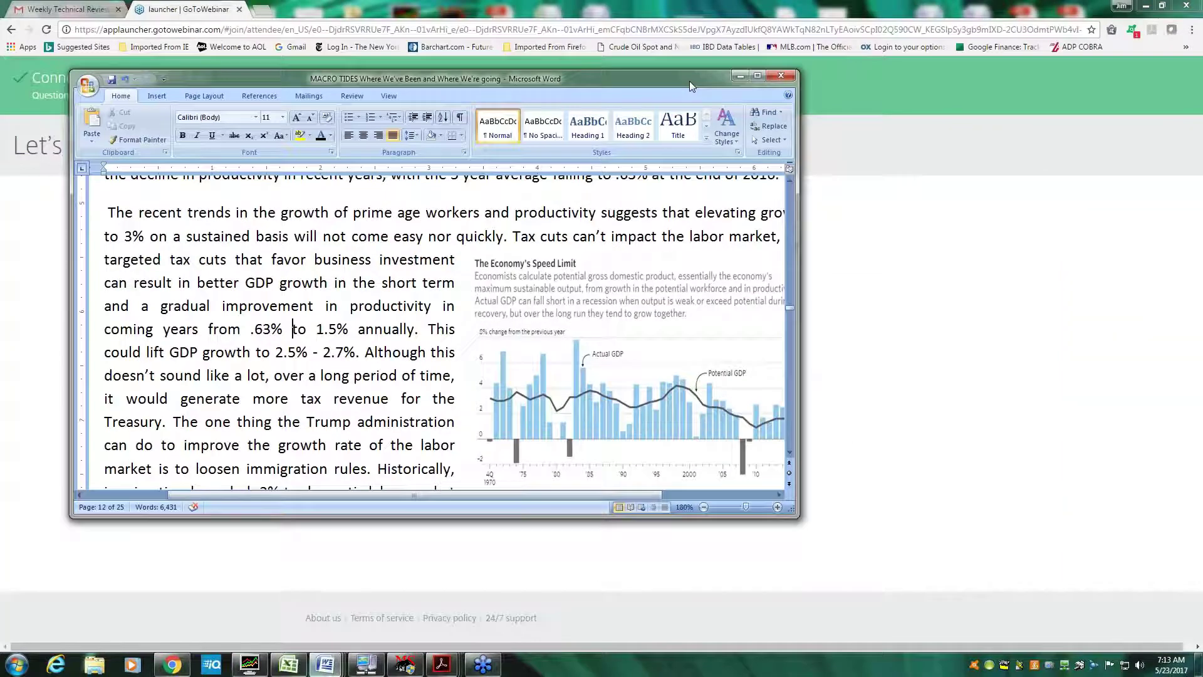
pyautogui.moveTo(690, 81); pyautogui.dragTo(998, 112)
pyautogui.click(397, 116)
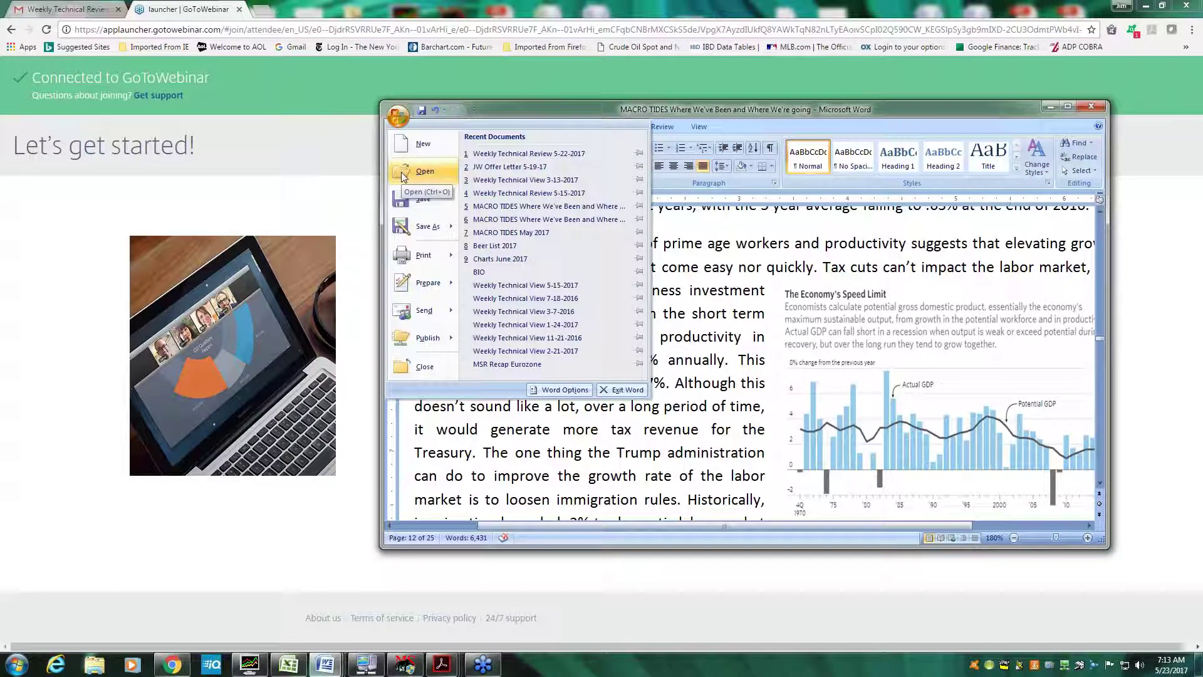
pyautogui.click(472, 233)
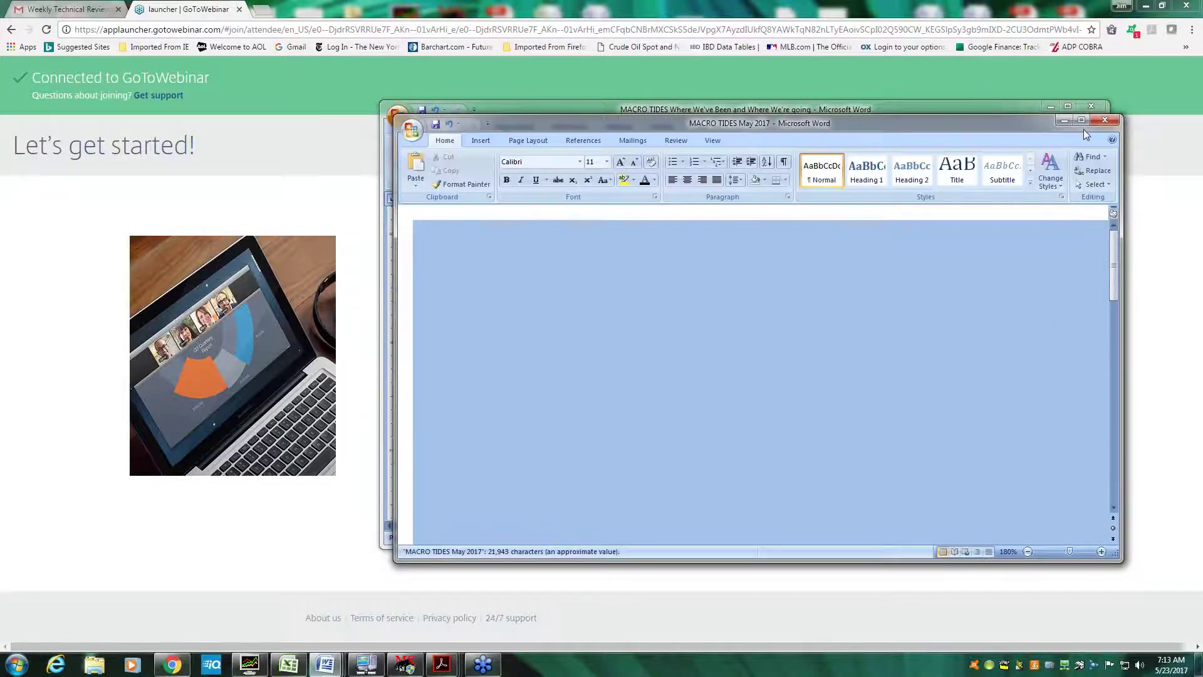
pyautogui.click(1082, 122)
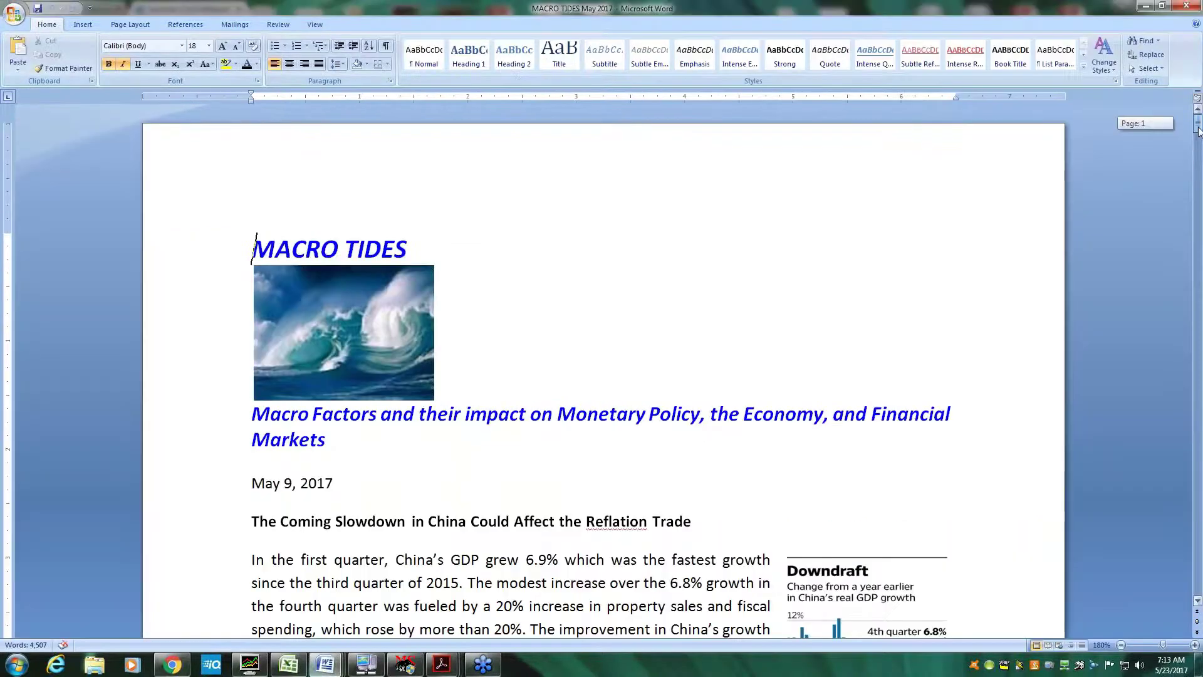
pyautogui.moveTo(1198, 130); pyautogui.dragTo(1198, 137)
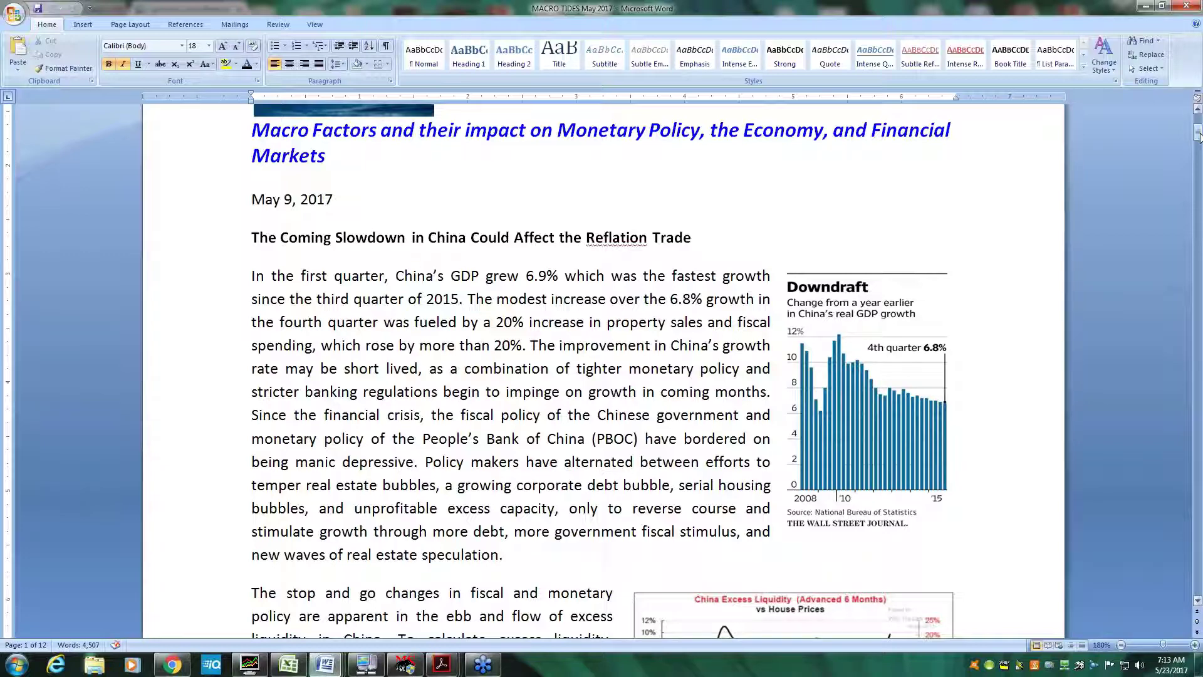
# Scroll the report to the China Excess Liquidity vs House Prices chart on page 1
pyautogui.moveTo(1198, 134); pyautogui.dragTo(1198, 127)
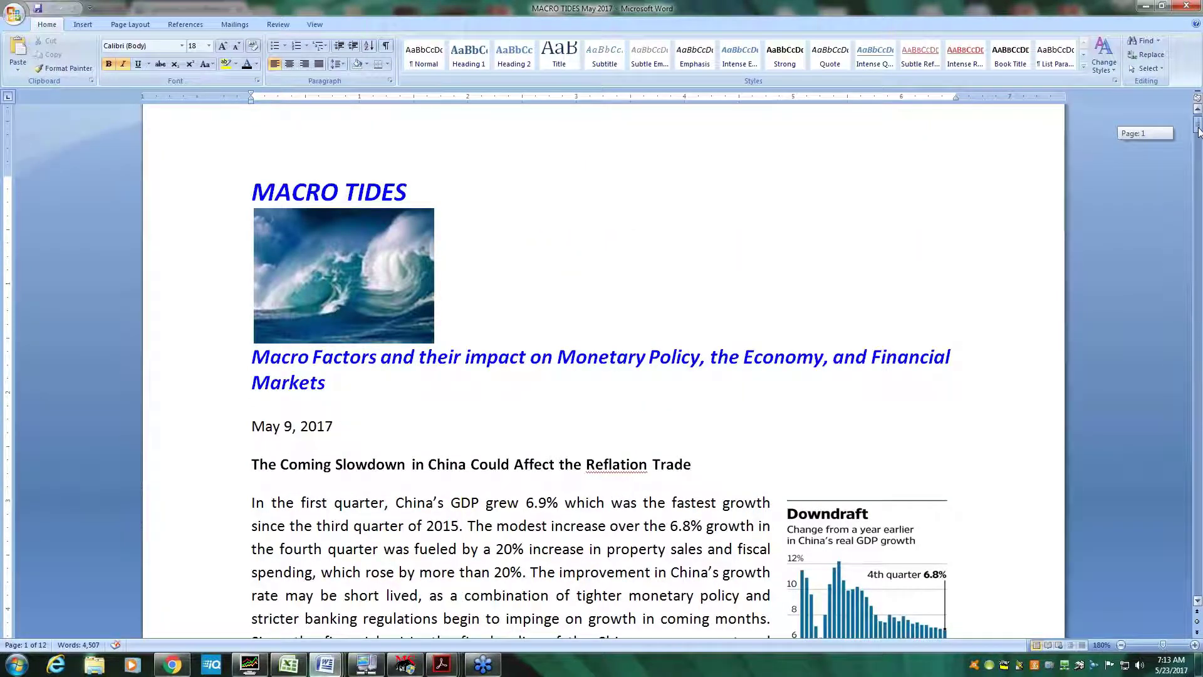
pyautogui.moveTo(1198, 130); pyautogui.dragTo(1199, 137)
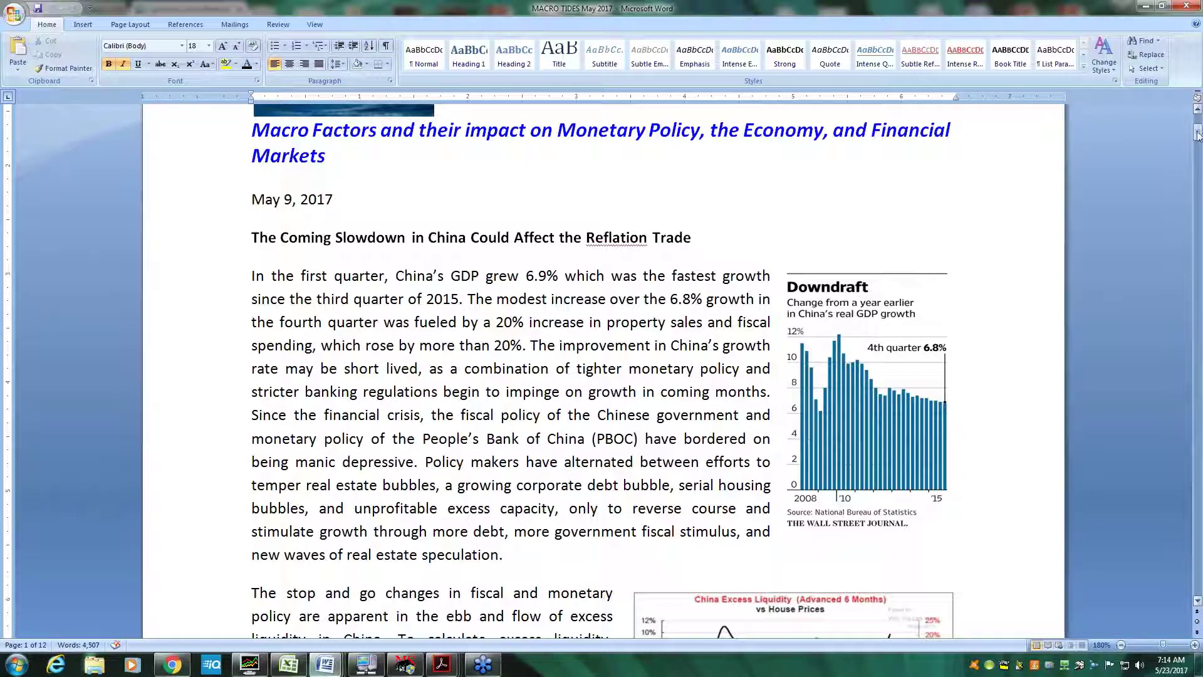
pyautogui.moveTo(1197, 134); pyautogui.dragTo(1197, 146)
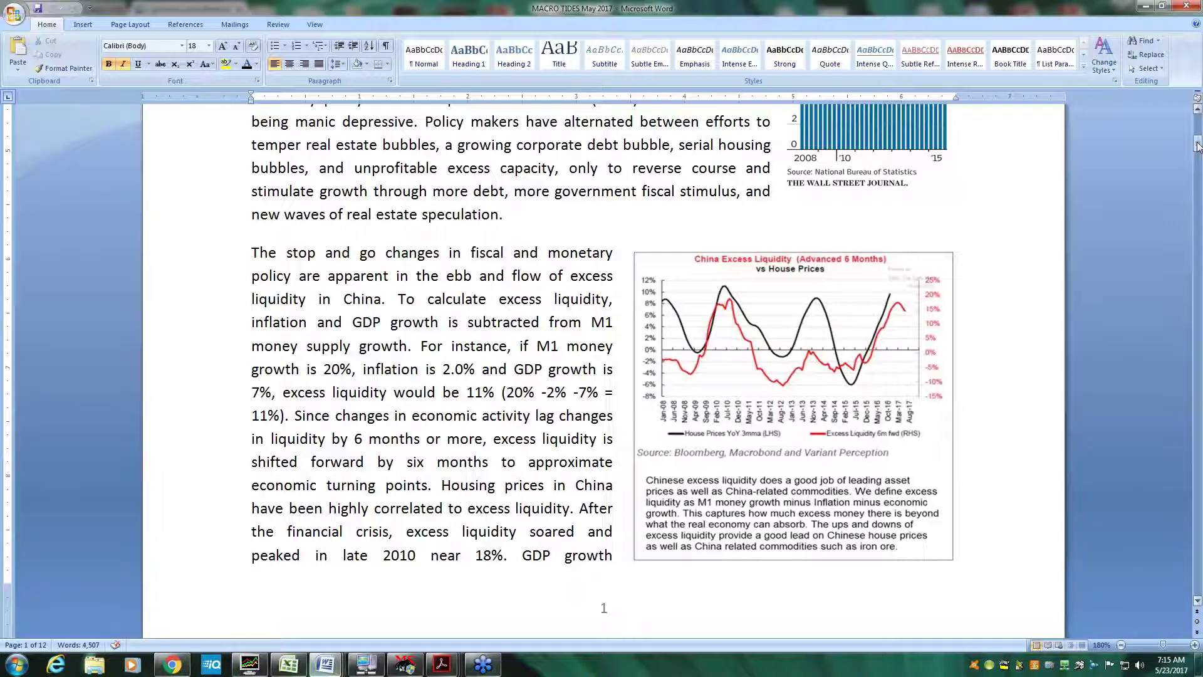
# Scroll down to page 2's Yuan devaluation passage and Overnight SHIBOR chart
pyautogui.moveTo(1198, 146); pyautogui.dragTo(1198, 146)
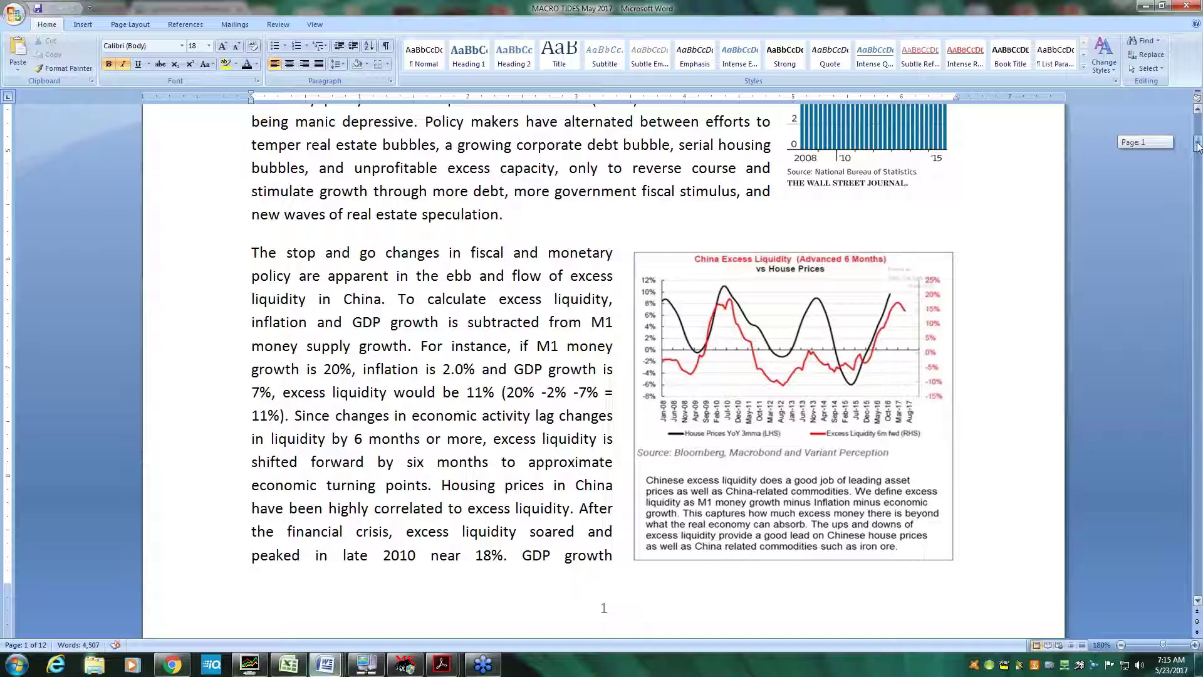
pyautogui.moveTo(1198, 146); pyautogui.dragTo(1199, 176)
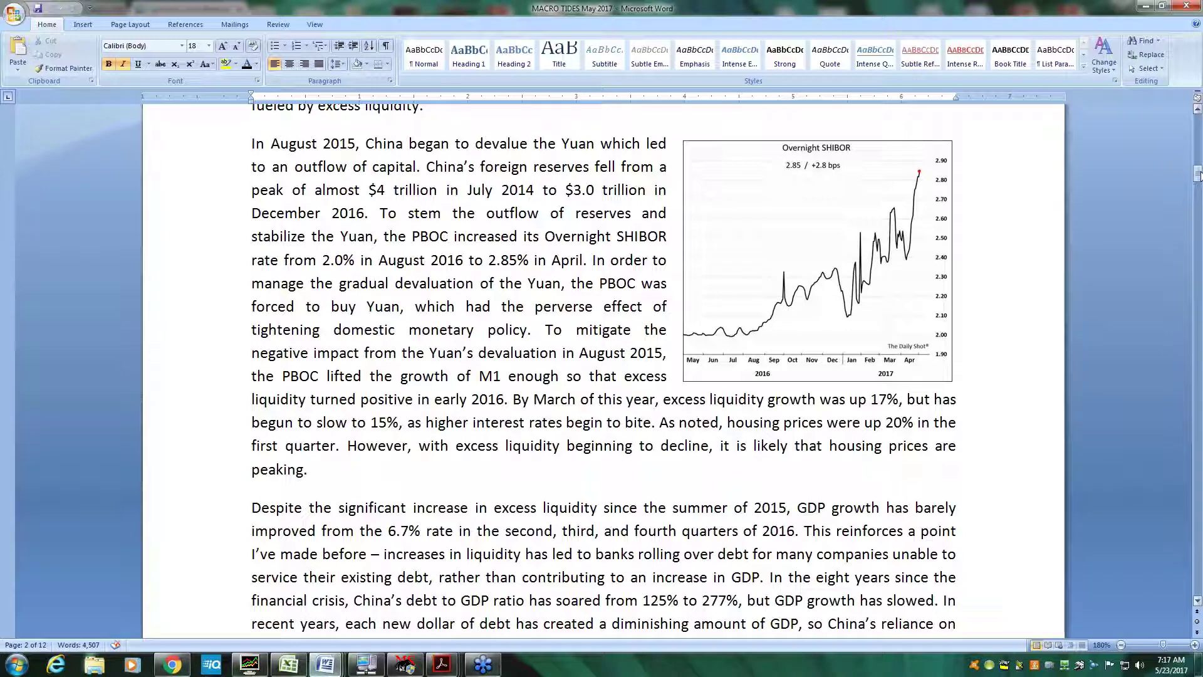
# Scroll to page 3's NCD issuance passage and the China AA+ Corporate Bond Yield chart
pyautogui.moveTo(1200, 175); pyautogui.dragTo(1197, 203)
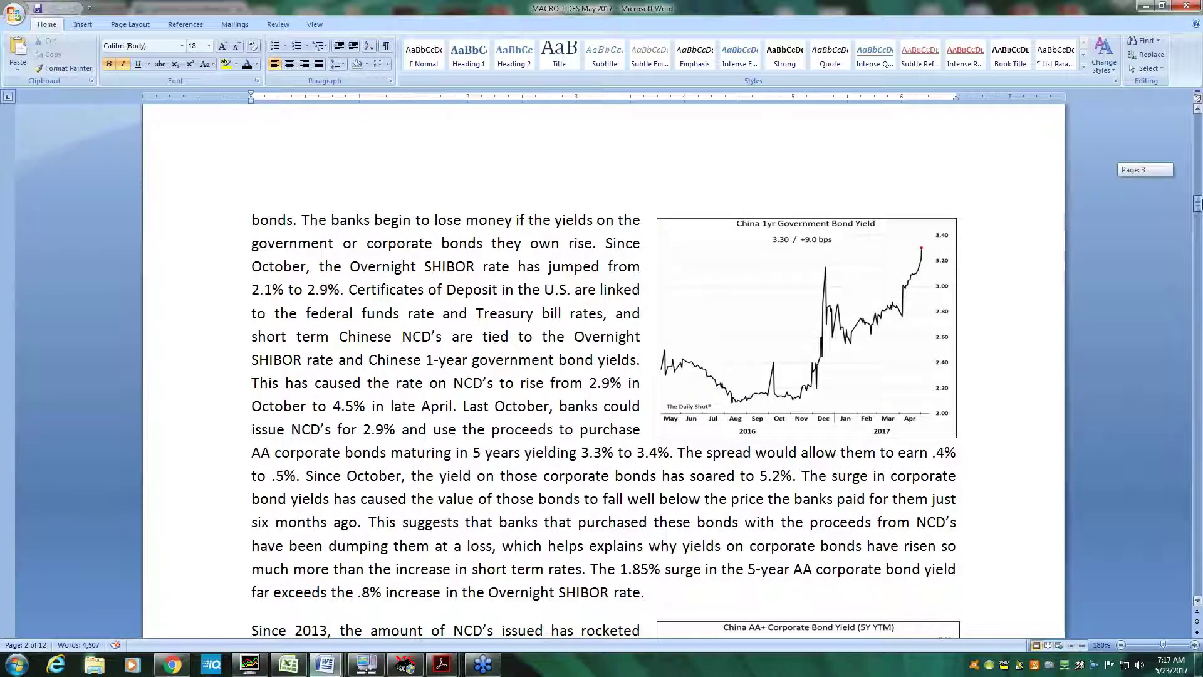
pyautogui.moveTo(1197, 203); pyautogui.dragTo(1197, 203)
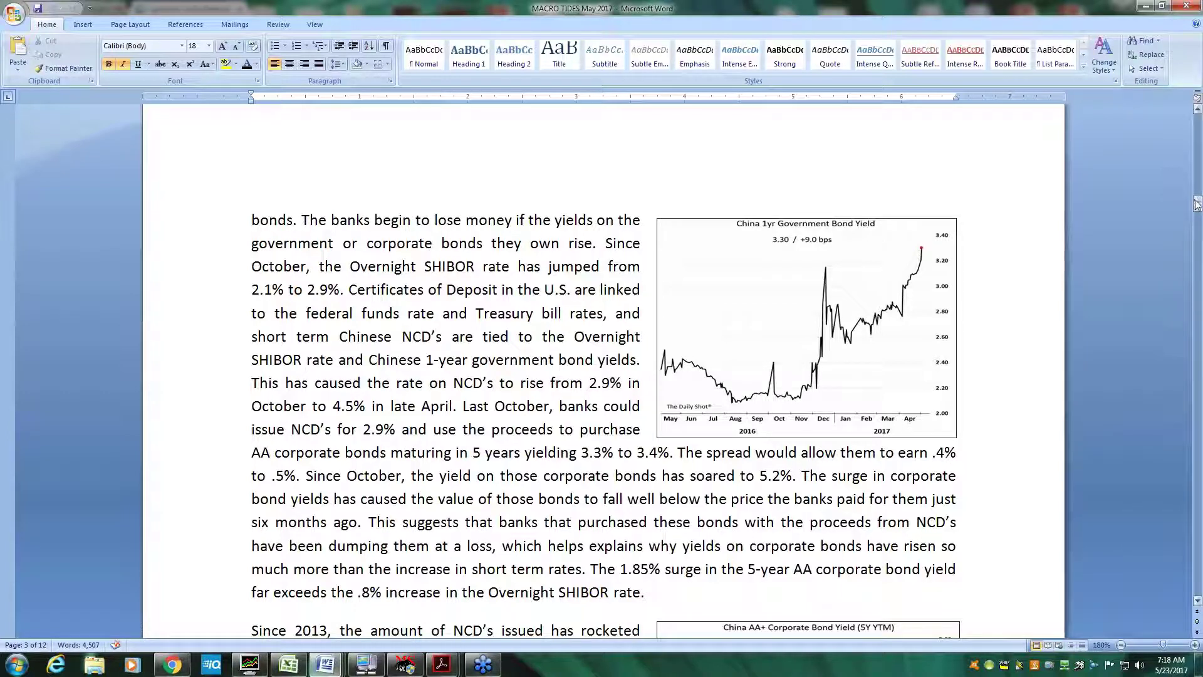
pyautogui.moveTo(1196, 204); pyautogui.dragTo(1197, 204)
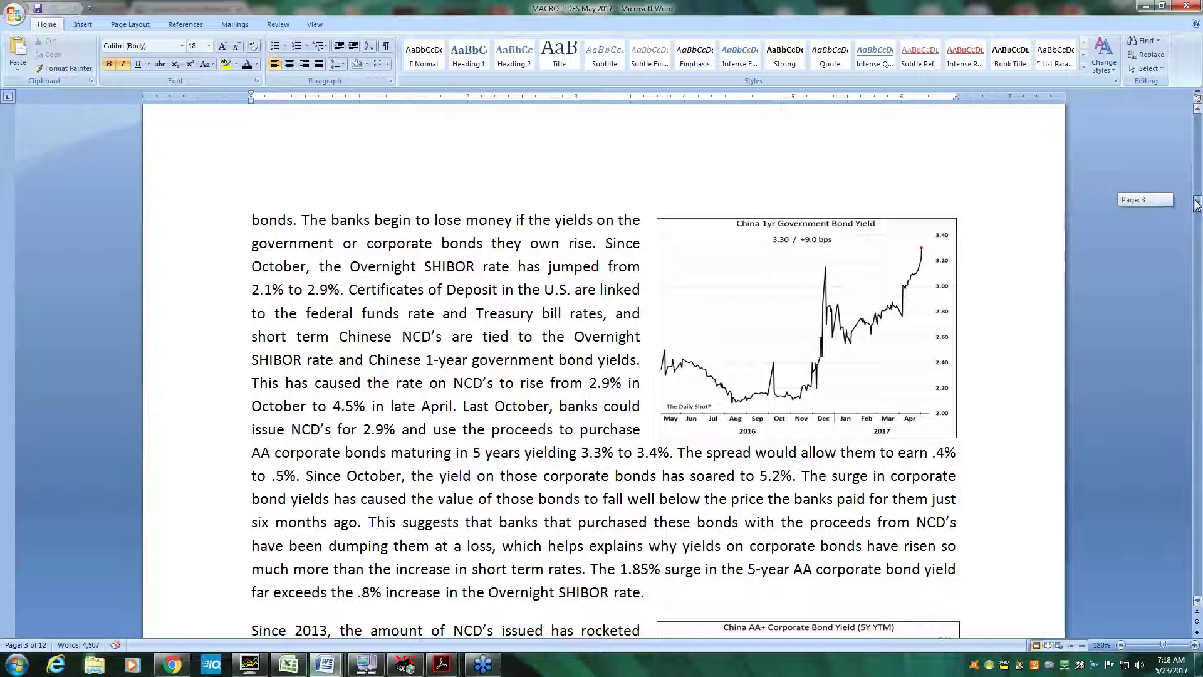
pyautogui.moveTo(1197, 204); pyautogui.dragTo(1197, 217)
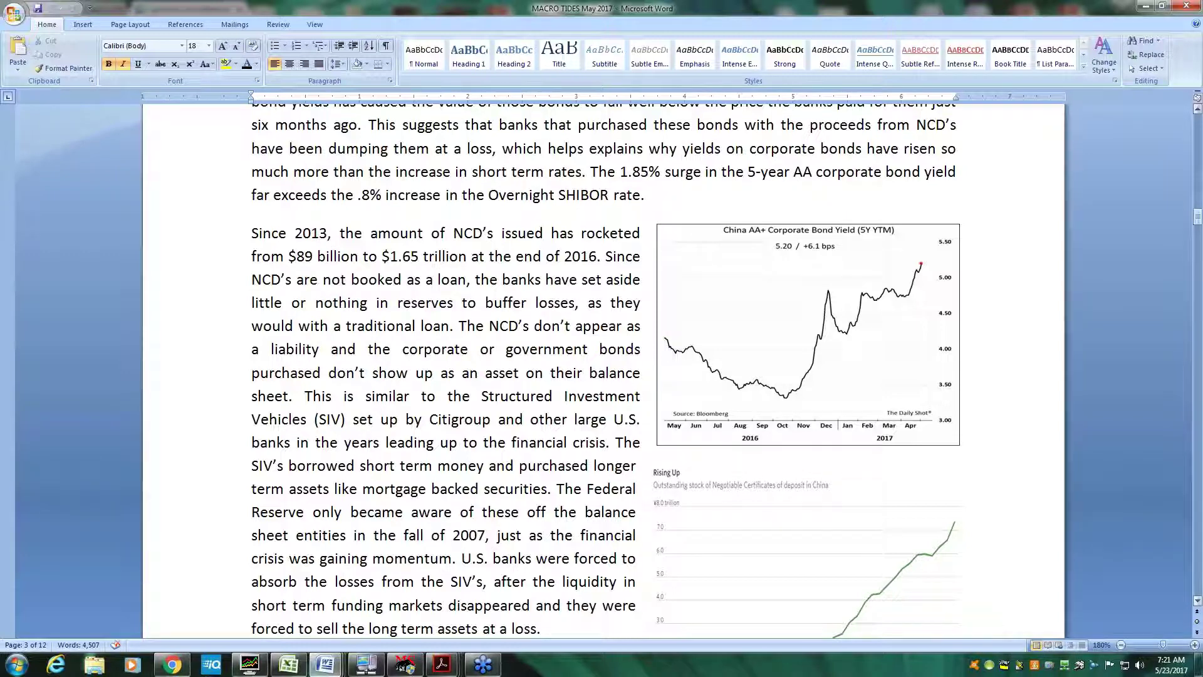
pyautogui.click(1196, 216)
pyautogui.click(1198, 216)
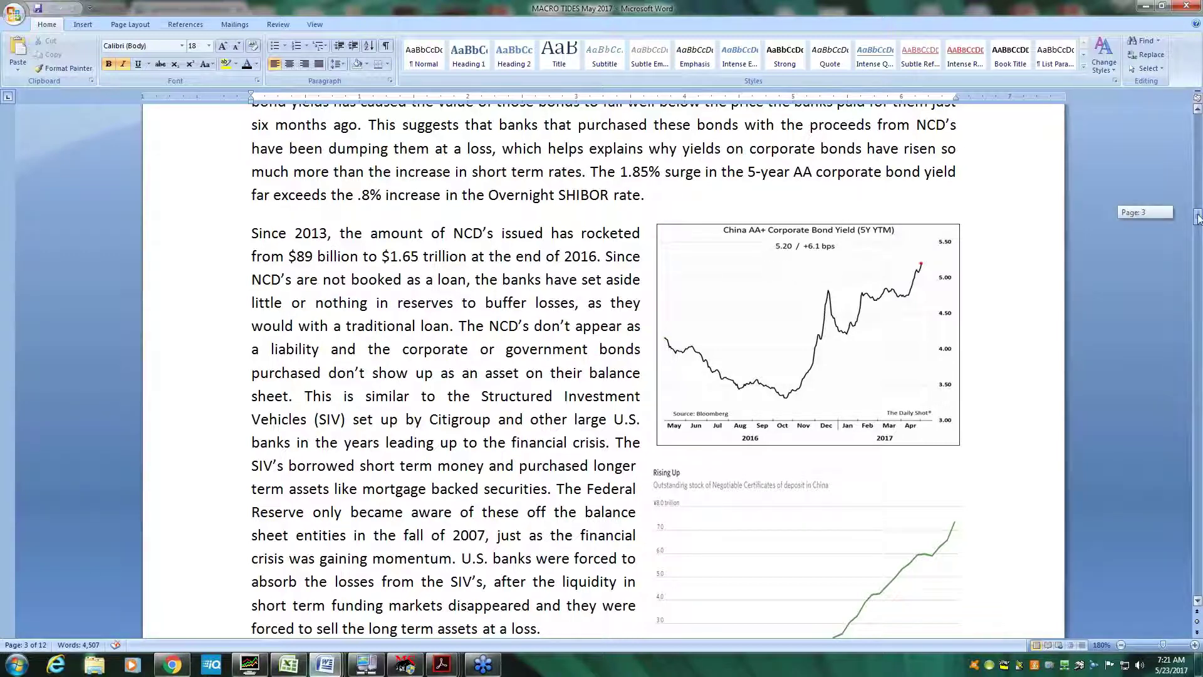
pyautogui.moveTo(1197, 217); pyautogui.dragTo(1197, 224)
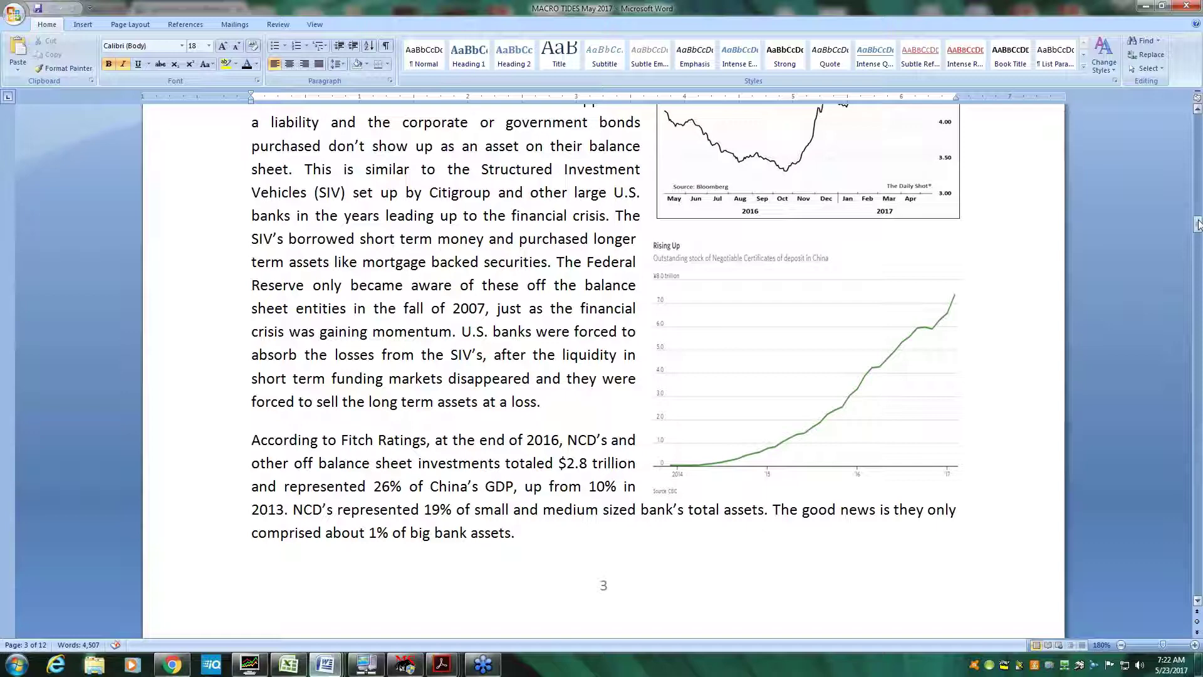
pyautogui.moveTo(1198, 223); pyautogui.dragTo(1198, 215)
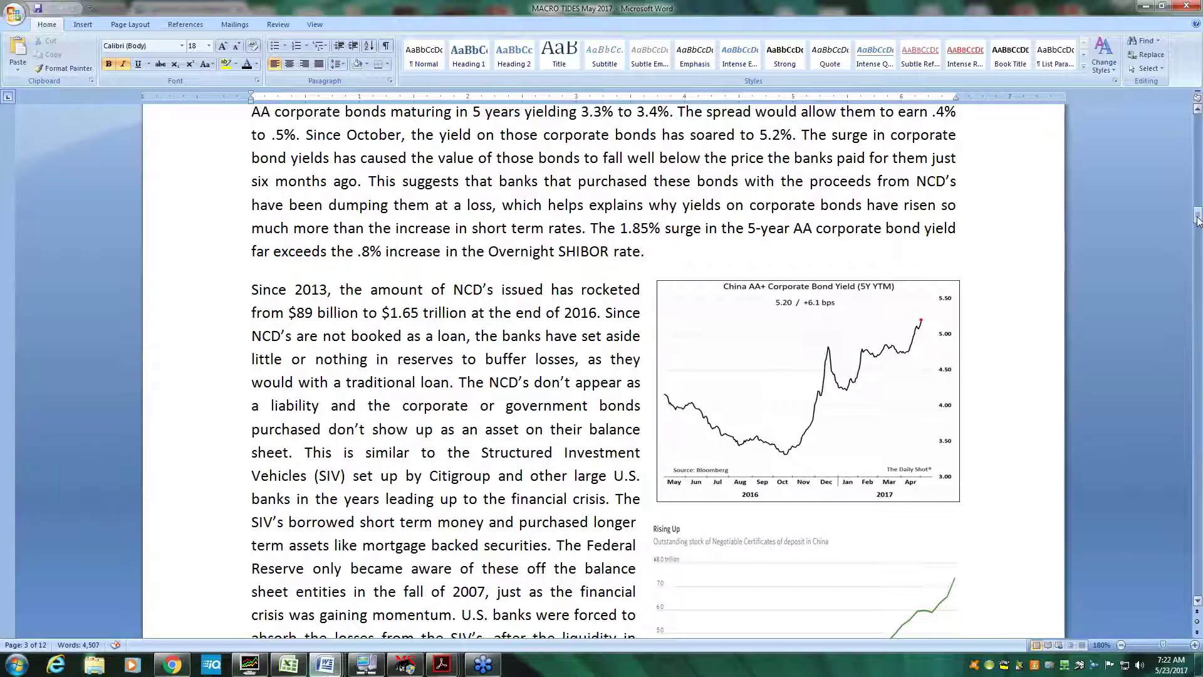
# Scroll to page 4's Shanghai Class A Index chart and Caixin Manufacturing PMI passage
pyautogui.moveTo(1198, 220); pyautogui.dragTo(1198, 254)
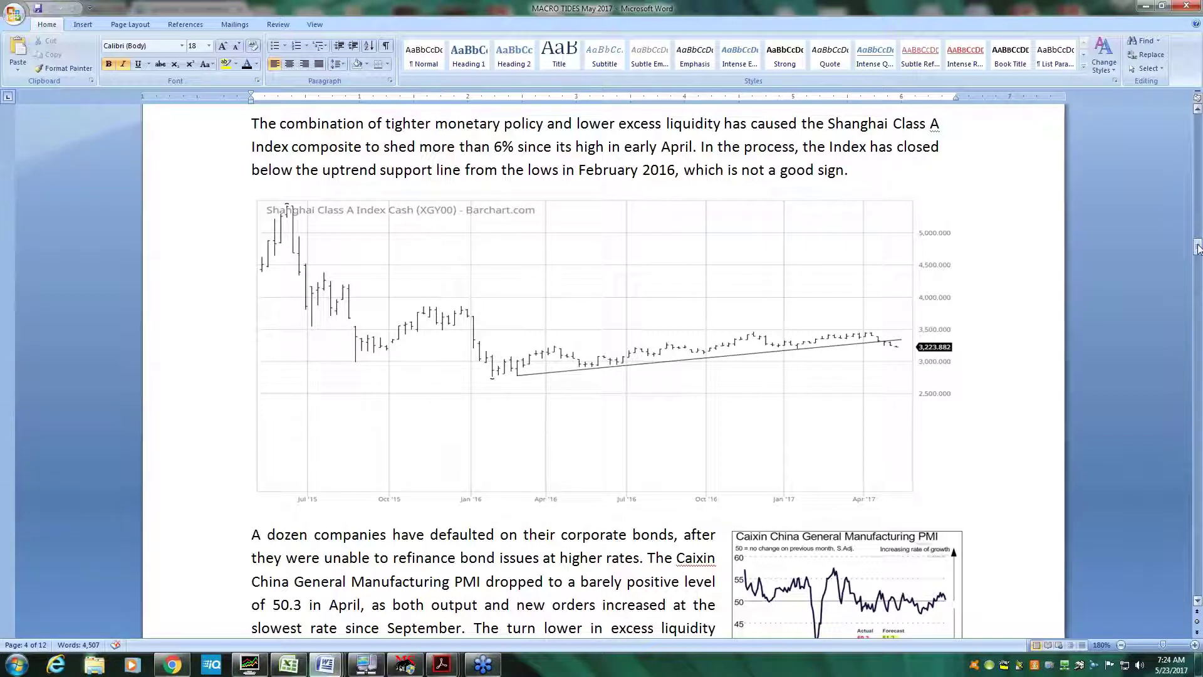
# Scroll down page 4 to the China imports passage with DCE Iron Ore and SHFE Rubber futures charts
pyautogui.moveTo(1197, 248); pyautogui.dragTo(1197, 257)
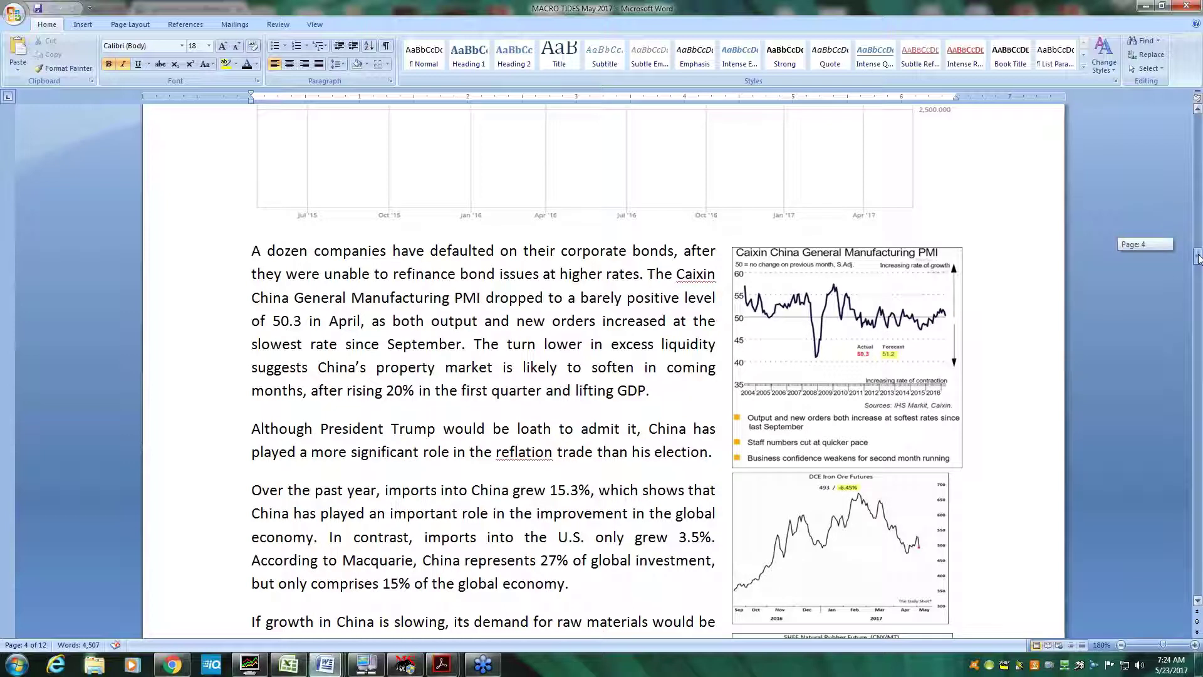
pyautogui.moveTo(1198, 258); pyautogui.dragTo(1198, 257)
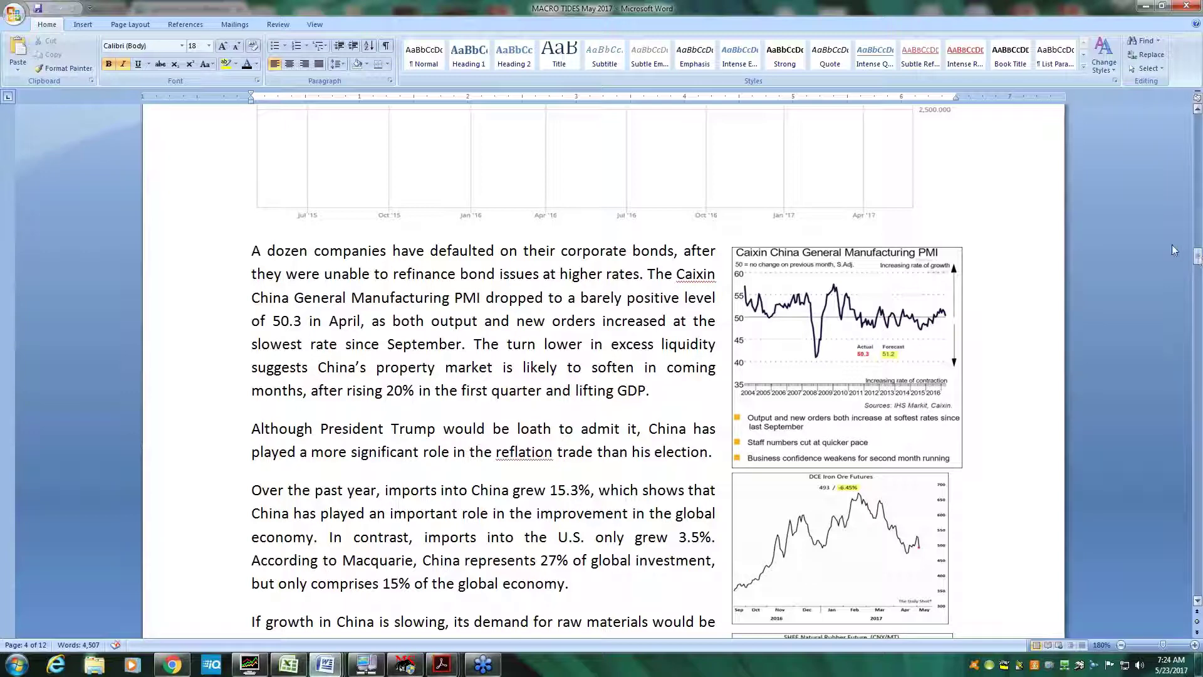
pyautogui.moveTo(1198, 258); pyautogui.dragTo(1199, 264)
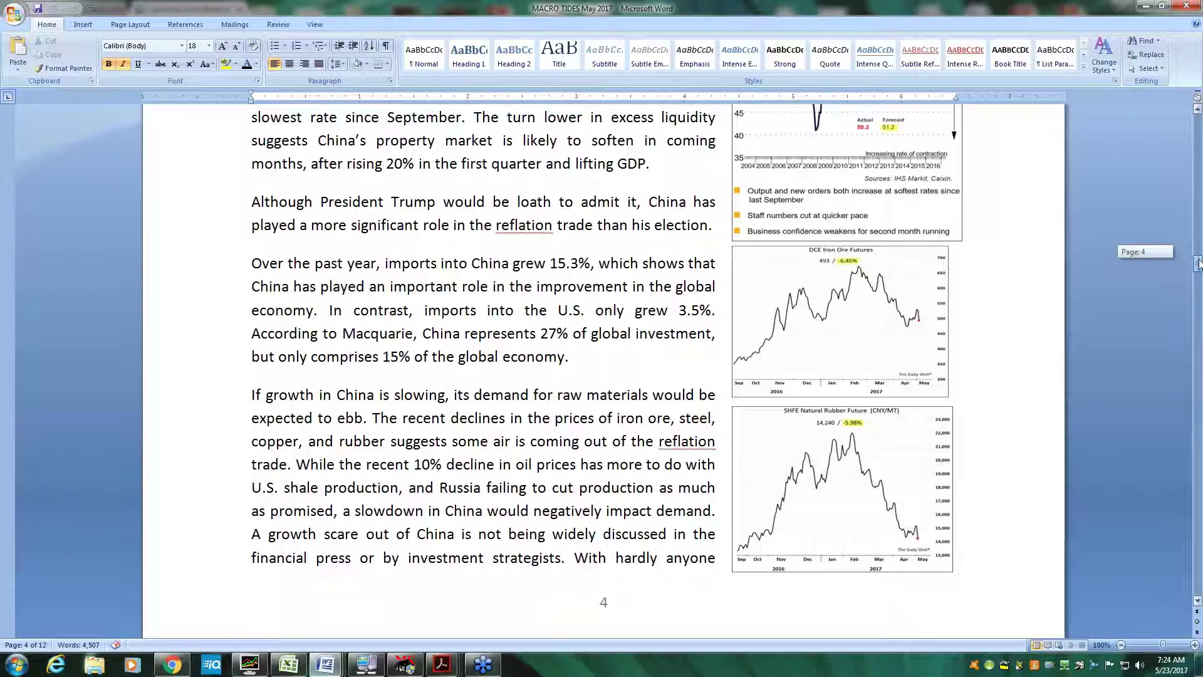
# Scroll to page 5's High Grade Copper chart and the U.S. Economy heading
pyautogui.moveTo(1198, 262); pyautogui.dragTo(1198, 296)
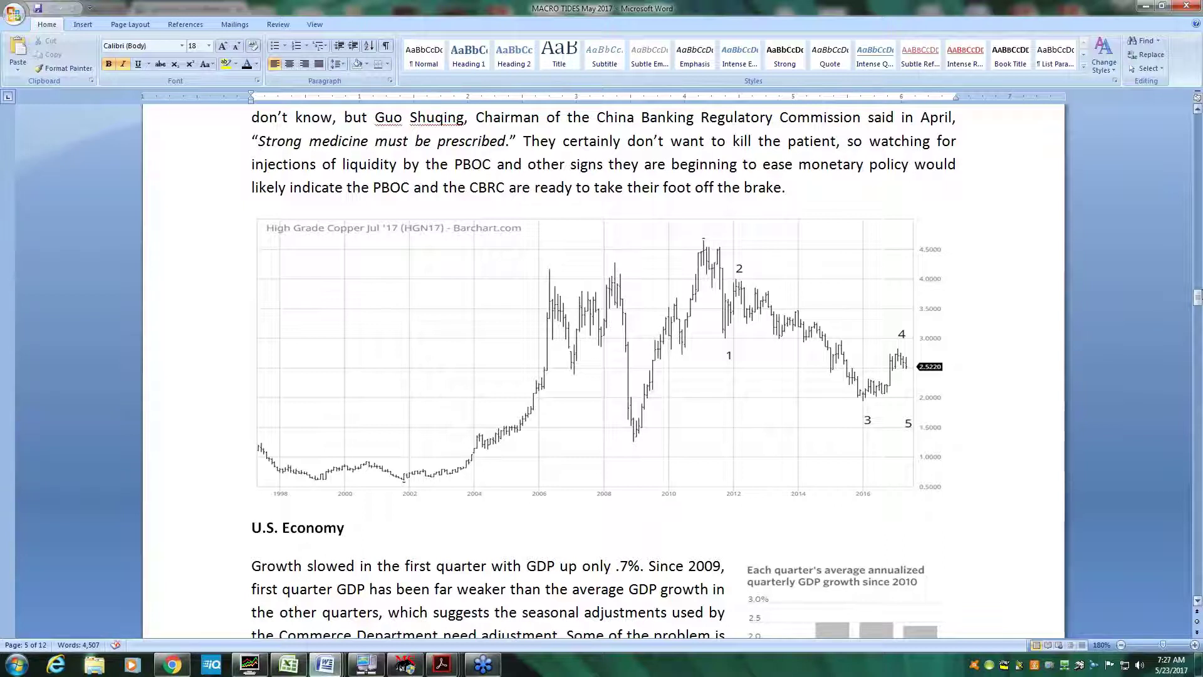
# Scroll past page 5 to the business confidence and slowing C&I lending passage with two FRED charts
pyautogui.moveTo(1197, 297); pyautogui.dragTo(1197, 303)
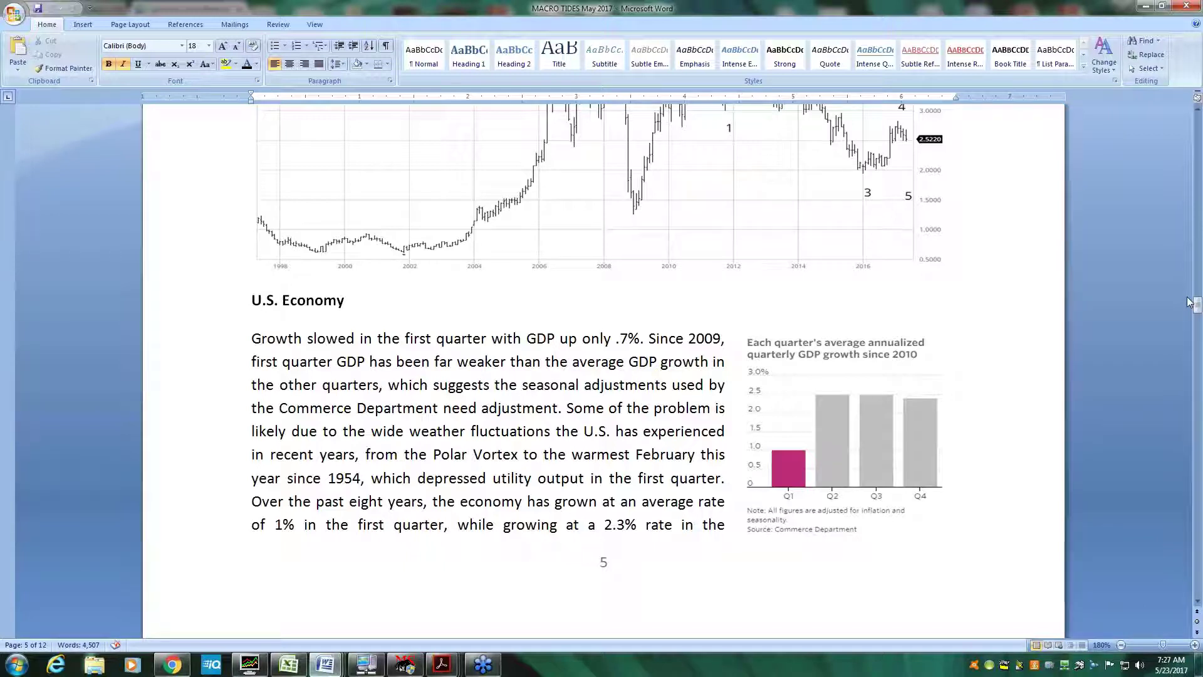
pyautogui.moveTo(1197, 304); pyautogui.dragTo(1198, 308)
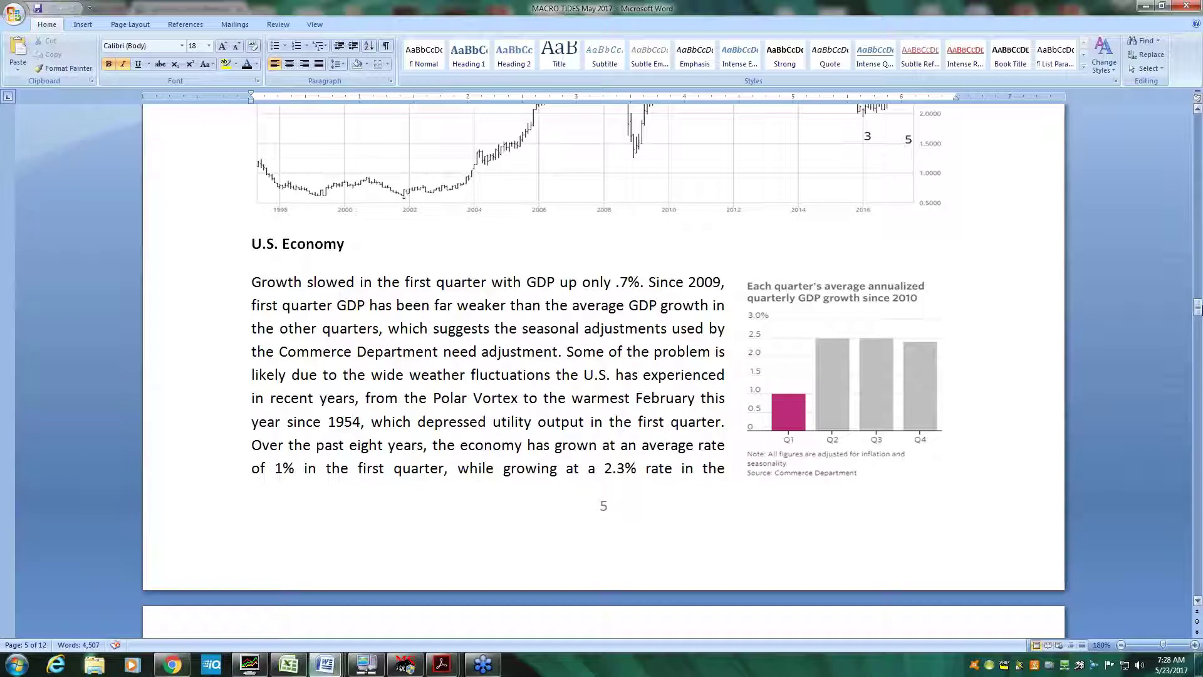
pyautogui.moveTo(1198, 310); pyautogui.dragTo(1197, 366)
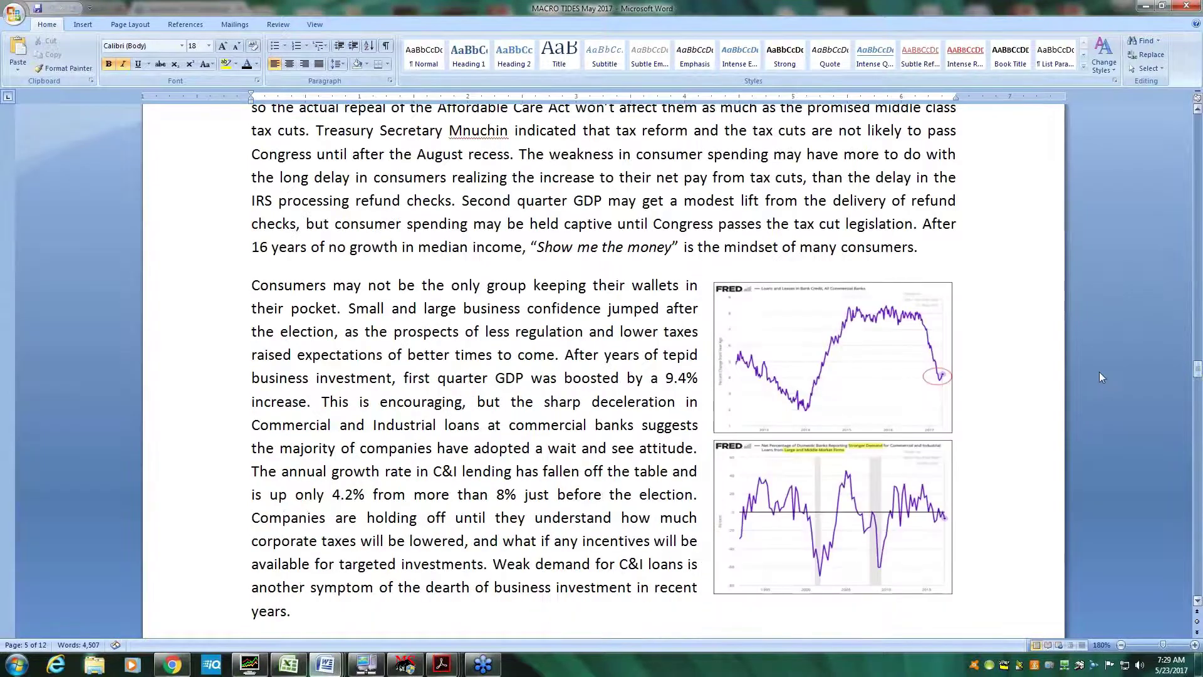
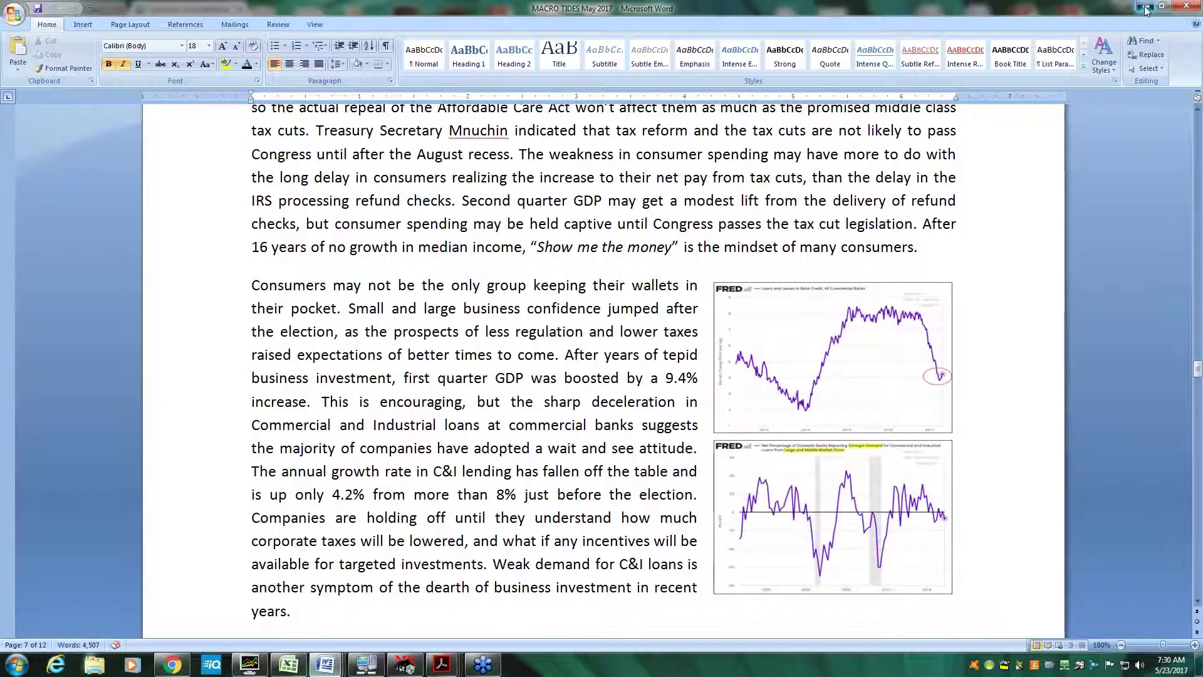
# Minimize the 'MACRO TIDES May 2017' Word report and bring up MetaStock's Main charts workspace
pyautogui.click(1144, 7)
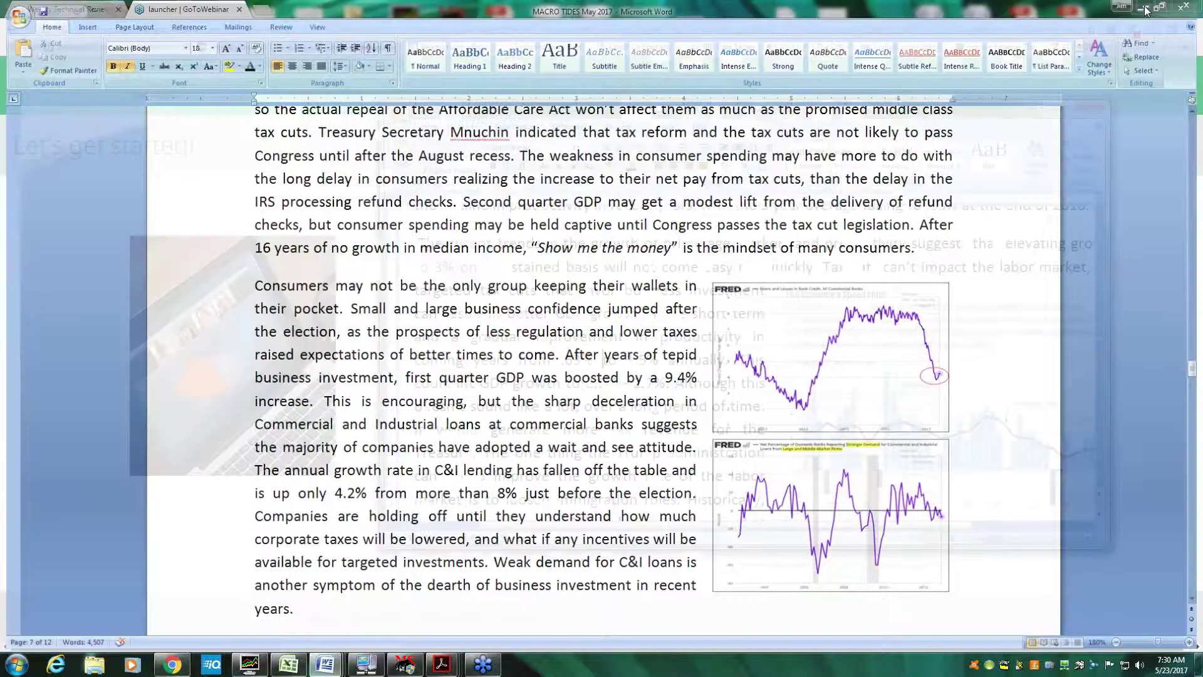
pyautogui.click(404, 664)
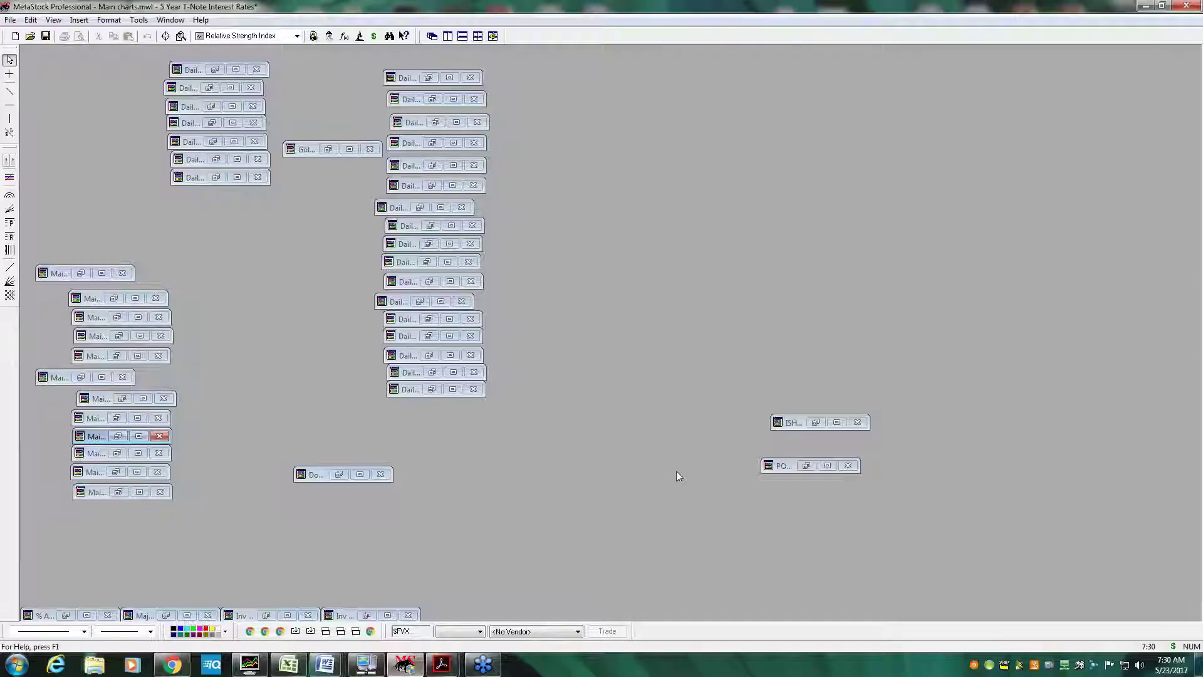
# Maximize the ISHARES TLT chart and zoom it to frame December through May
pyautogui.click(838, 422)
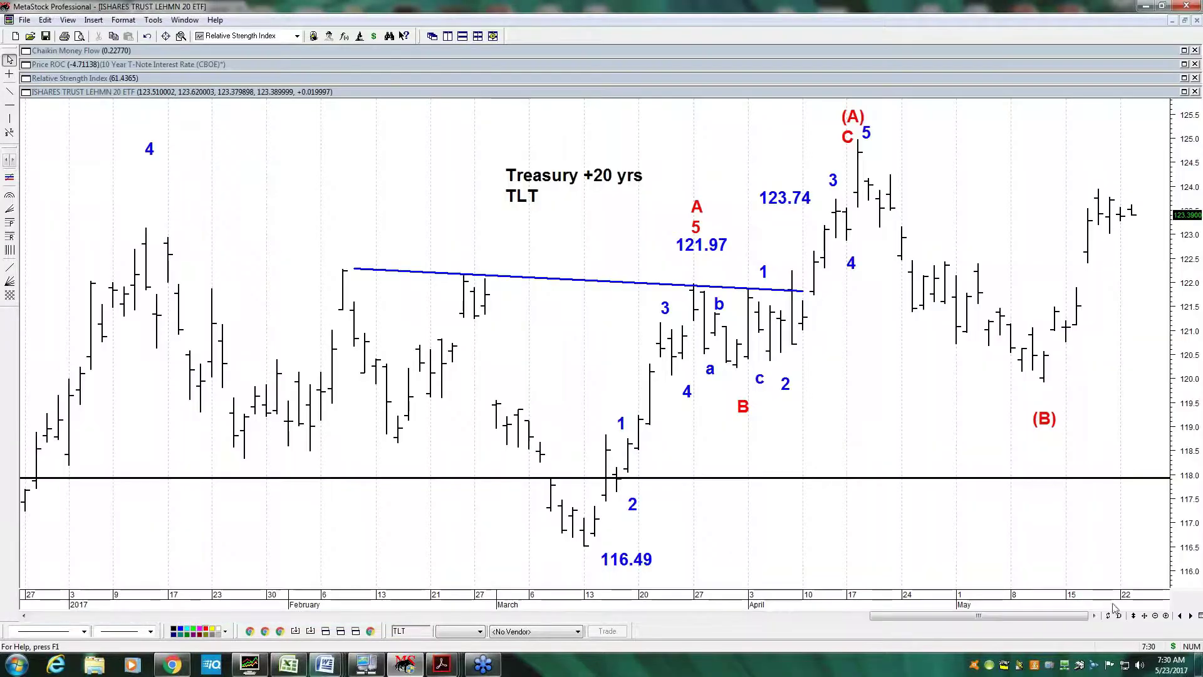
pyautogui.click(1157, 616)
pyautogui.click(1157, 616)
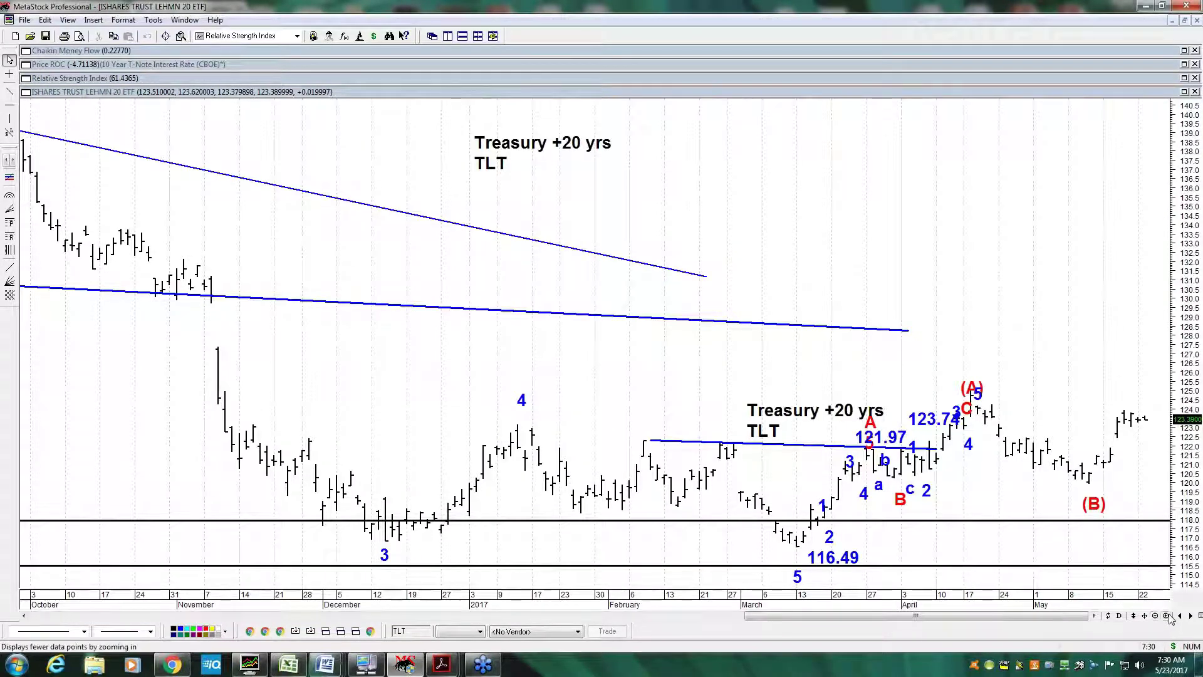
pyautogui.click(1167, 615)
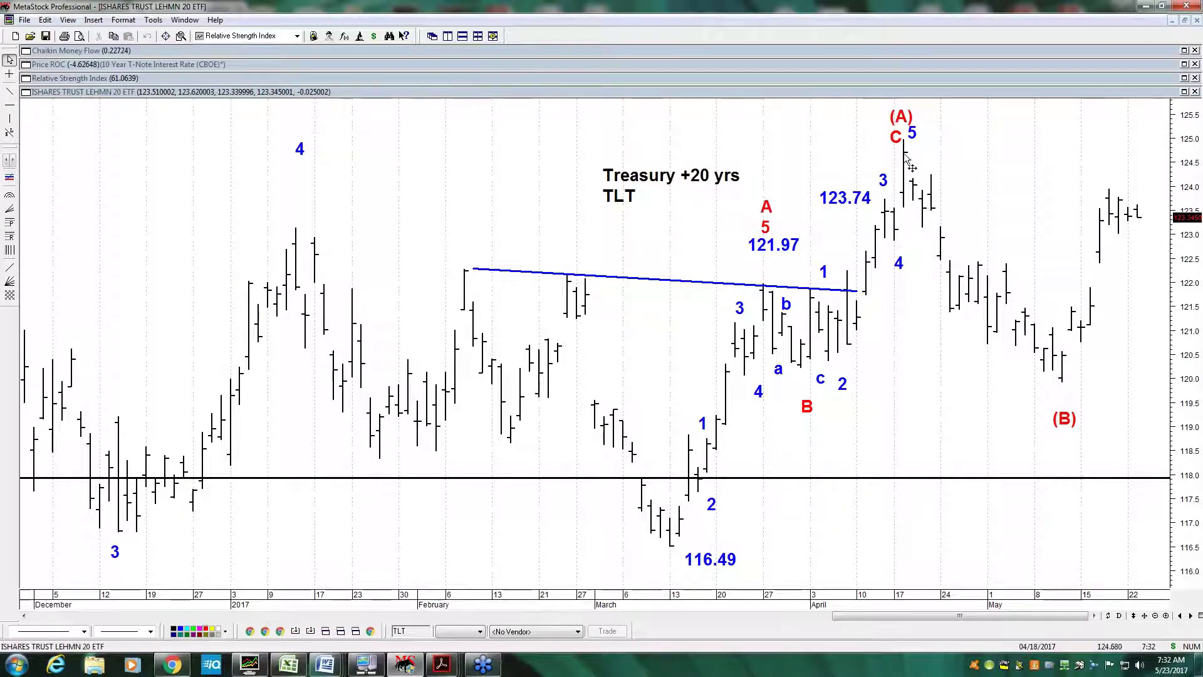
pyautogui.moveTo(903, 157)
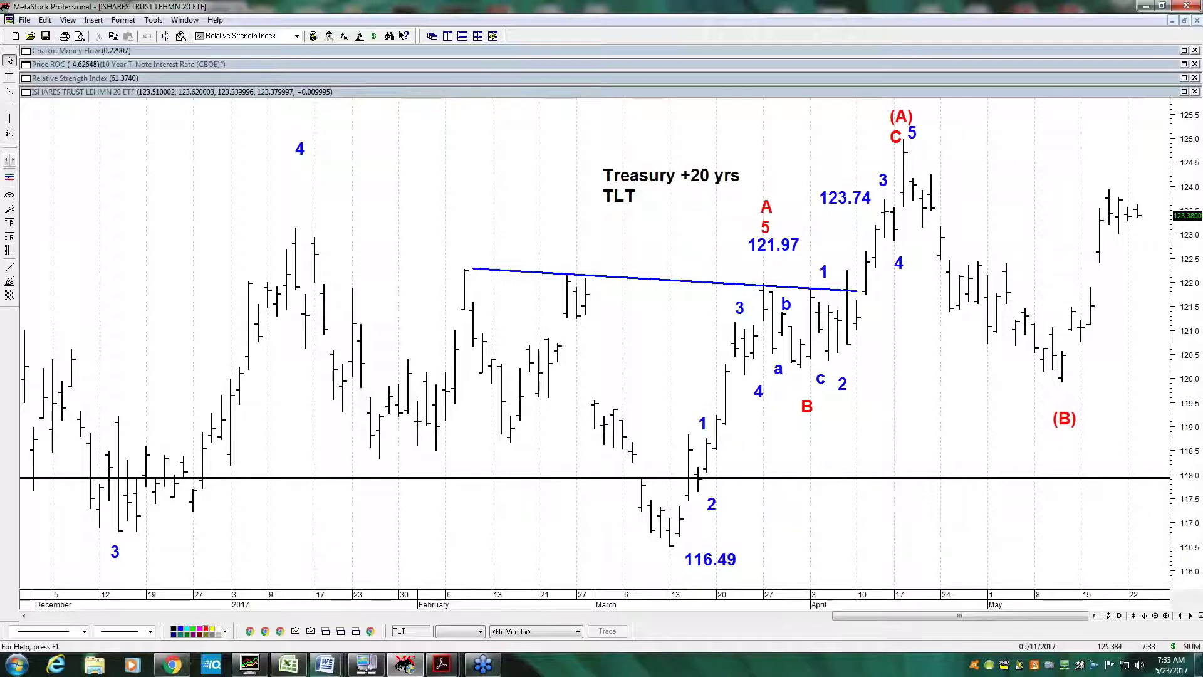
# Zoom the TLT chart out so its history extends back to April 2016
pyautogui.click(1156, 616)
pyautogui.click(1156, 616)
pyautogui.click(1156, 616)
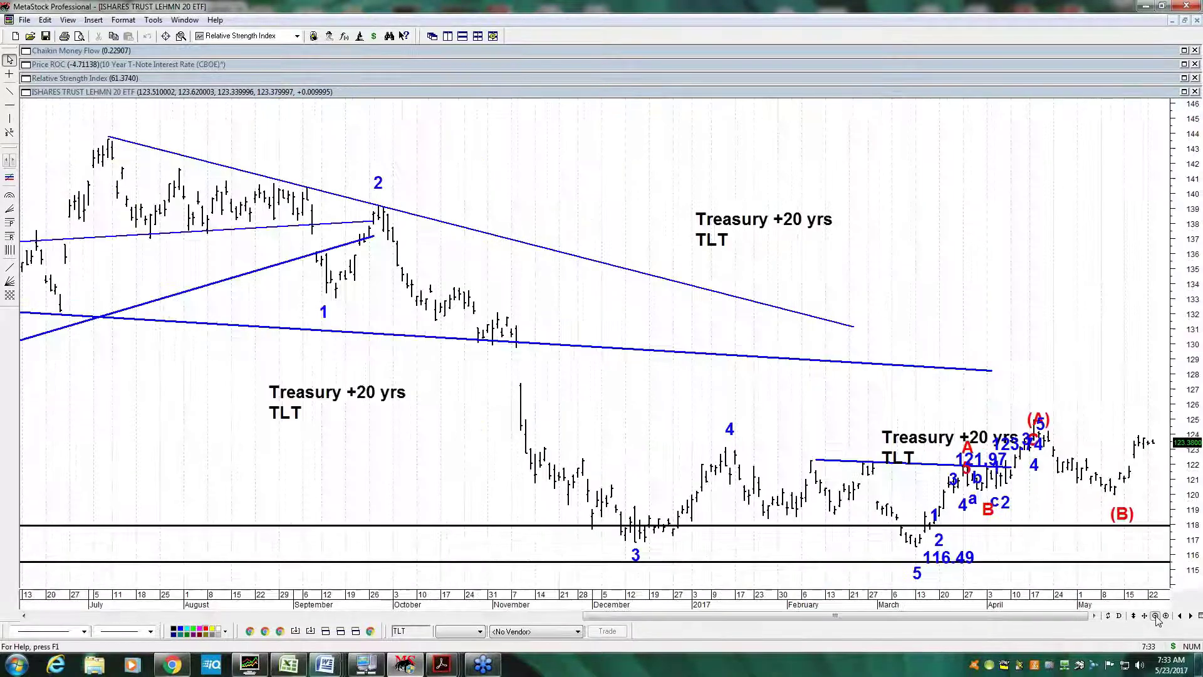
pyautogui.click(1156, 616)
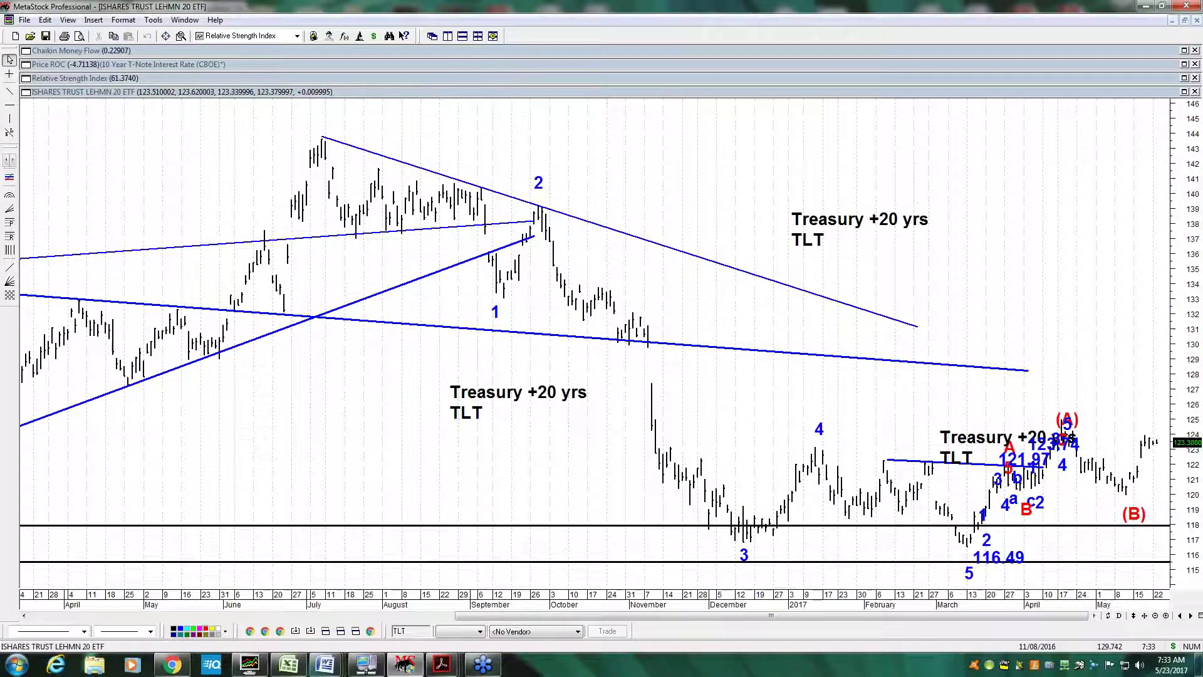
# Zoom out further to 2015, then back in to show September 2016 through May
pyautogui.moveTo(652, 348)
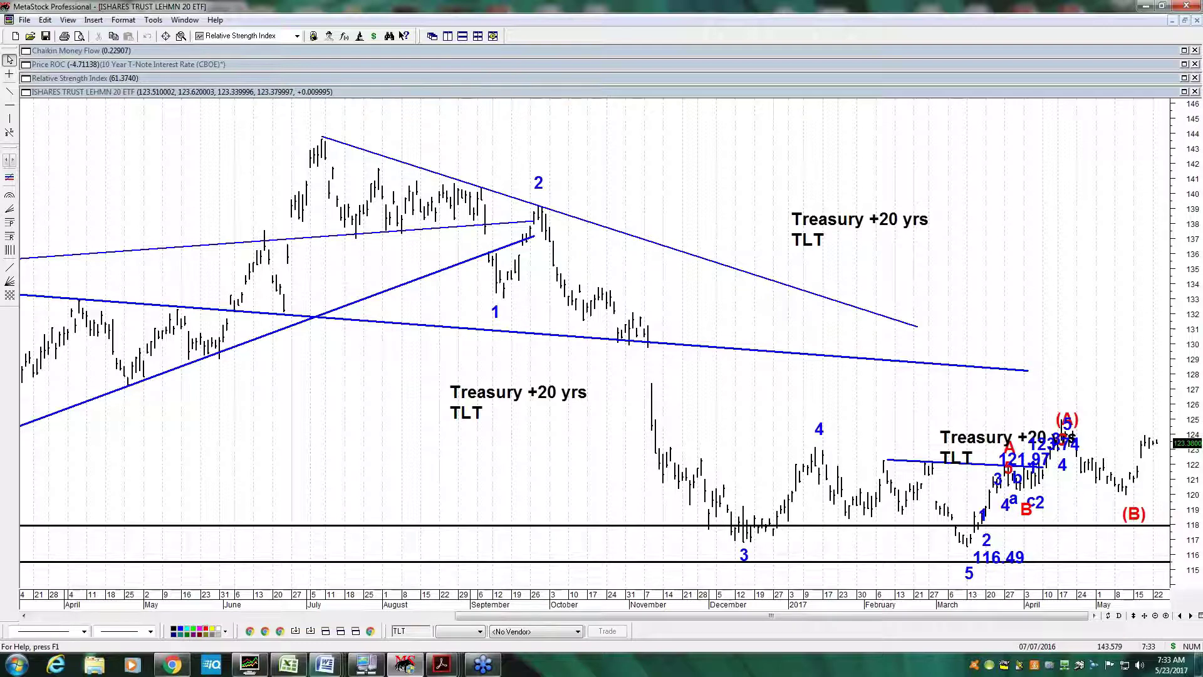
pyautogui.moveTo(323, 142)
pyautogui.moveTo(967, 571)
pyautogui.click(1156, 618)
pyautogui.click(1156, 617)
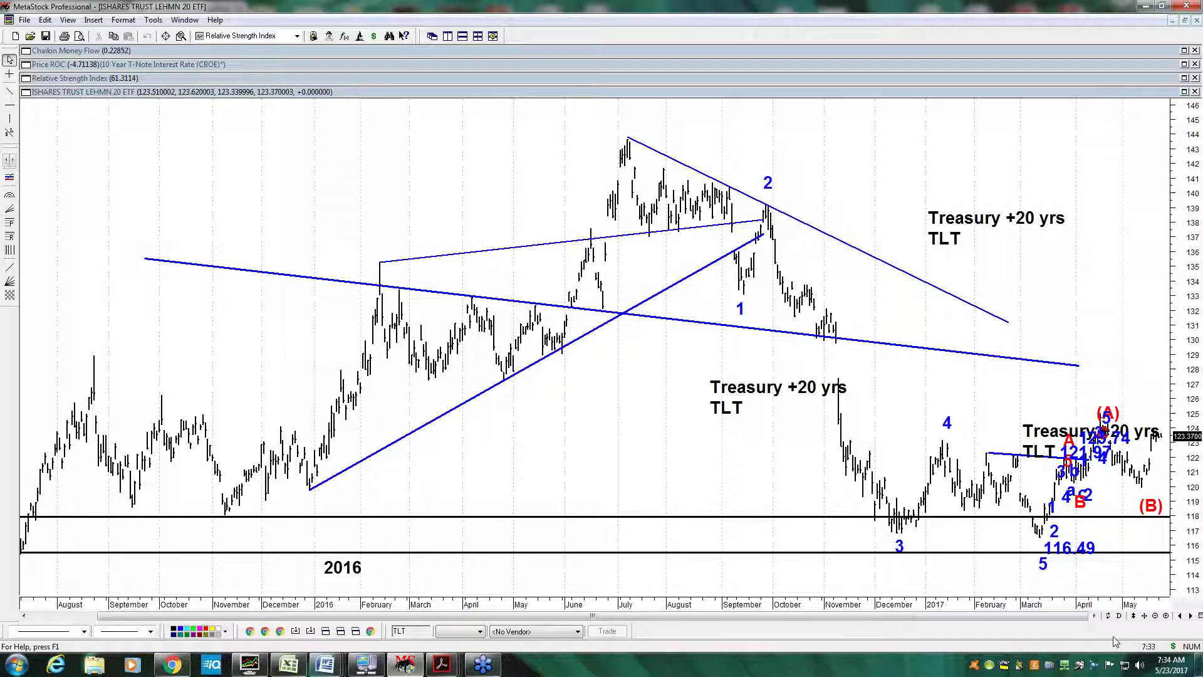
pyautogui.click(1167, 616)
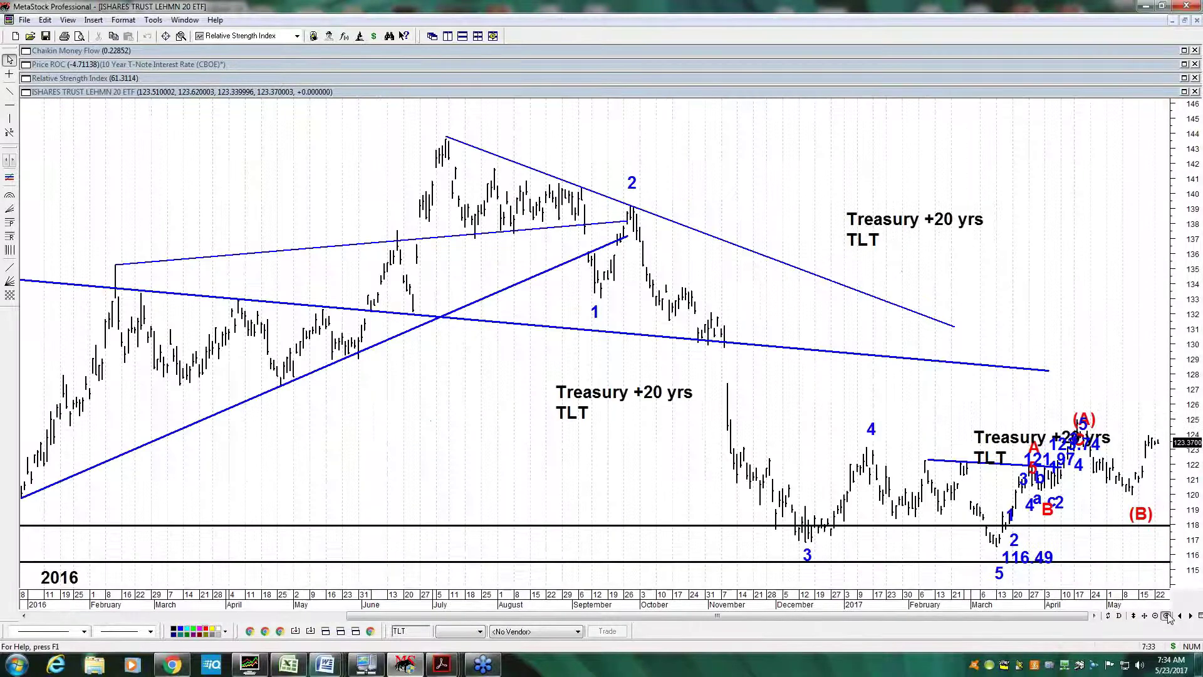
pyautogui.click(1166, 616)
pyautogui.click(1166, 616)
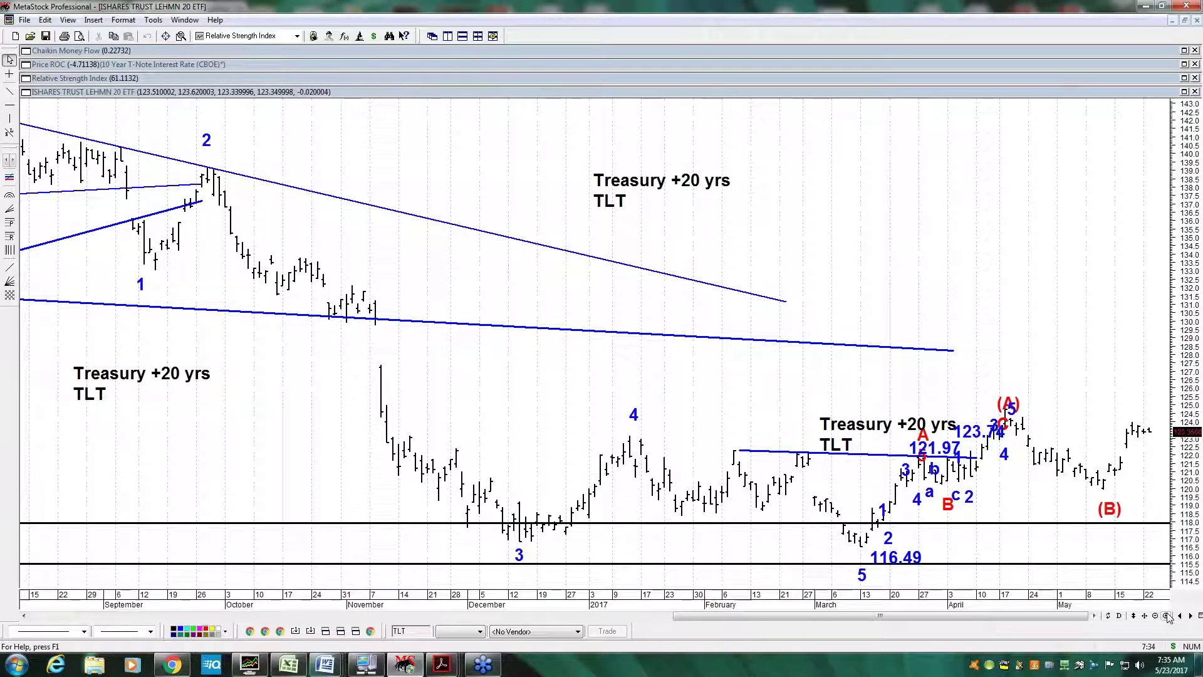
# Zoom closer on the 2017 wave labels, then minimize MetaStock to reveal the GoToWebinar page
pyautogui.click(1167, 616)
pyautogui.click(1167, 616)
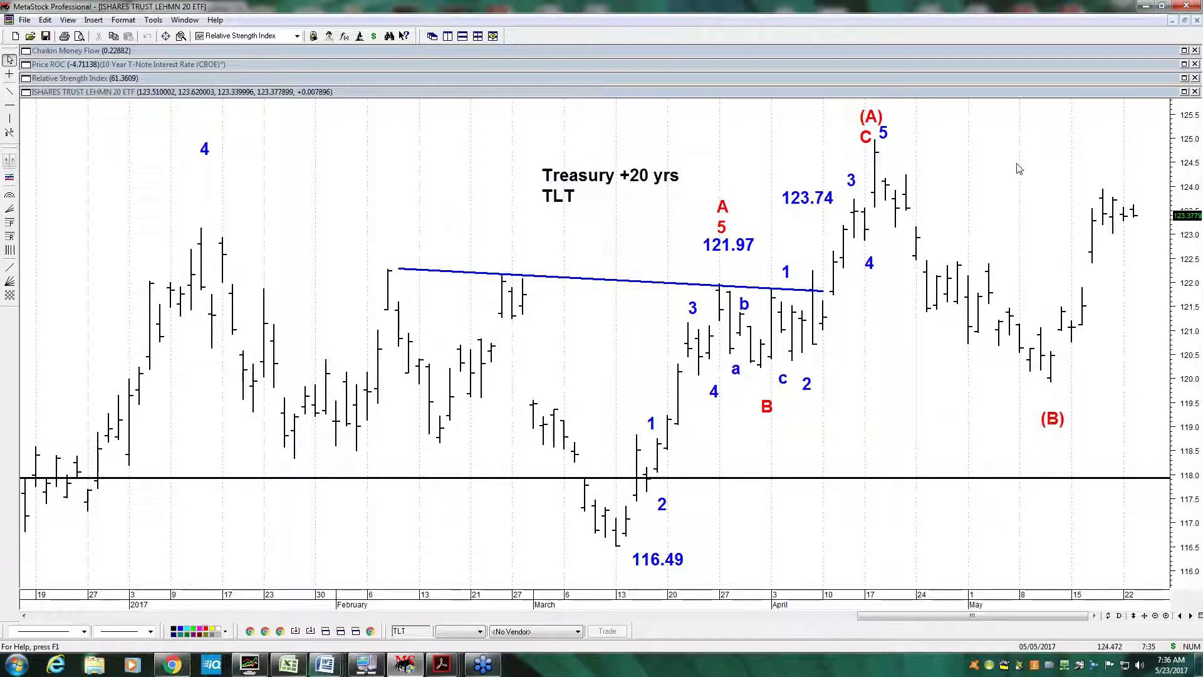
pyautogui.click(1144, 7)
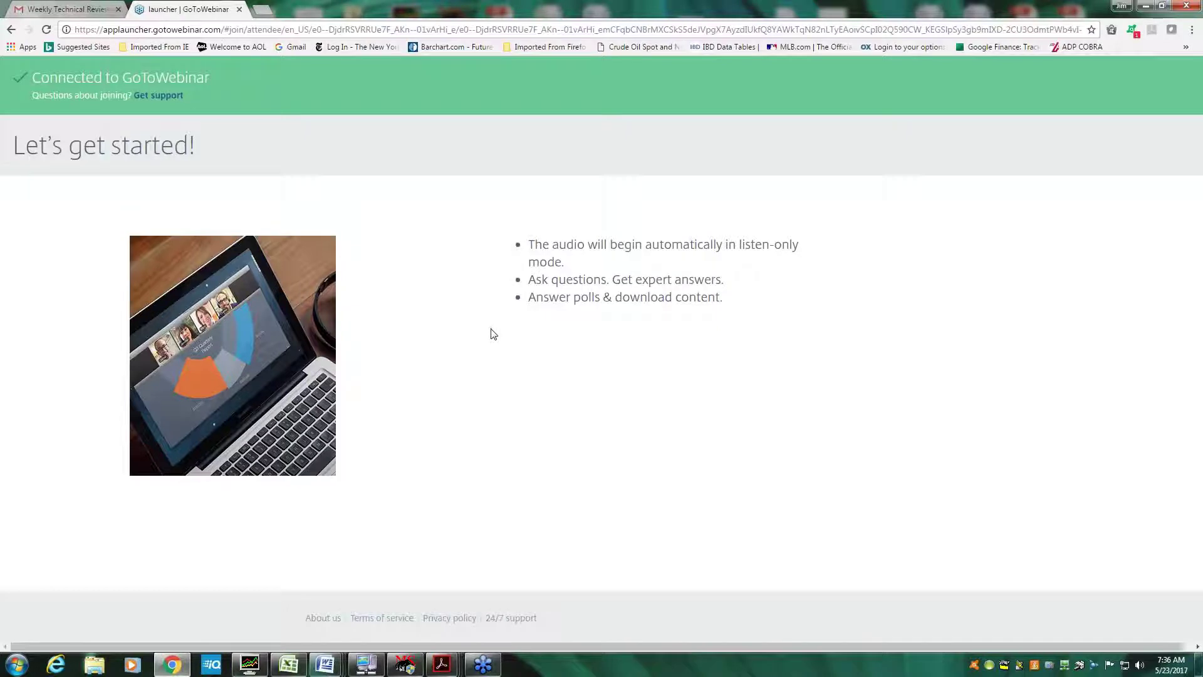
# Load Barchart's Futures Market Overview from the bookmark and open the My Account list
pyautogui.click(464, 47)
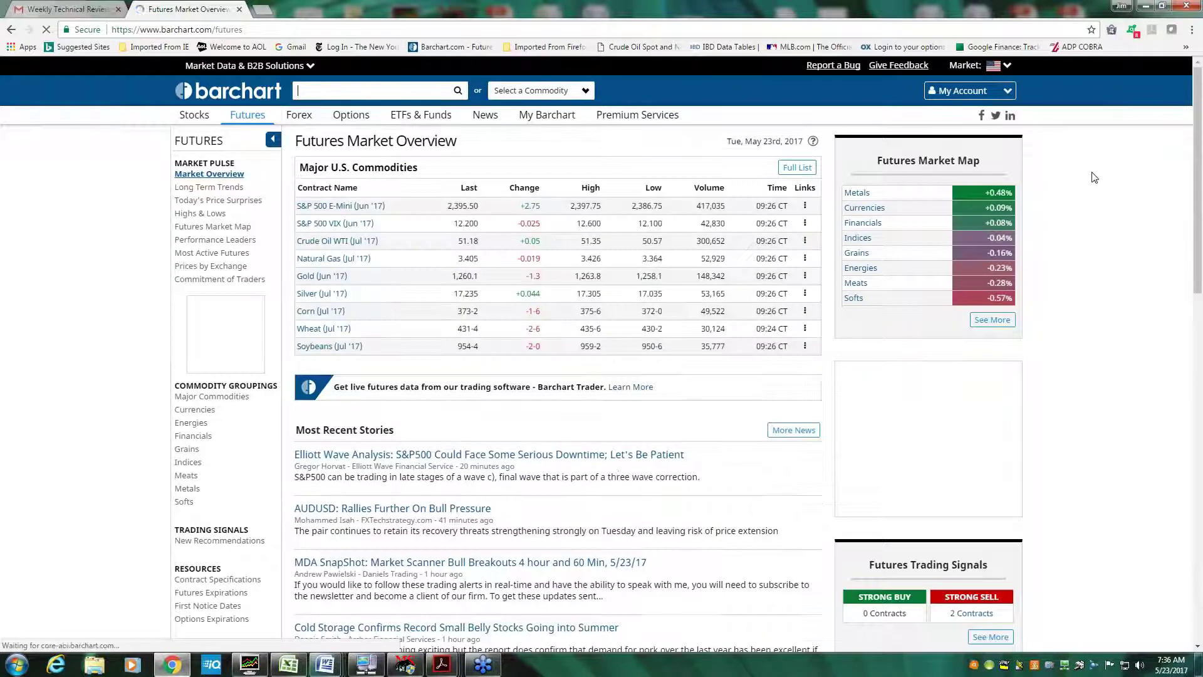
pyautogui.click(1002, 92)
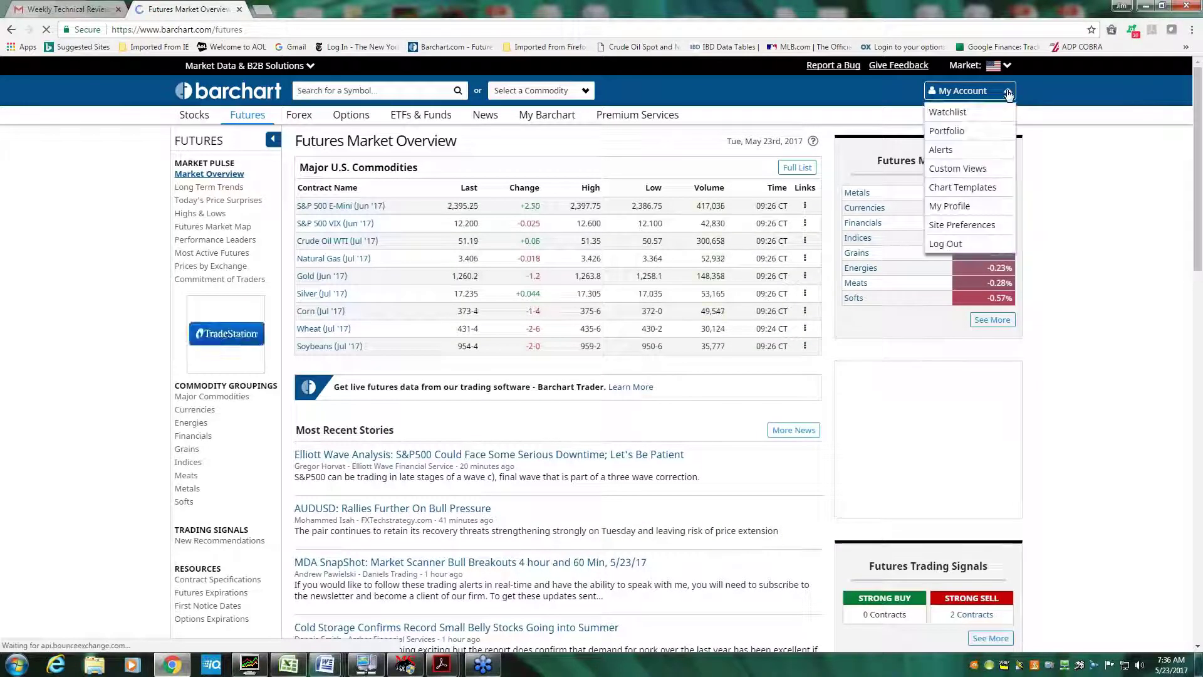
# Close the account list and minimize the browser showing the DXY00 Dollar Index chart
pyautogui.click(963, 116)
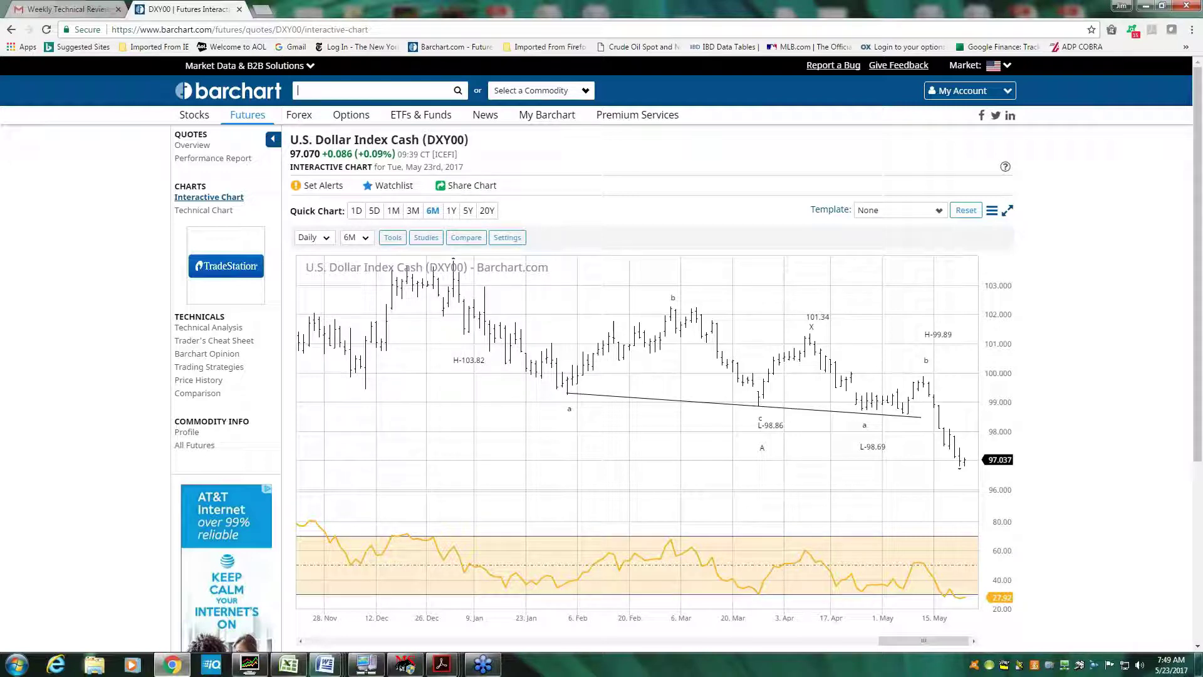
pyautogui.click(1147, 7)
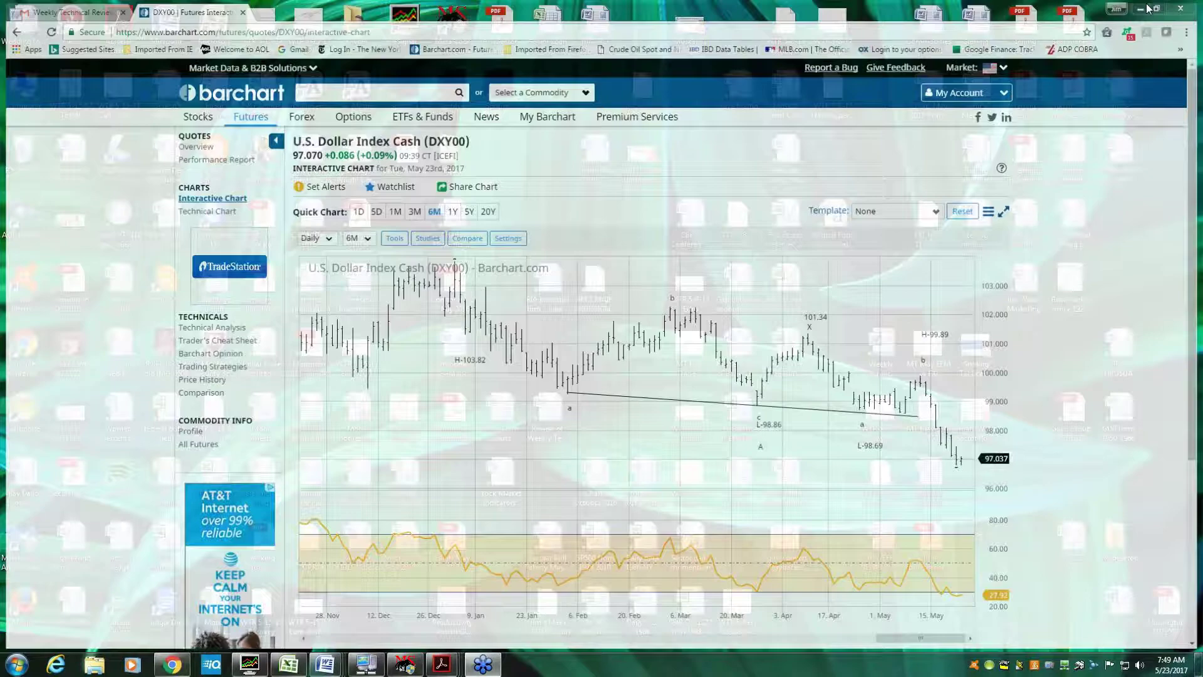